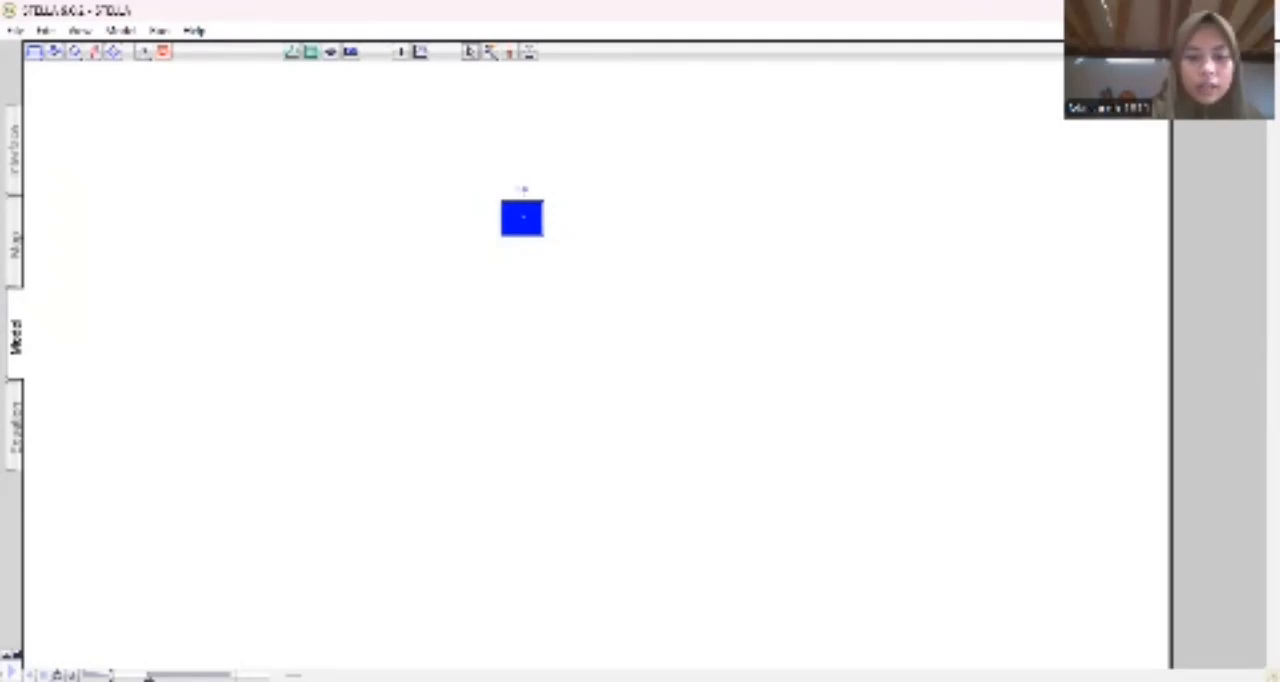
Draw an inflow from an outside source into the stock and rename it.
{"action": "left_click", "coordinate": [507, 334]}
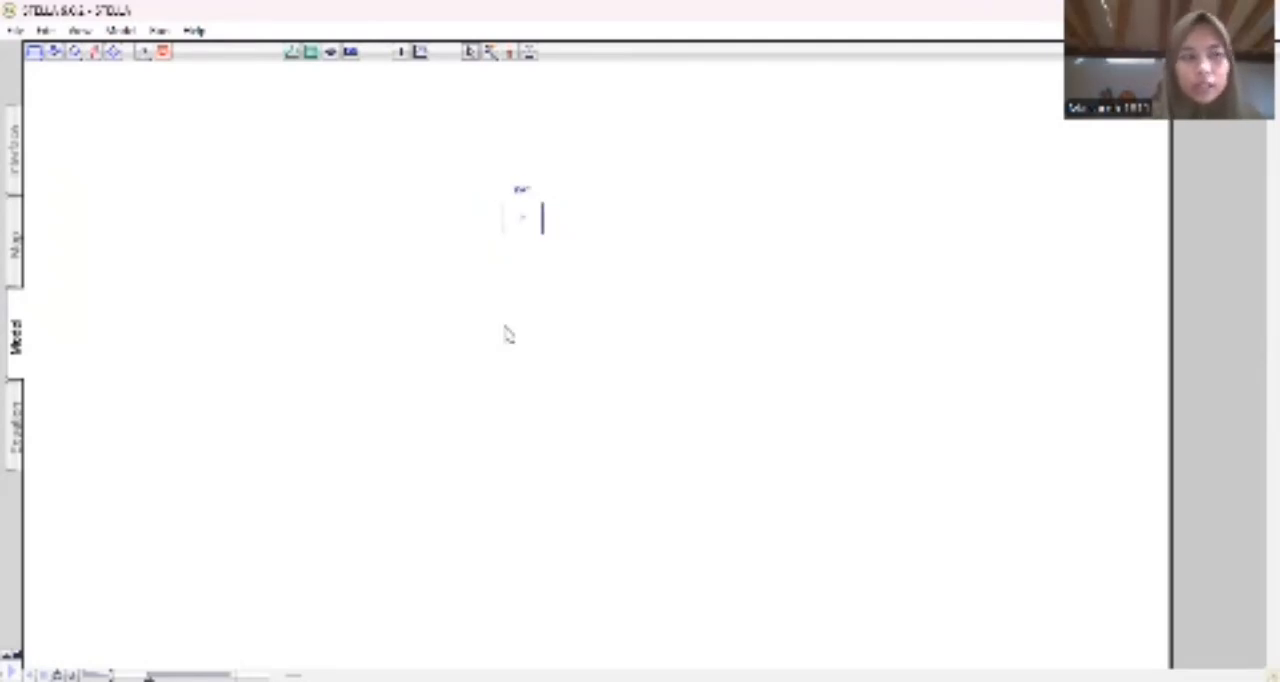
{"action": "left_click", "coordinate": [55, 55]}
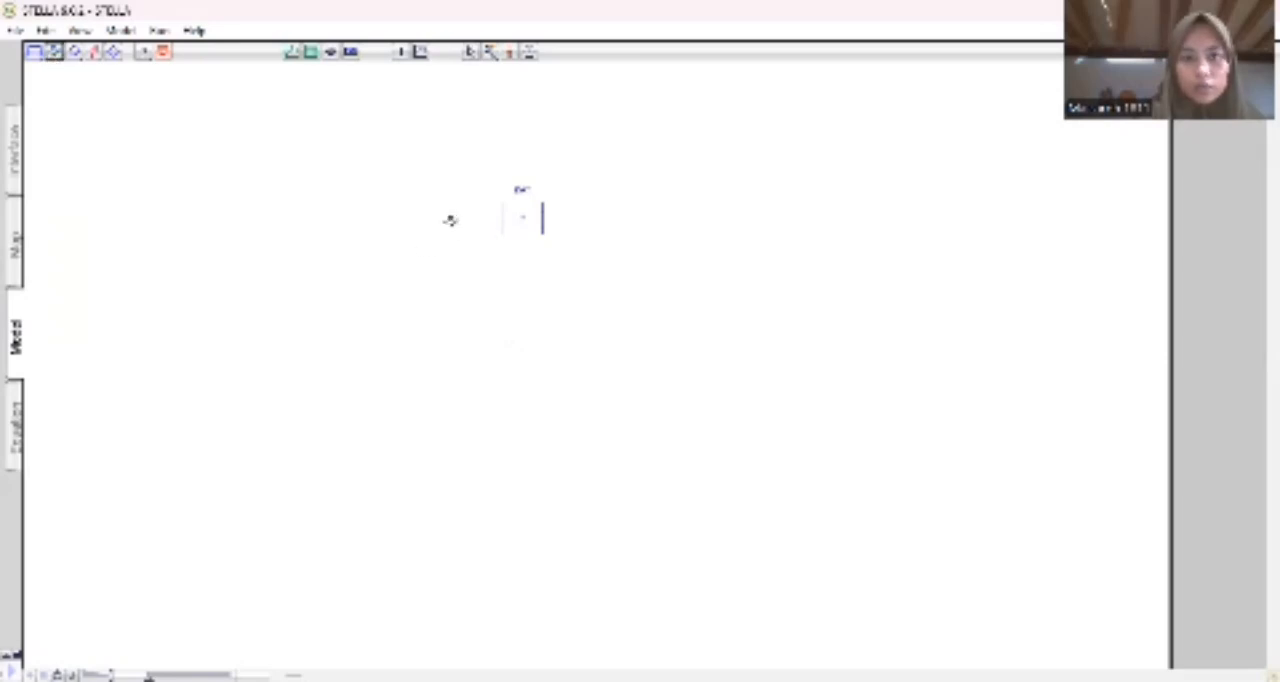
{"action": "mouse_move", "coordinate": [445, 220]}
{"action": "left_mouse_down"}
{"action": "mouse_move", "coordinate": [515, 220]}
{"action": "mouse_move", "coordinate": [508, 232]}
{"action": "left_mouse_up"}
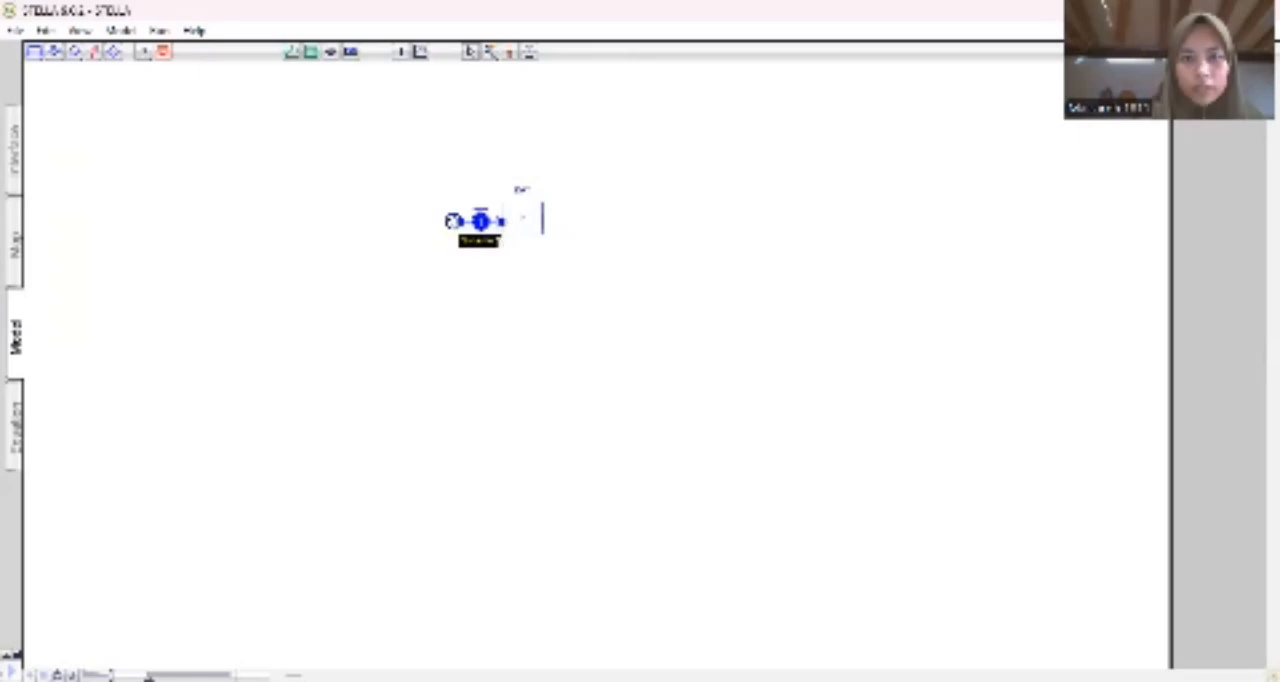
{"action": "key", "text": "BackSpace"}
{"action": "type", "text": "Kel"}
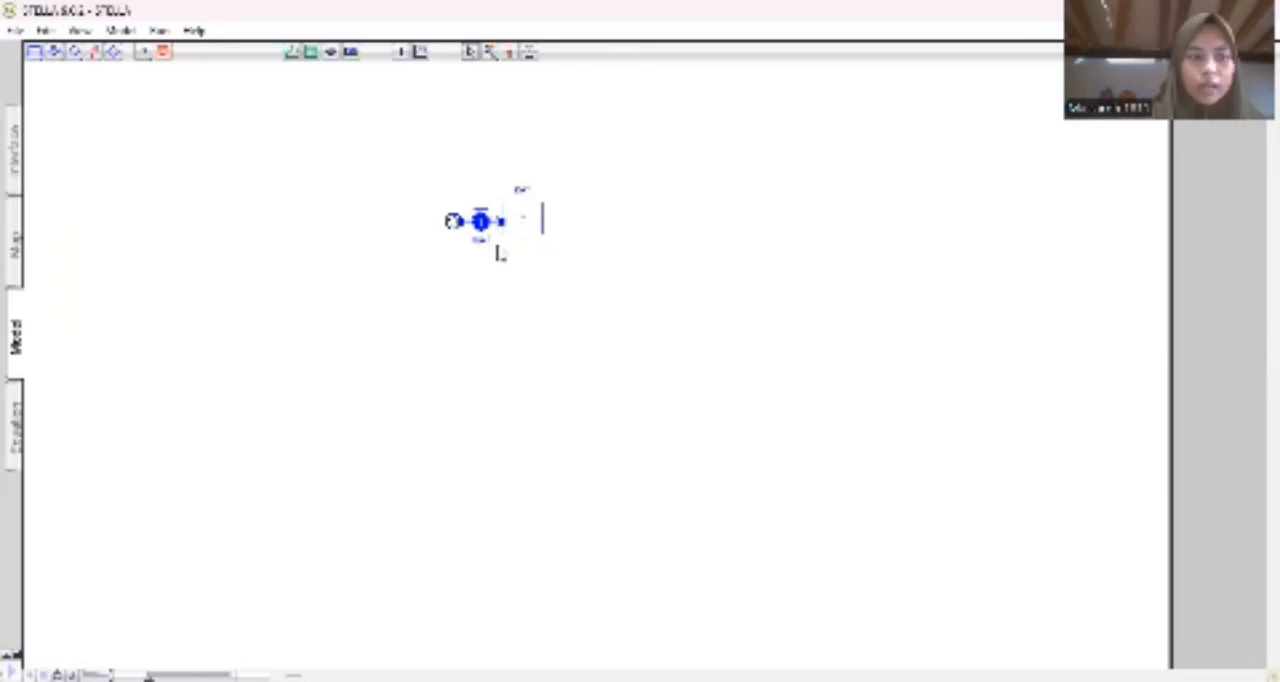
Draw a second flow leading away from the stock's right side and rename it.
{"action": "left_click", "coordinate": [54, 51]}
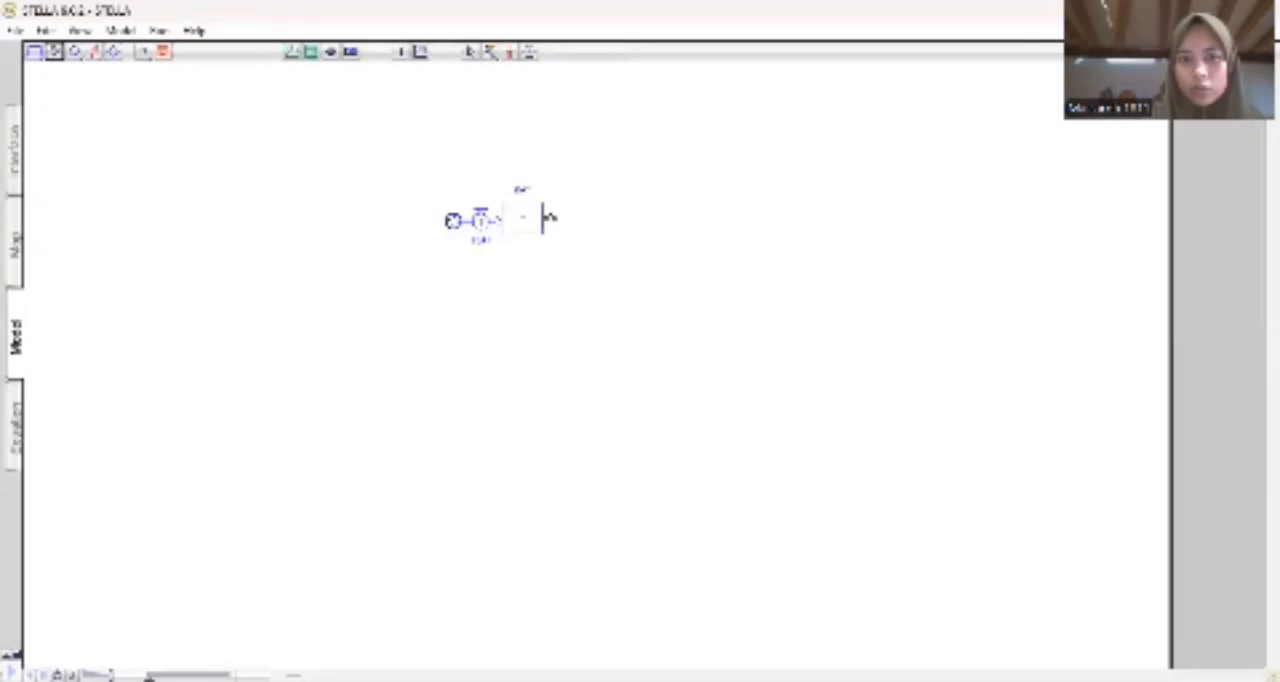
{"action": "left_click_drag", "start_coordinate": [549, 219], "coordinate": [591, 220]}
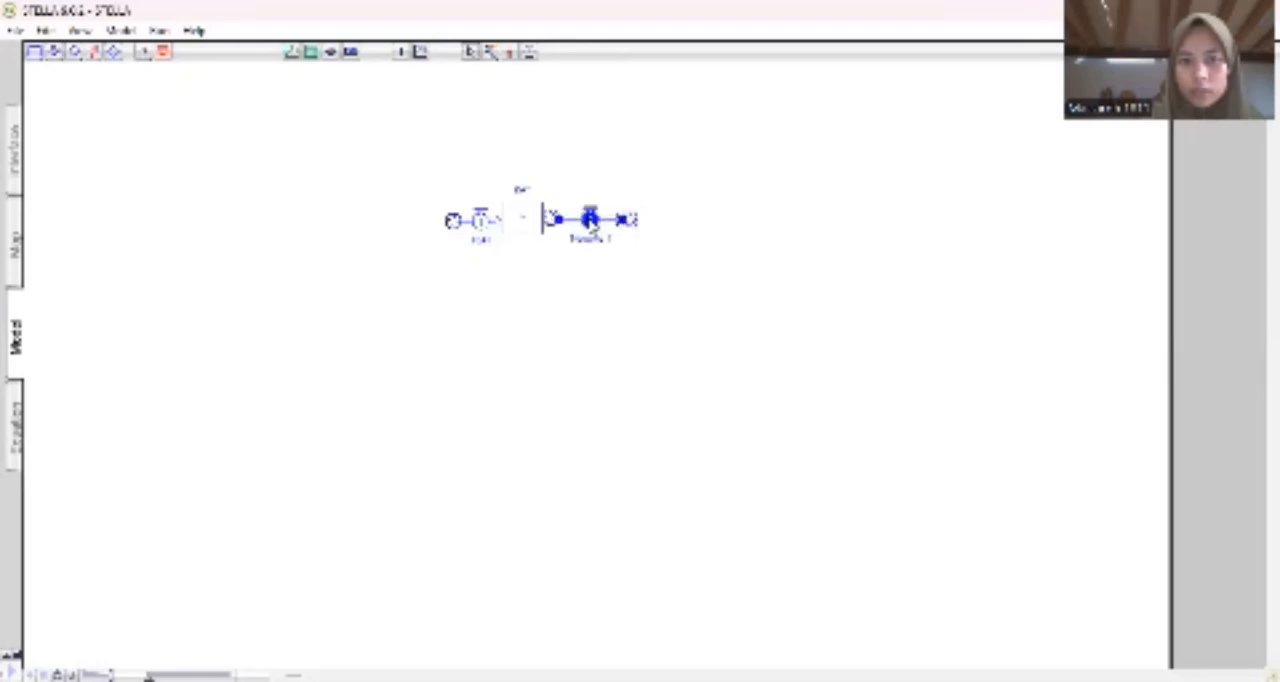
{"action": "left_click", "coordinate": [592, 240]}
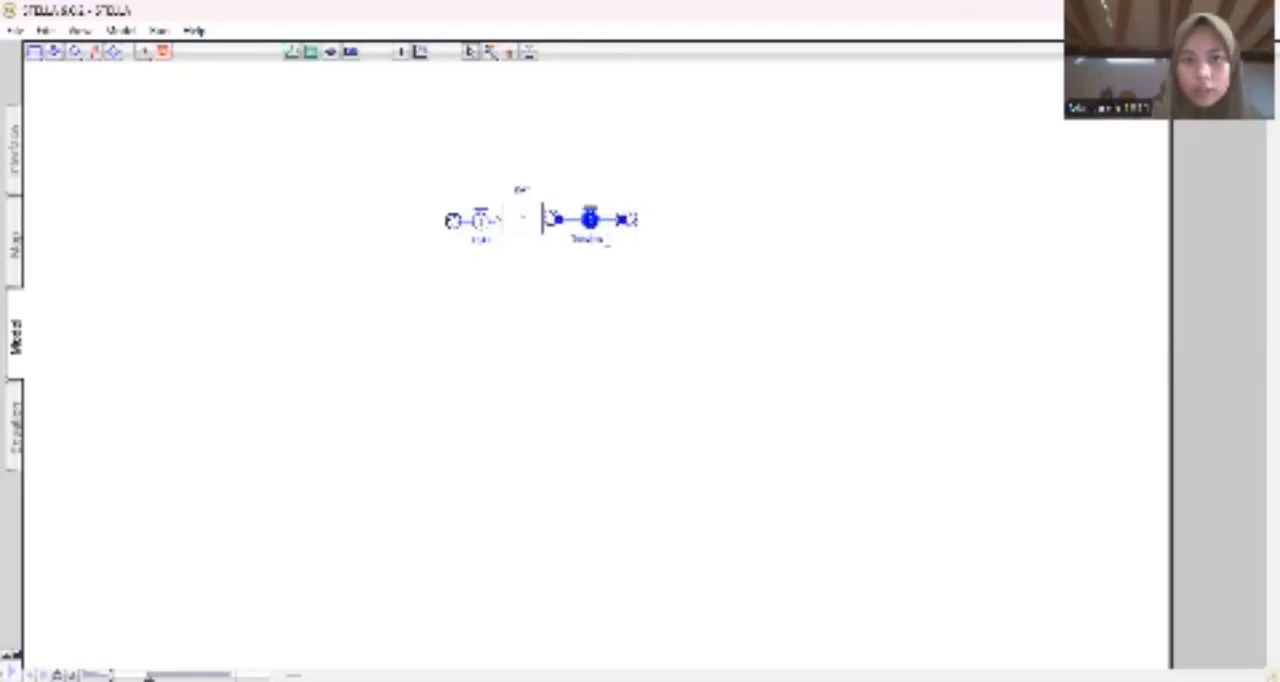
{"action": "left_click_drag", "start_coordinate": [611, 240], "coordinate": [553, 246]}
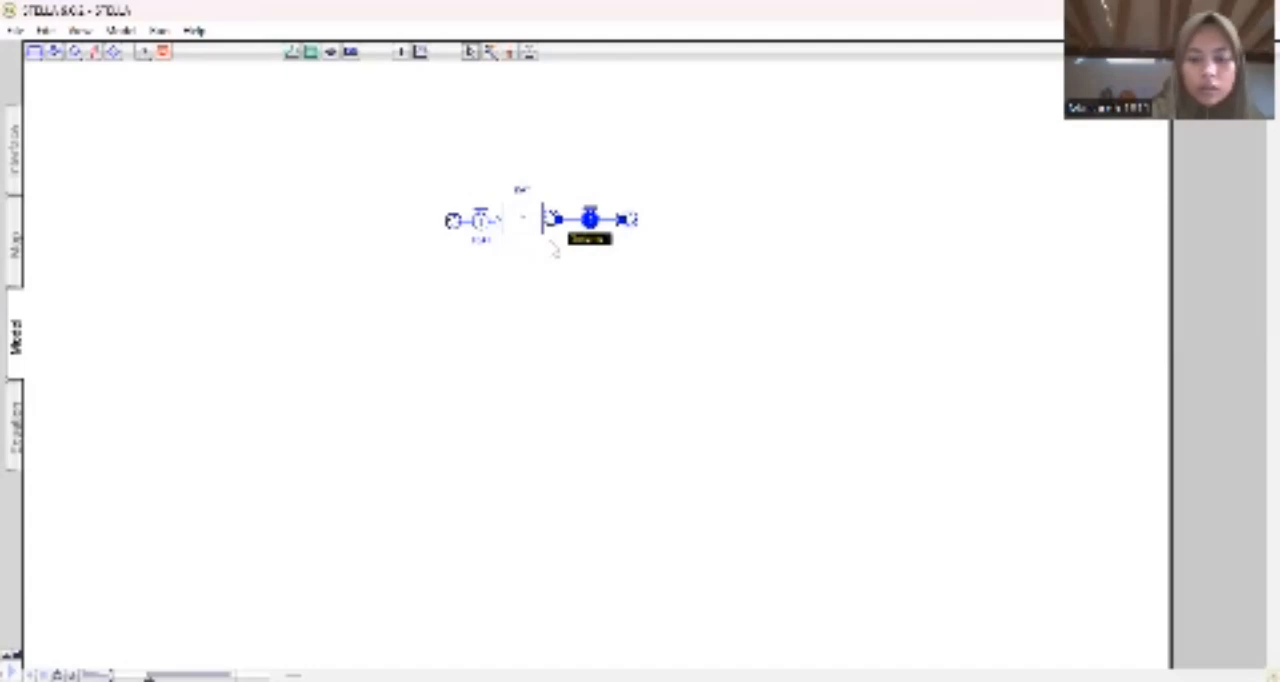
{"action": "type", "text": "KEL"}
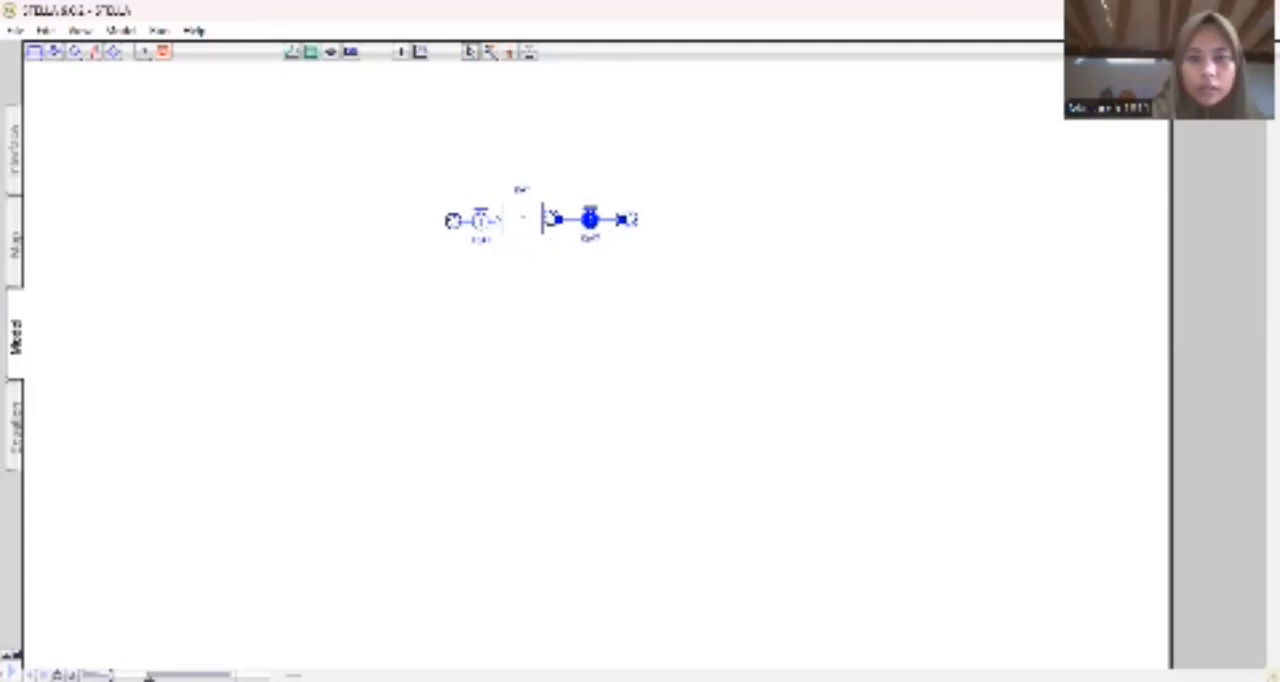
{"action": "left_click", "coordinate": [646, 281]}
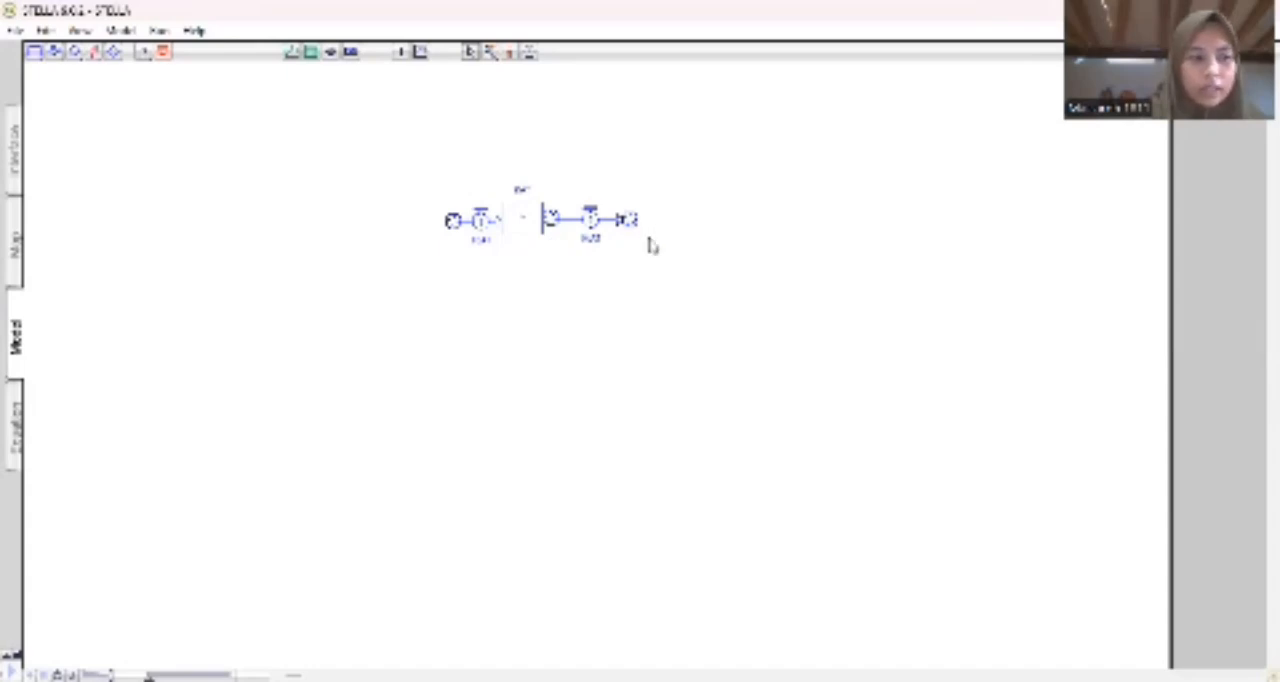
Enter a numeric initial value for the stock, replacing the placeholder, and accept its settings.
{"action": "left_click", "coordinate": [524, 220]}
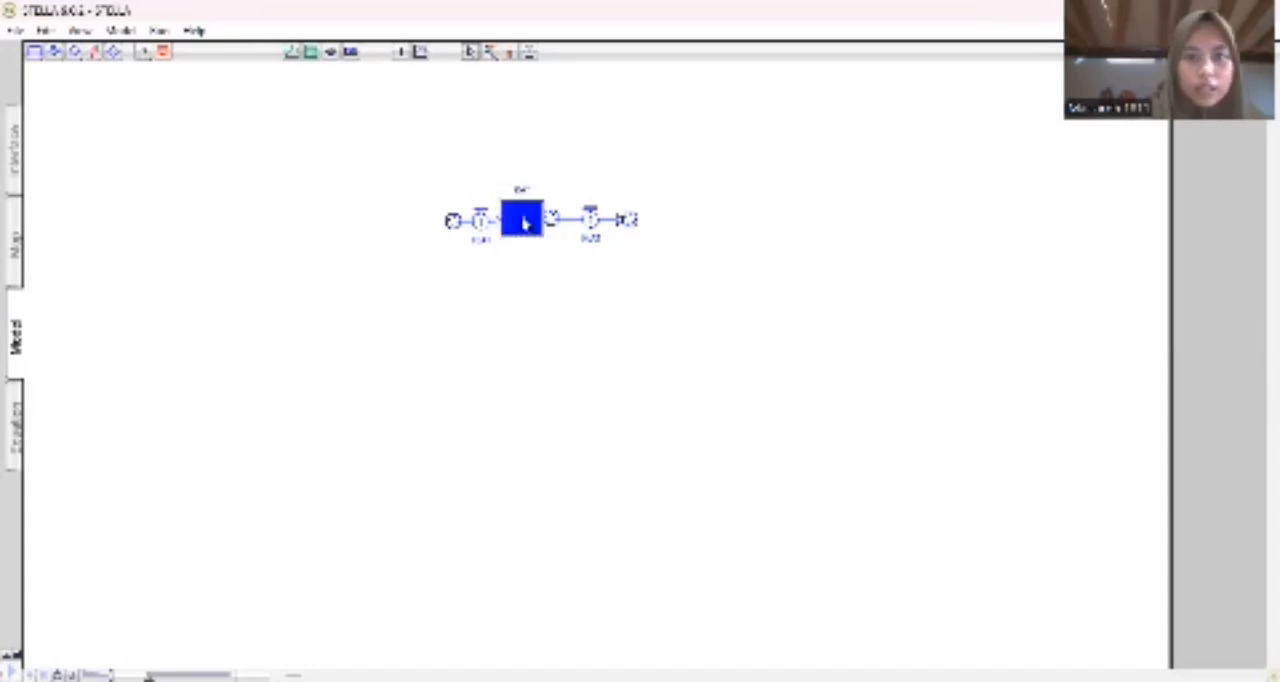
{"action": "double_click", "coordinate": [524, 222]}
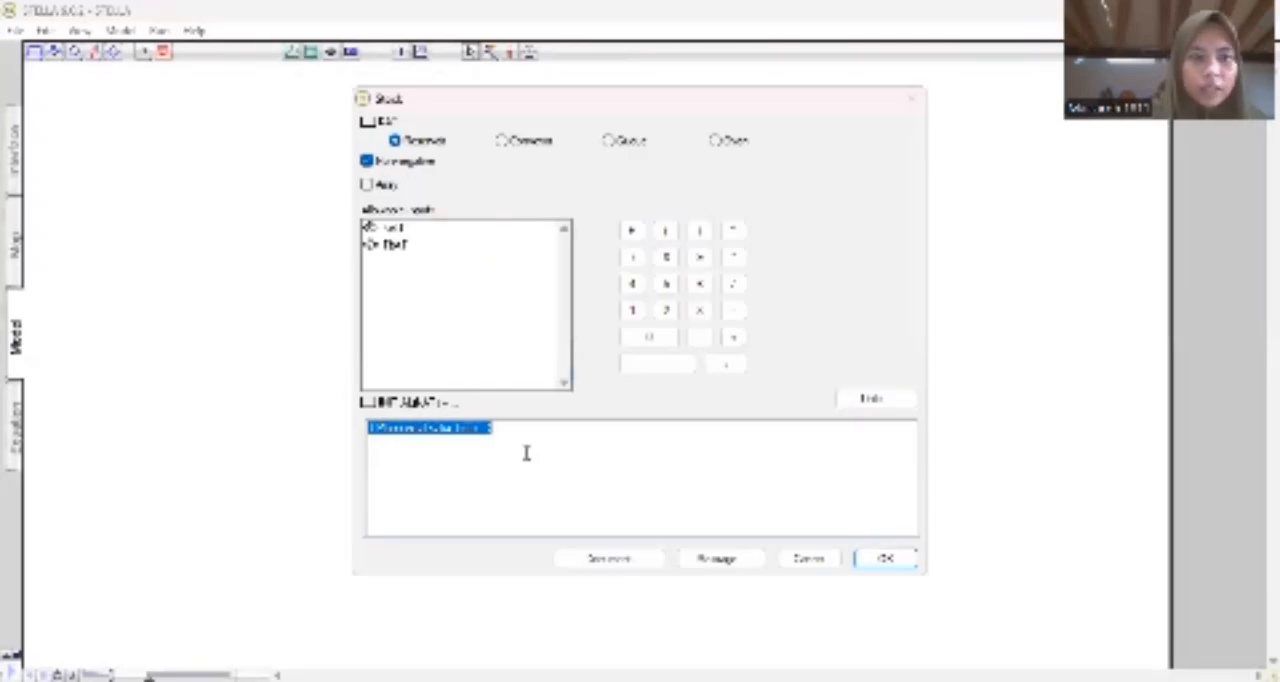
{"action": "key", "text": "BackSpace"}
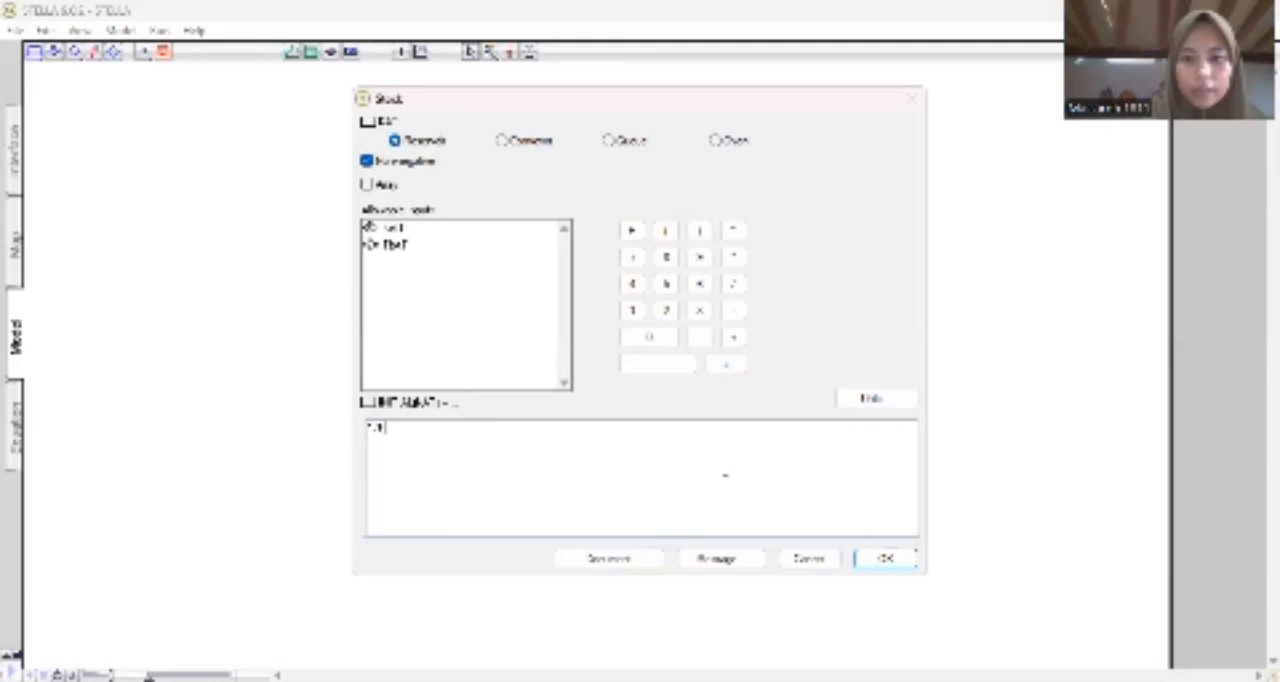
{"action": "key", "text": "Return"}
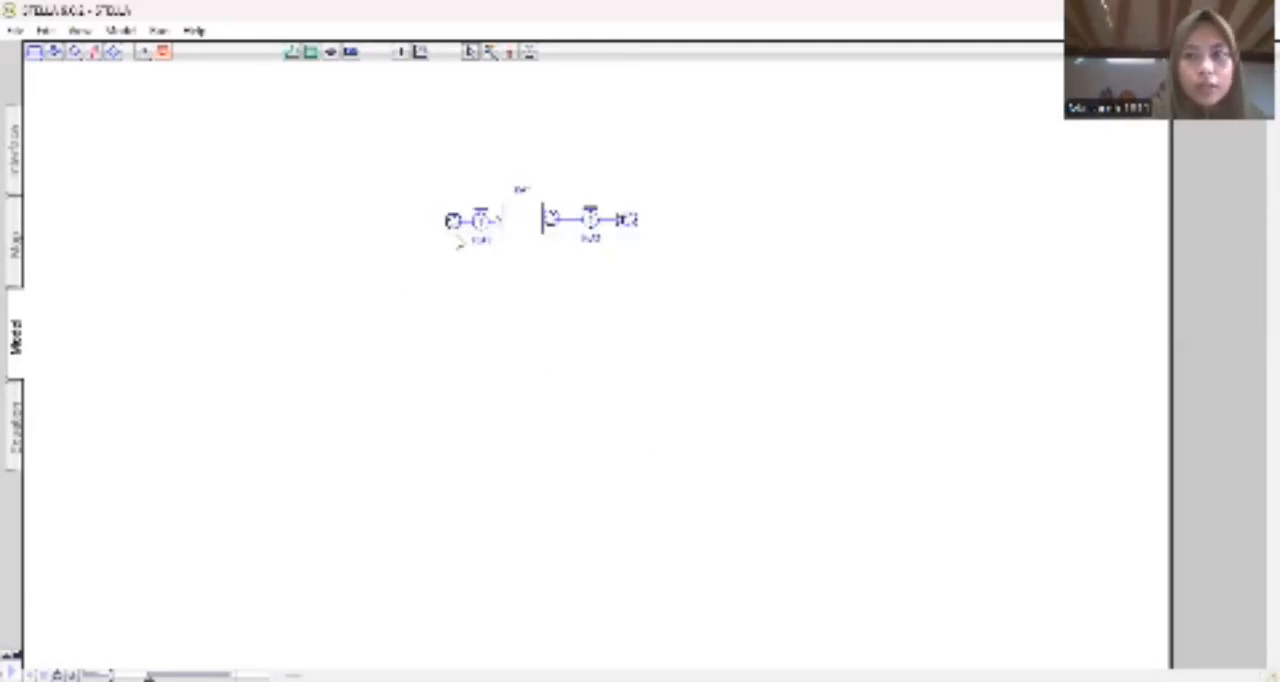
Add a converter named CH above the inflow and link it to the inflow with a connector.
{"action": "left_click", "coordinate": [75, 55]}
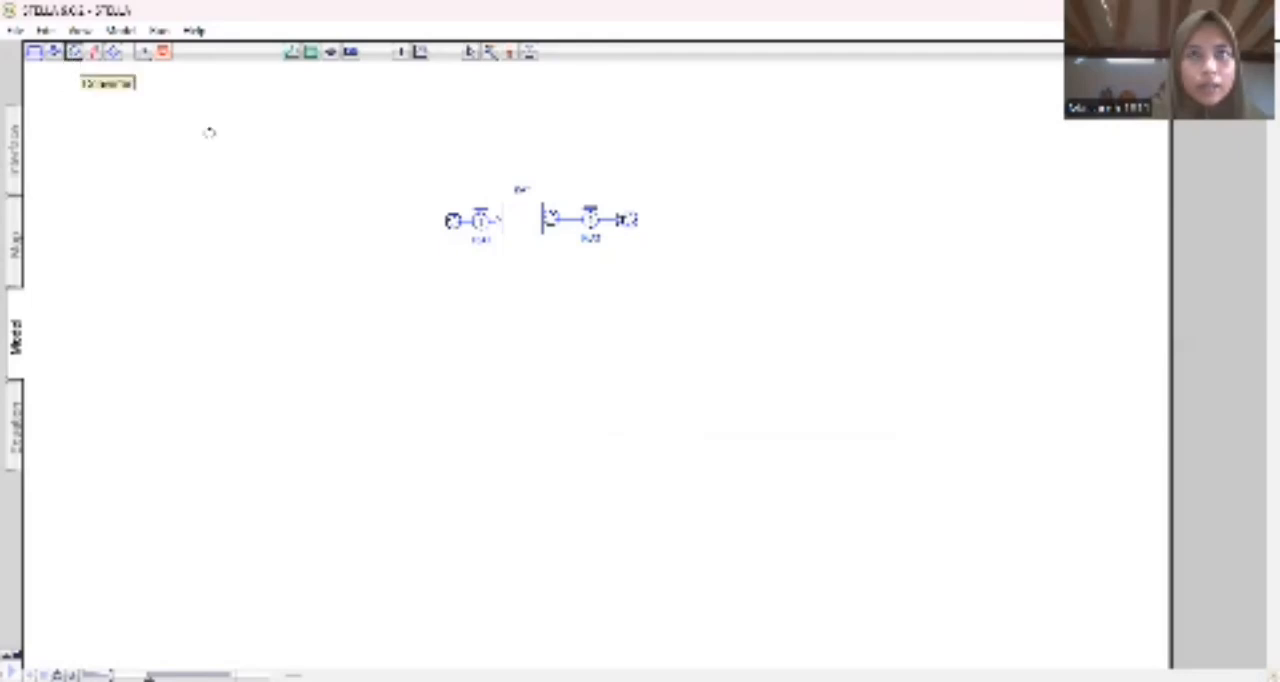
{"action": "left_click", "coordinate": [446, 156]}
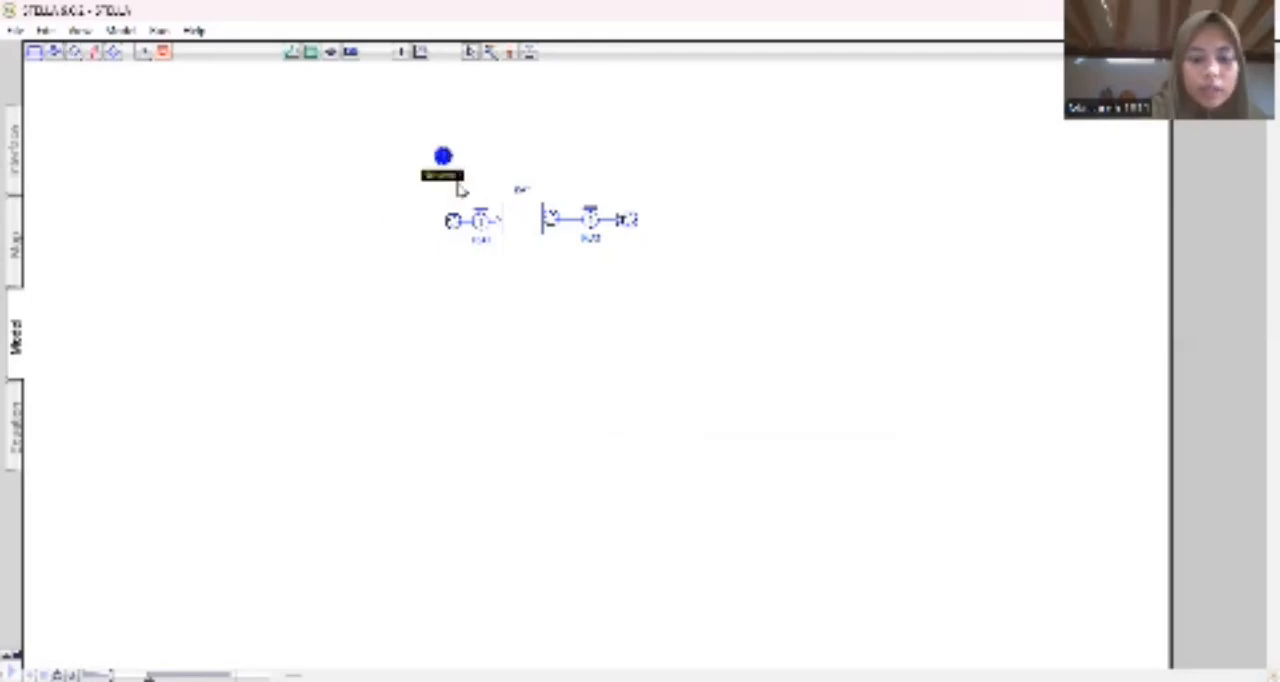
{"action": "type", "text": "CH"}
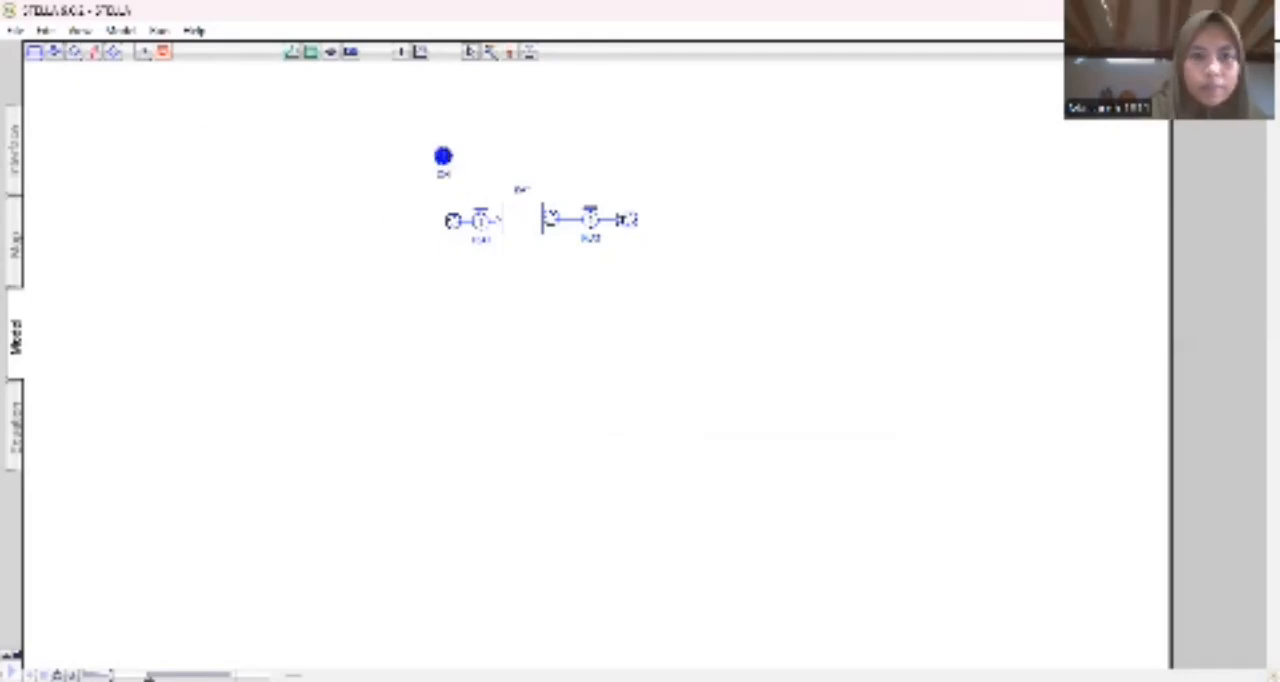
{"action": "left_click", "coordinate": [94, 52]}
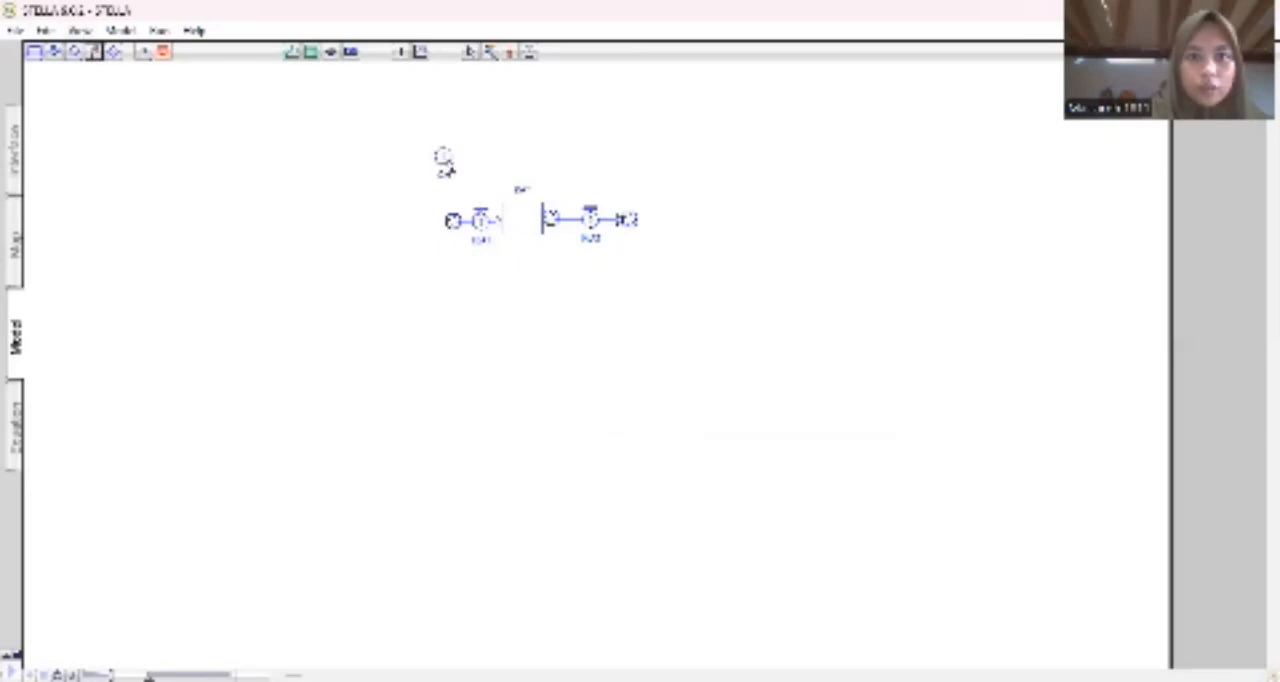
{"action": "left_click_drag", "start_coordinate": [444, 160], "coordinate": [482, 220]}
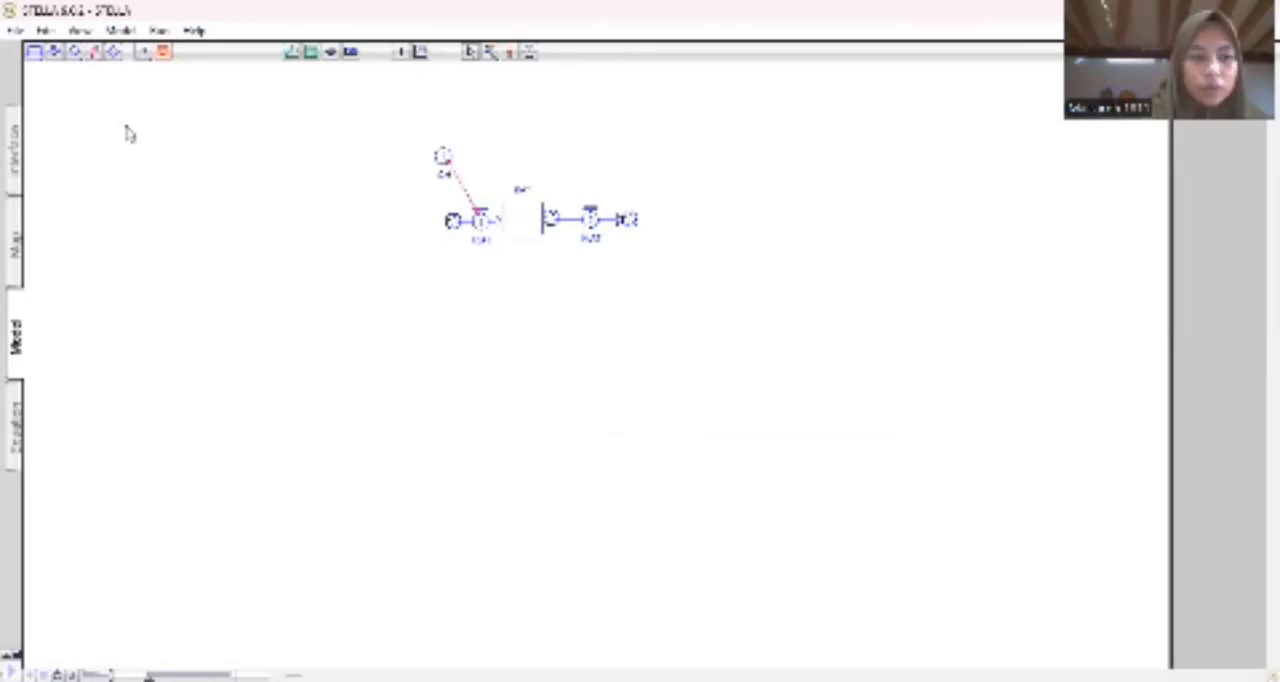
Add a second named converter below the inflow and link it to the inflow with a connector.
{"action": "left_click", "coordinate": [75, 54]}
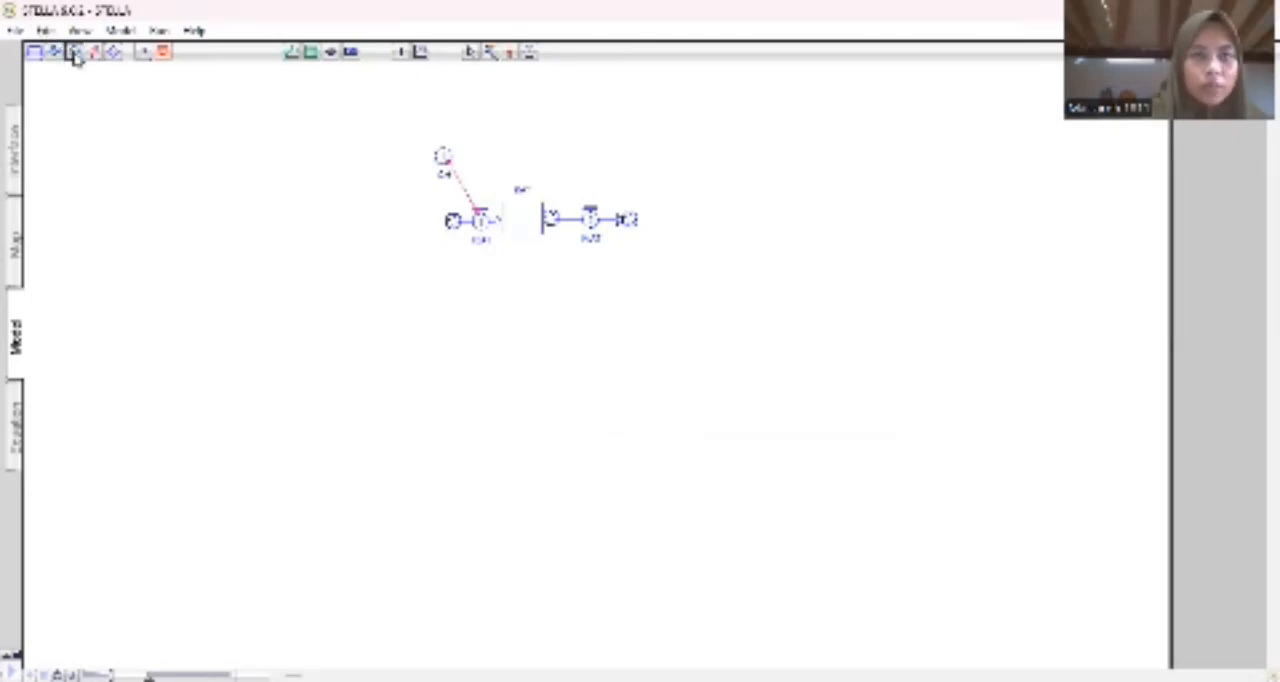
{"action": "left_click", "coordinate": [437, 278]}
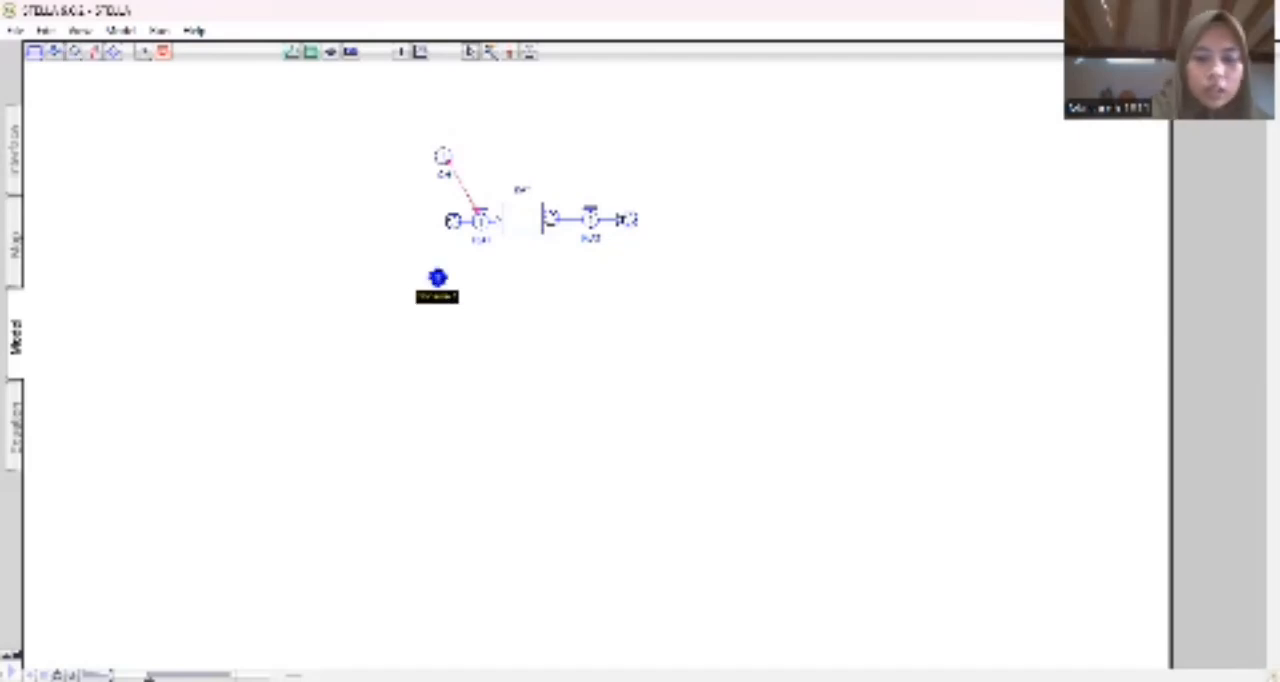
{"action": "type", "text": "D"}
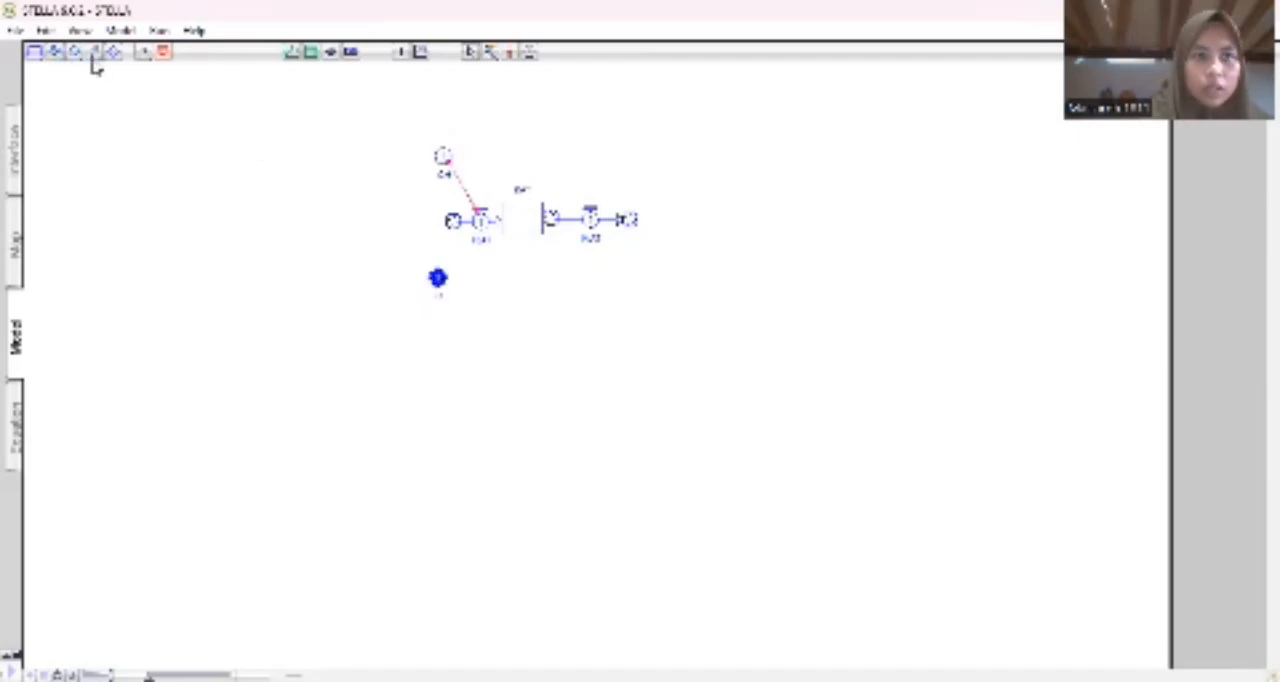
{"action": "left_click", "coordinate": [93, 52]}
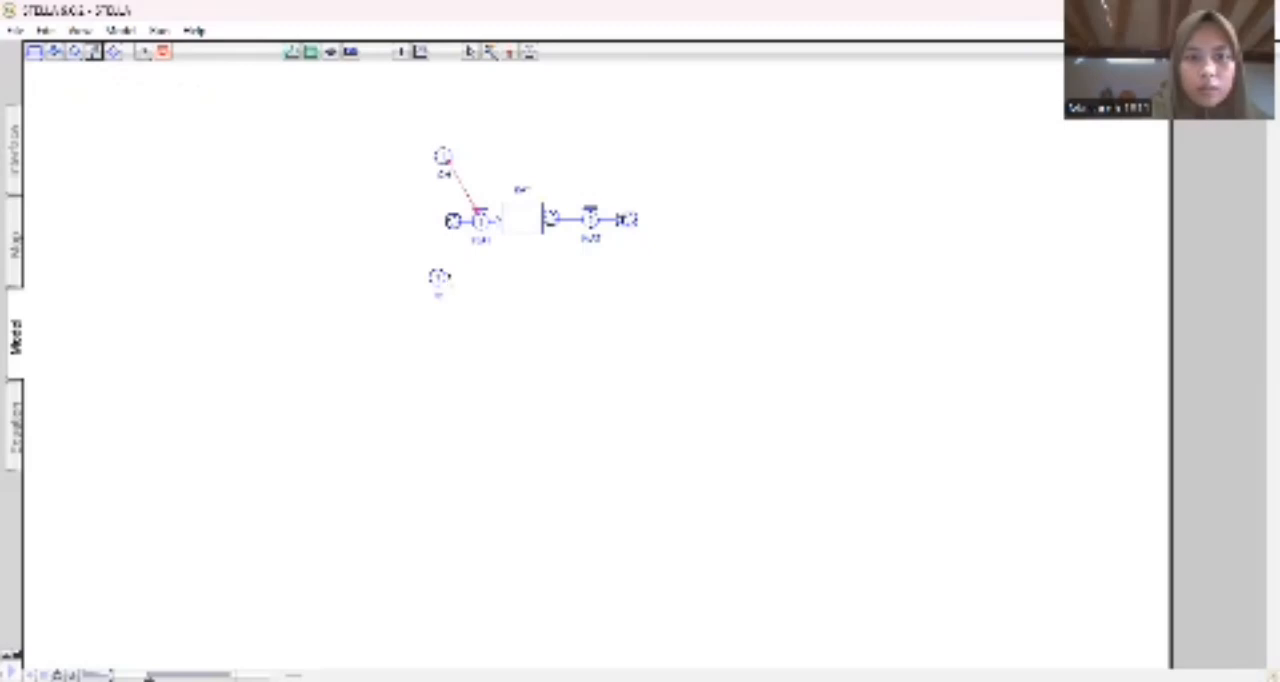
{"action": "left_click_drag", "start_coordinate": [445, 277], "coordinate": [482, 240]}
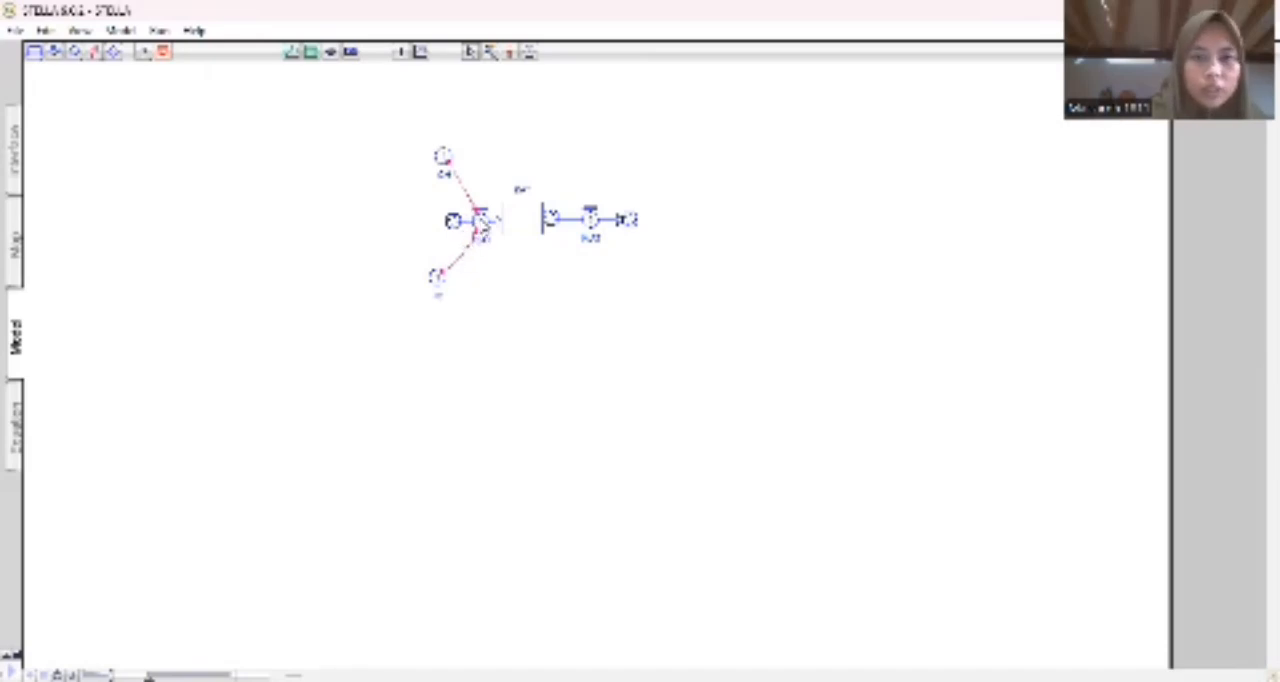
Define the inflow's equation from its two required inputs, CH and the converter below it.
{"action": "left_click", "coordinate": [480, 221]}
{"action": "double_click", "coordinate": [480, 221]}
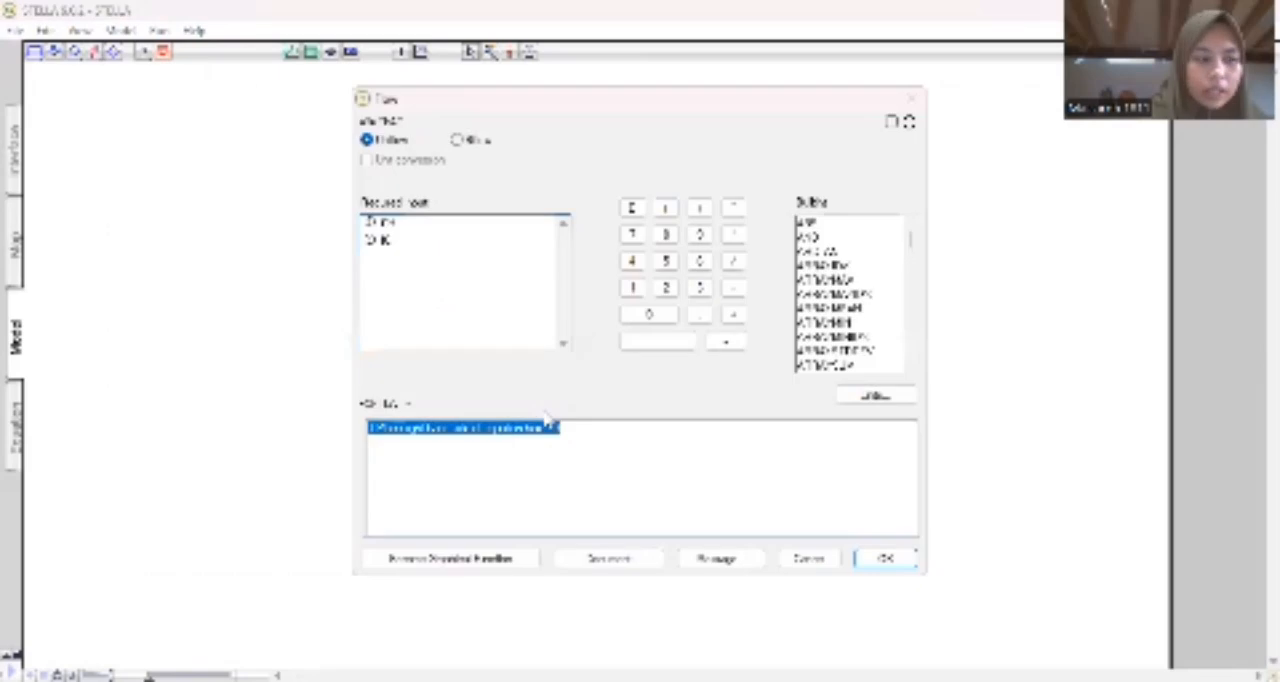
{"action": "left_click", "coordinate": [420, 236]}
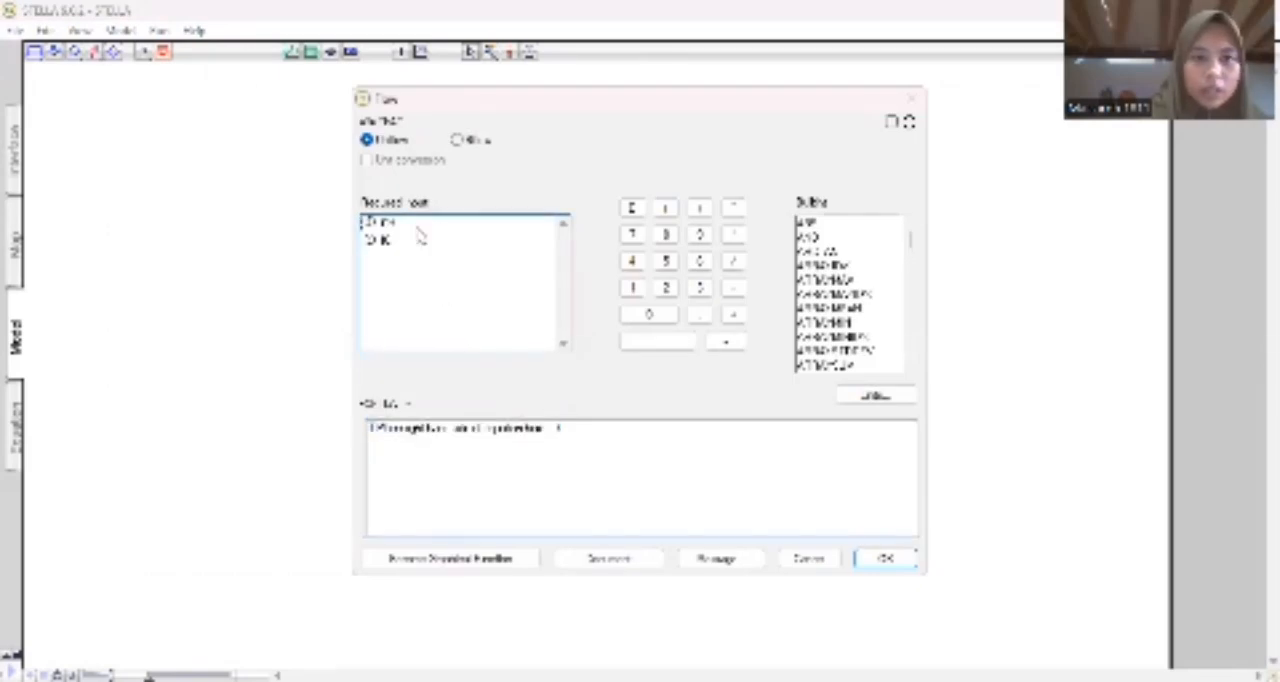
{"action": "left_click", "coordinate": [414, 243]}
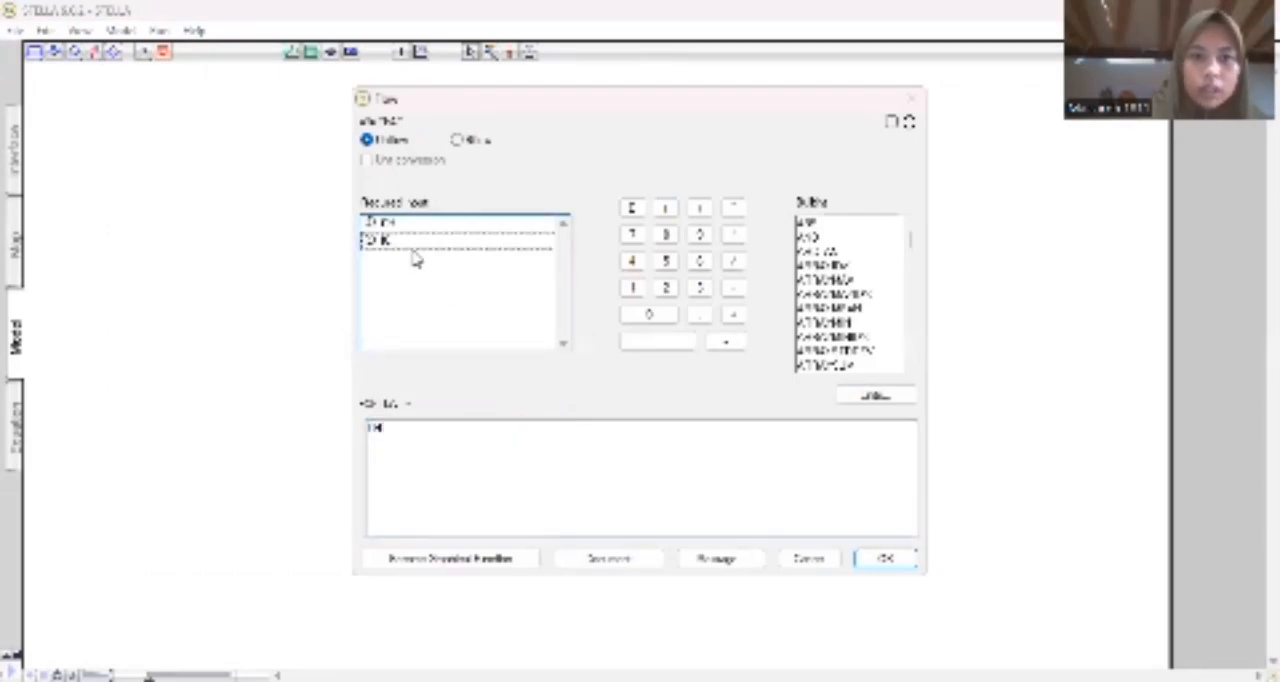
{"action": "double_click", "coordinate": [484, 247]}
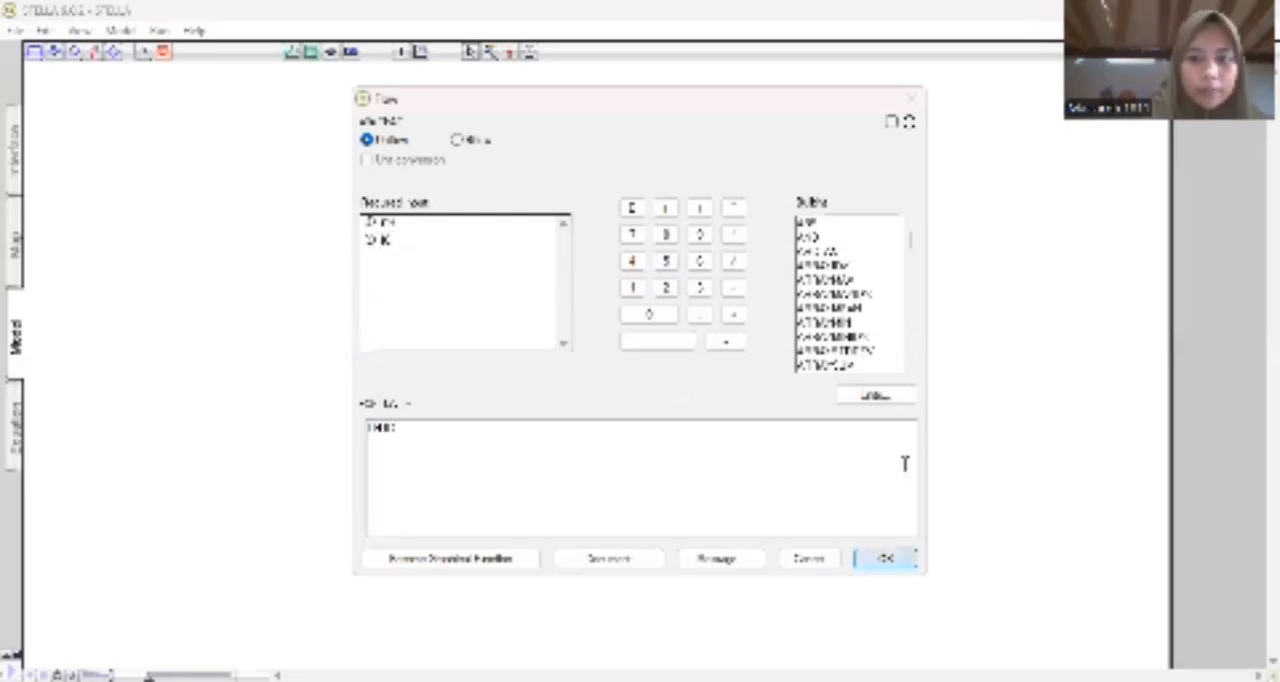
{"action": "key", "text": "Return"}
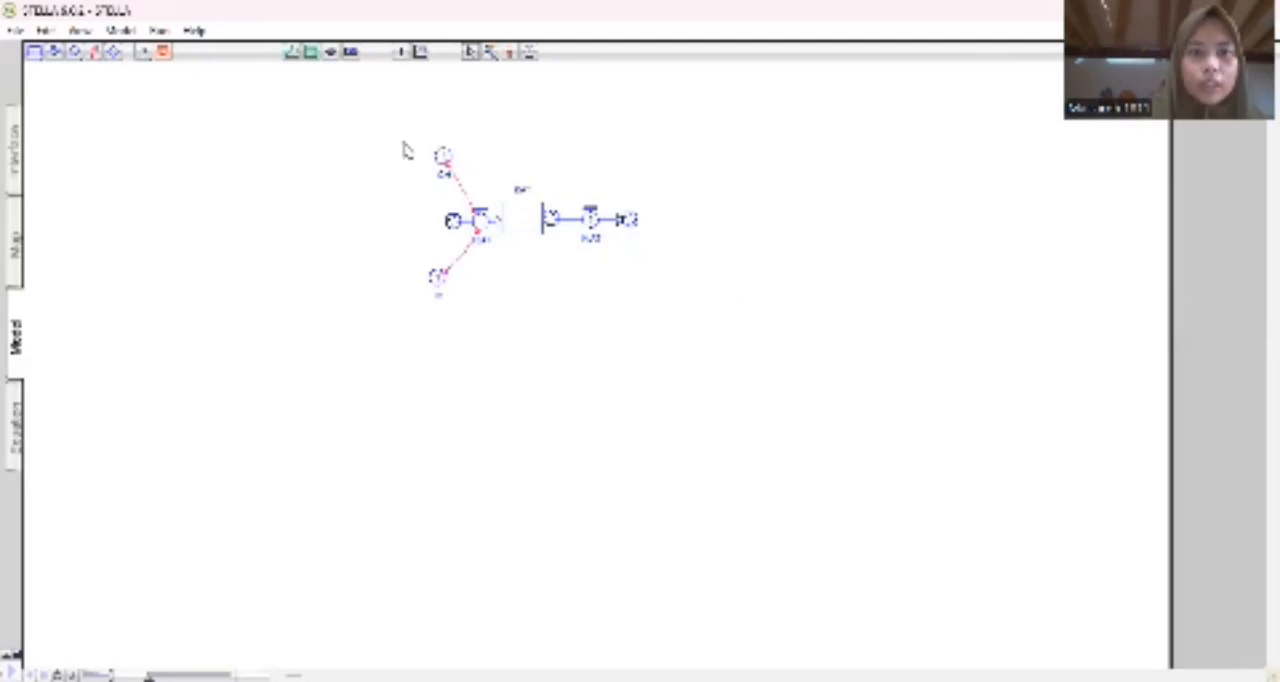
Make converter CH a graphical function of time, setting the time axis maximum, 121 data points and a new upper limit for CH.
{"action": "double_click", "coordinate": [442, 158]}
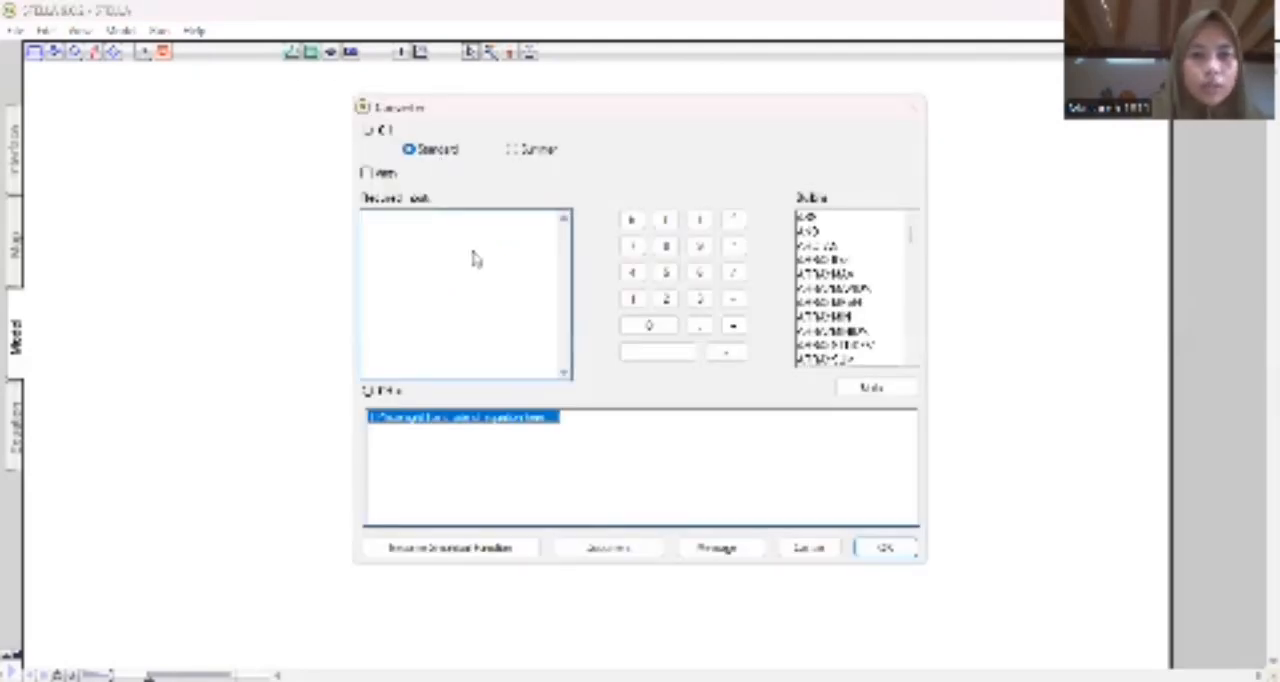
{"action": "left_click", "coordinate": [480, 410]}
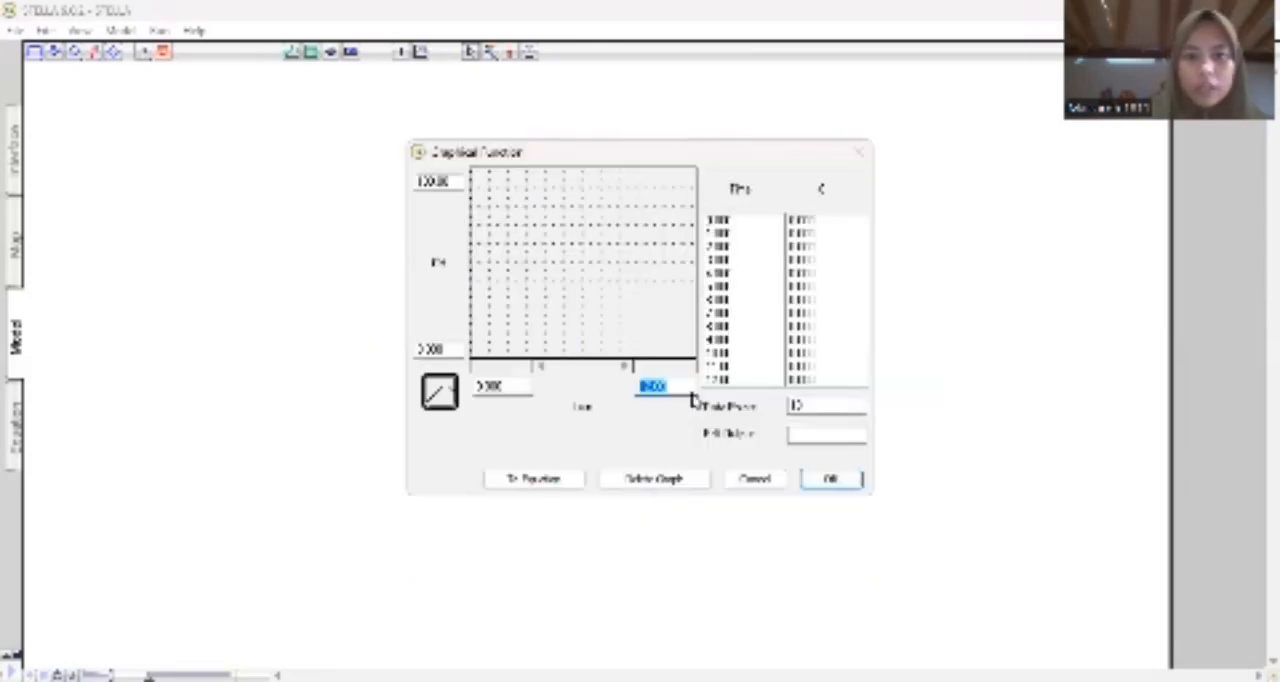
{"action": "key", "text": "BackSpace"}
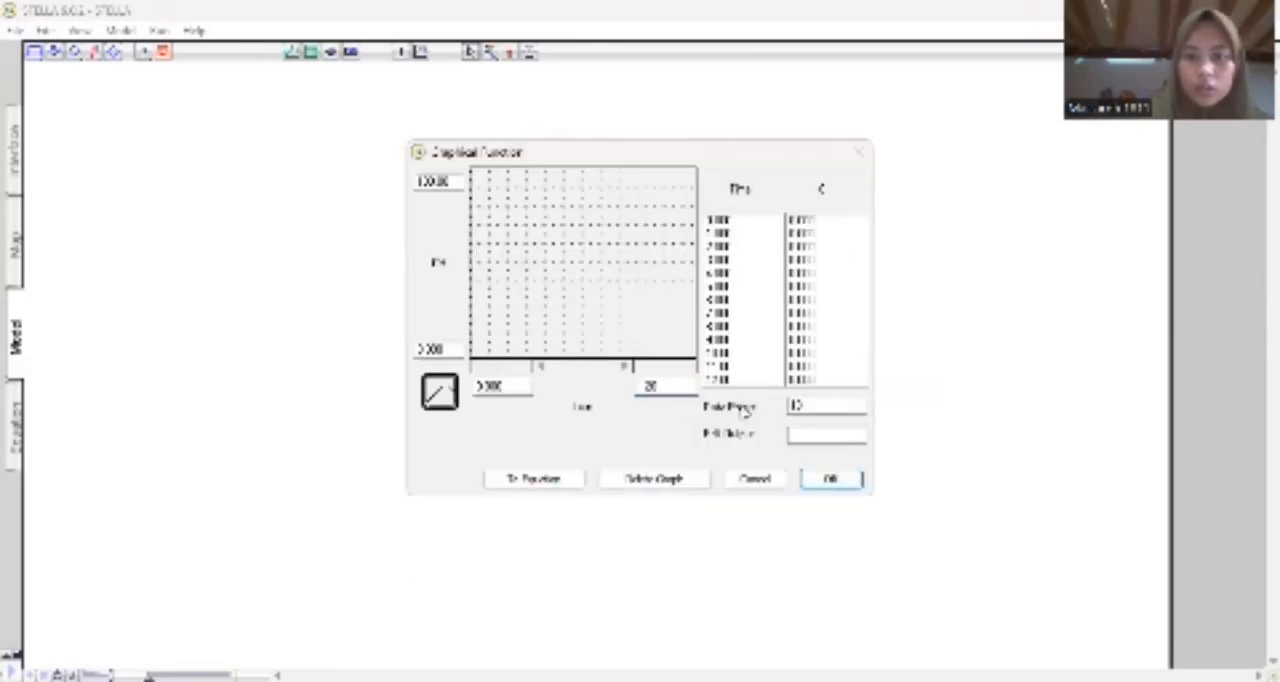
{"action": "type", "text": "20"}
{"action": "key", "text": "Tab"}
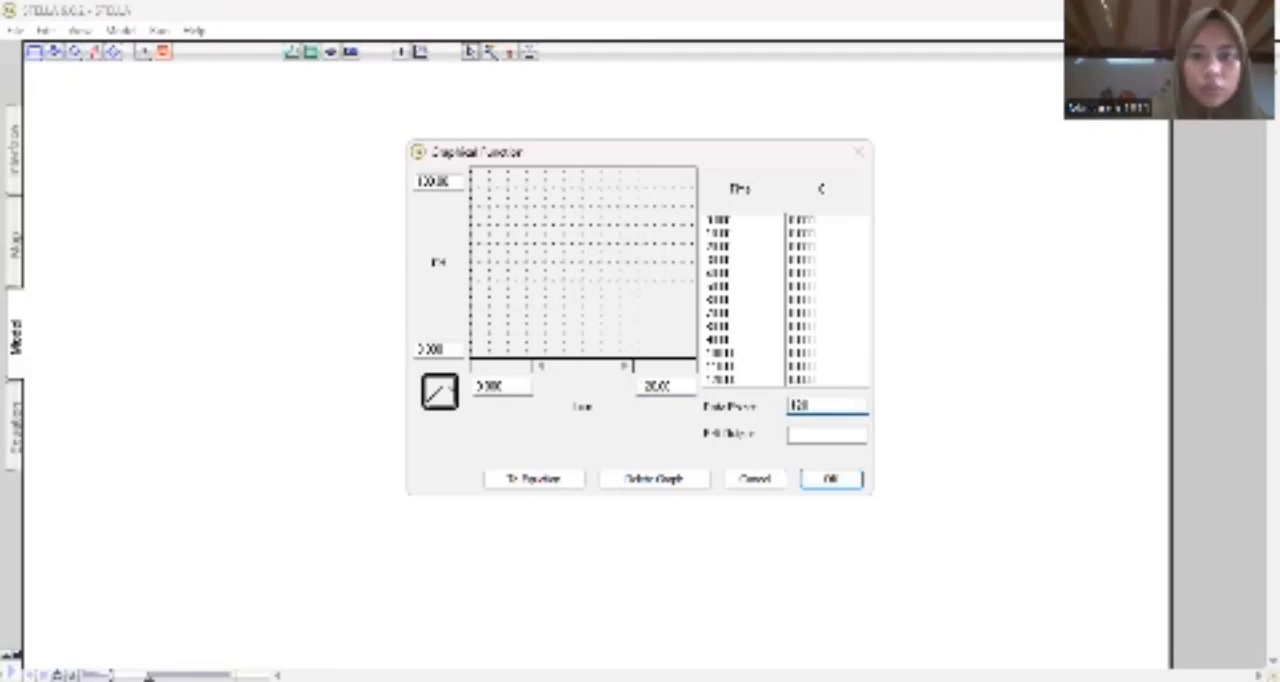
{"action": "left_click_drag", "start_coordinate": [461, 180], "coordinate": [286, 181]}
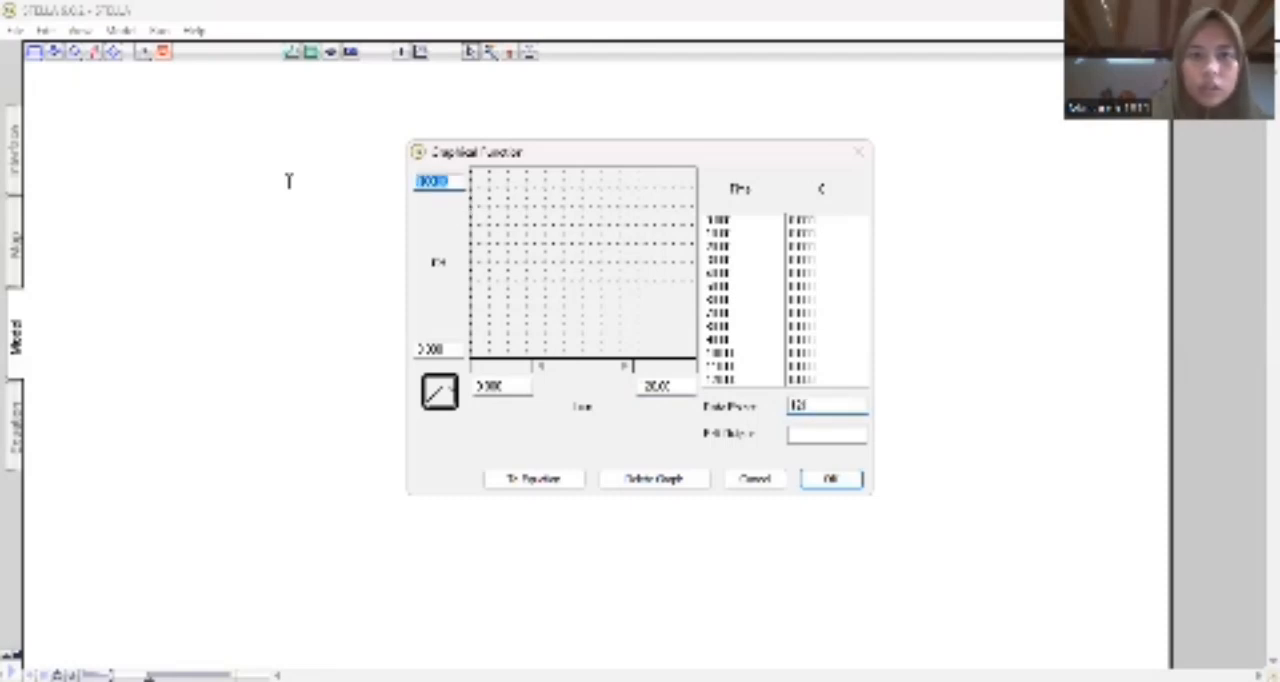
{"action": "type", "text": "30"}
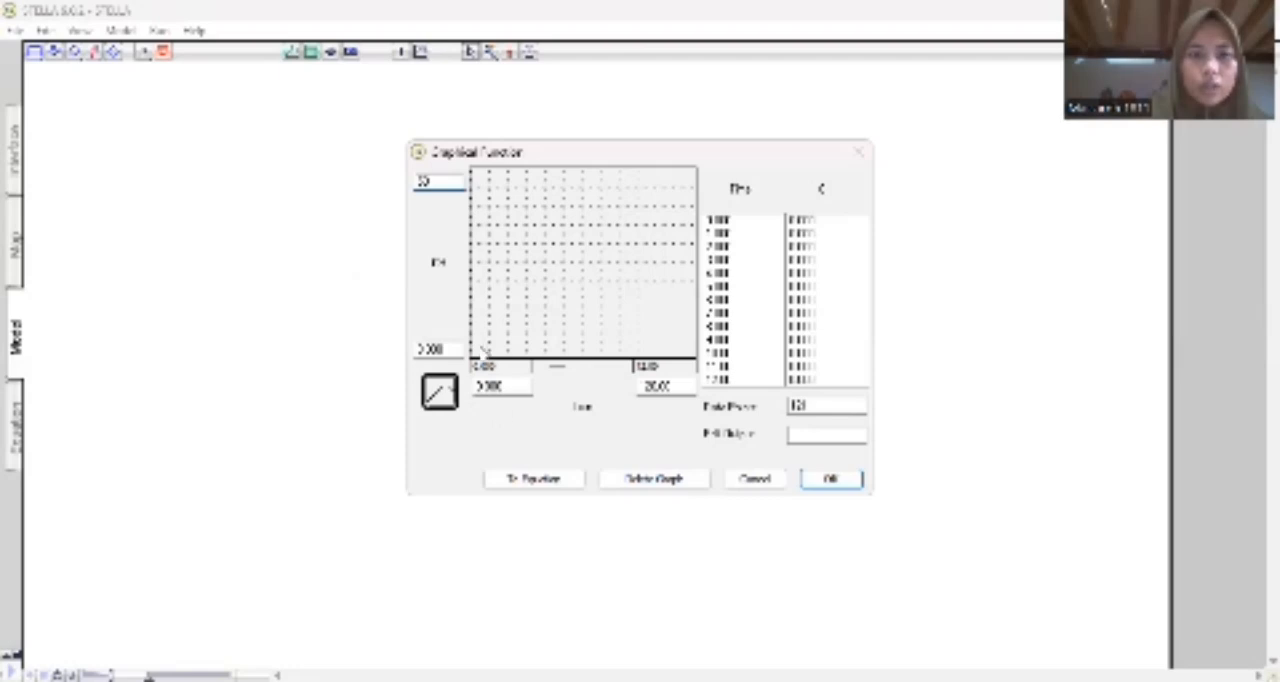
Draw the first part of CH's curve as a nearly flat line at about 11, from time 0 to about 27.
{"action": "mouse_move", "coordinate": [474, 324]}
{"action": "left_mouse_down"}
{"action": "mouse_move", "coordinate": [494, 345]}
{"action": "mouse_move", "coordinate": [603, 333]}
{"action": "left_mouse_up"}
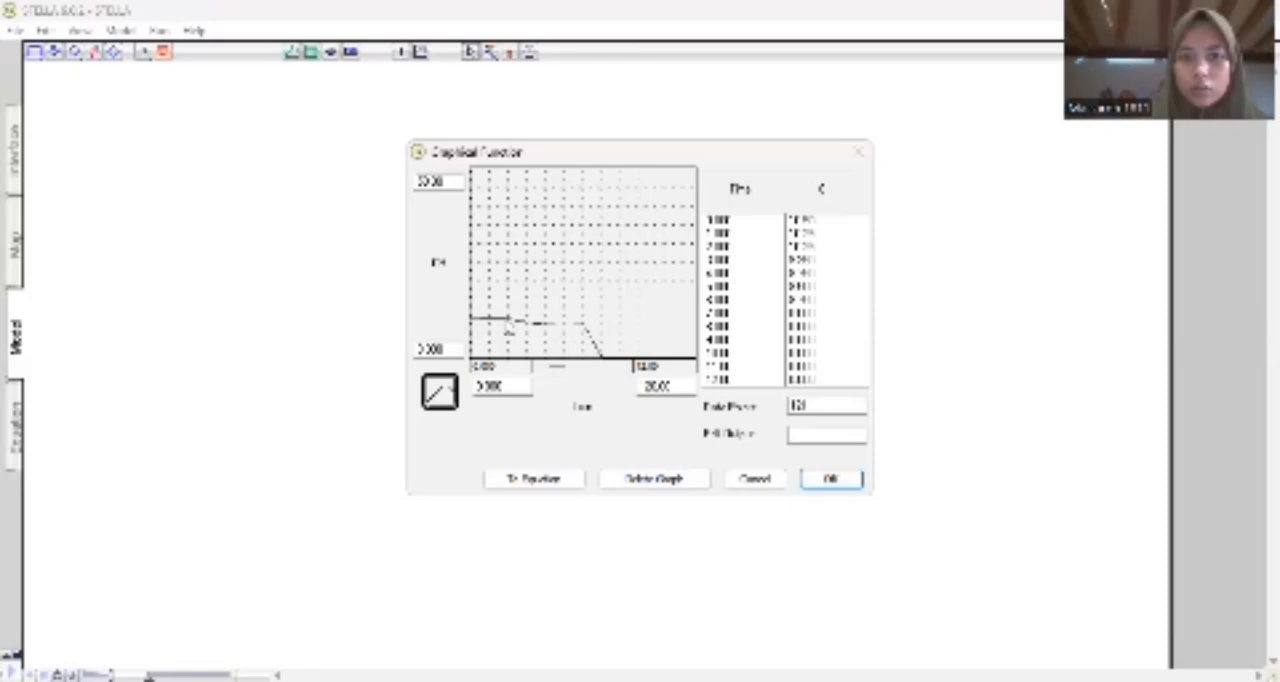
{"action": "mouse_move", "coordinate": [506, 323]}
{"action": "left_mouse_down"}
{"action": "mouse_move", "coordinate": [574, 334]}
{"action": "mouse_move", "coordinate": [608, 323]}
{"action": "left_mouse_up"}
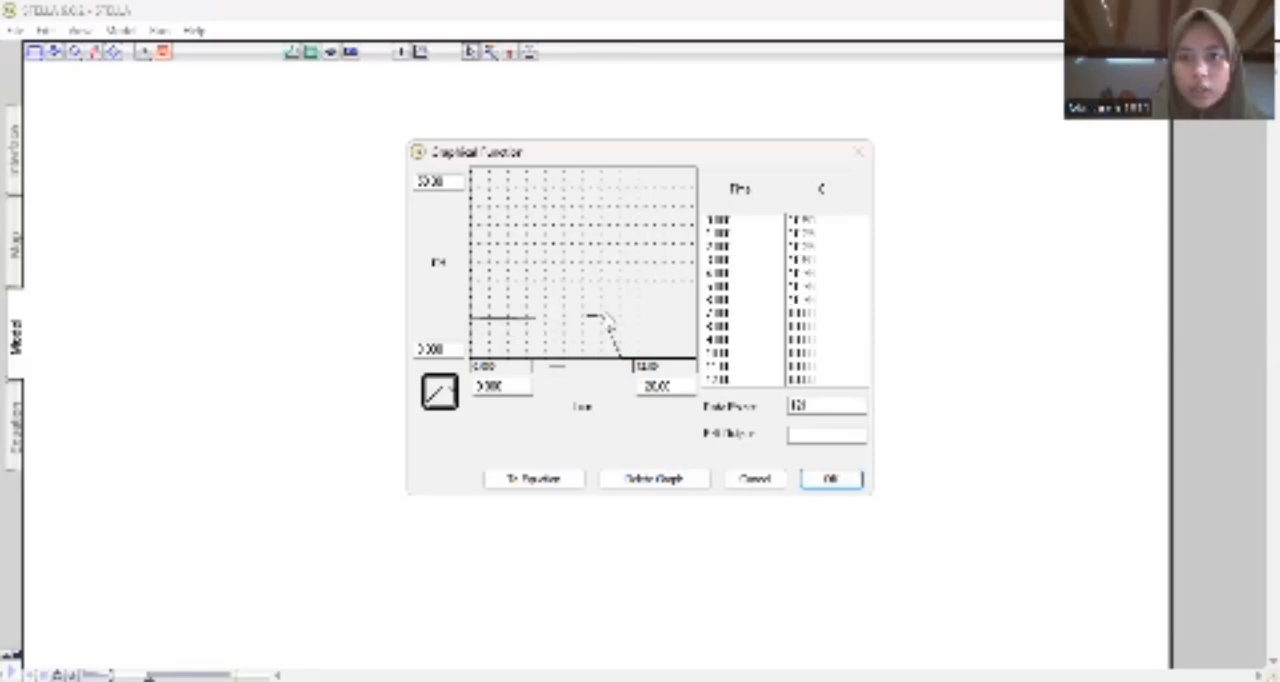
{"action": "left_click", "coordinate": [626, 367]}
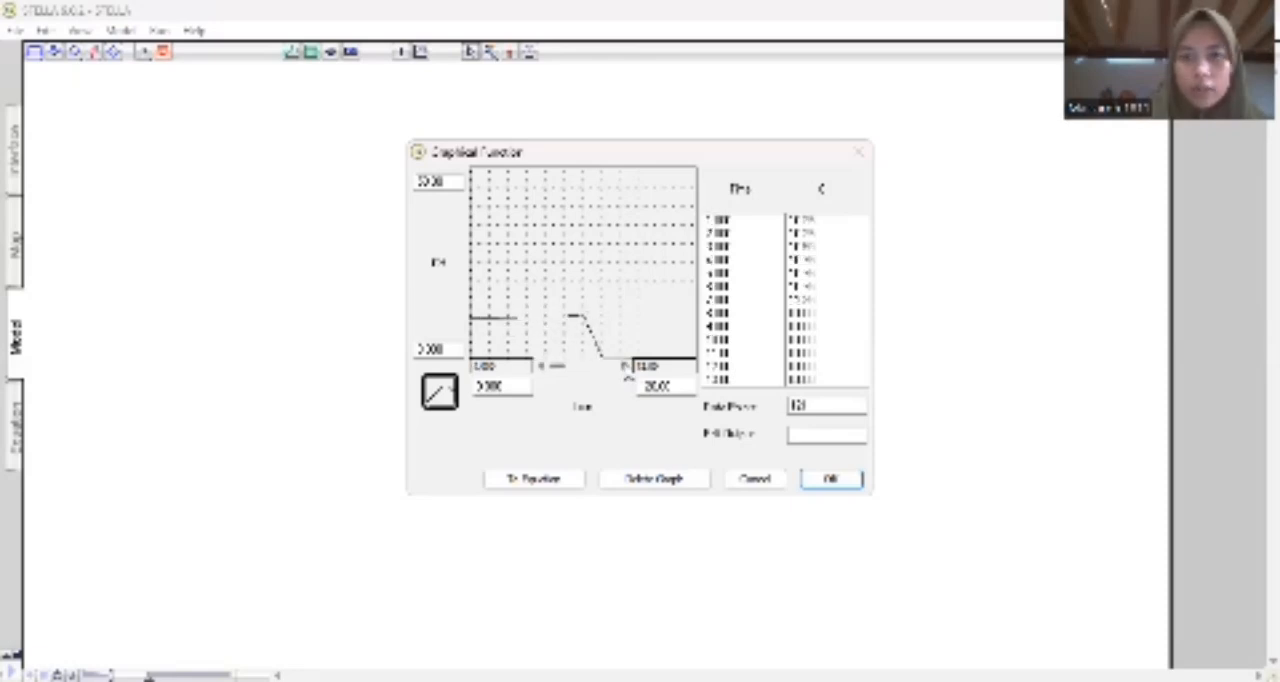
{"action": "left_click", "coordinate": [626, 367]}
{"action": "left_click", "coordinate": [626, 367]}
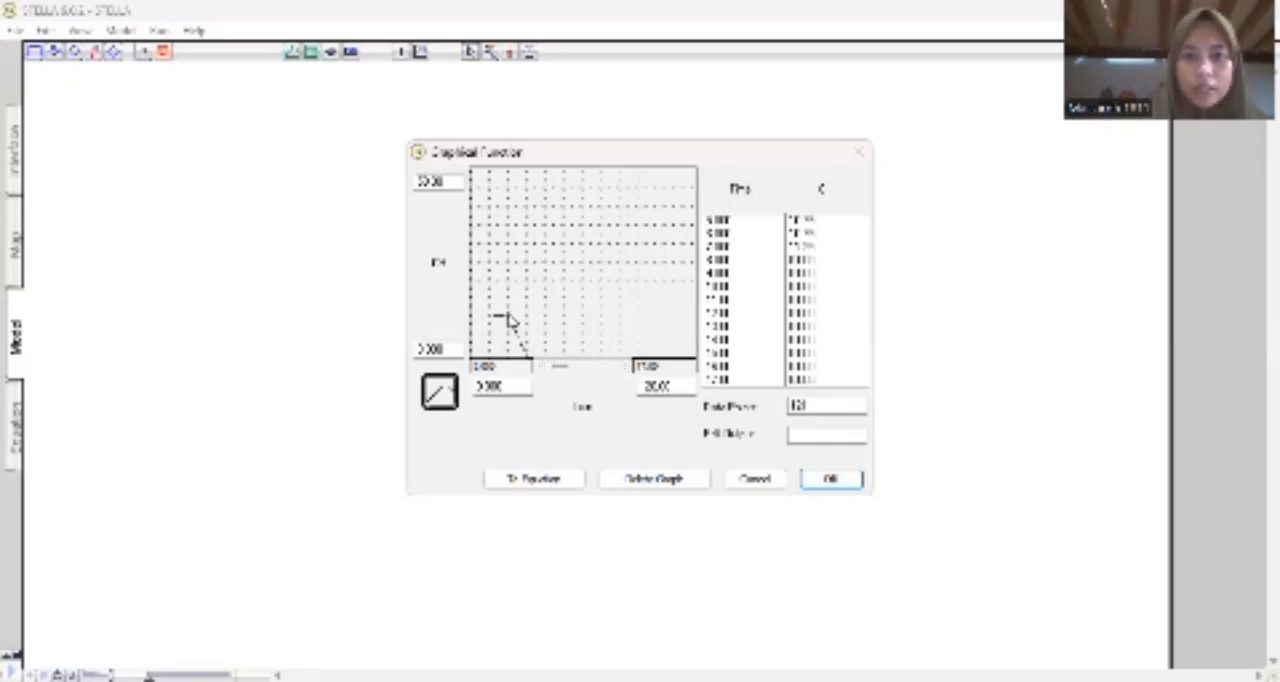
{"action": "mouse_move", "coordinate": [506, 318]}
{"action": "left_mouse_down"}
{"action": "mouse_move", "coordinate": [640, 316]}
{"action": "mouse_move", "coordinate": [634, 343]}
{"action": "left_mouse_up"}
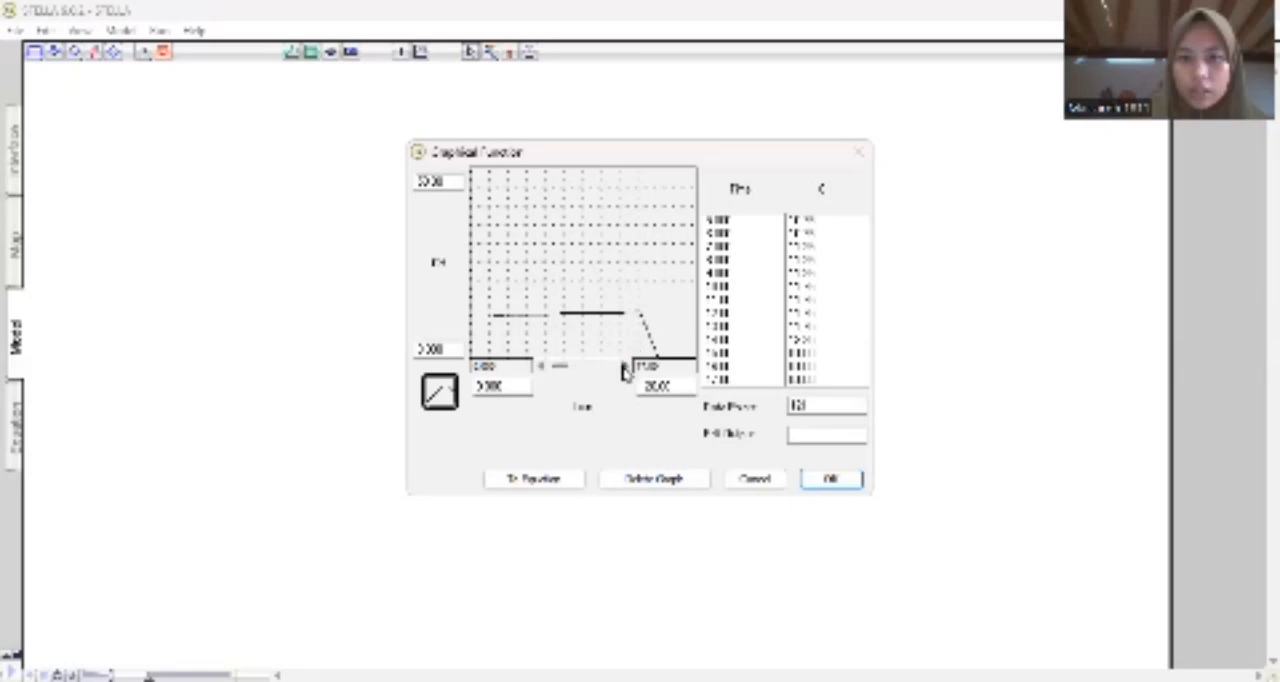
{"action": "left_click", "coordinate": [625, 369]}
{"action": "left_click", "coordinate": [625, 369]}
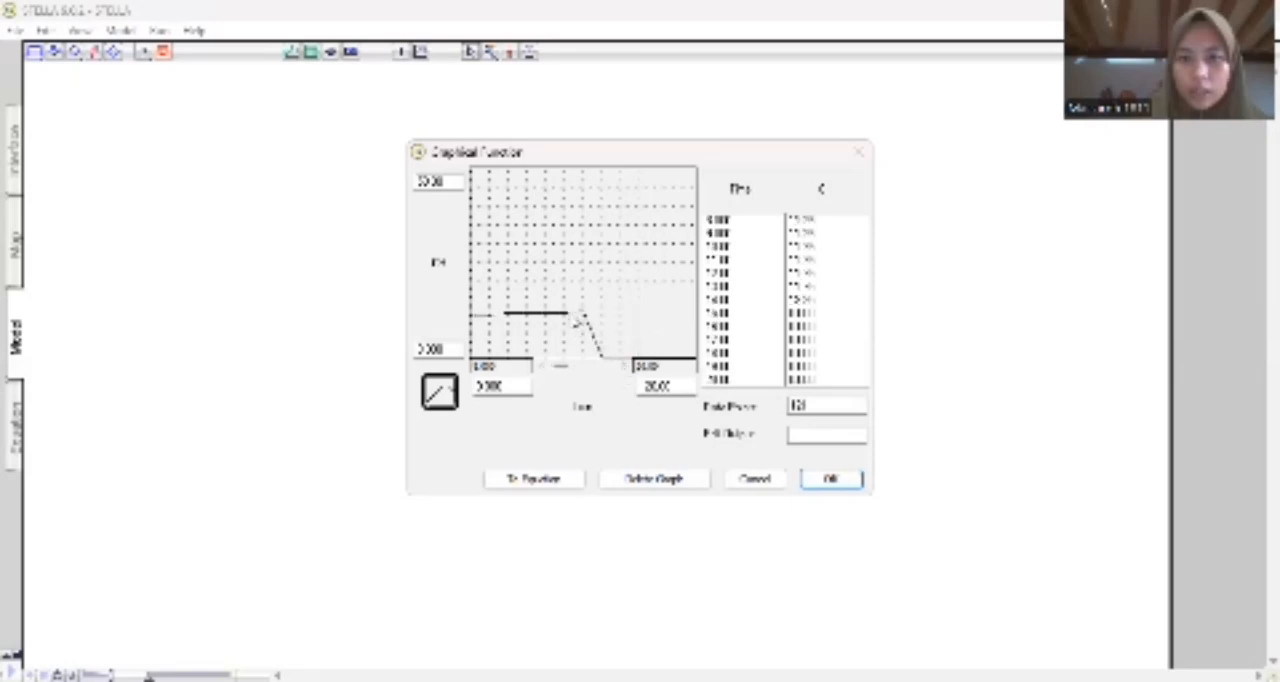
{"action": "mouse_move", "coordinate": [611, 322]}
{"action": "left_mouse_down"}
{"action": "mouse_move", "coordinate": [665, 320]}
{"action": "mouse_move", "coordinate": [692, 345]}
{"action": "left_mouse_up"}
{"action": "left_click", "coordinate": [624, 369]}
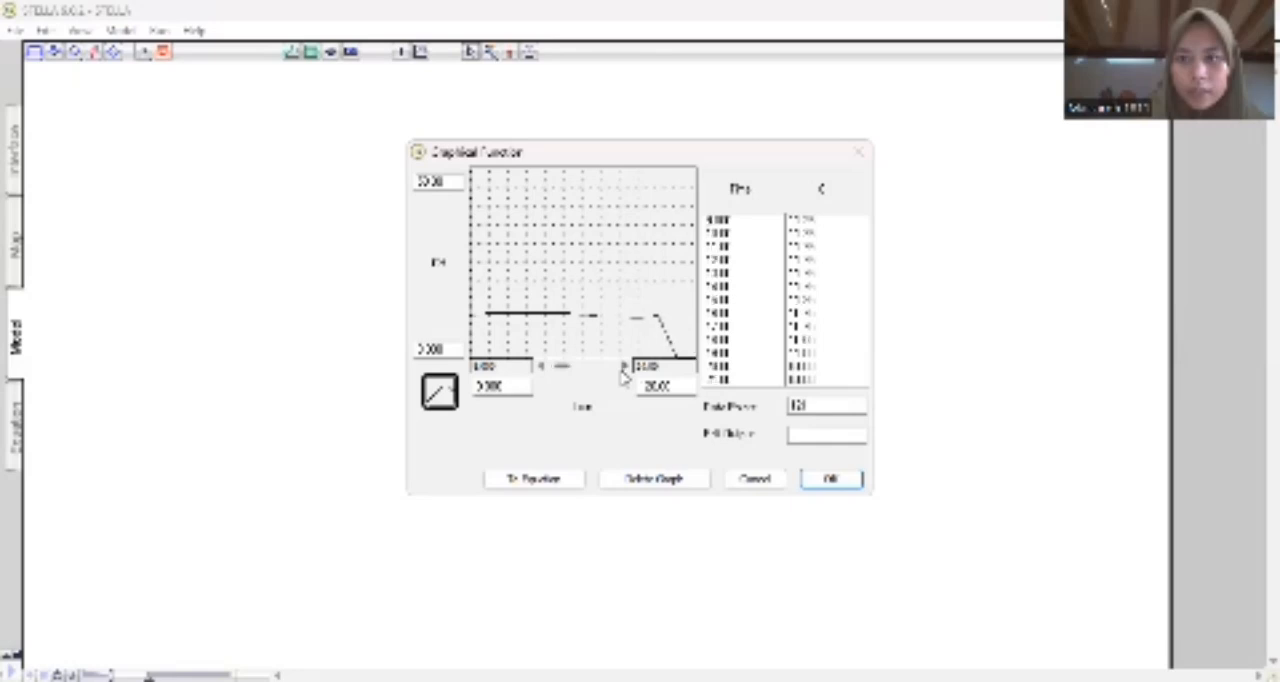
{"action": "left_click", "coordinate": [624, 370]}
{"action": "left_click", "coordinate": [624, 370]}
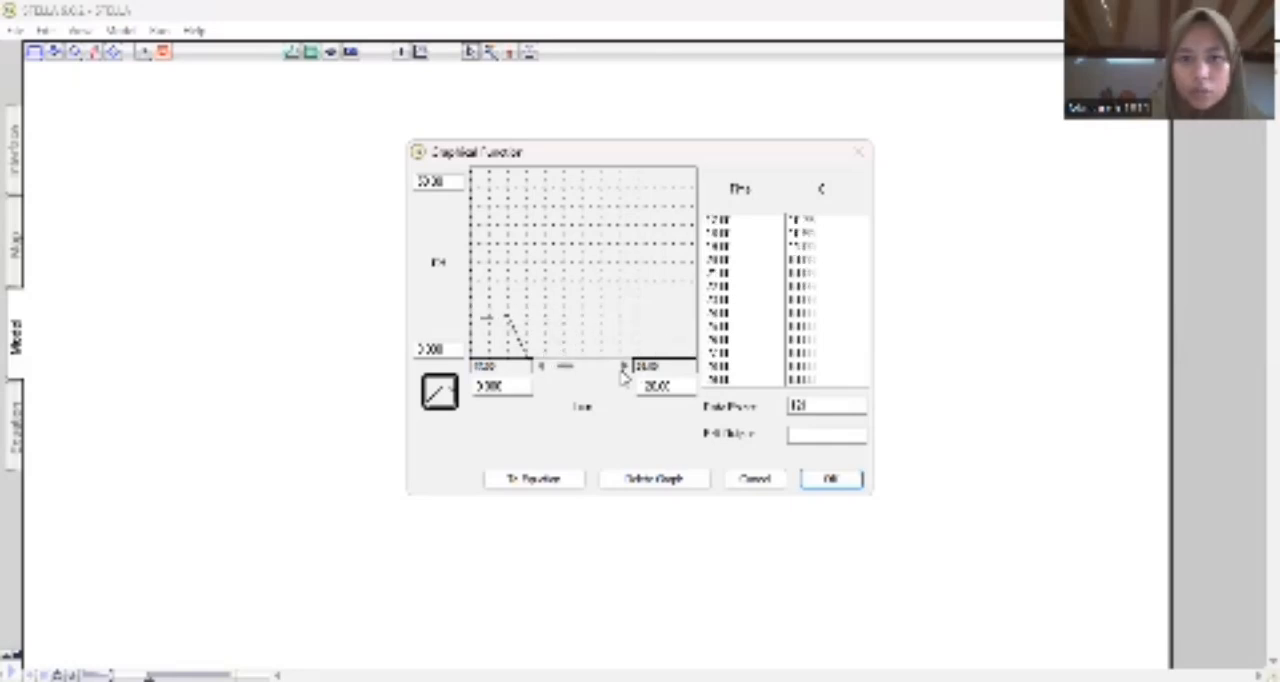
{"action": "left_click_drag", "start_coordinate": [507, 323], "coordinate": [660, 322]}
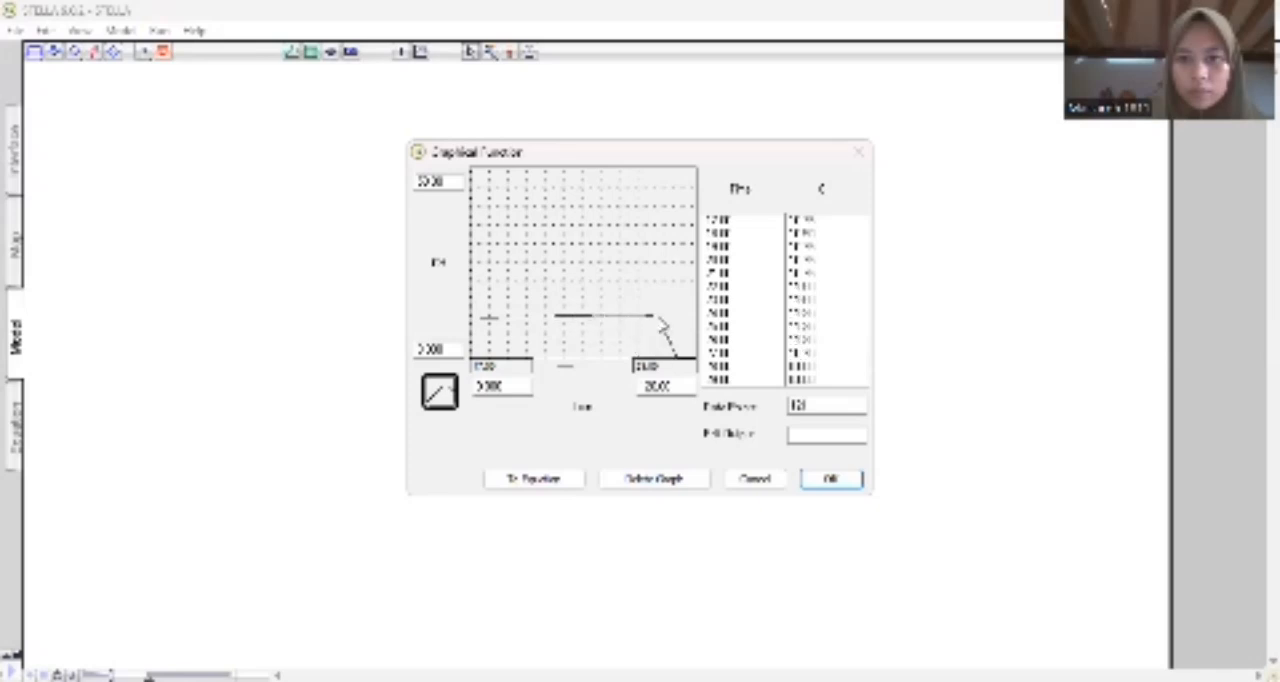
Continue CH's nearly flat curve at about 11 through the end of the time axis and accept the graphical function.
{"action": "left_click", "coordinate": [623, 367]}
{"action": "left_click", "coordinate": [623, 367]}
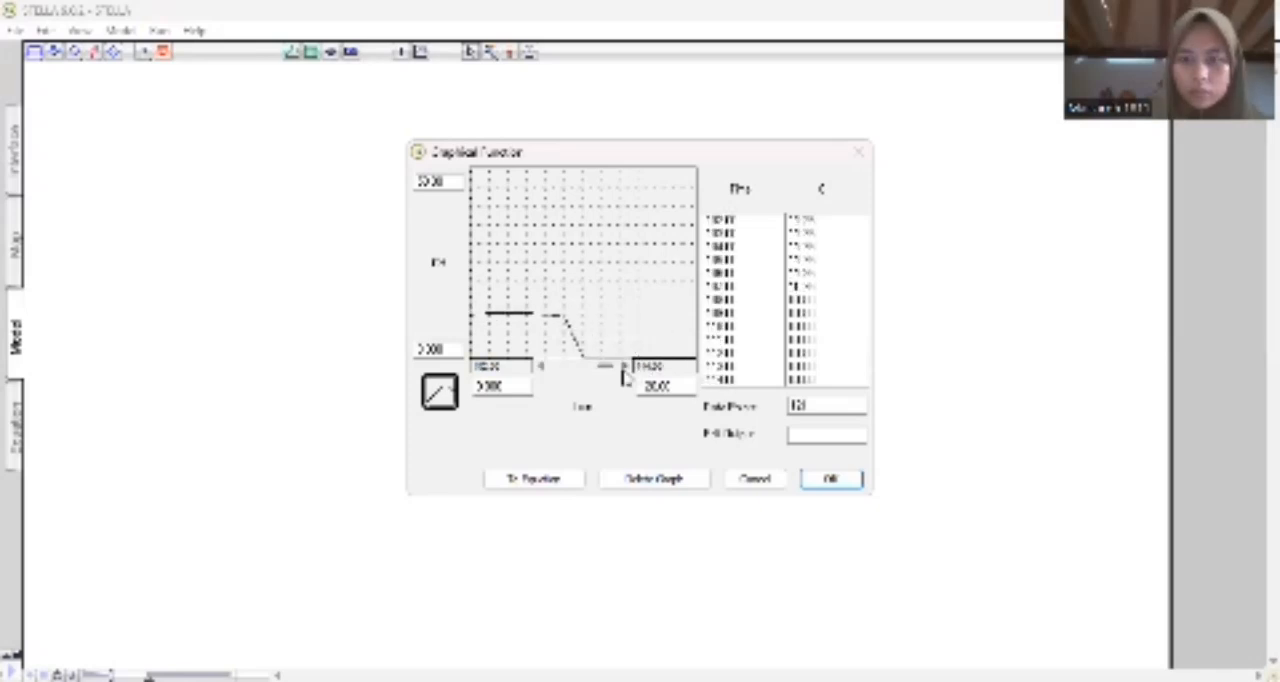
{"action": "left_click", "coordinate": [623, 367]}
{"action": "left_click", "coordinate": [623, 367]}
{"action": "left_click", "coordinate": [623, 369]}
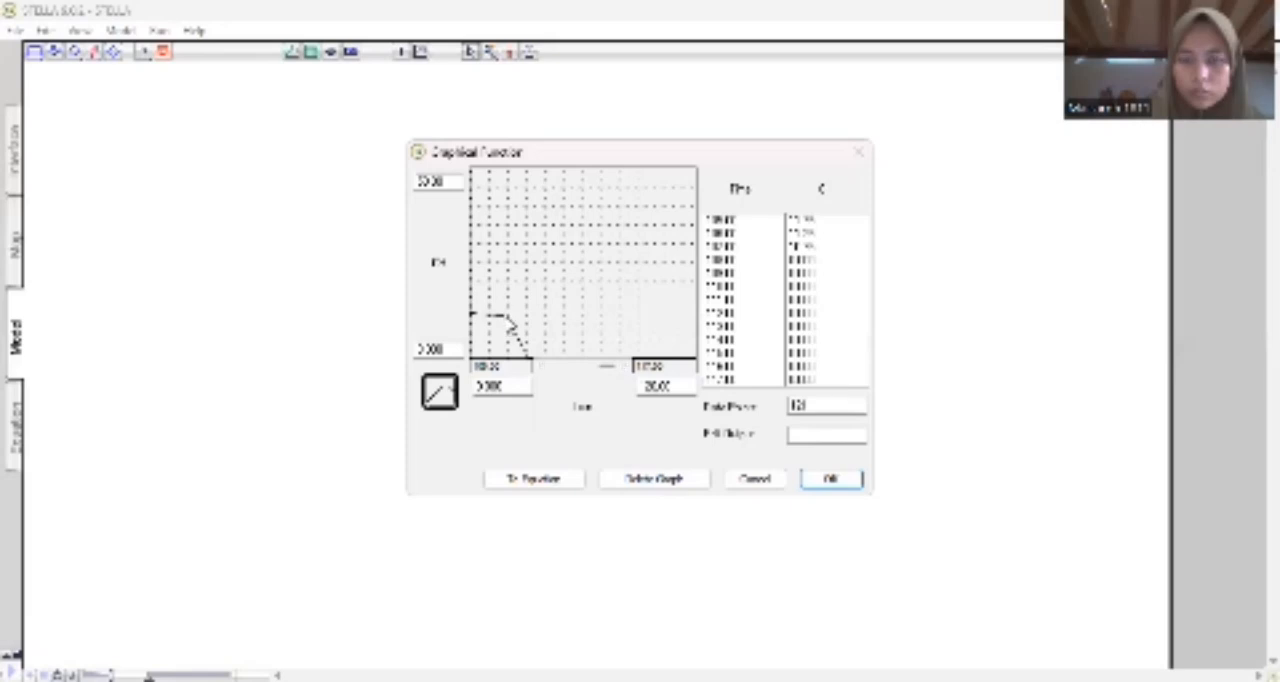
{"action": "left_click_drag", "start_coordinate": [508, 322], "coordinate": [638, 330]}
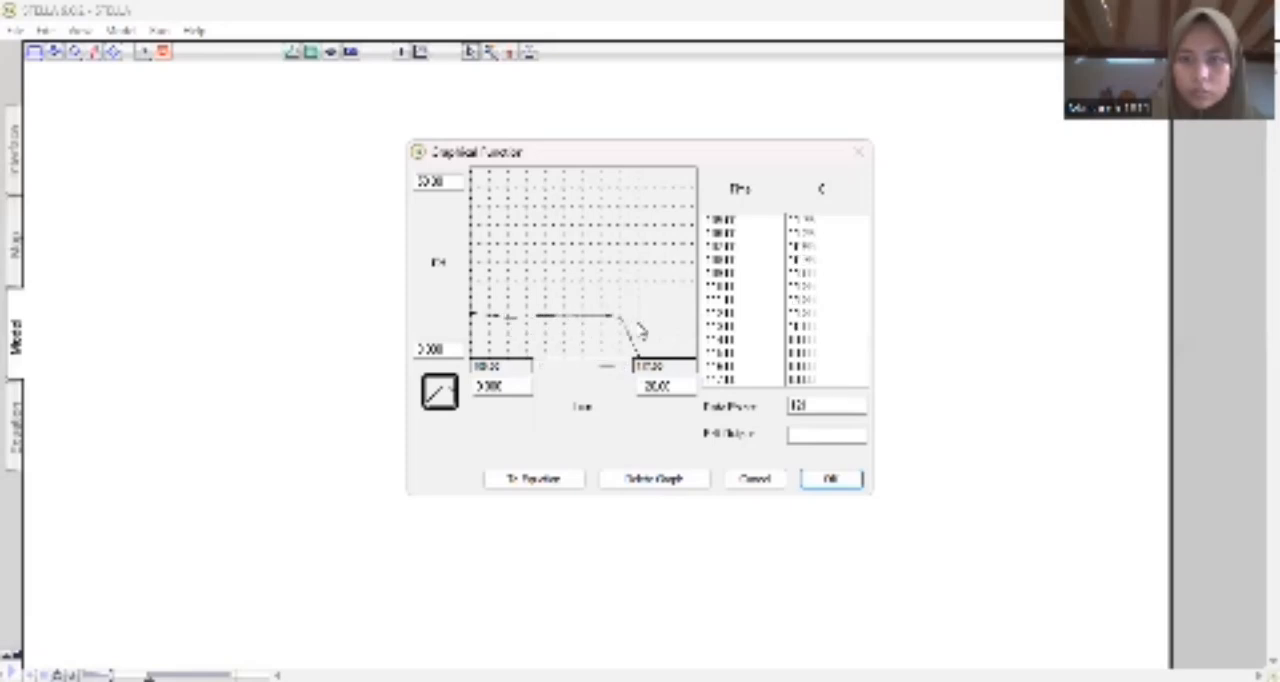
{"action": "left_click", "coordinate": [623, 367]}
{"action": "left_click", "coordinate": [623, 367]}
{"action": "left_click", "coordinate": [623, 367]}
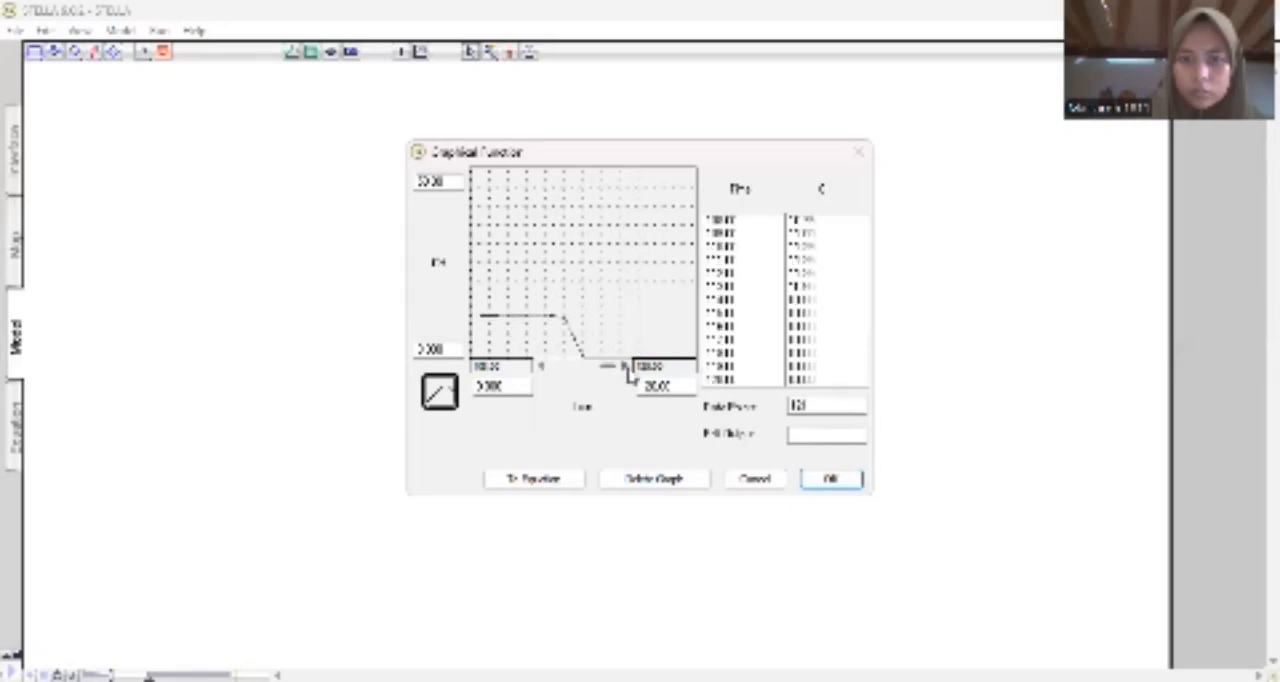
{"action": "left_click_drag", "start_coordinate": [558, 319], "coordinate": [705, 320]}
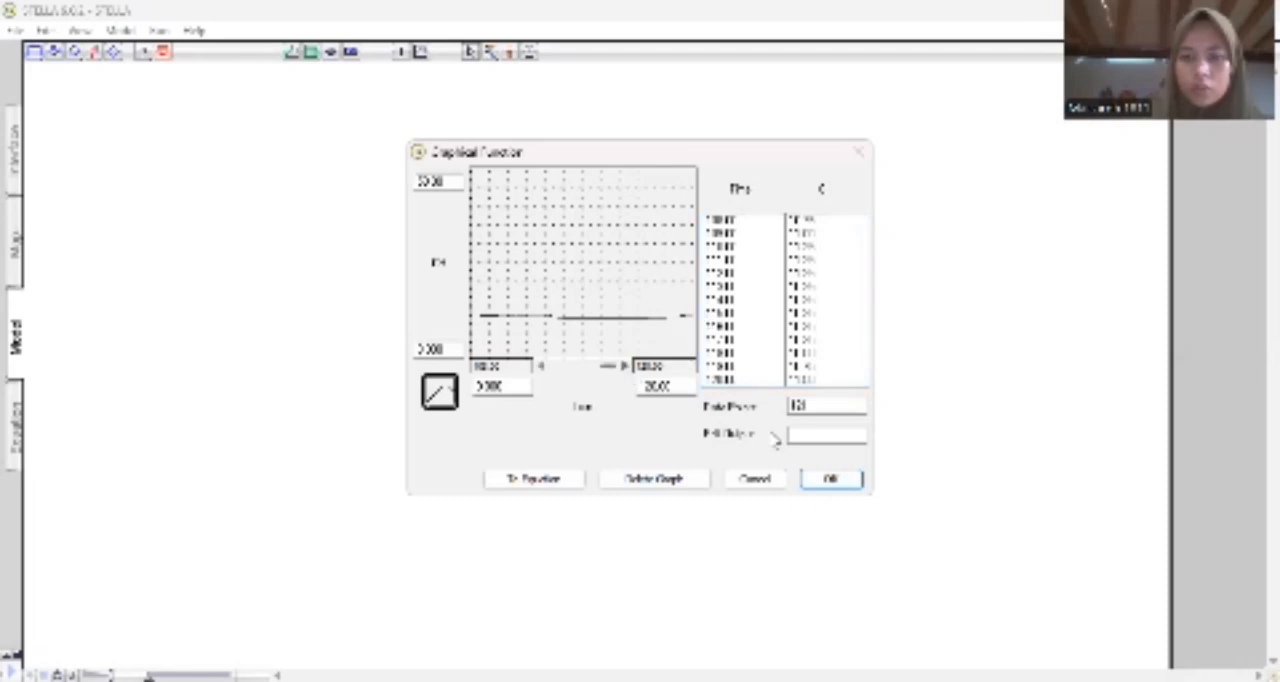
{"action": "left_click", "coordinate": [828, 476]}
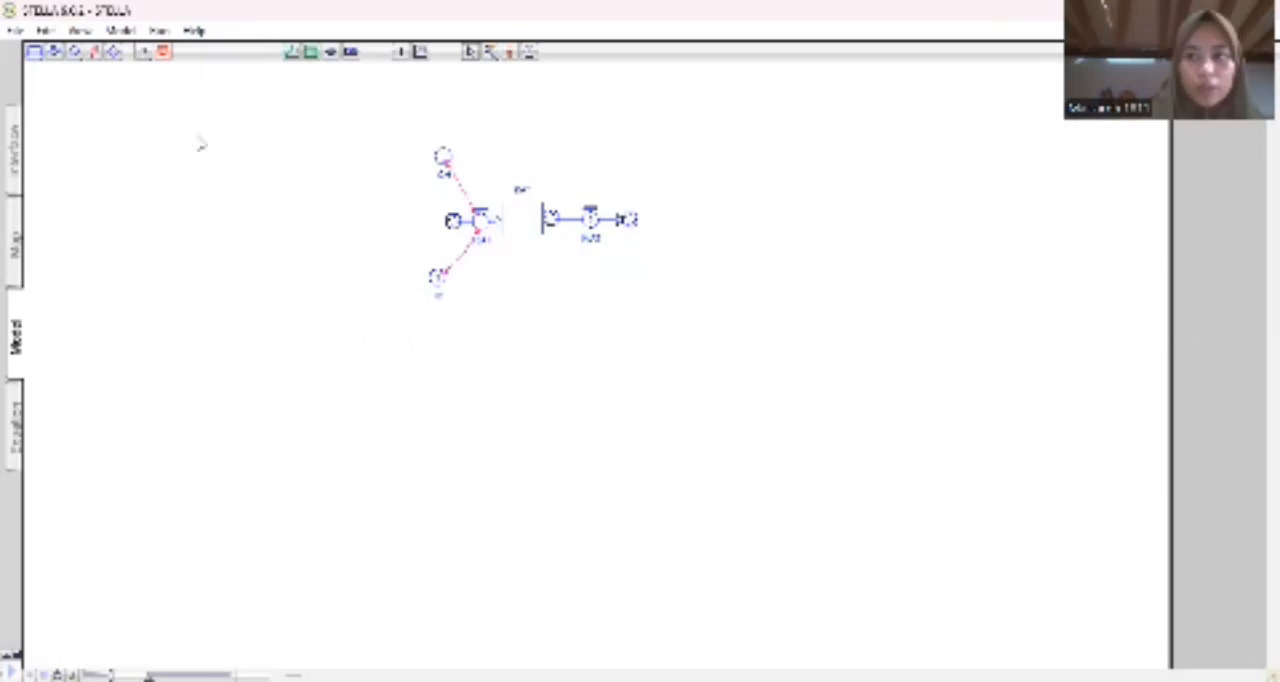
Add a named converter left of the one below the inflow and link it to that converter with a connector.
{"action": "left_click", "coordinate": [75, 55]}
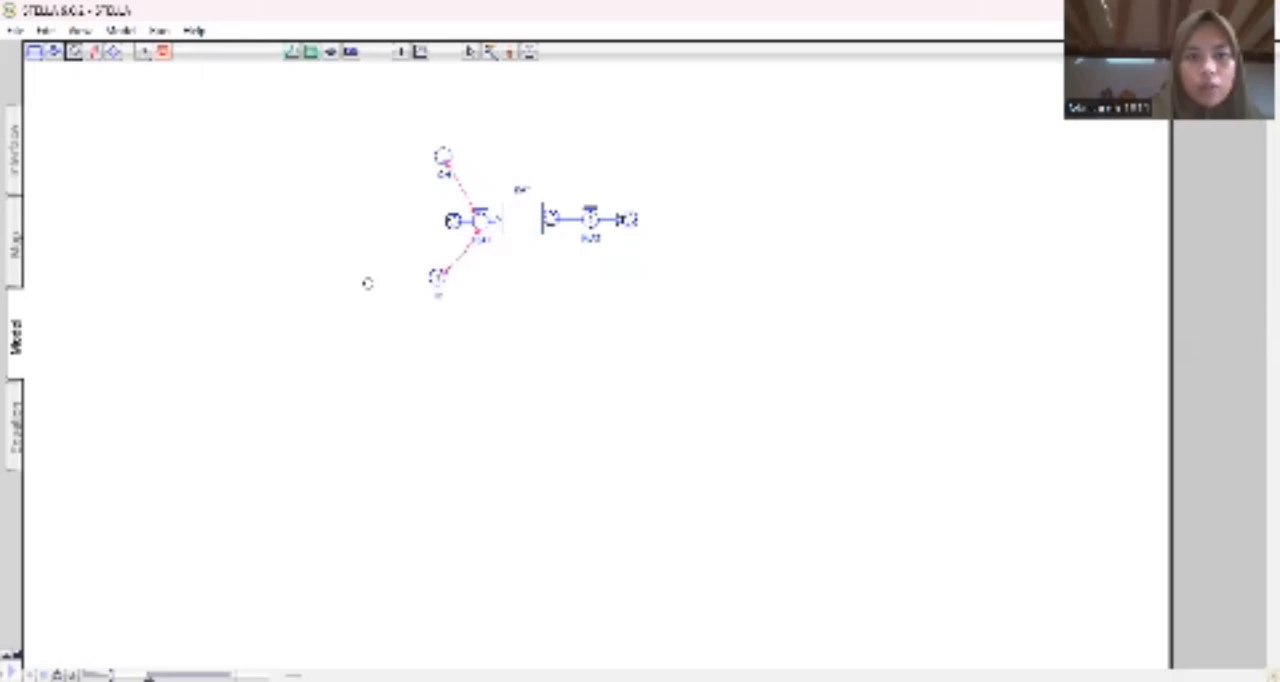
{"action": "left_click", "coordinate": [368, 283]}
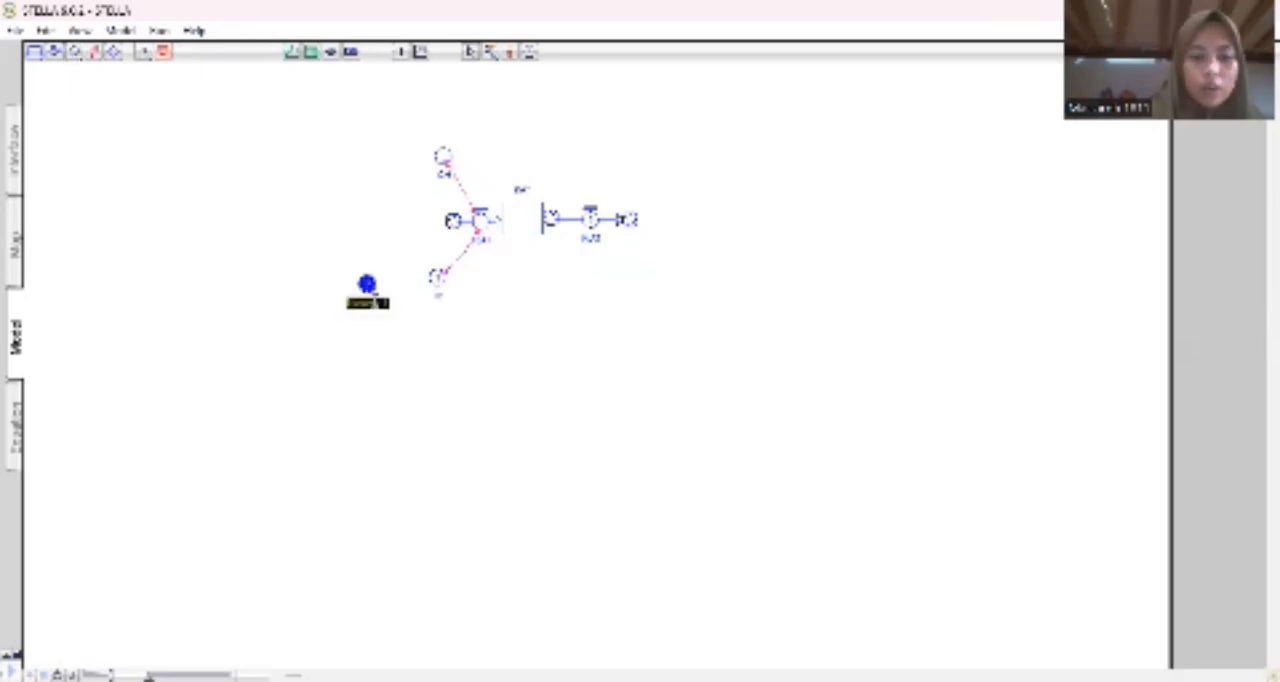
{"action": "type", "text": "GR"}
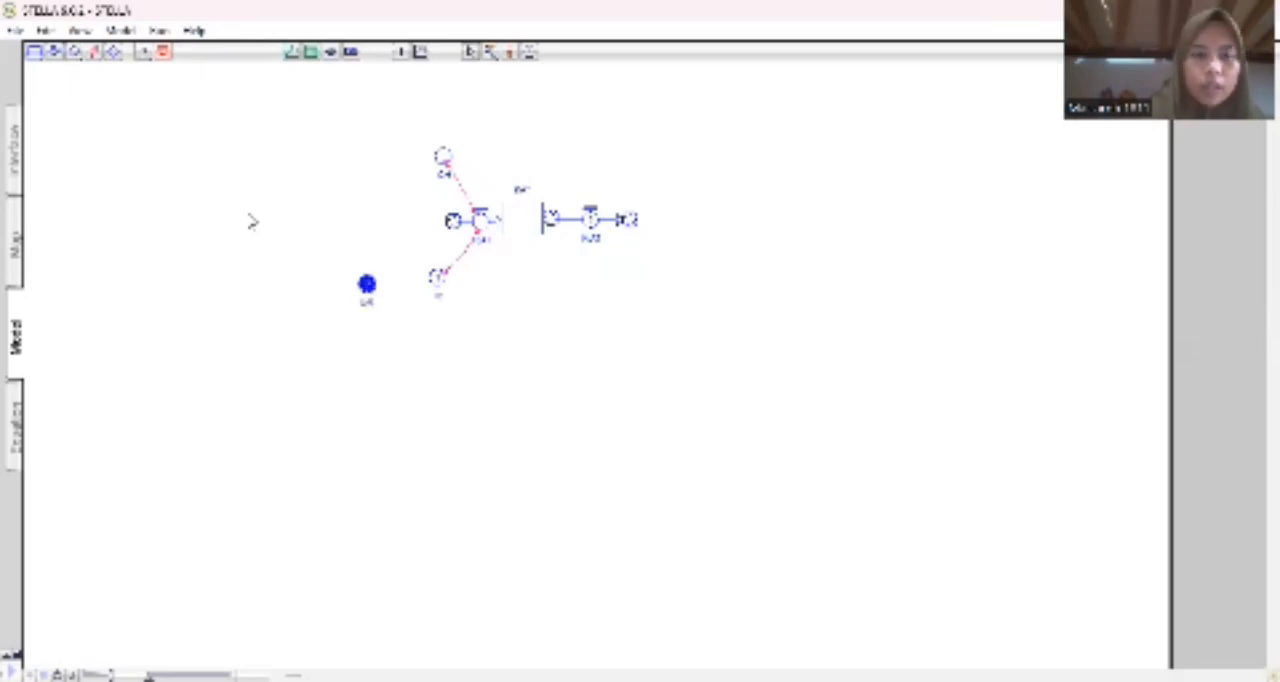
{"action": "left_click", "coordinate": [94, 51]}
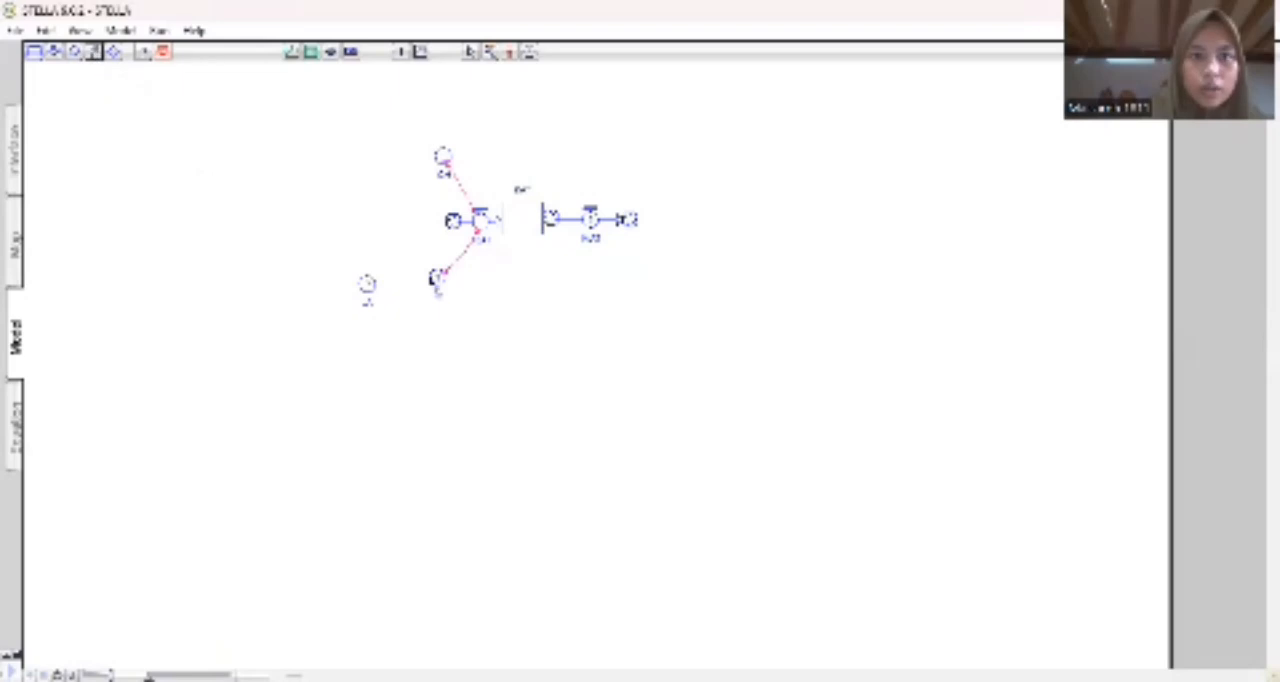
{"action": "left_click_drag", "start_coordinate": [367, 284], "coordinate": [437, 280]}
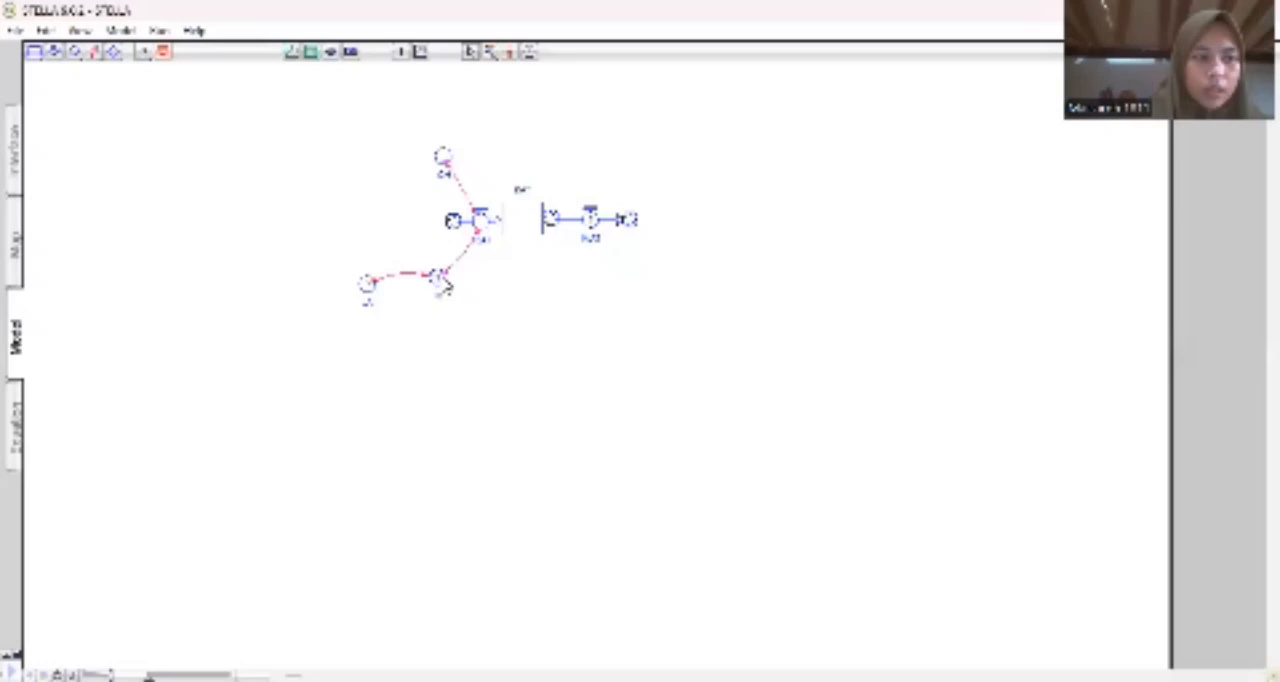
Define the equation of the converter below the inflow, using numeric coefficients and its required input.
{"action": "double_click", "coordinate": [438, 279]}
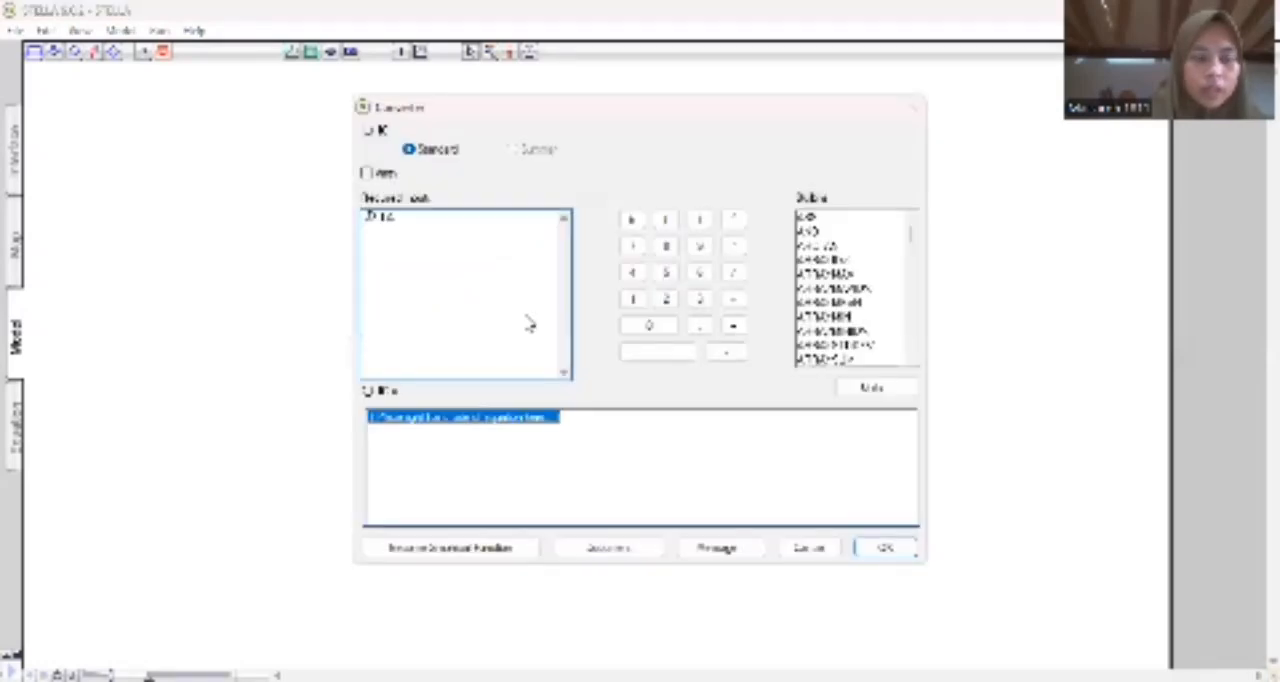
{"action": "type", "text": "0"}
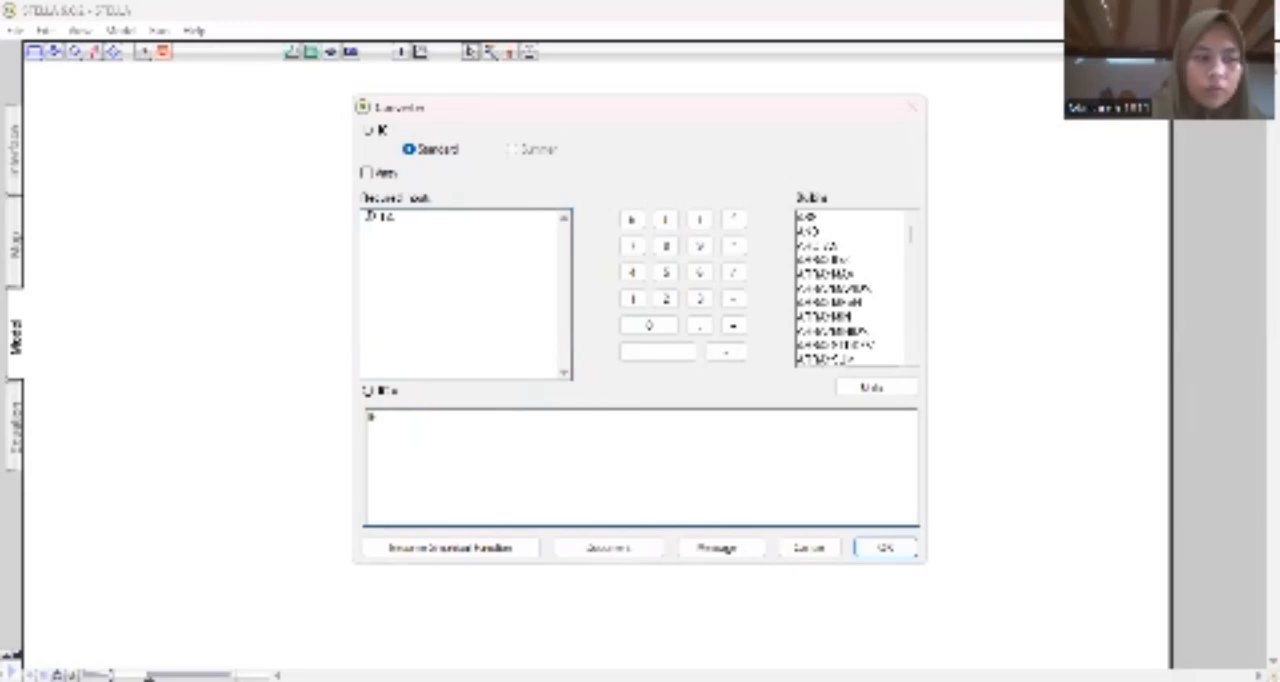
{"action": "type", "text": ".12"}
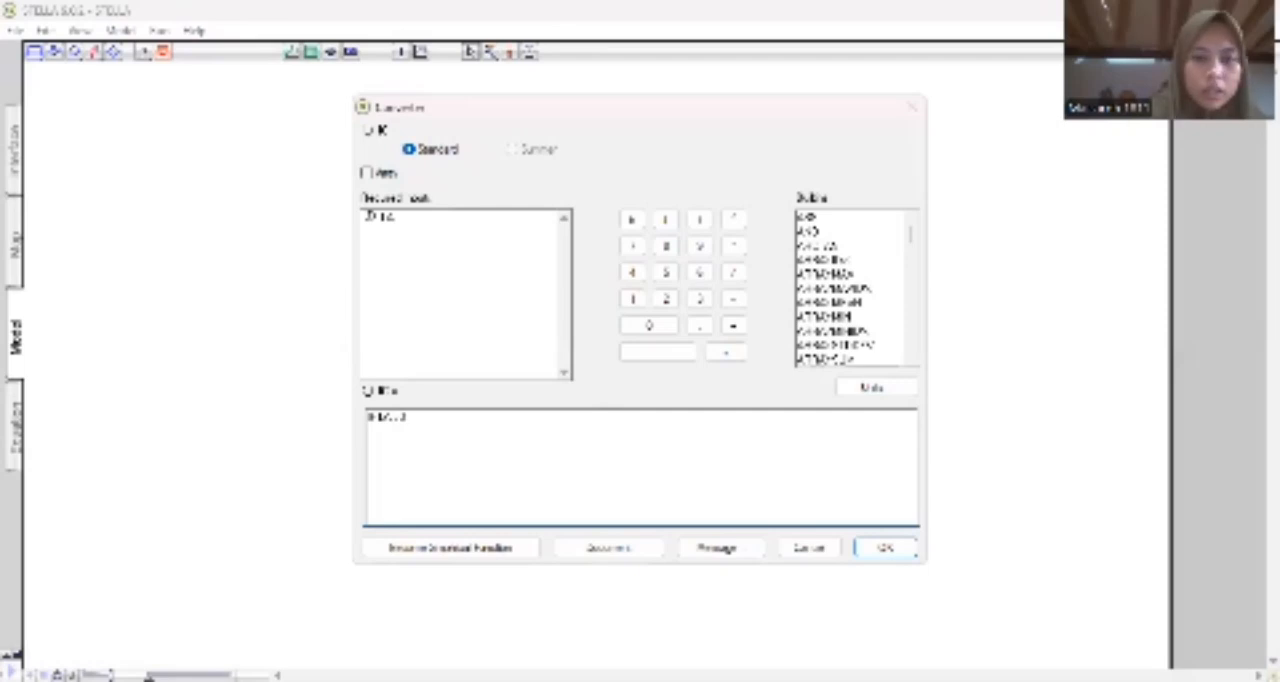
{"action": "type", "text": "*40/"}
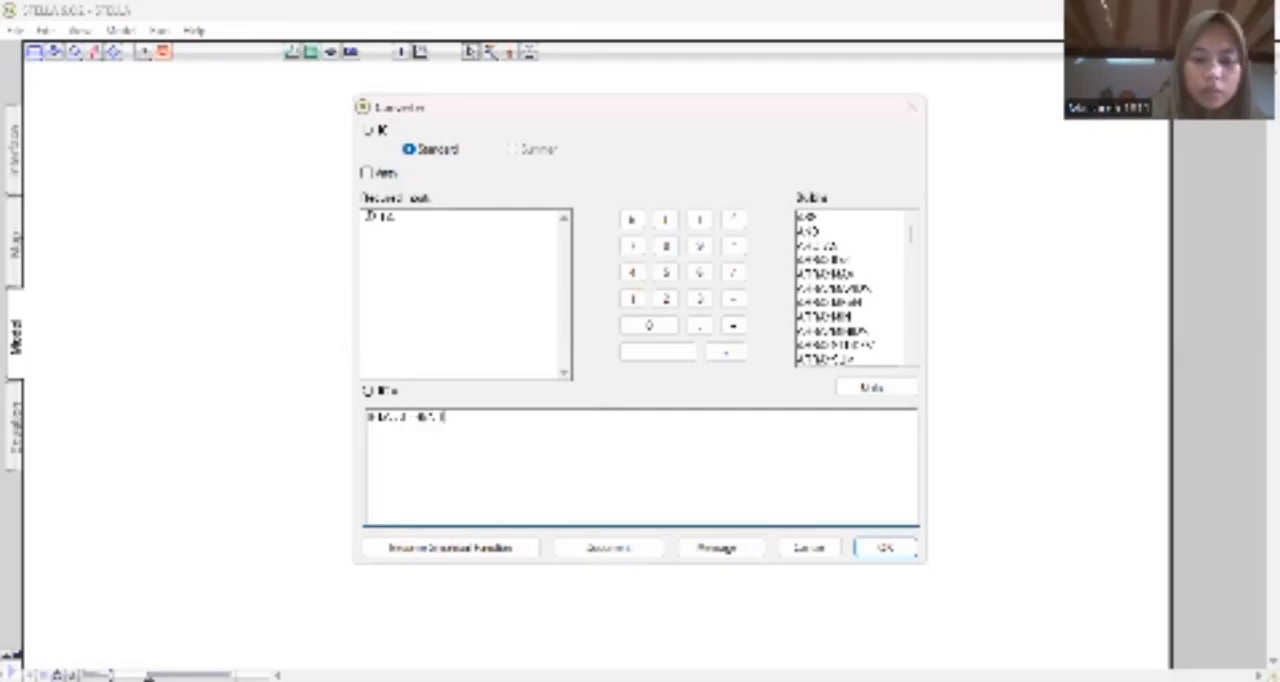
{"action": "type", "text": "2"}
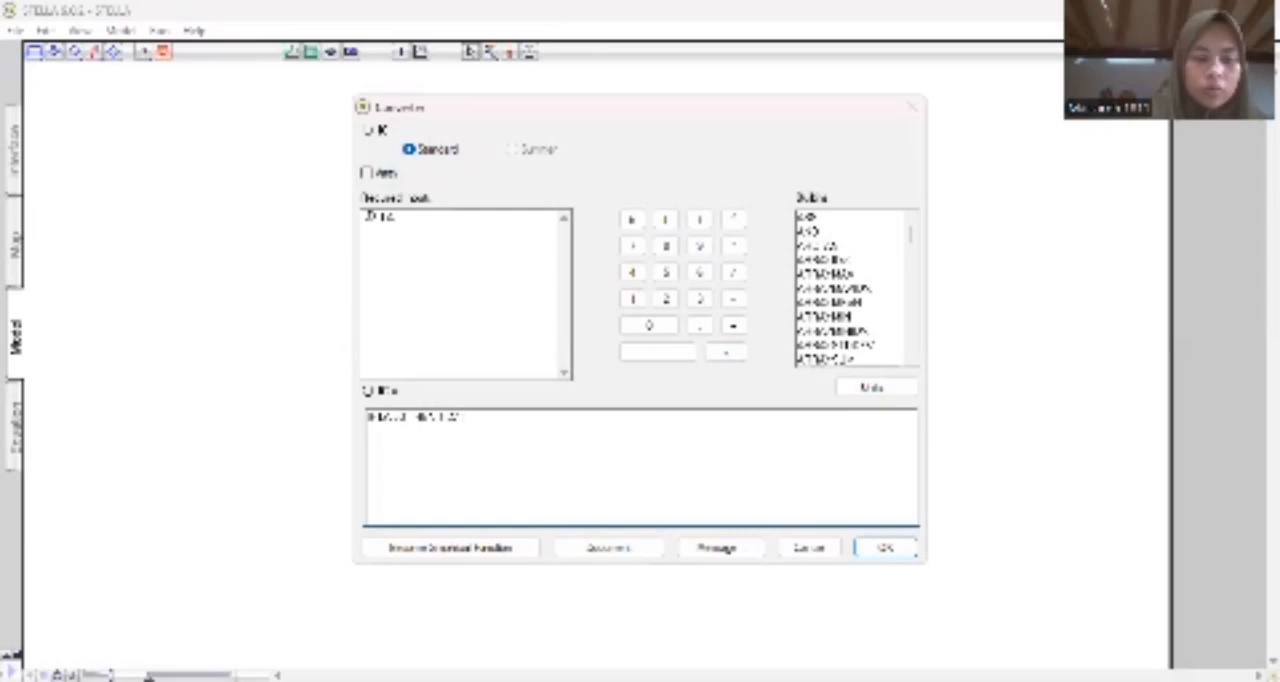
{"action": "type", "text": "00 "}
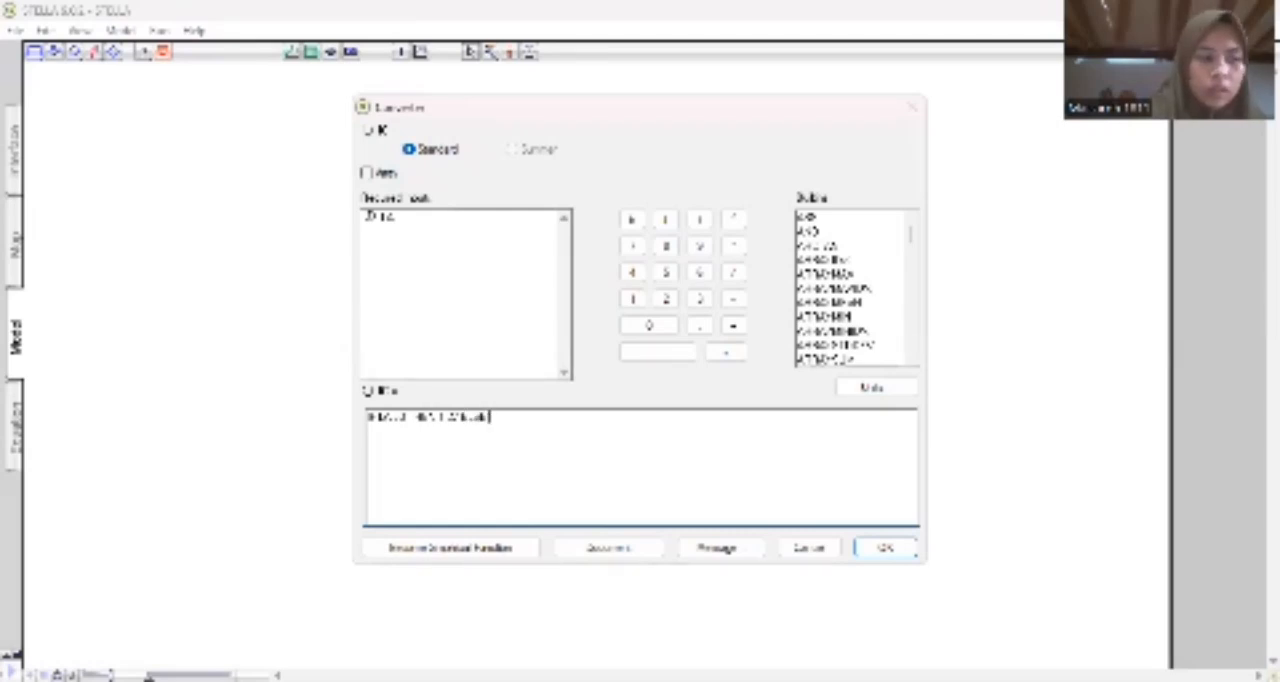
{"action": "type", "text": ".2"}
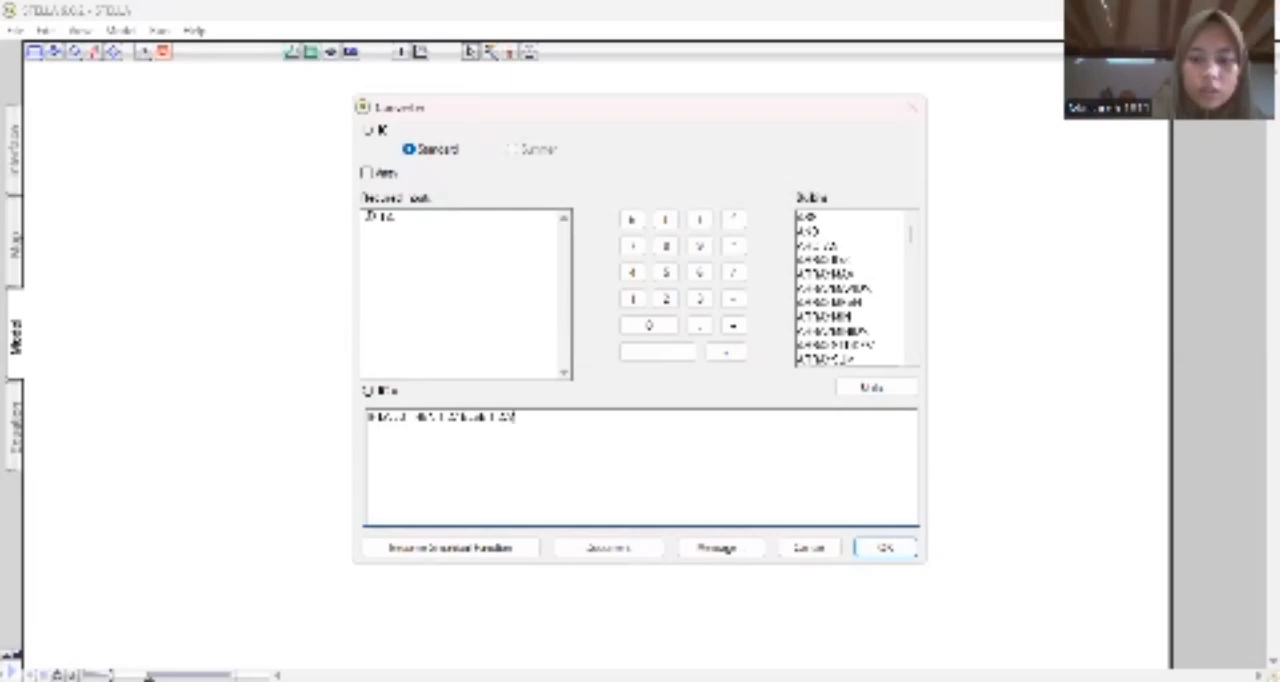
{"action": "type", "text": "2"}
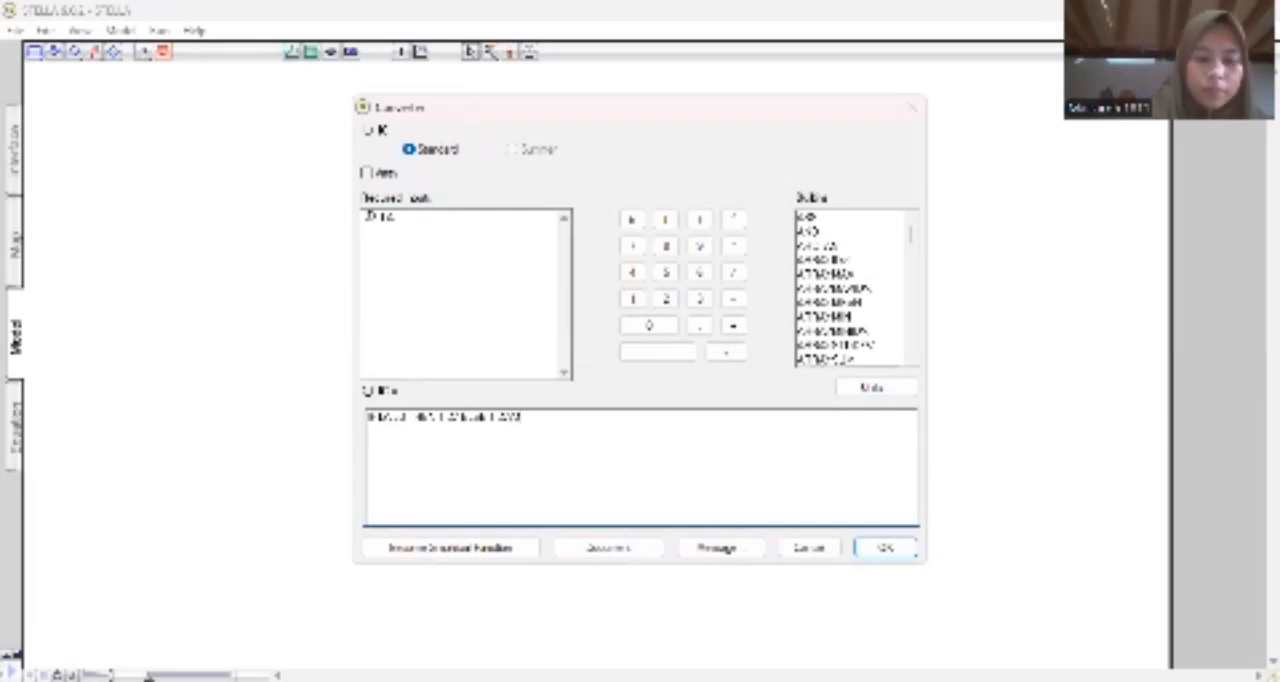
{"action": "type", "text": "22"}
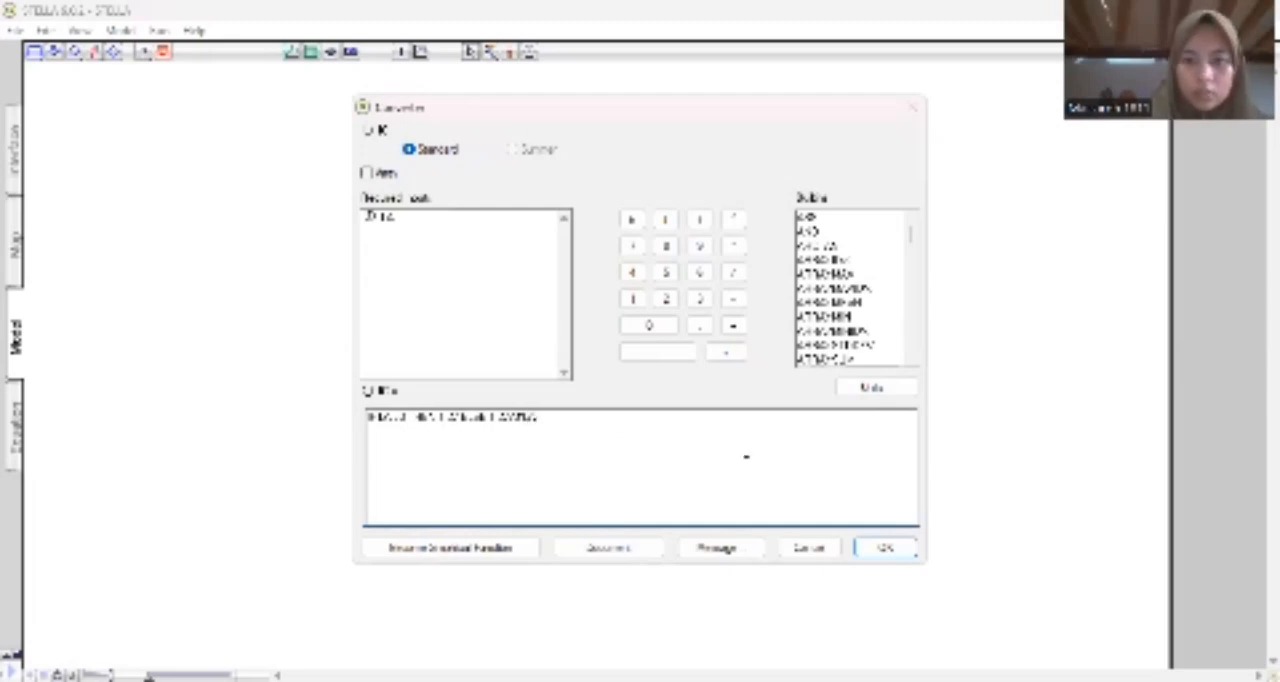
{"action": "left_click", "coordinate": [885, 548]}
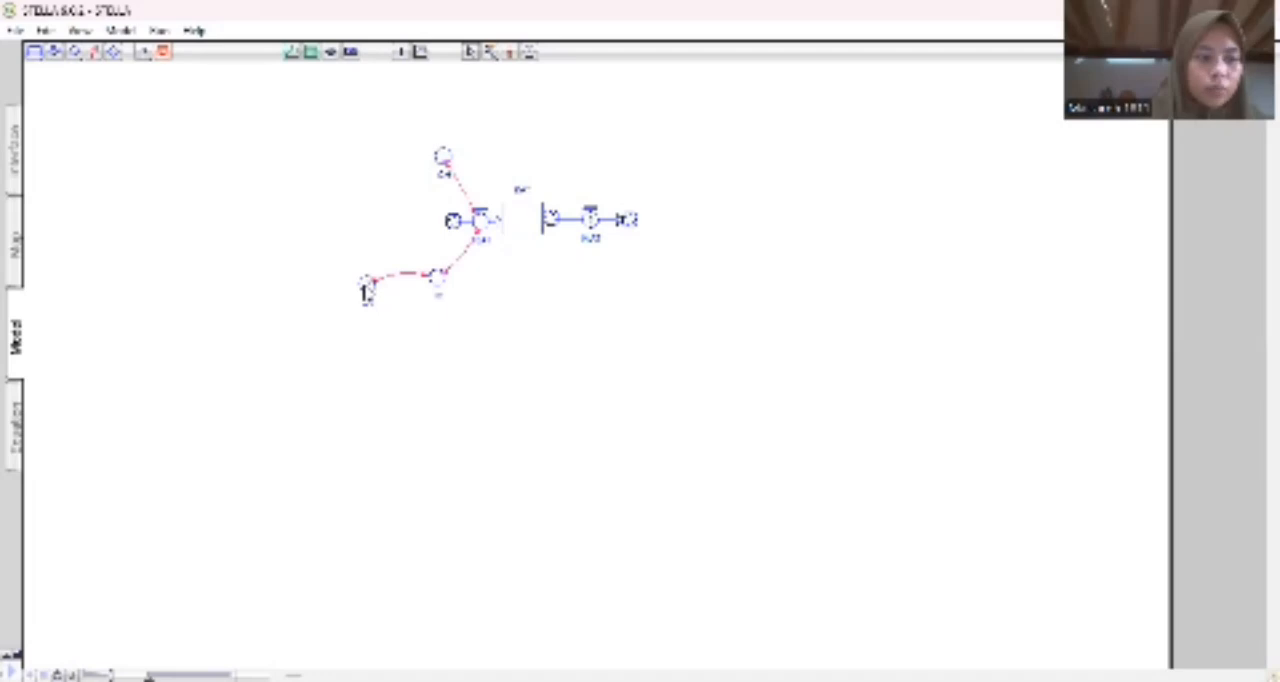
Set the newly linked leftmost converter to a constant value of 3.
{"action": "left_click", "coordinate": [367, 288]}
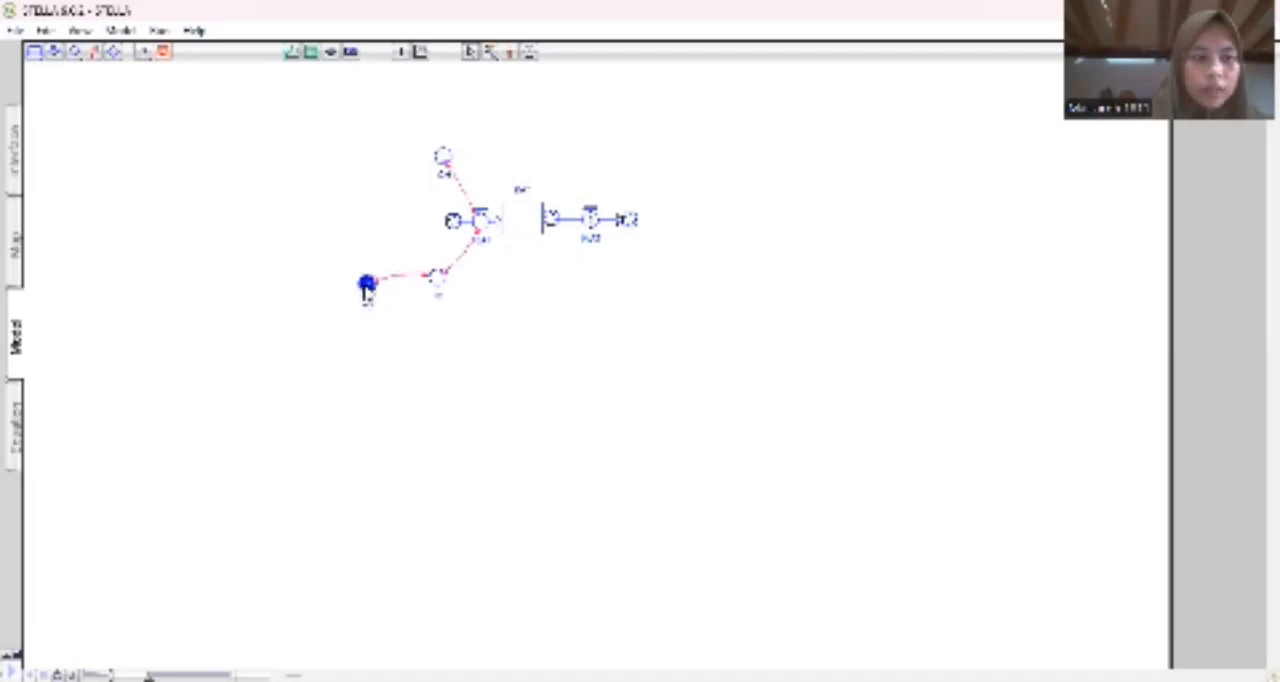
{"action": "double_click", "coordinate": [367, 288]}
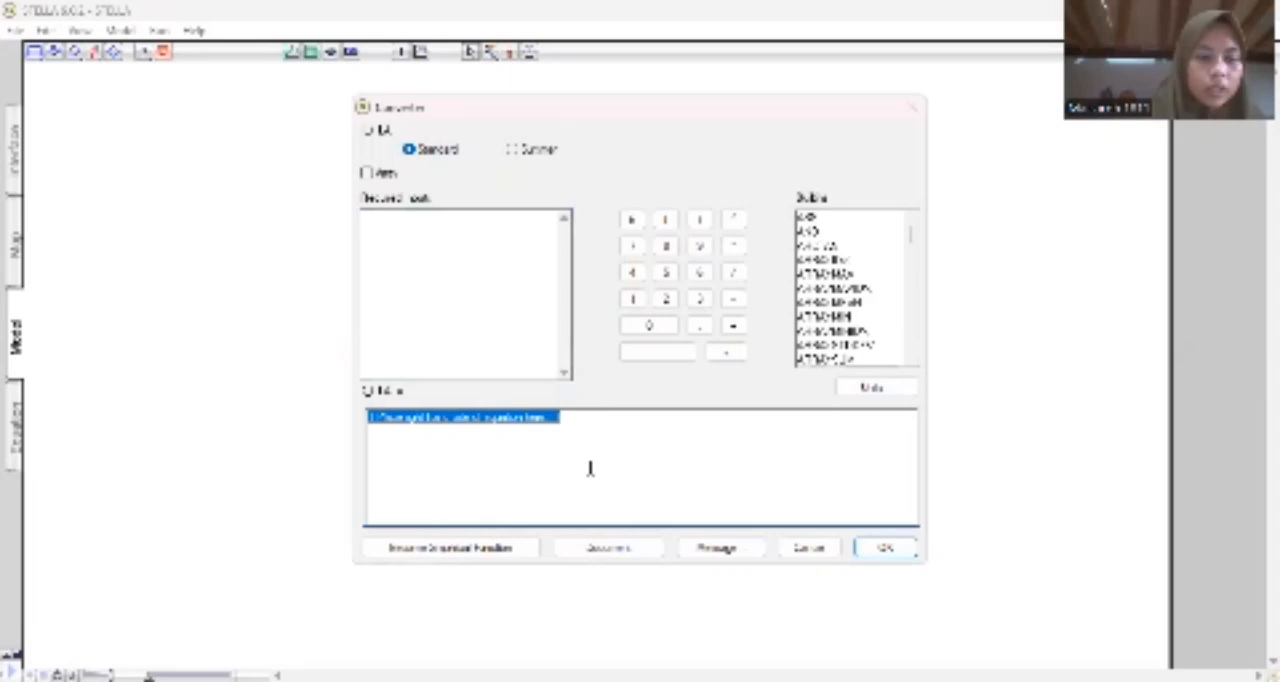
{"action": "type", "text": "3"}
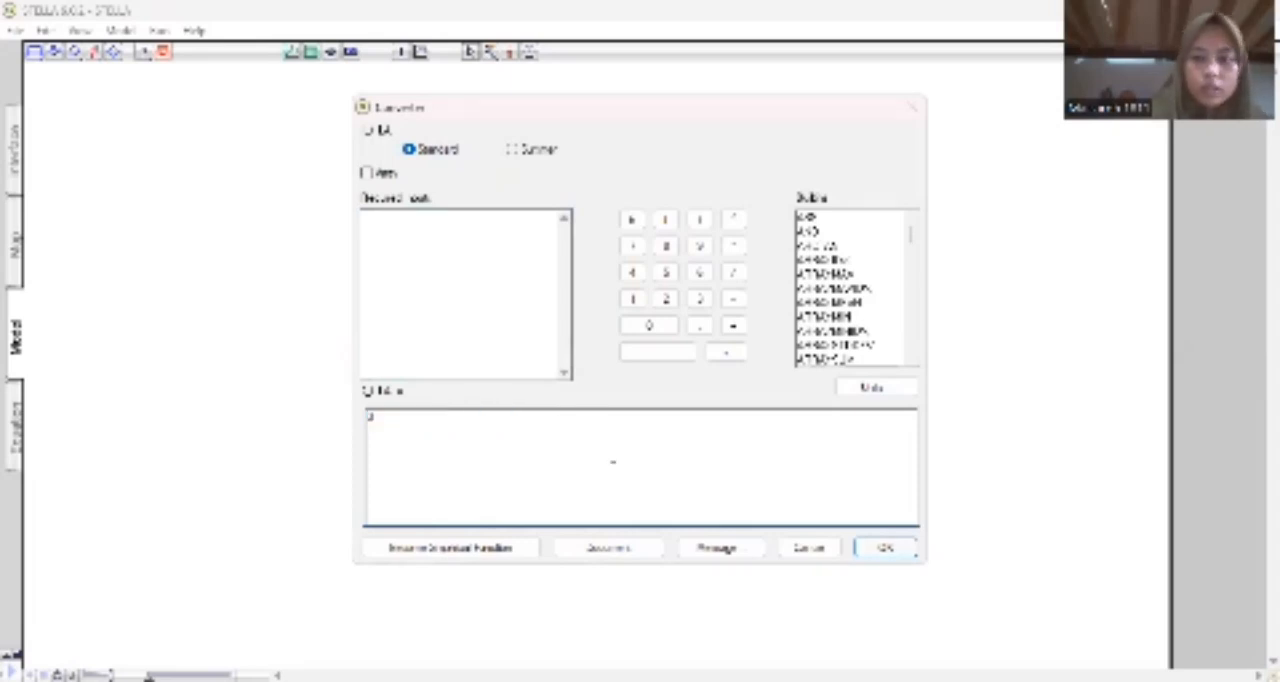
{"action": "key", "text": "Return"}
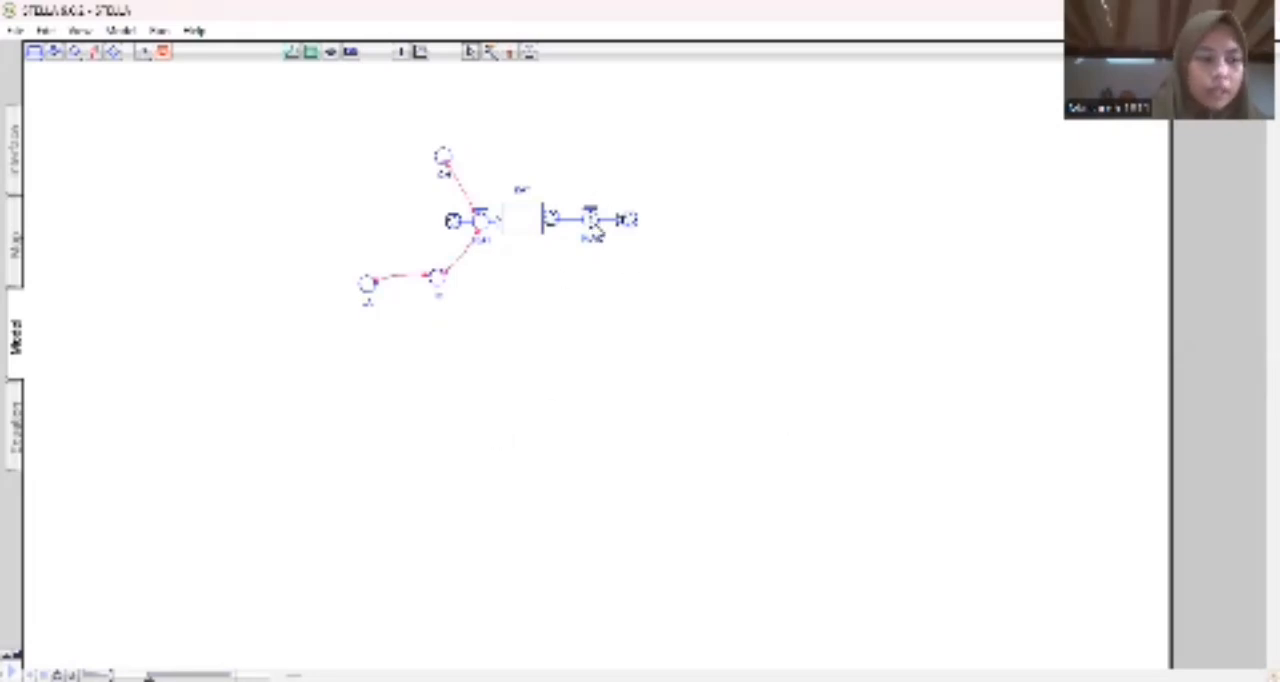
Add a converter named K2 below the stock's outflow and link it to the outflow with a connector.
{"action": "left_click", "coordinate": [75, 55]}
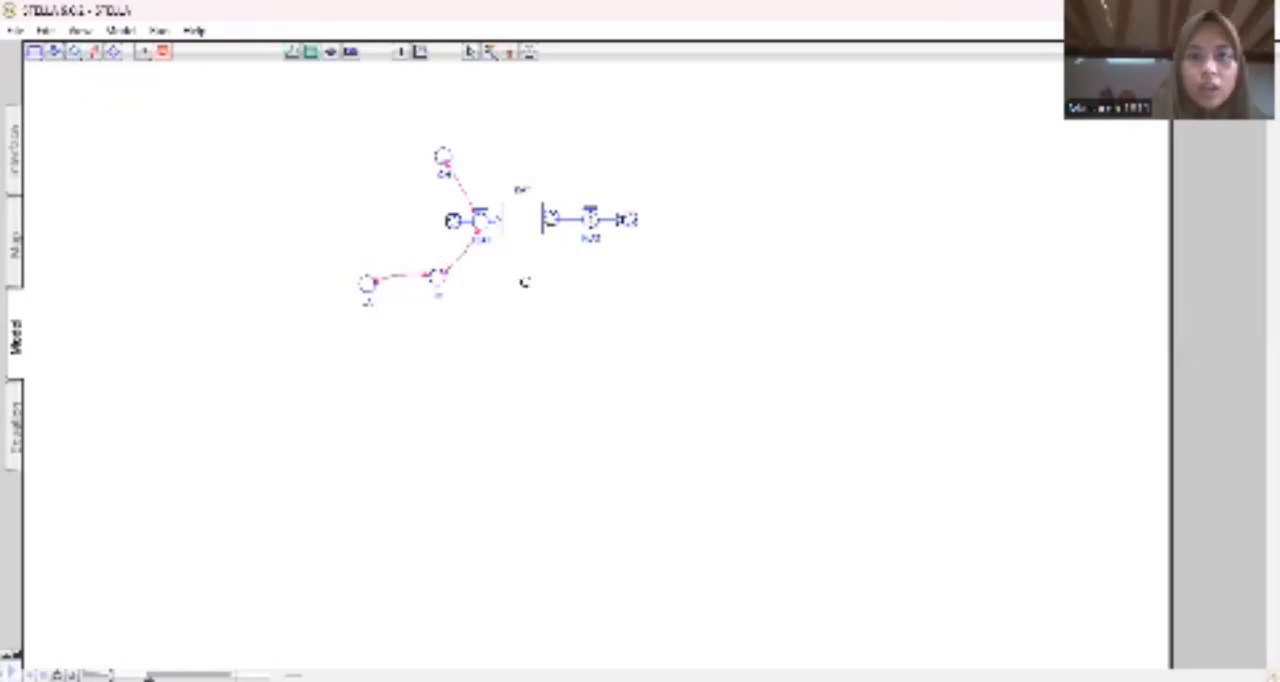
{"action": "left_click", "coordinate": [556, 277]}
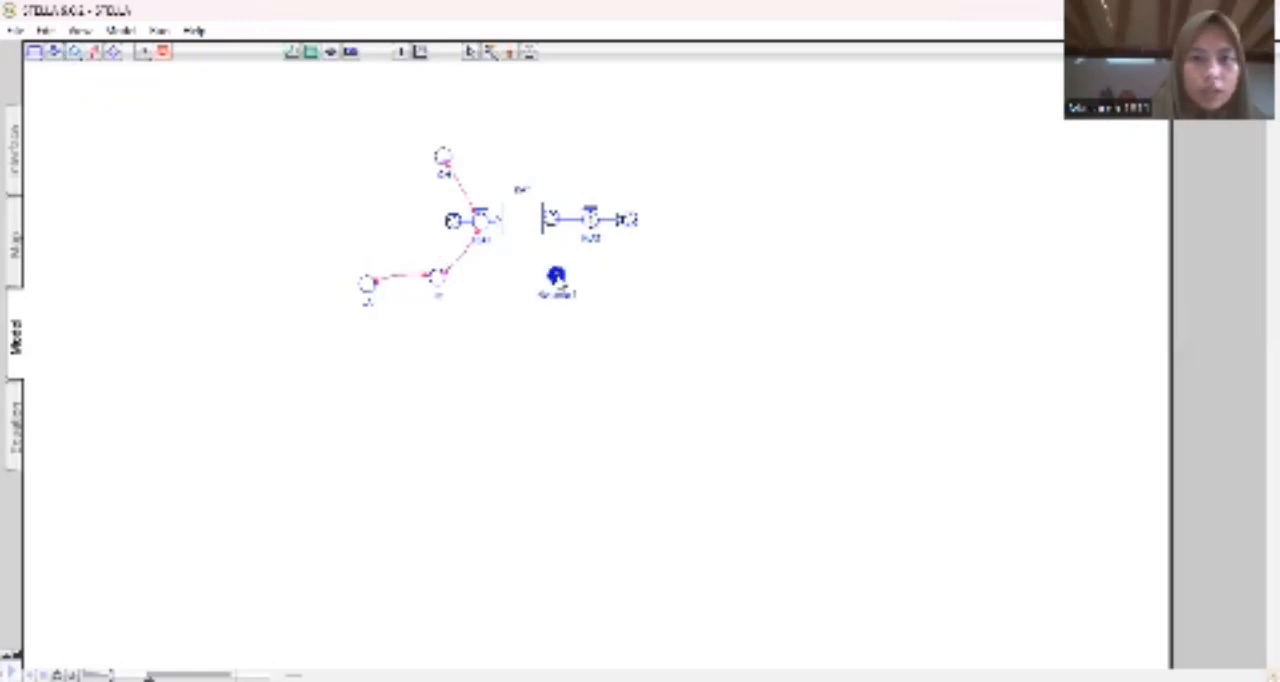
{"action": "type", "text": "K2"}
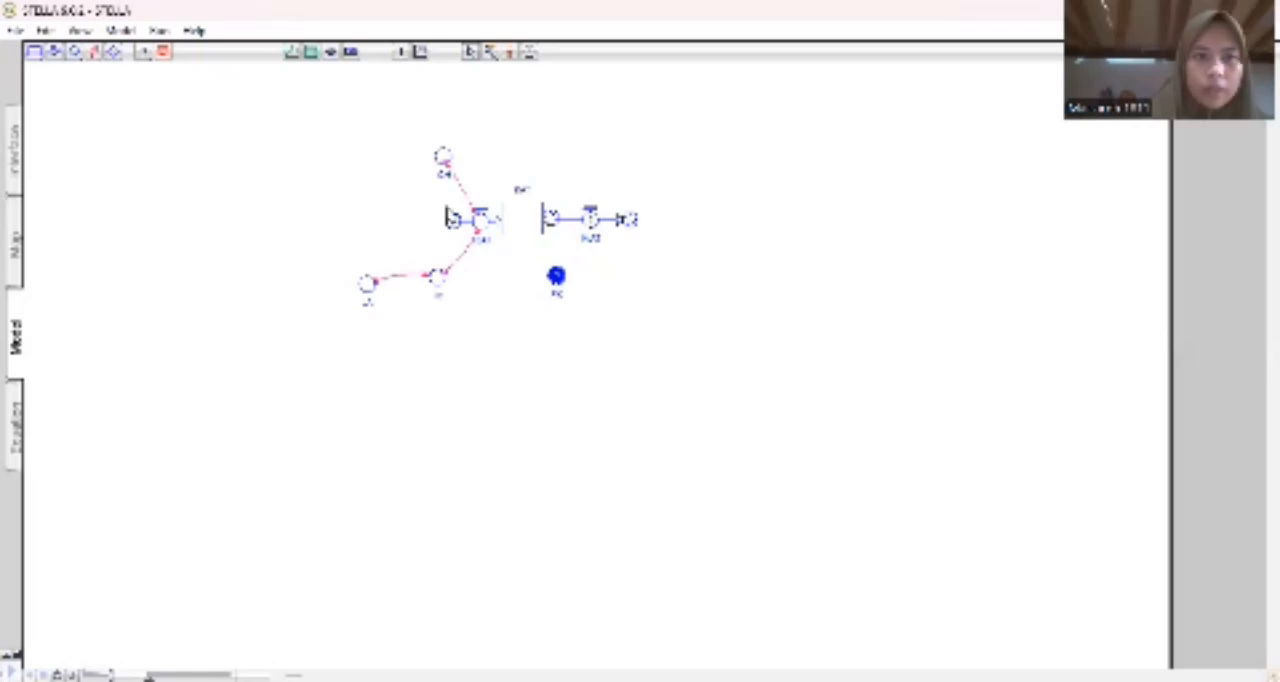
{"action": "left_click", "coordinate": [90, 53]}
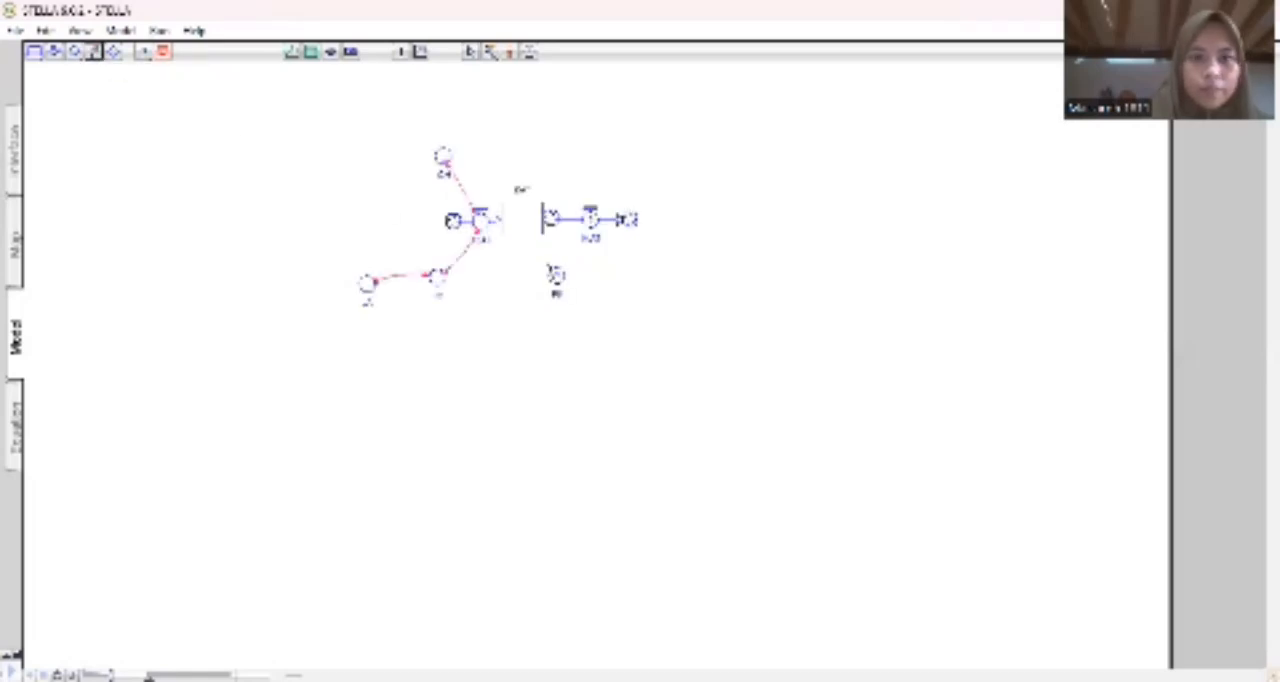
{"action": "left_click_drag", "start_coordinate": [558, 276], "coordinate": [590, 230]}
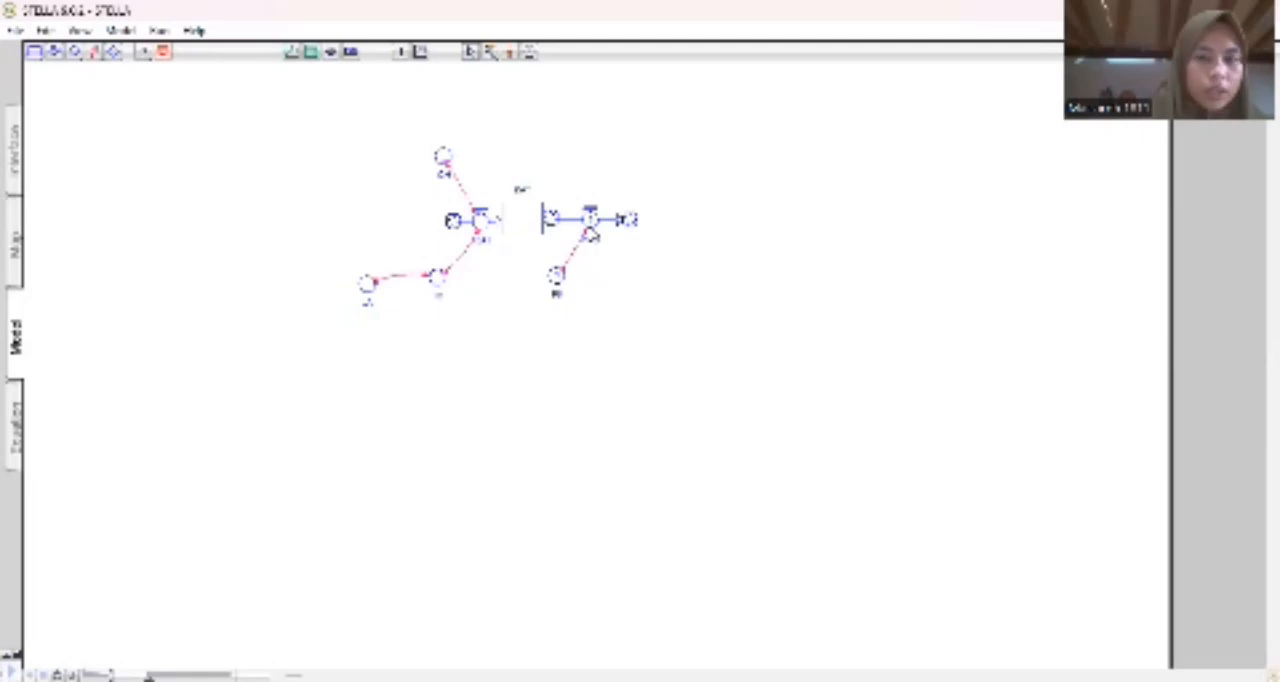
Add a second named converter below the outflow, right of the first one, and connect it to the outflow.
{"action": "left_click", "coordinate": [76, 53]}
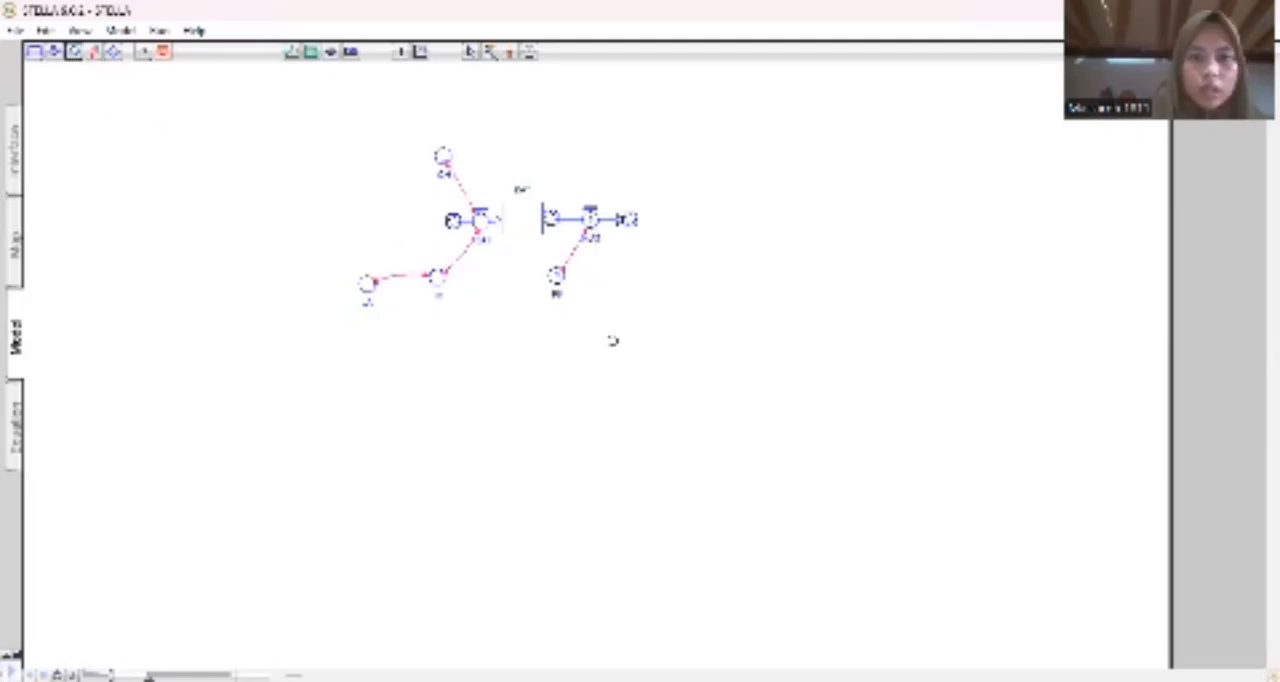
{"action": "left_click", "coordinate": [598, 298]}
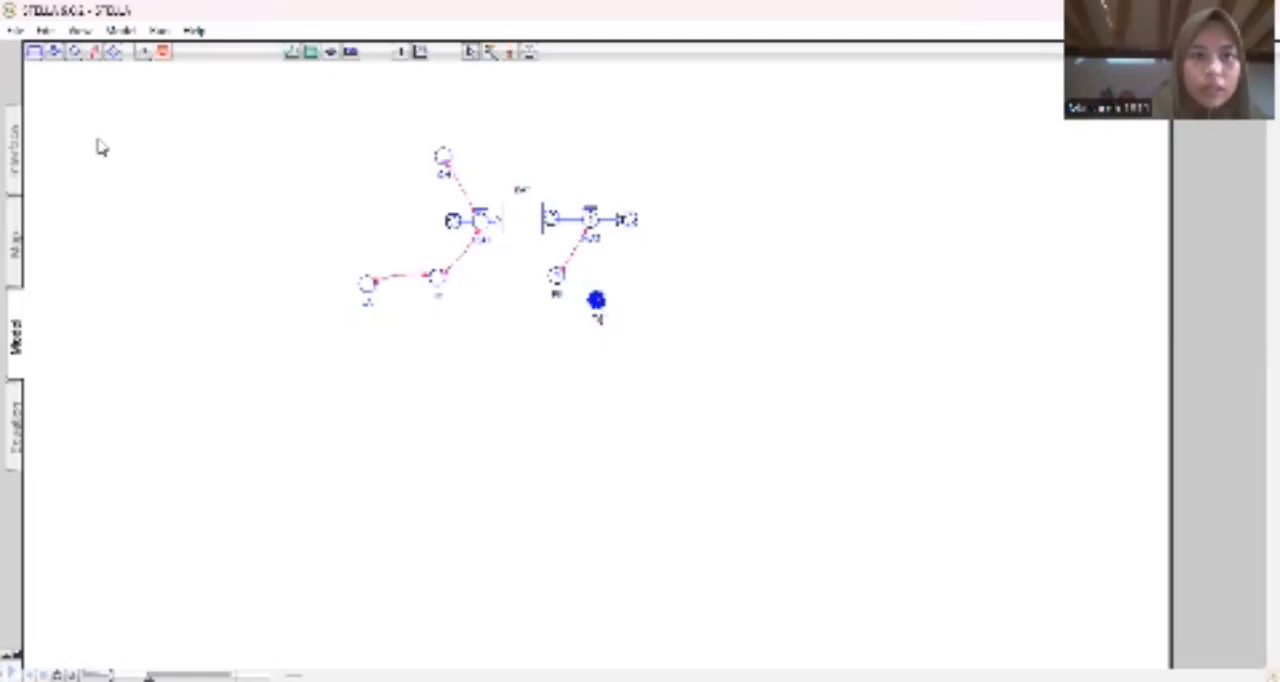
{"action": "left_click", "coordinate": [94, 52]}
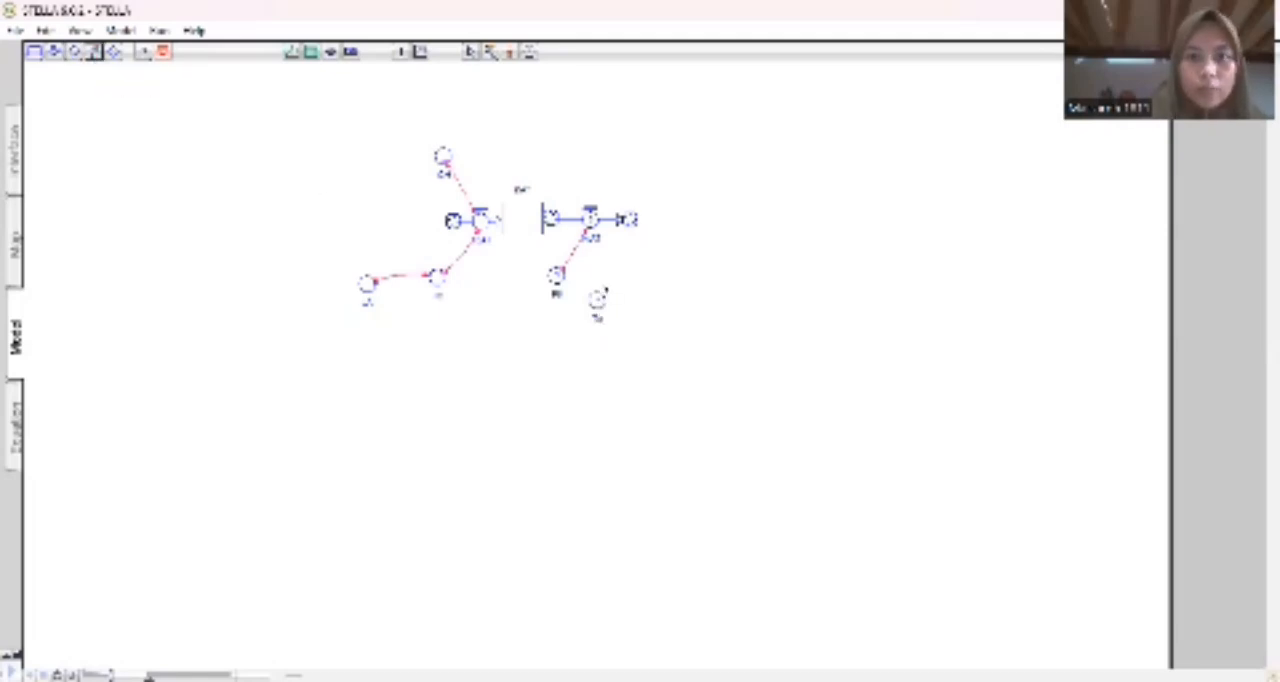
{"action": "left_click_drag", "start_coordinate": [599, 298], "coordinate": [595, 230]}
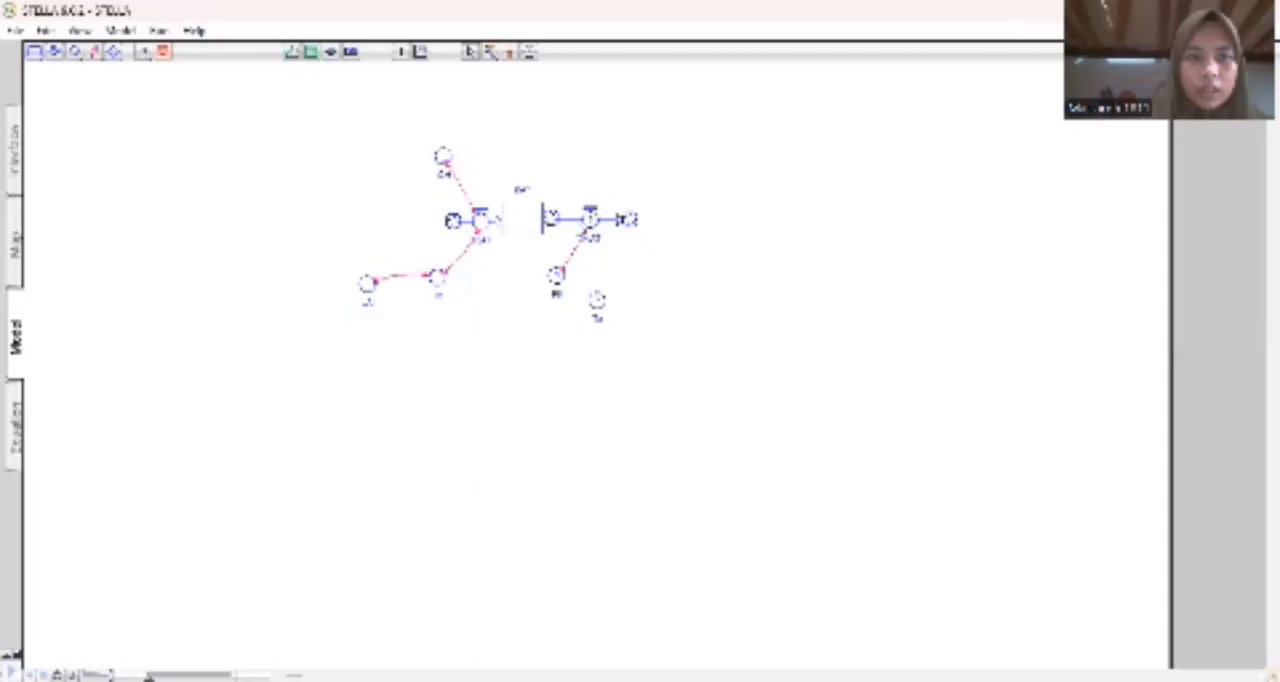
{"action": "left_click", "coordinate": [94, 52]}
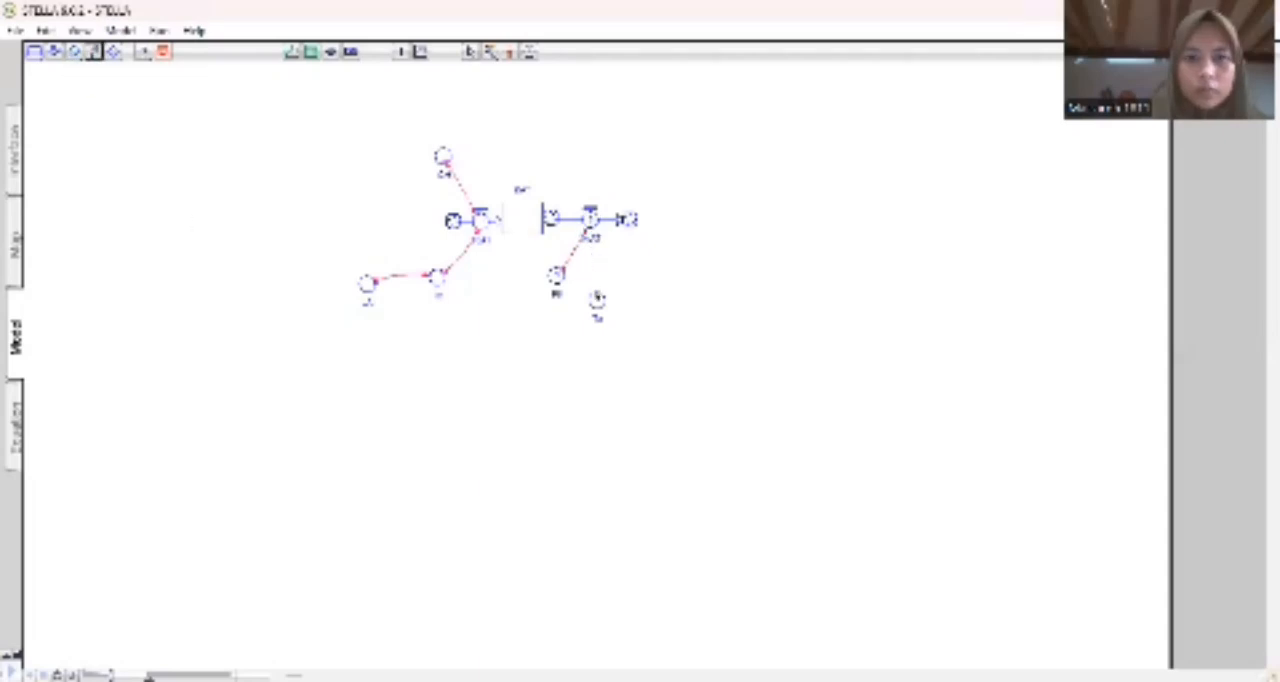
{"action": "left_click_drag", "start_coordinate": [597, 296], "coordinate": [594, 230]}
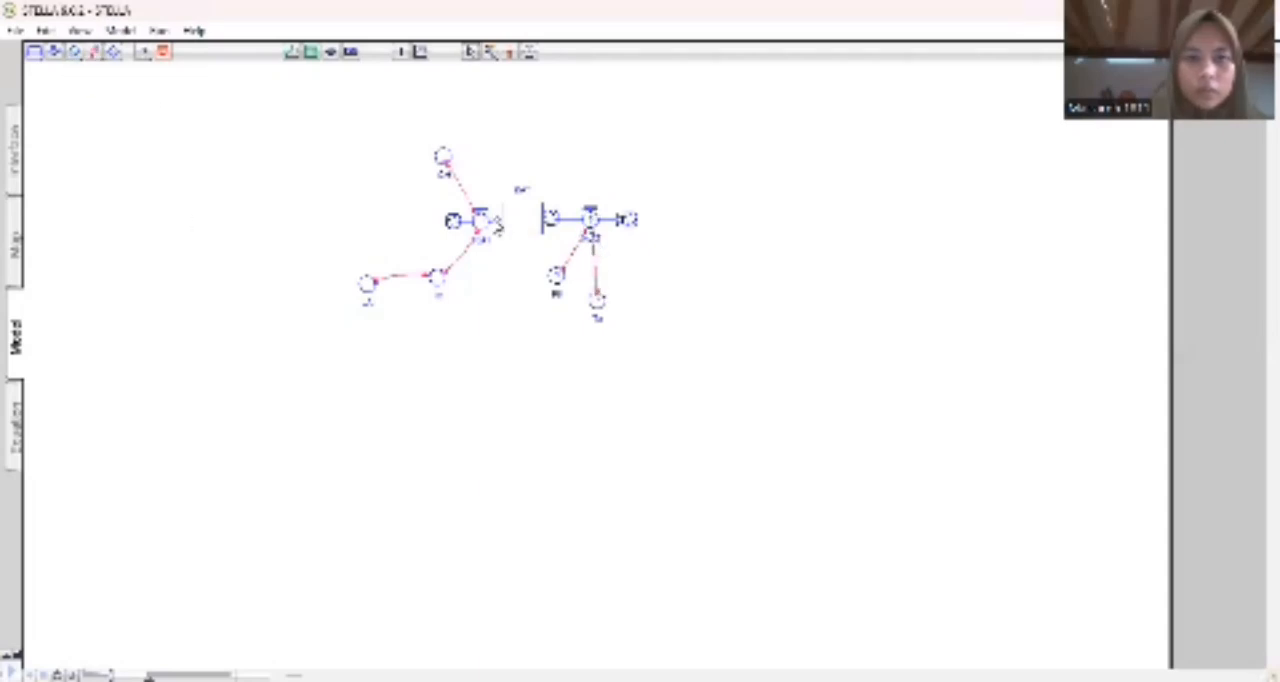
Add a converter named Kc above the outflow and link it to the outflow with a connector.
{"action": "left_click", "coordinate": [74, 55]}
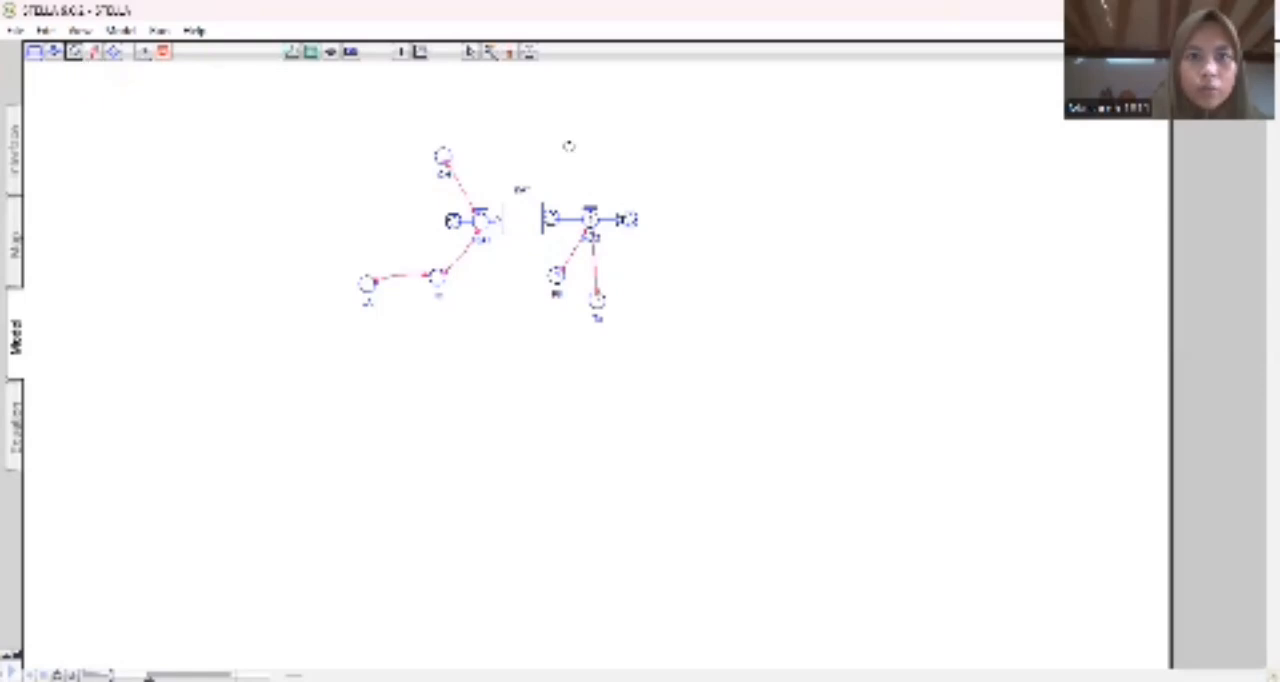
{"action": "left_click", "coordinate": [587, 146]}
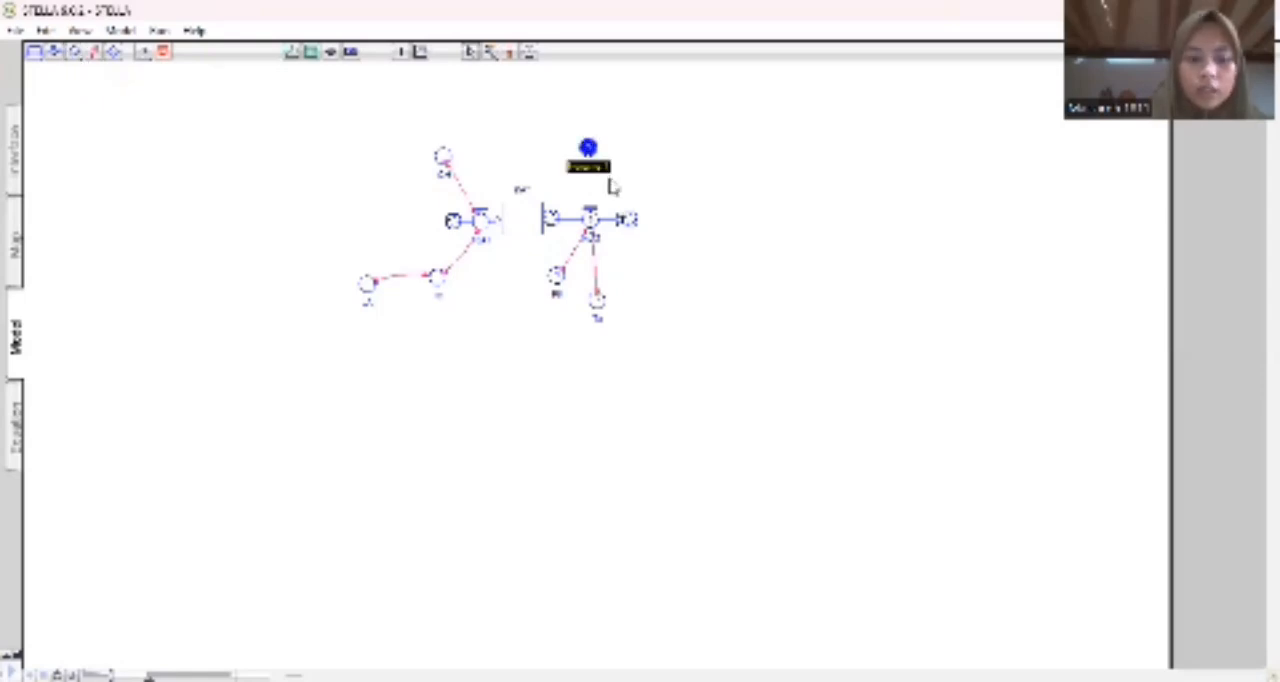
{"action": "type", "text": "Kc"}
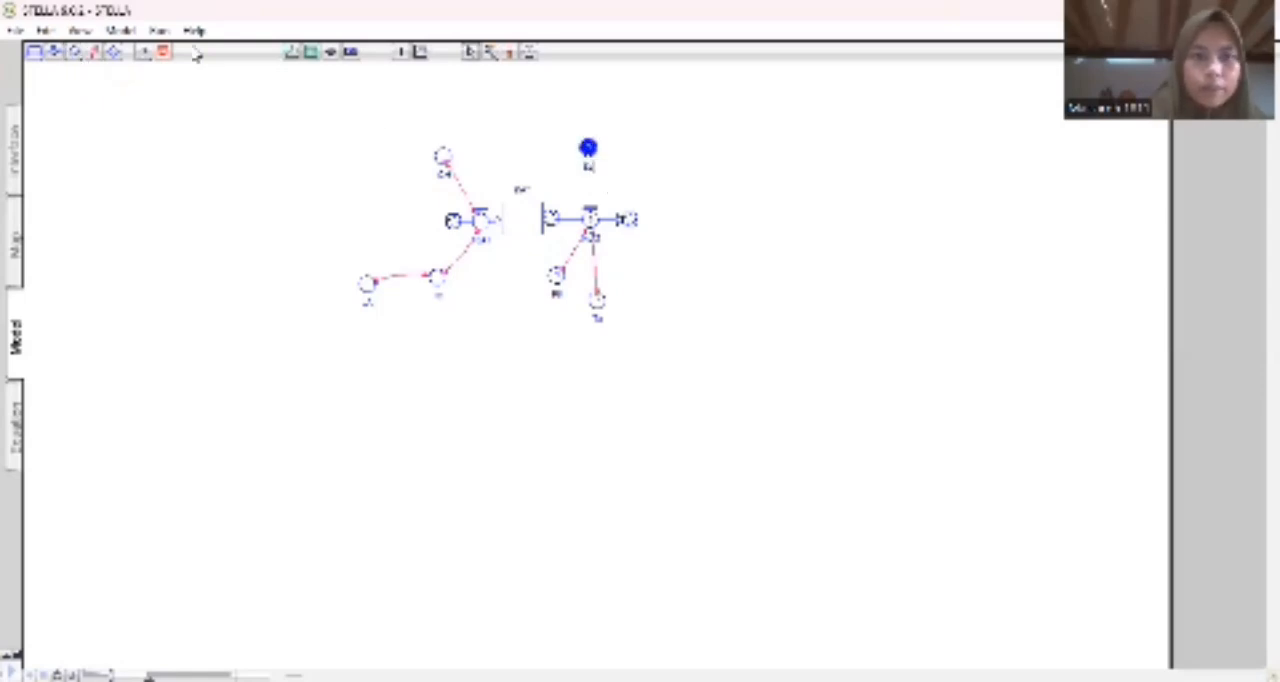
{"action": "left_click", "coordinate": [95, 52]}
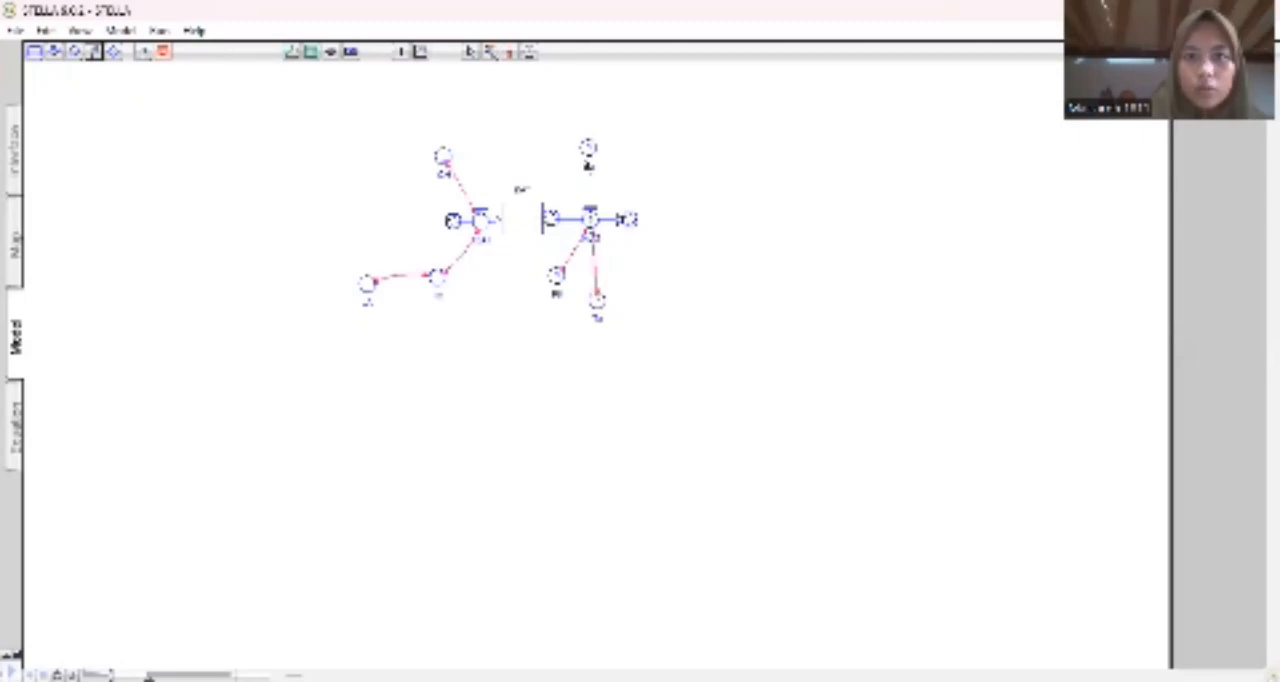
{"action": "left_click_drag", "start_coordinate": [587, 150], "coordinate": [590, 213]}
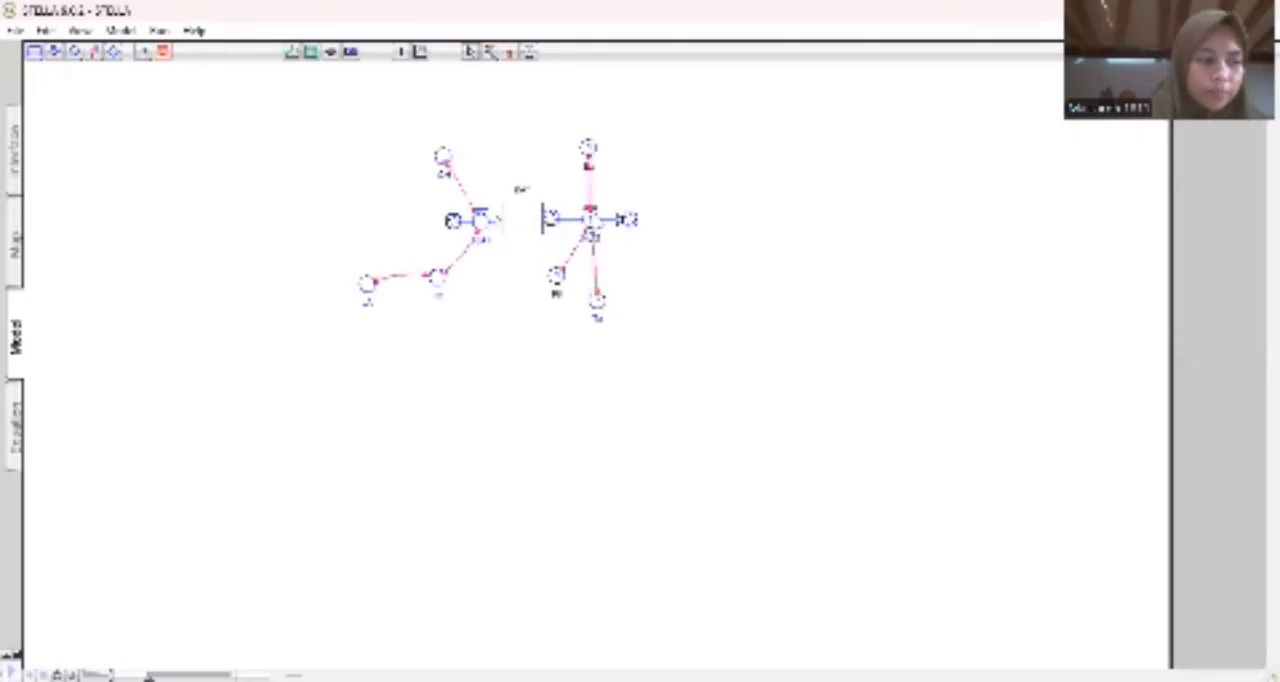
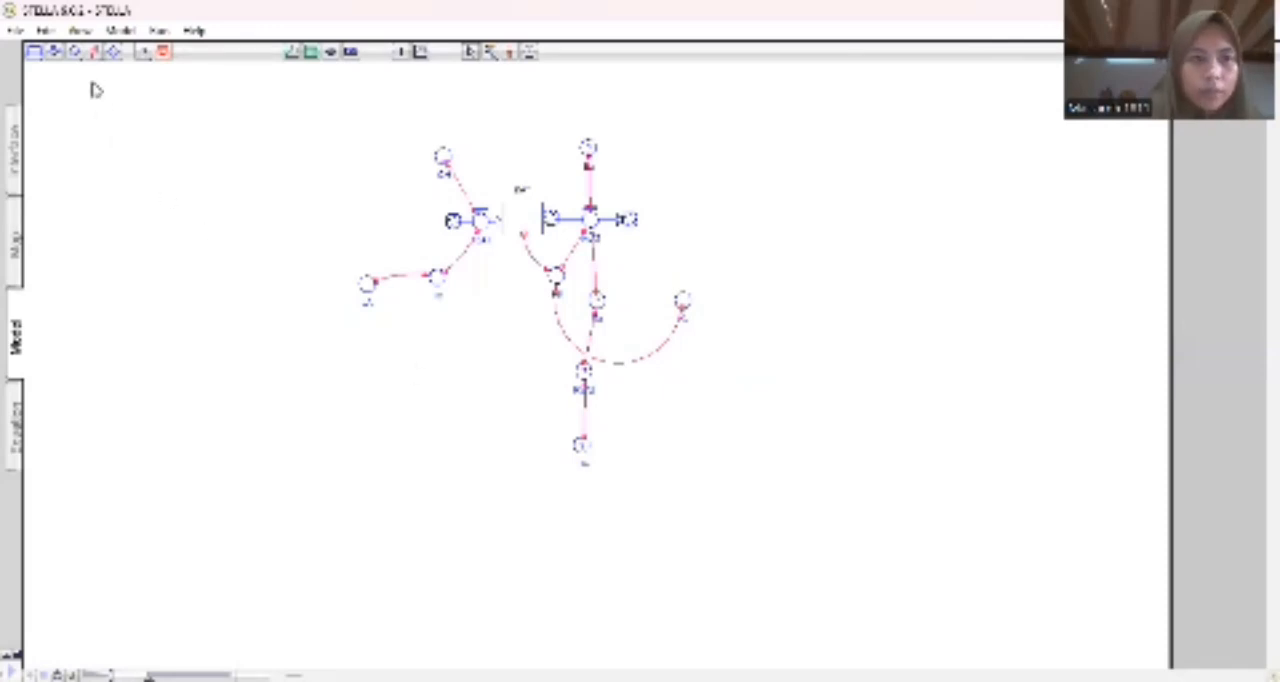
Add a named converter to the right of the lower central converter and link it to that converter with a connector.
{"action": "left_click", "coordinate": [76, 54]}
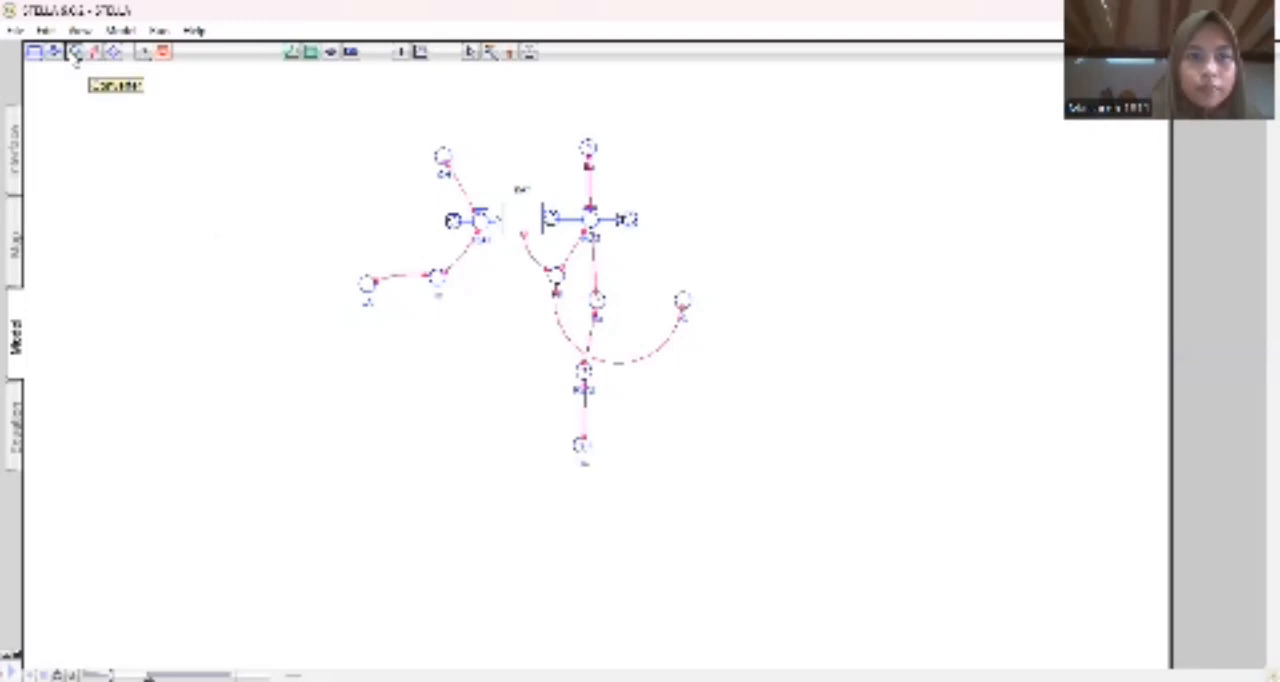
{"action": "left_click", "coordinate": [666, 399]}
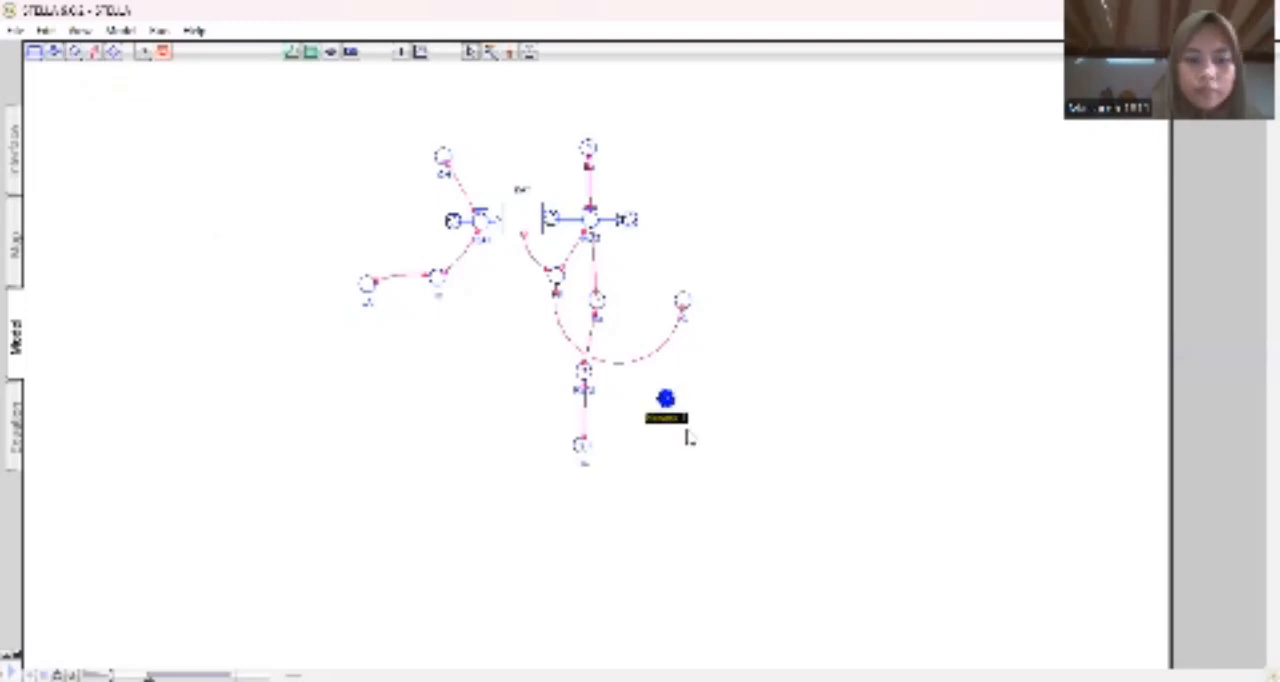
{"action": "type", "text": "SRO"}
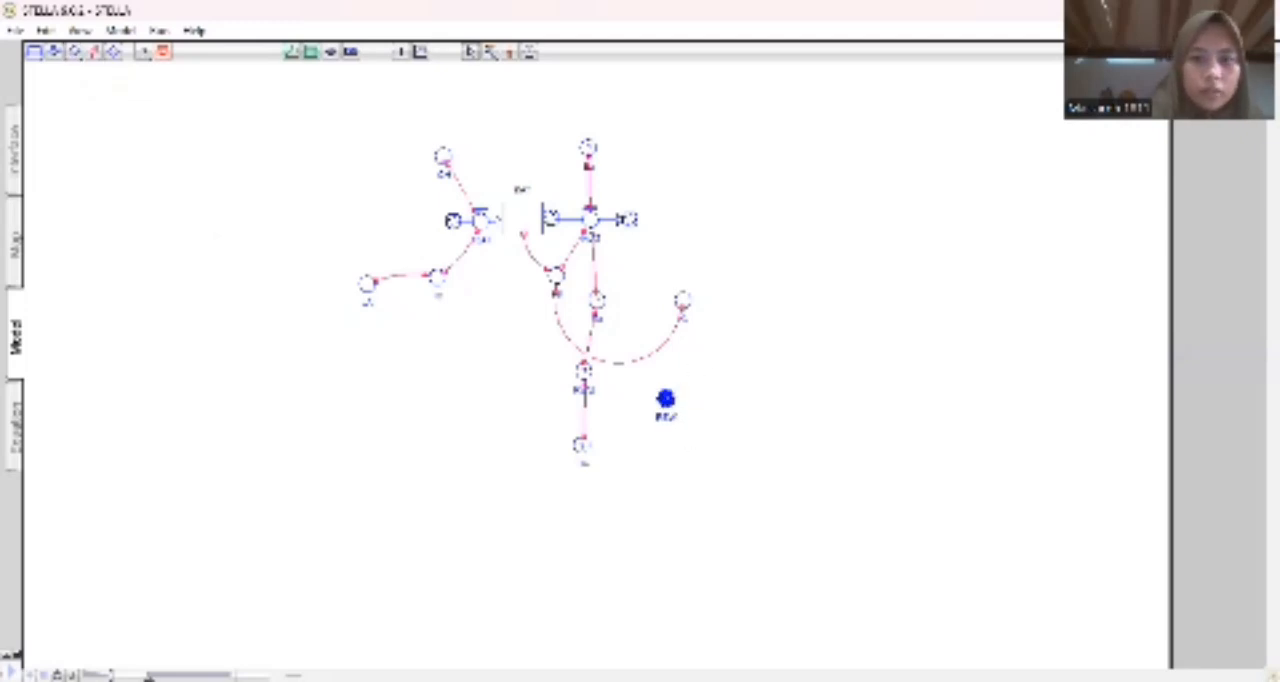
{"action": "left_click", "coordinate": [264, 310]}
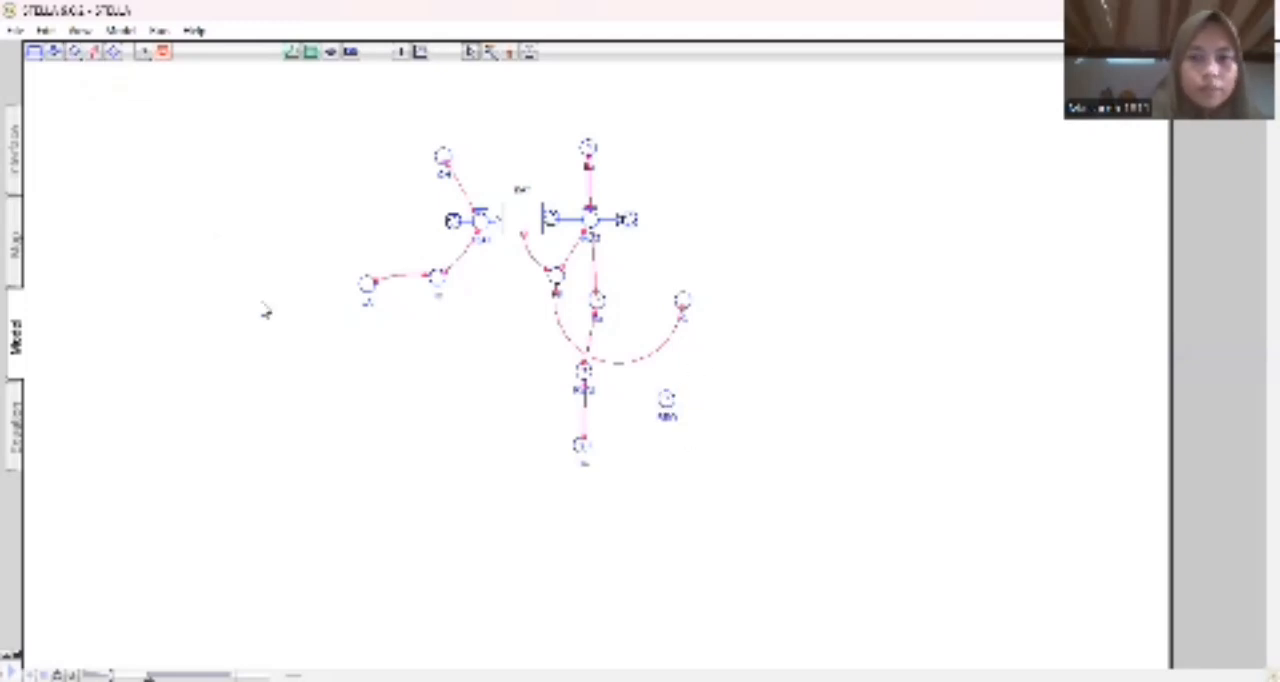
{"action": "left_click", "coordinate": [94, 55]}
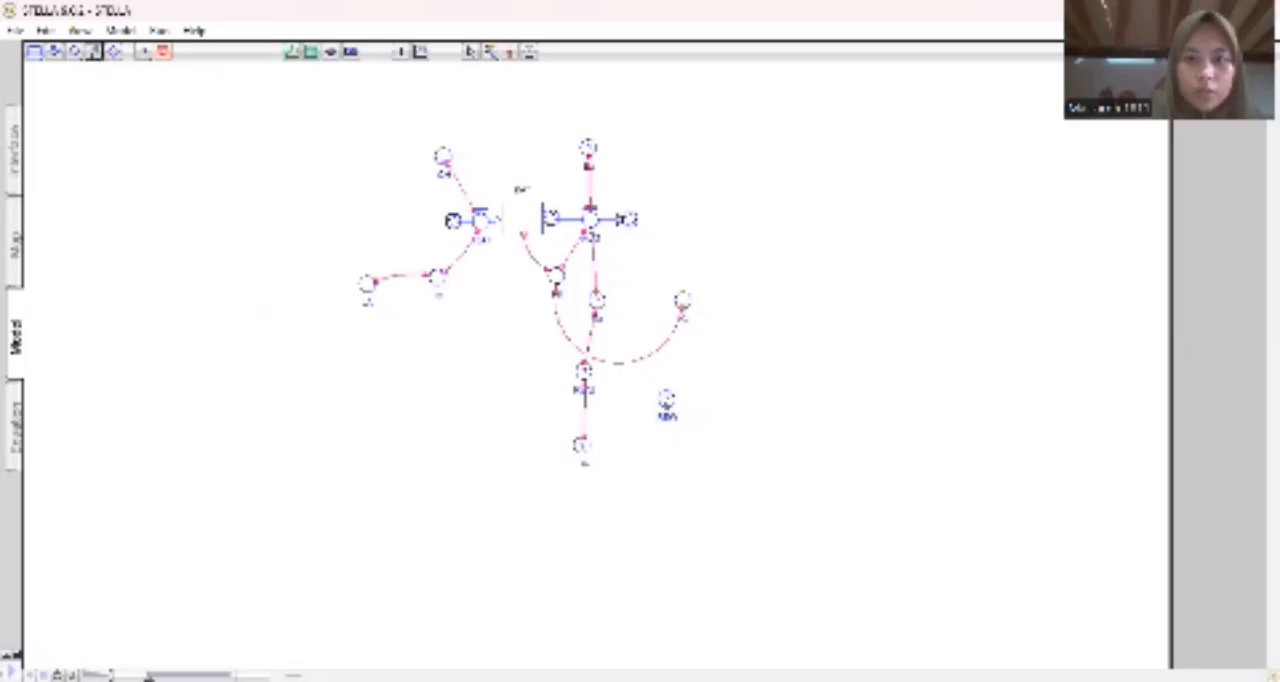
{"action": "left_click_drag", "start_coordinate": [659, 414], "coordinate": [585, 378]}
{"action": "left_click_drag", "start_coordinate": [660, 404], "coordinate": [661, 400]}
{"action": "left_click", "coordinate": [746, 431]}
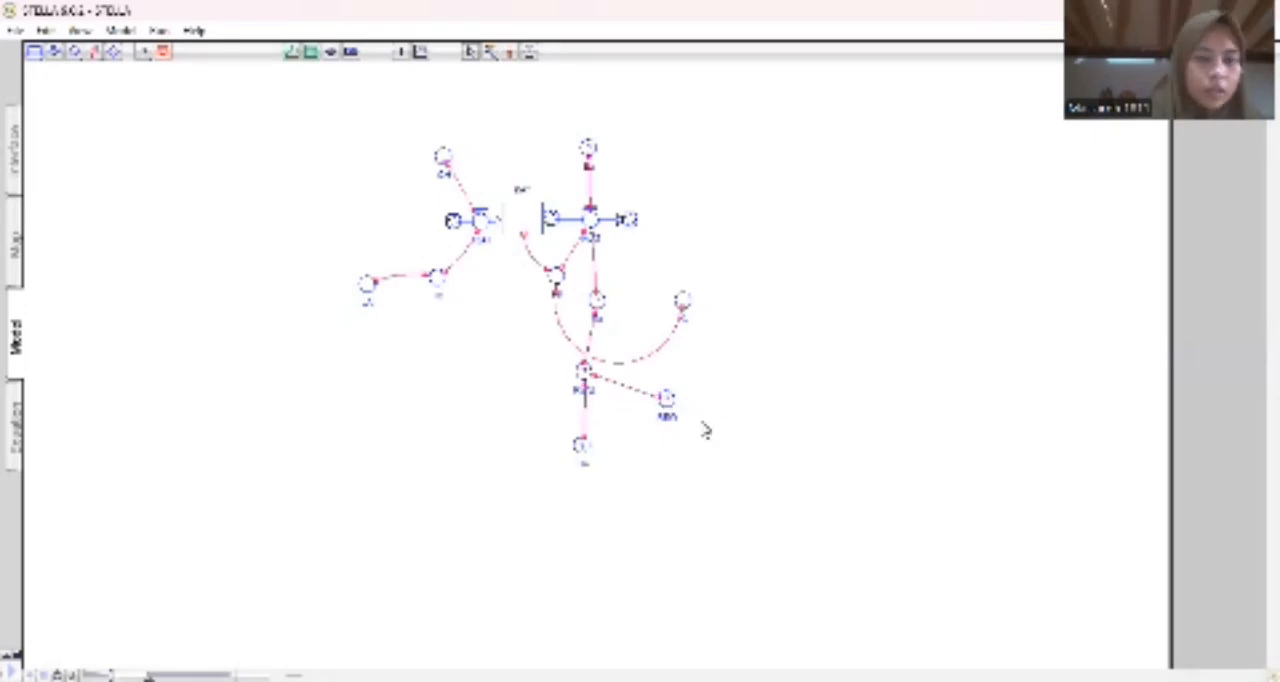
Complete the lower central converter's equation so that it uses both of its required inputs.
{"action": "double_click", "coordinate": [588, 373]}
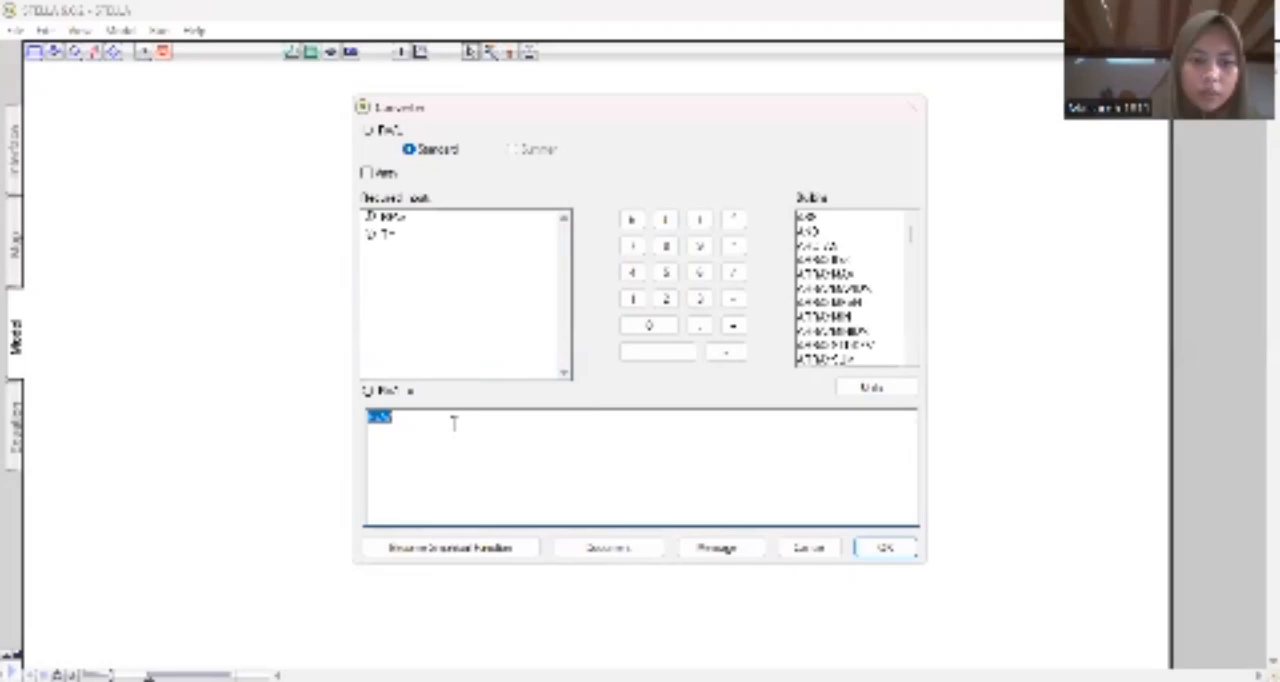
{"action": "left_click", "coordinate": [454, 423]}
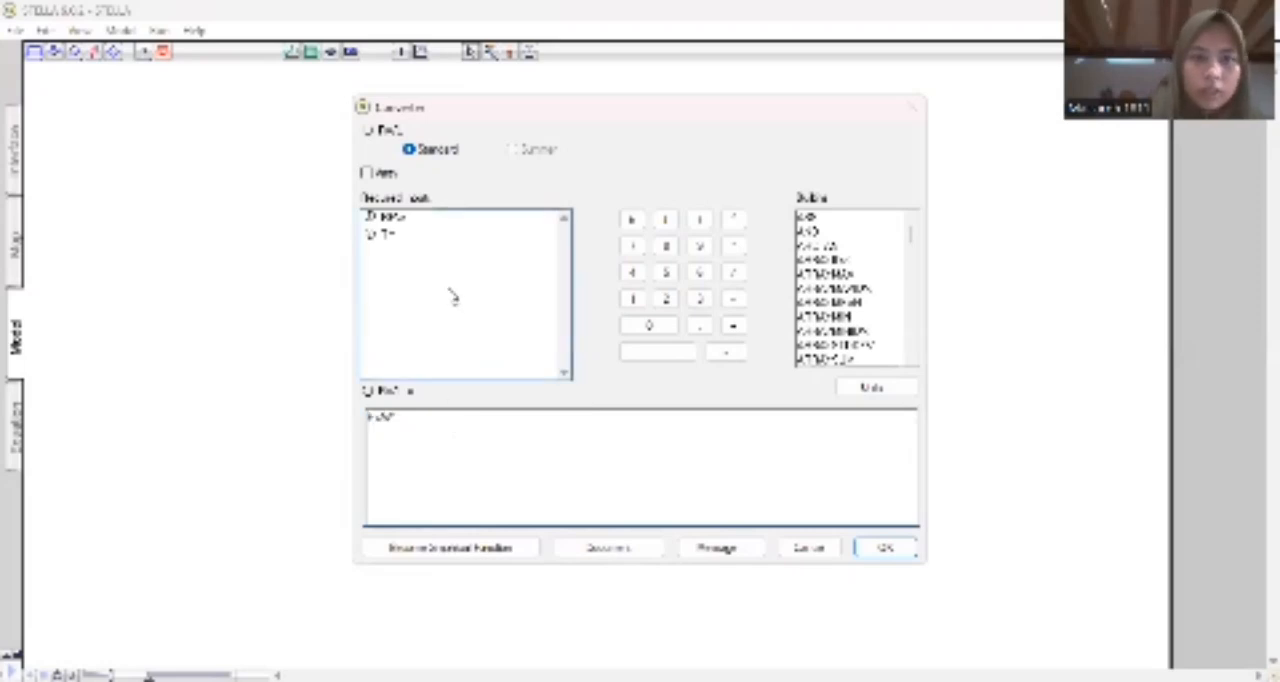
{"action": "left_click", "coordinate": [422, 238]}
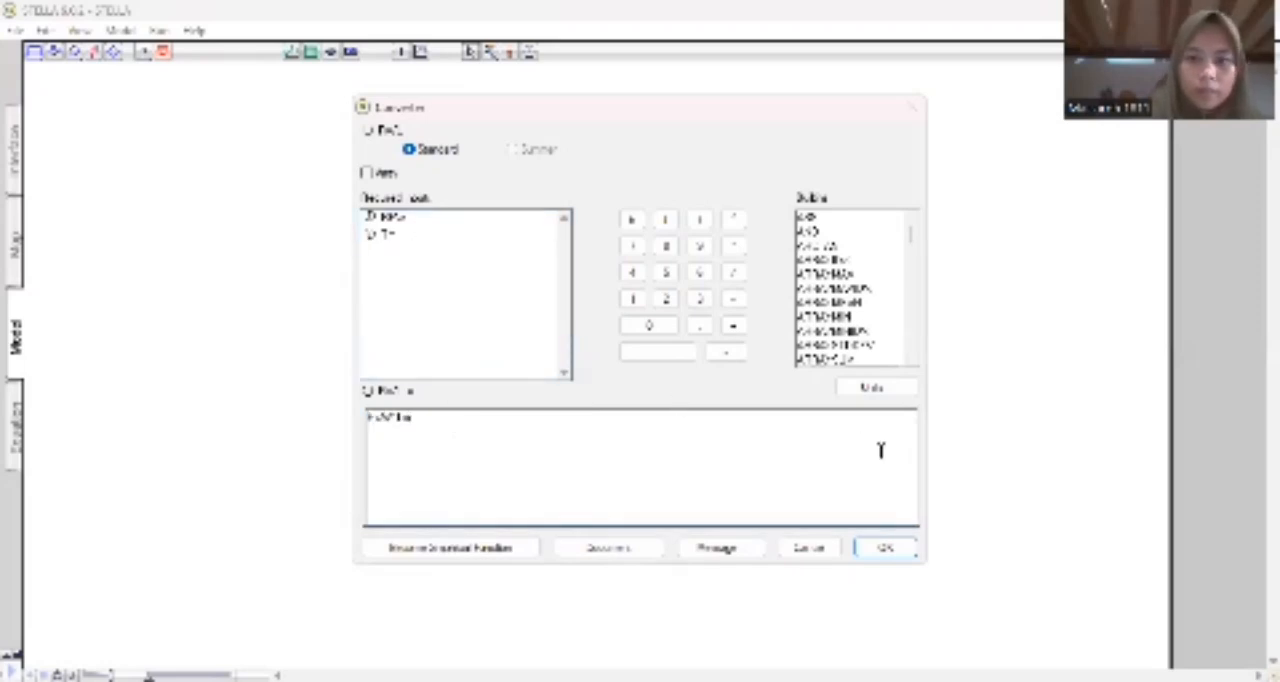
{"action": "key", "text": "Return"}
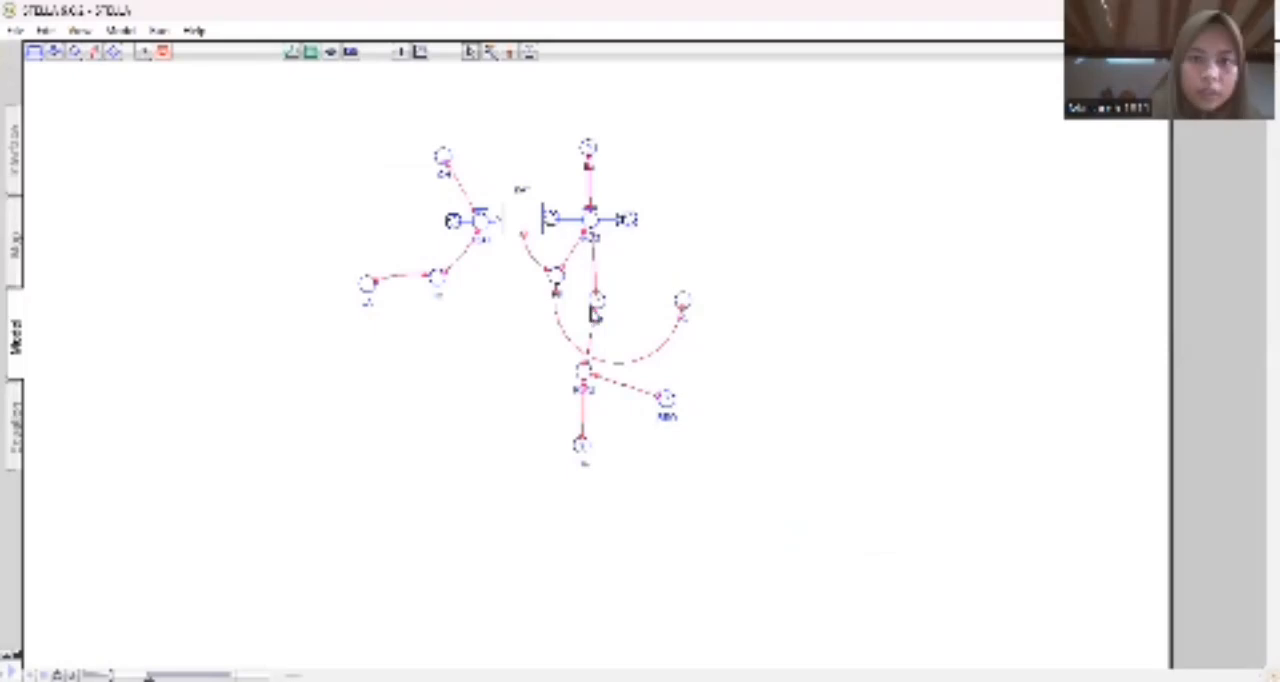
Define the converter directly below the outflow as equal to its single required input.
{"action": "double_click", "coordinate": [598, 307]}
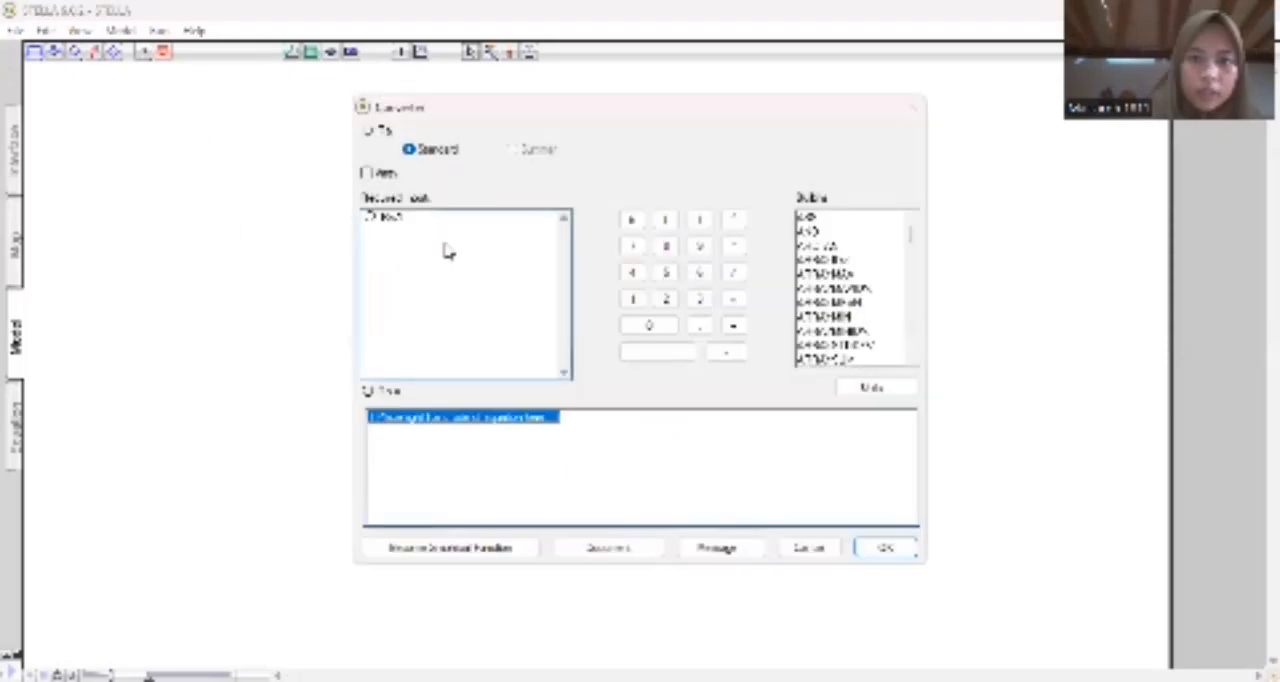
{"action": "left_click", "coordinate": [427, 225]}
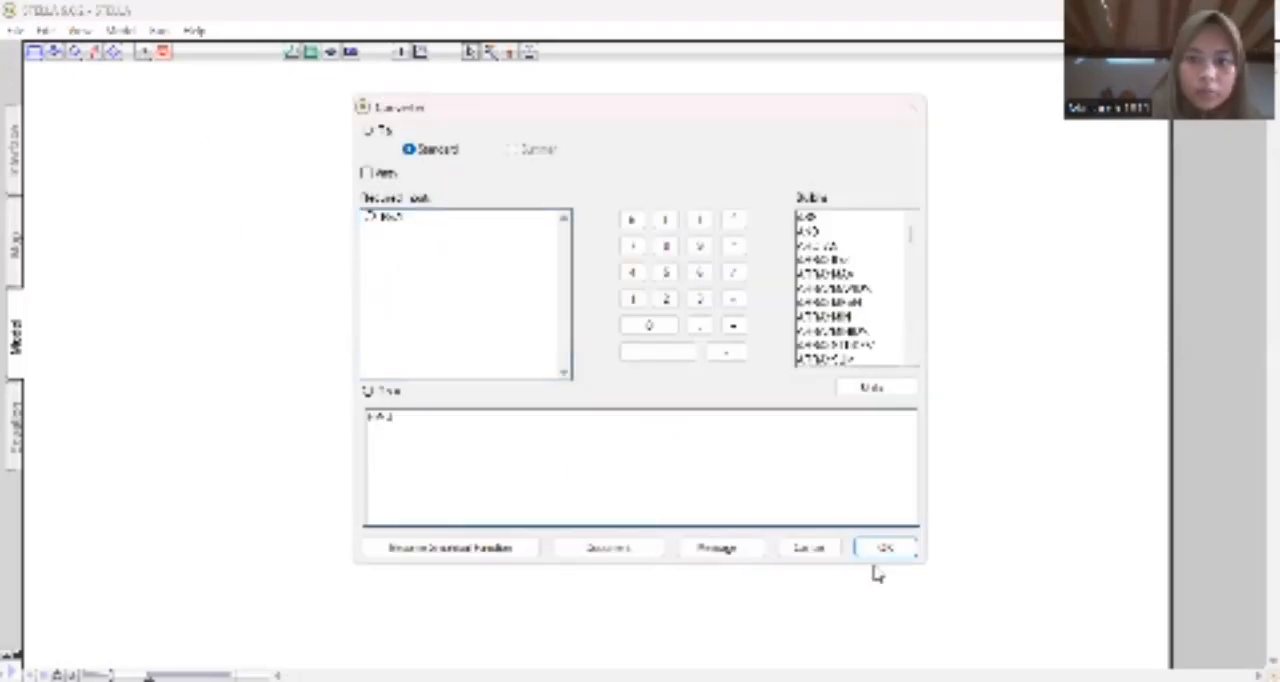
{"action": "key", "text": "Return"}
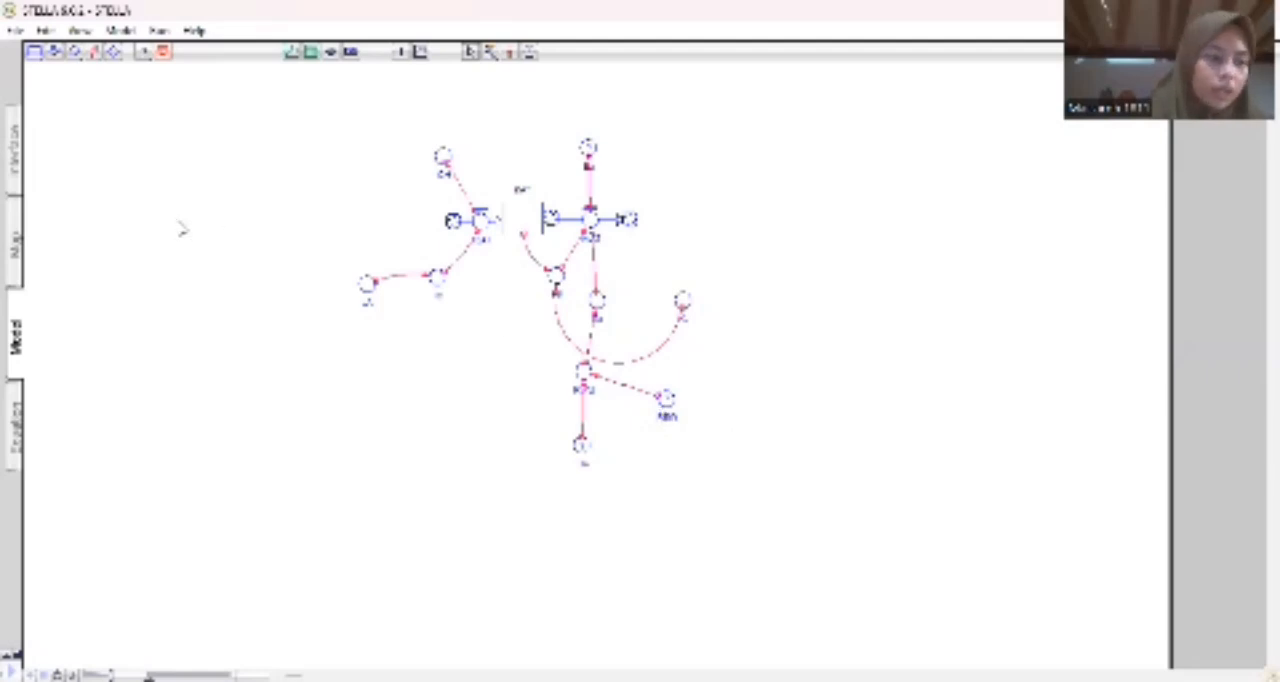
Connect the upper-right converter to the newly added converter, and add another named converter on its right that is linked to it.
{"action": "left_click", "coordinate": [95, 52]}
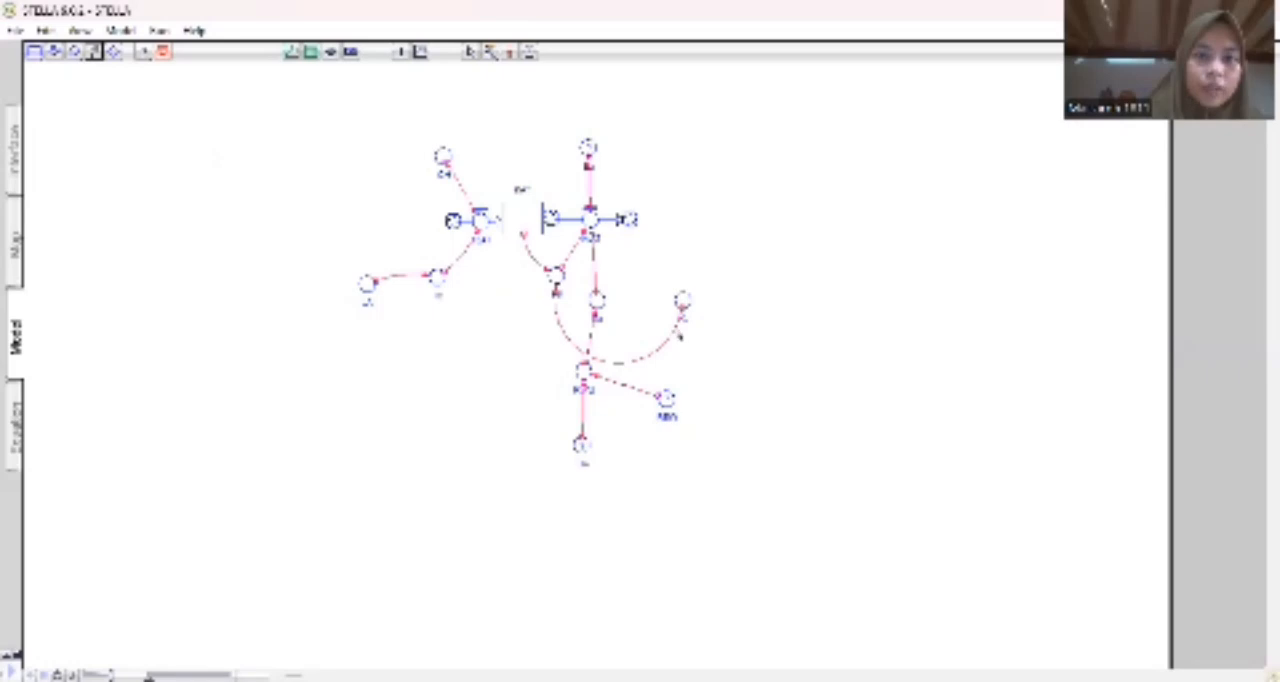
{"action": "mouse_move", "coordinate": [684, 302]}
{"action": "left_mouse_down"}
{"action": "mouse_move", "coordinate": [689, 337]}
{"action": "mouse_move", "coordinate": [667, 400]}
{"action": "left_mouse_up"}
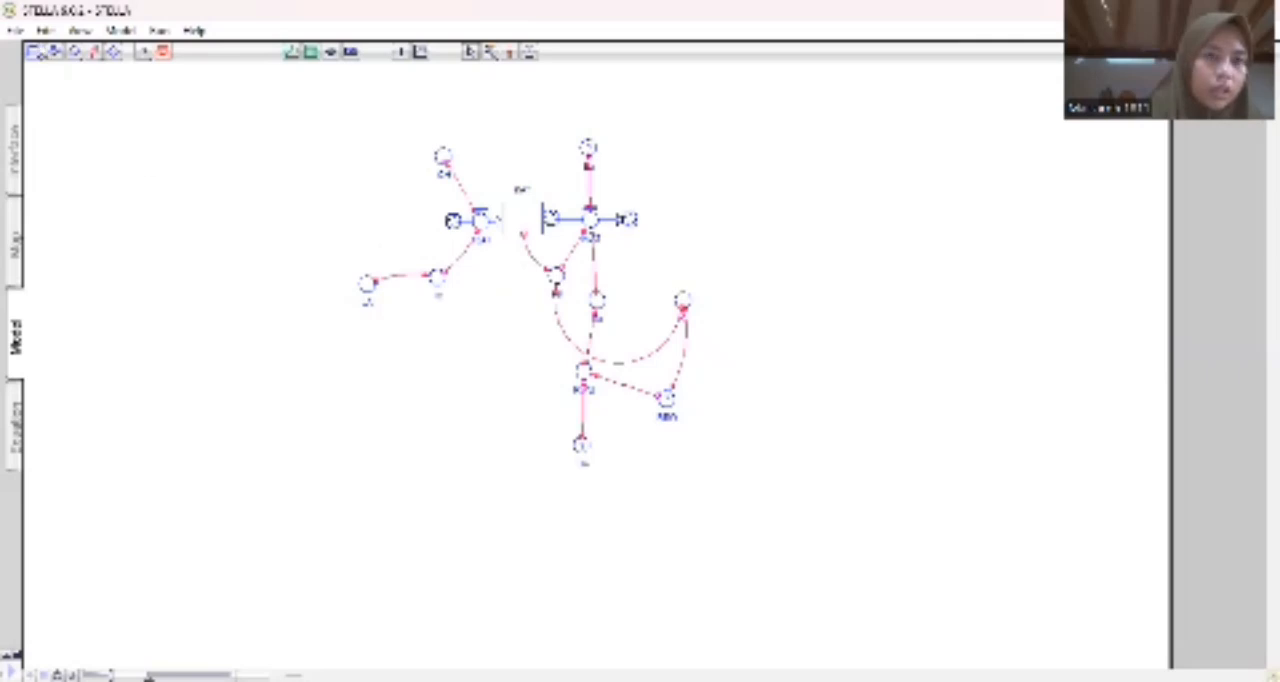
{"action": "left_click", "coordinate": [75, 52]}
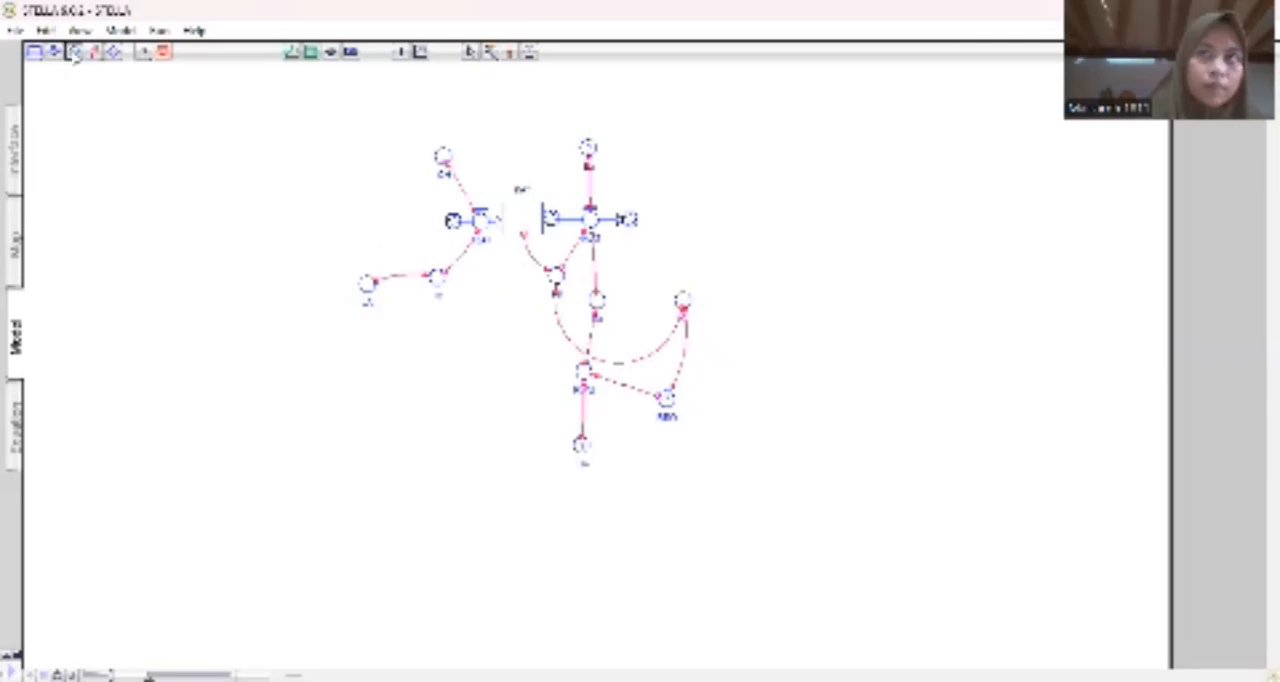
{"action": "left_click", "coordinate": [733, 385]}
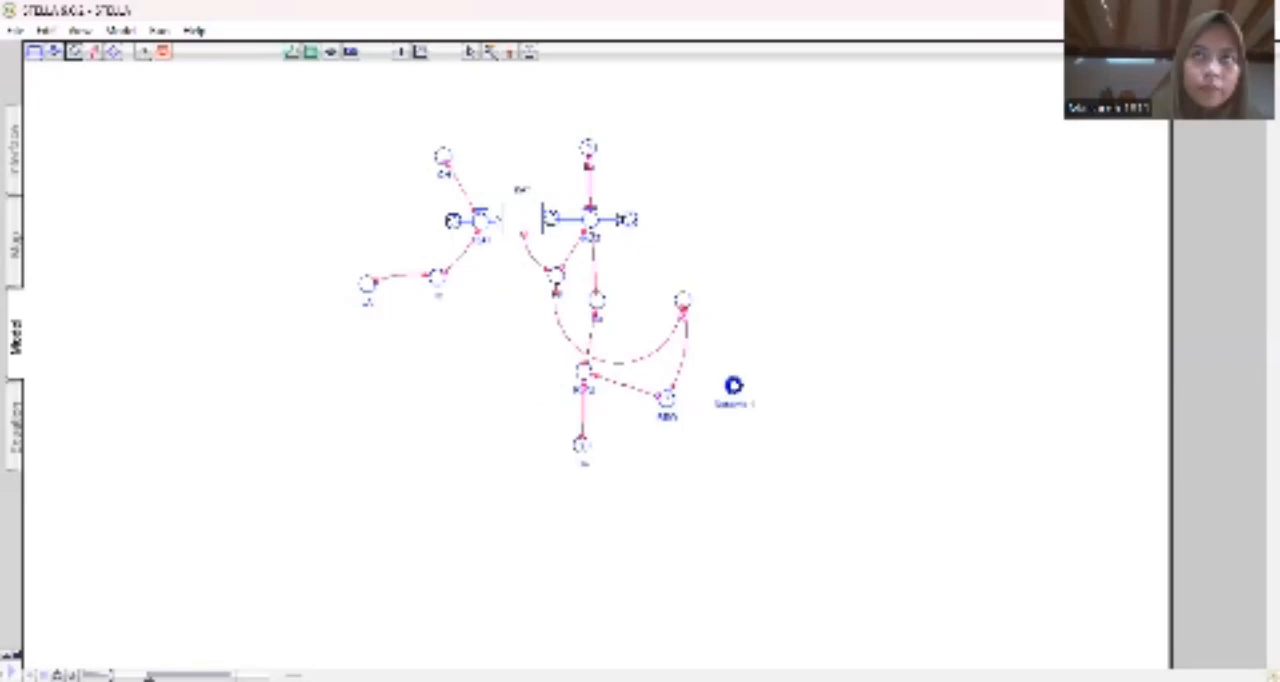
{"action": "type", "text": "EPS"}
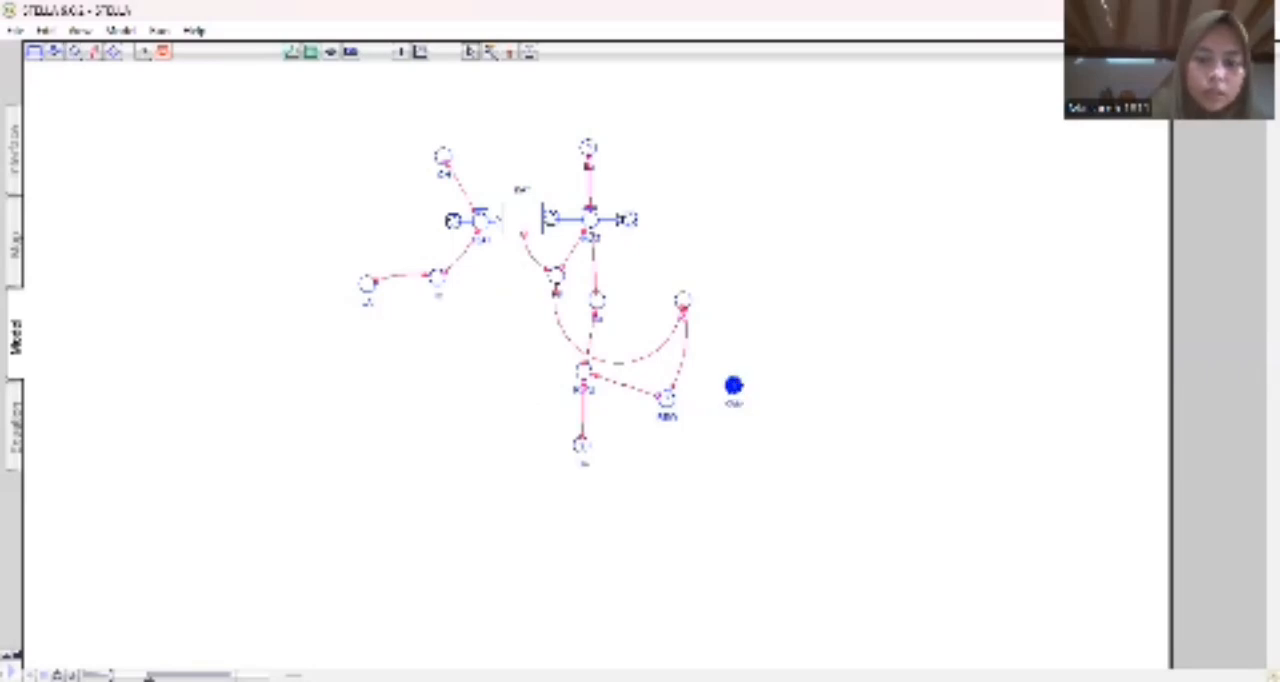
{"action": "type", "text": "ter"}
{"action": "left_click", "coordinate": [826, 449]}
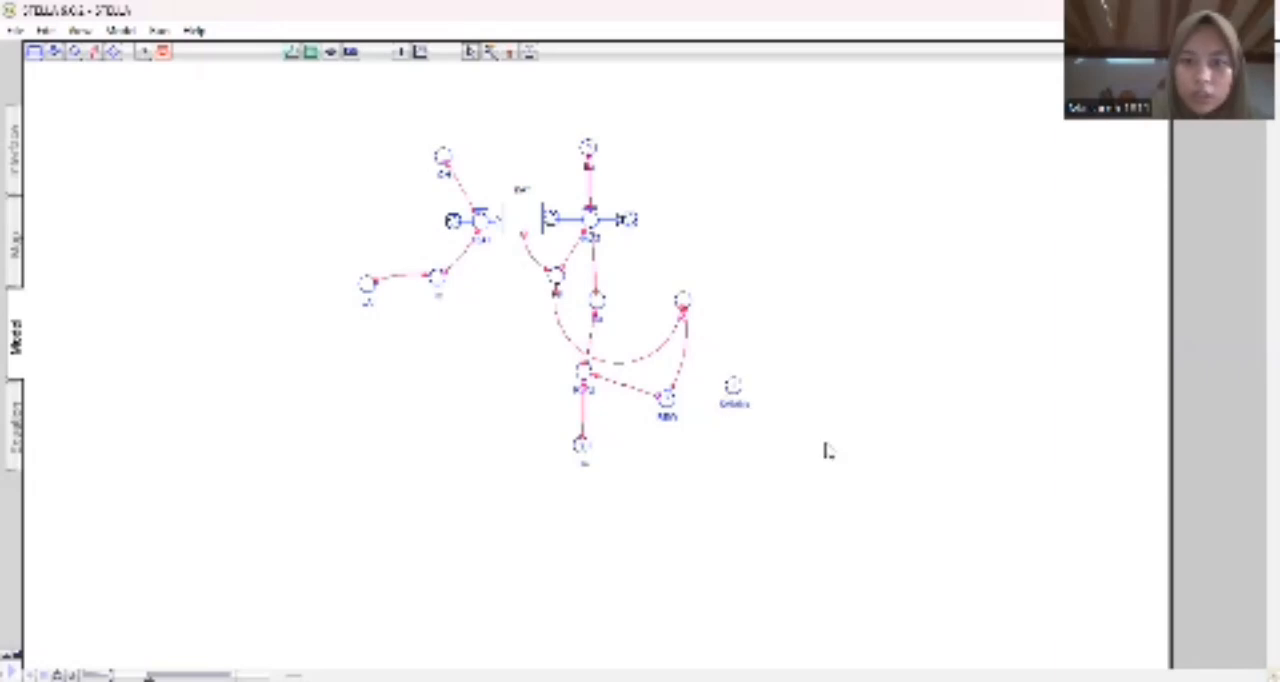
{"action": "left_click", "coordinate": [95, 52]}
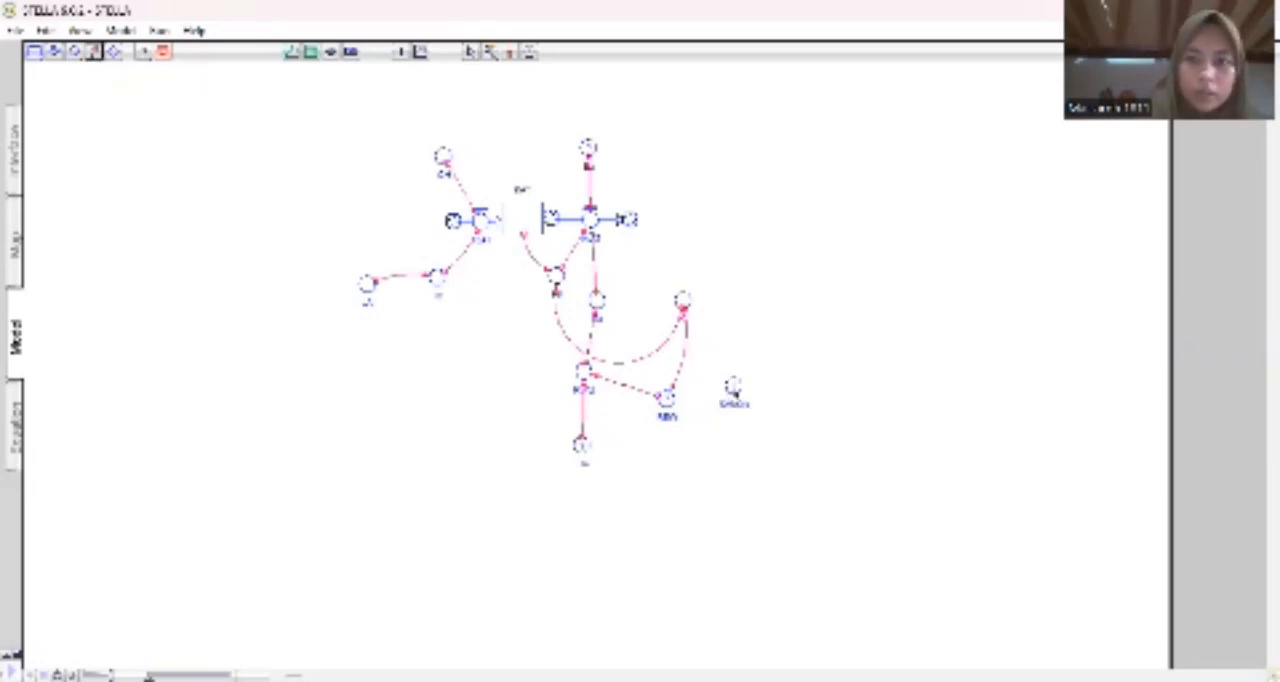
{"action": "mouse_move", "coordinate": [730, 392]}
{"action": "left_mouse_down"}
{"action": "mouse_move", "coordinate": [686, 410]}
{"action": "mouse_move", "coordinate": [667, 402]}
{"action": "left_mouse_up"}
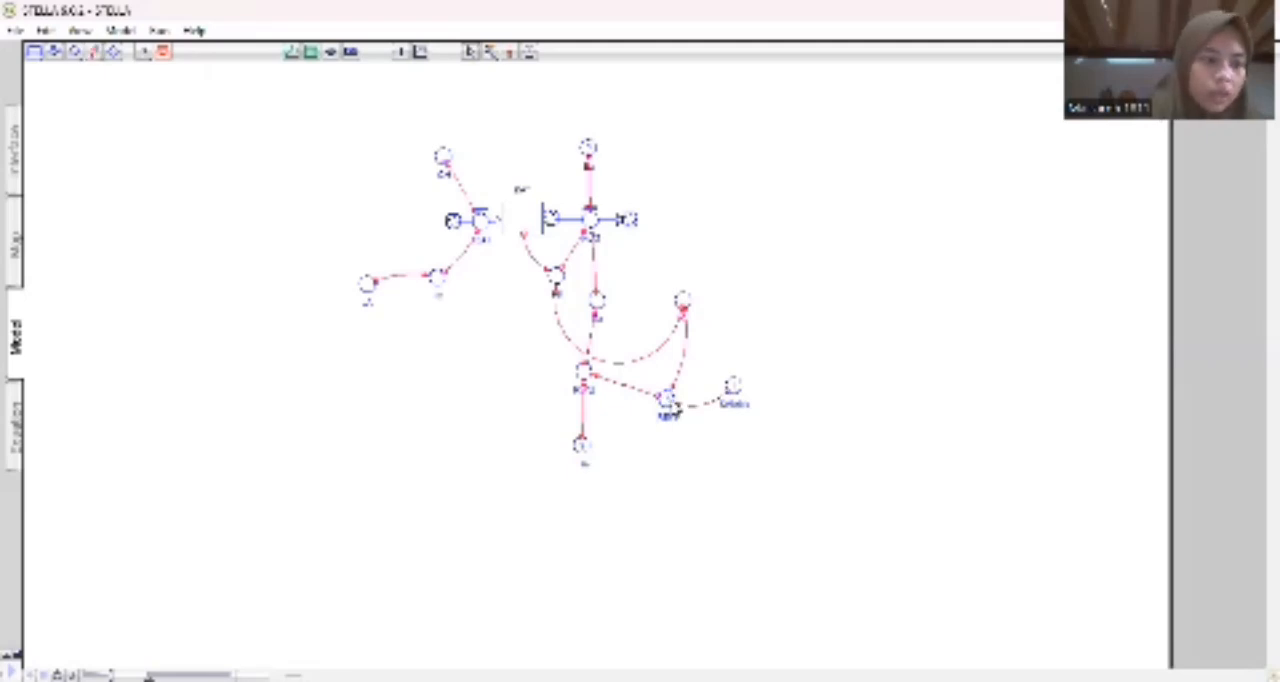
Add a converter named TLP below the newly linked converter, and connect both TLP and the stock to that converter.
{"action": "left_click", "coordinate": [73, 53]}
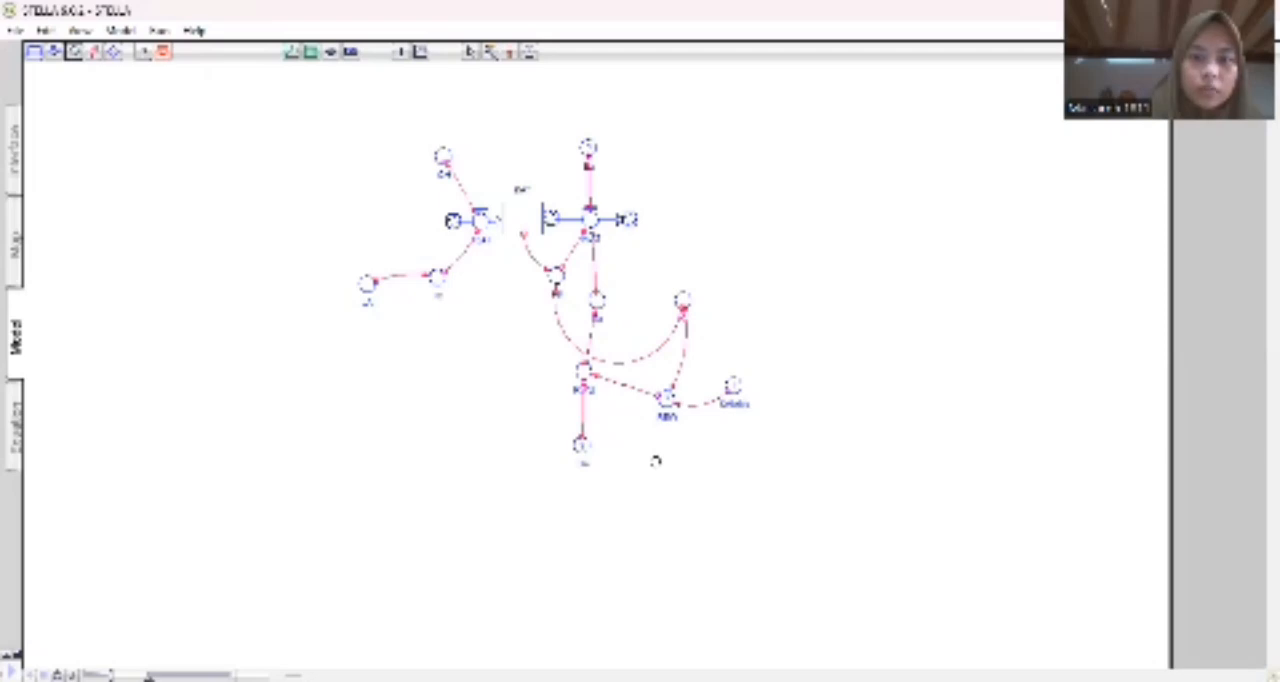
{"action": "left_click", "coordinate": [696, 476]}
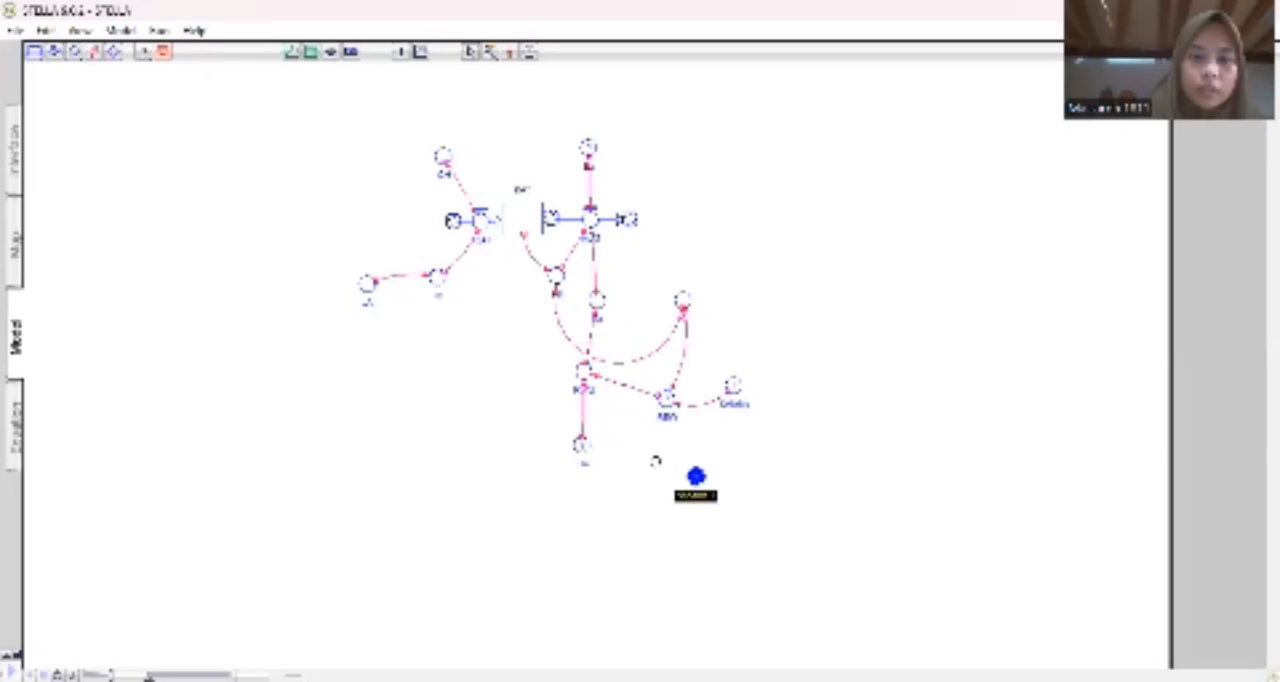
{"action": "type", "text": "TLP"}
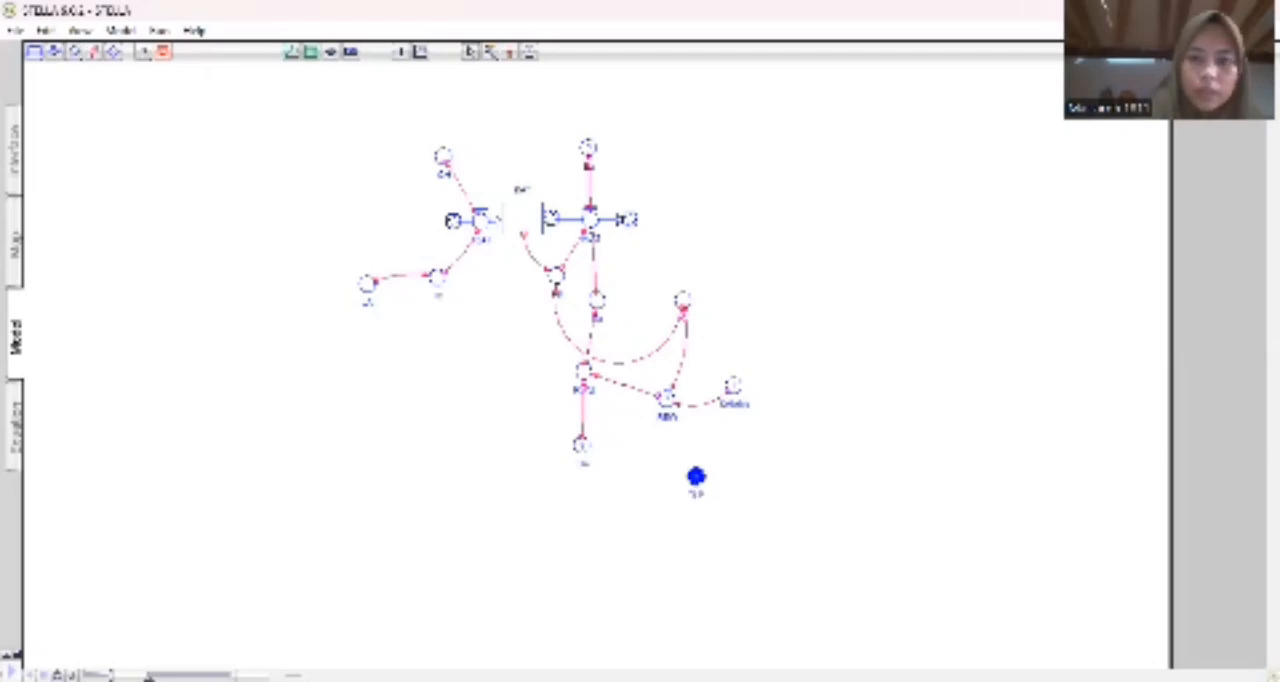
{"action": "key", "text": "Return"}
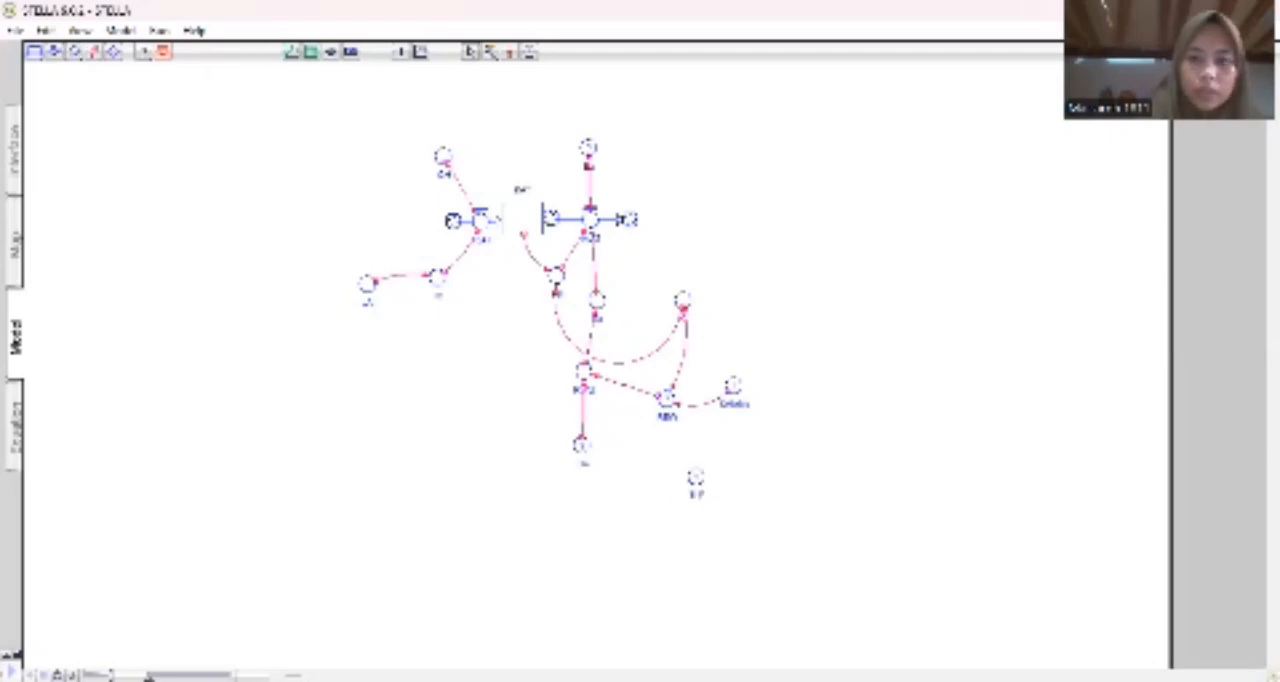
{"action": "left_click", "coordinate": [93, 52]}
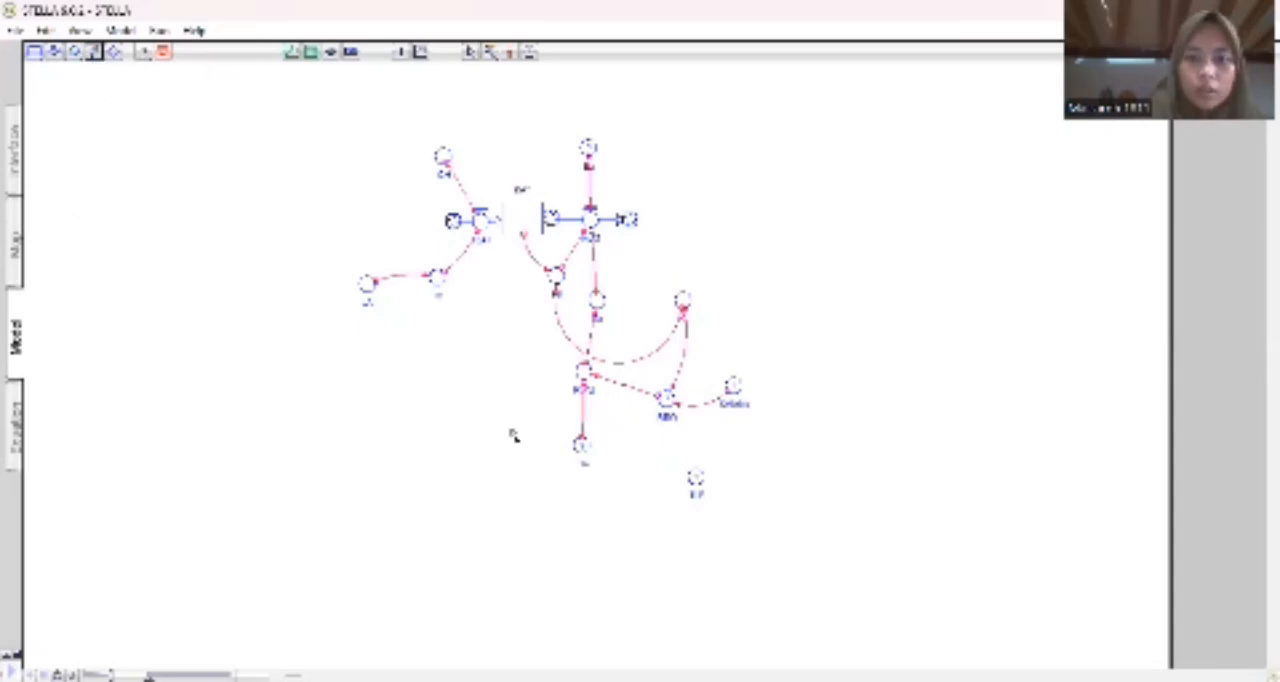
{"action": "left_click_drag", "start_coordinate": [666, 398], "coordinate": [695, 476]}
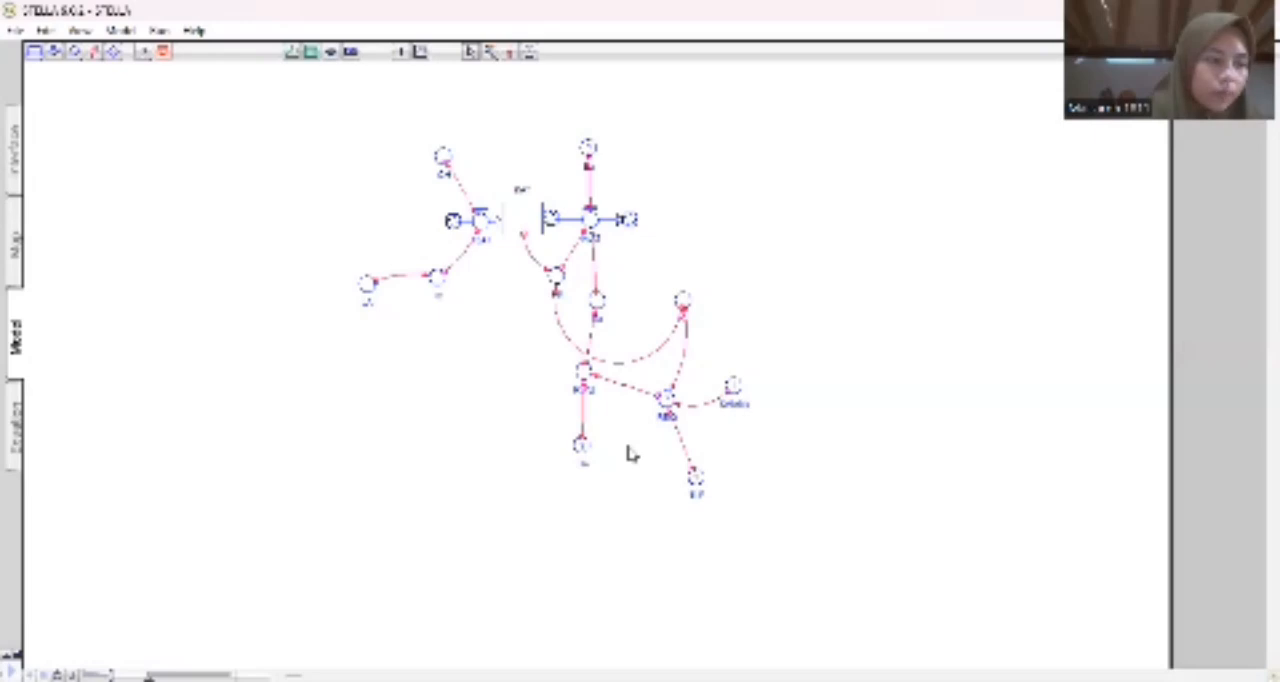
{"action": "left_click", "coordinate": [94, 53]}
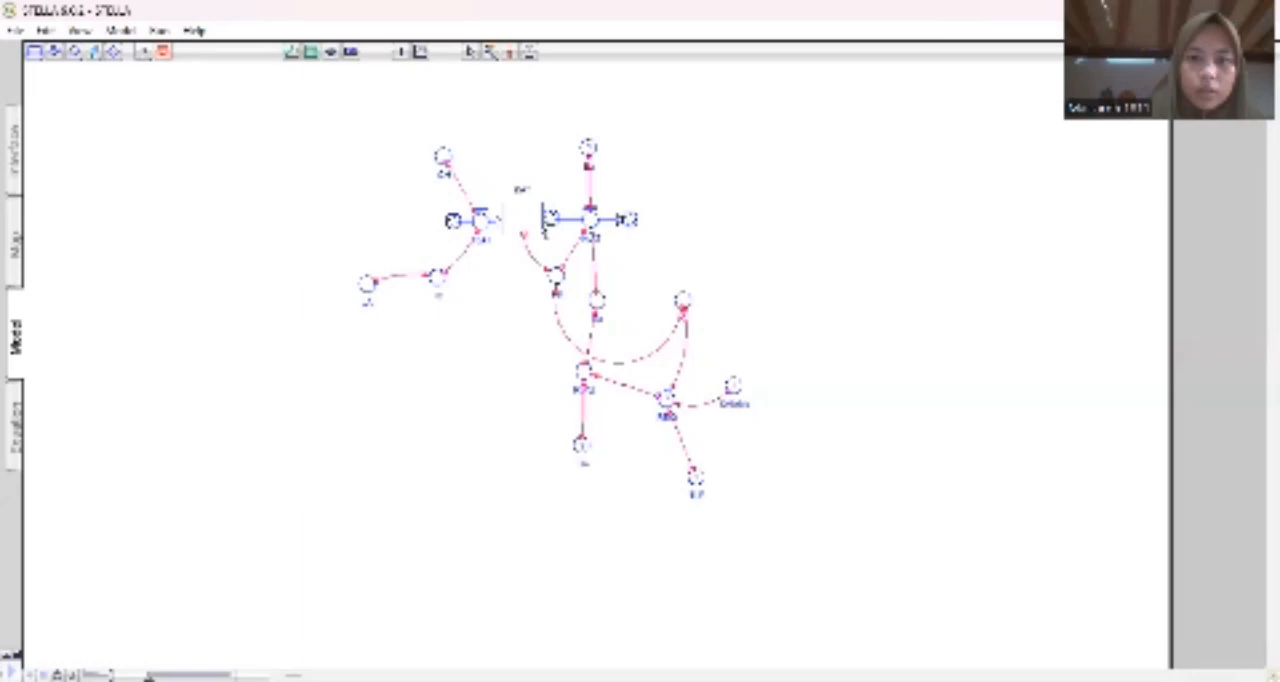
{"action": "mouse_move", "coordinate": [547, 227]}
{"action": "left_mouse_down"}
{"action": "mouse_move", "coordinate": [603, 262]}
{"action": "mouse_move", "coordinate": [650, 318]}
{"action": "mouse_move", "coordinate": [666, 400]}
{"action": "left_mouse_up"}
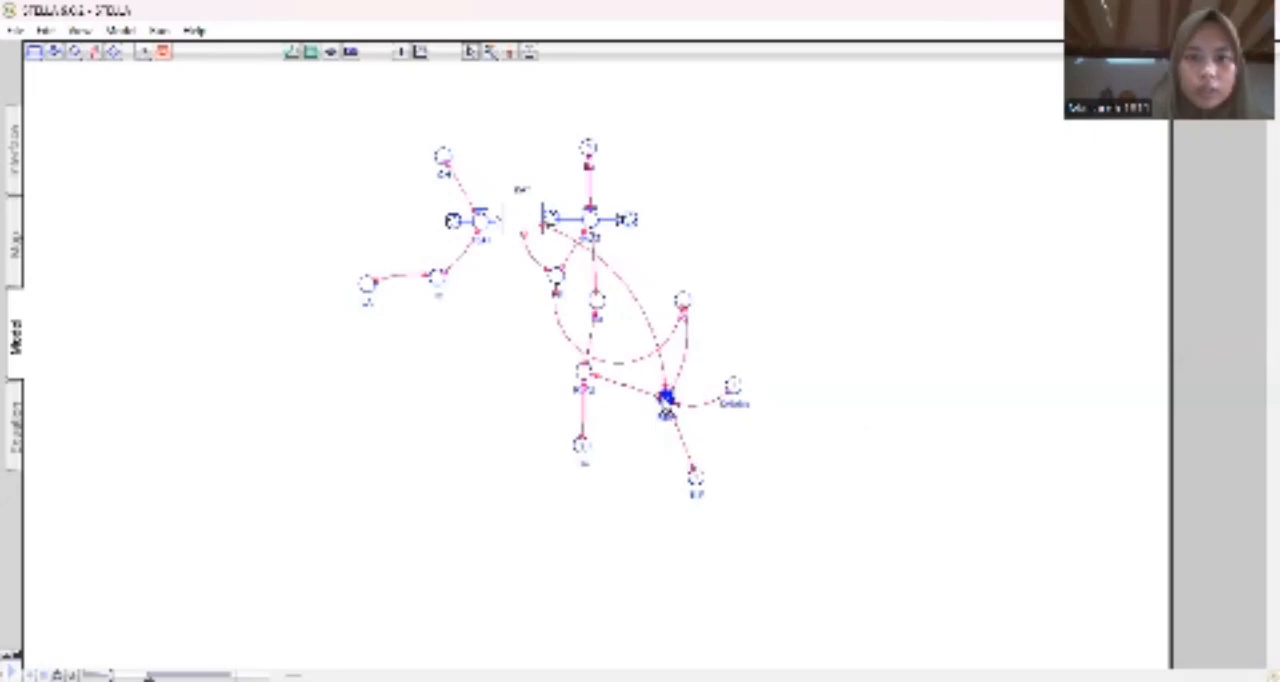
Begin the equation of the converter linked to TLP and the stock with an IF condition comparing the stock with TLP, extended by a second condition.
{"action": "double_click", "coordinate": [666, 400]}
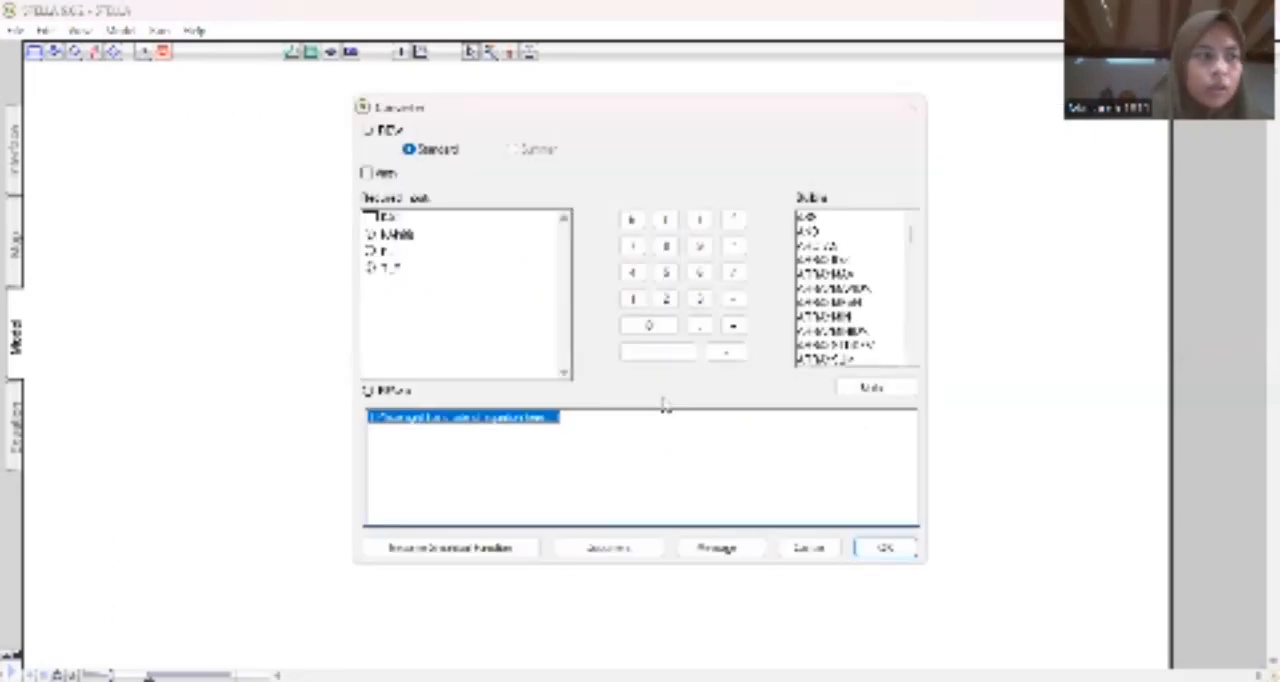
{"action": "key", "text": "BackSpace"}
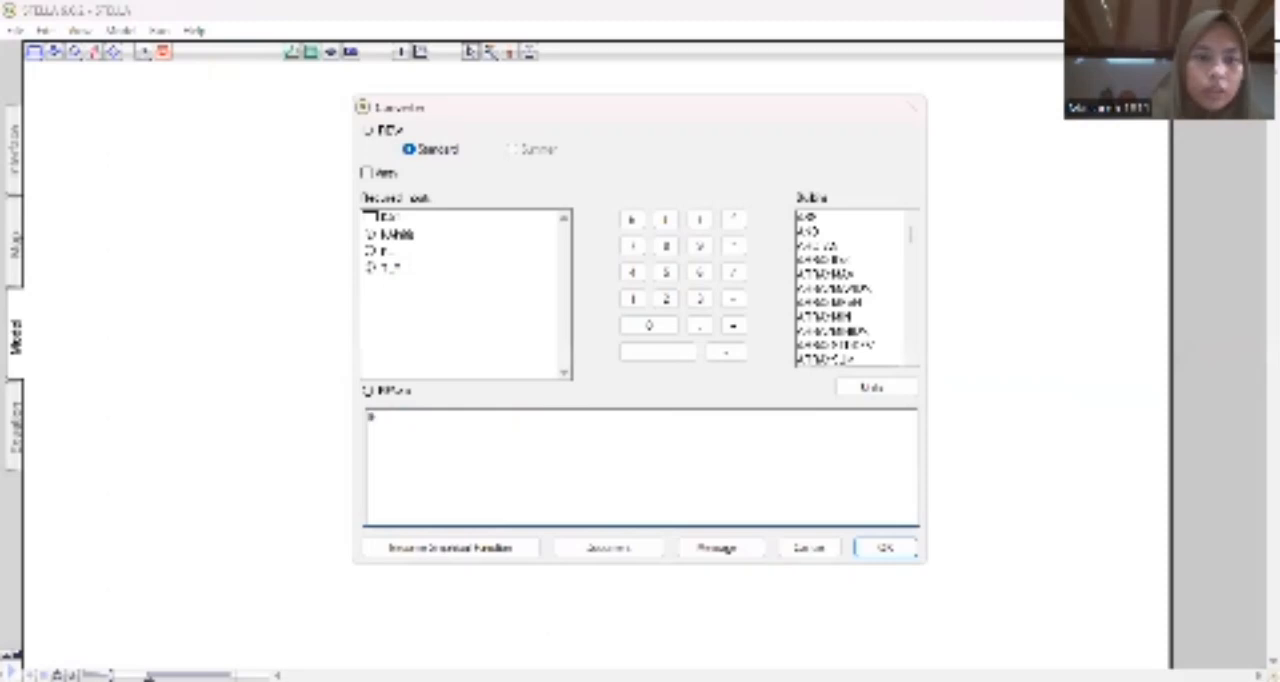
{"action": "type", "text": "IF"}
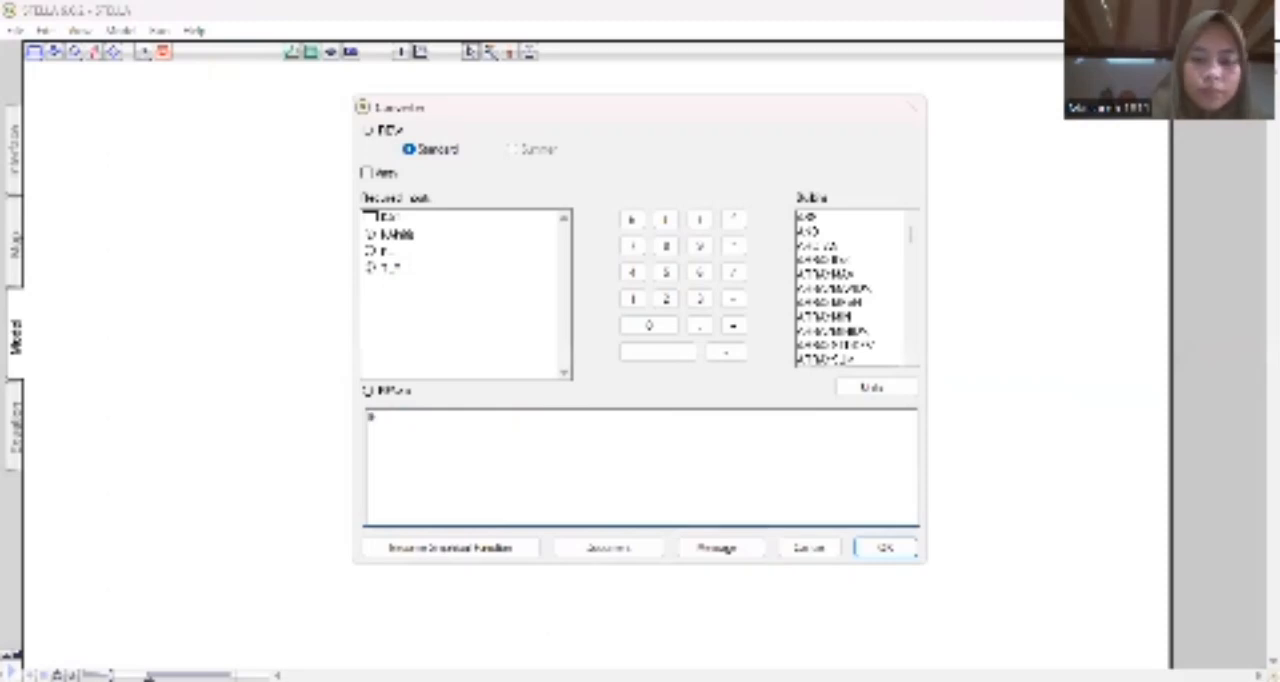
{"action": "type", "text": "(RAI"}
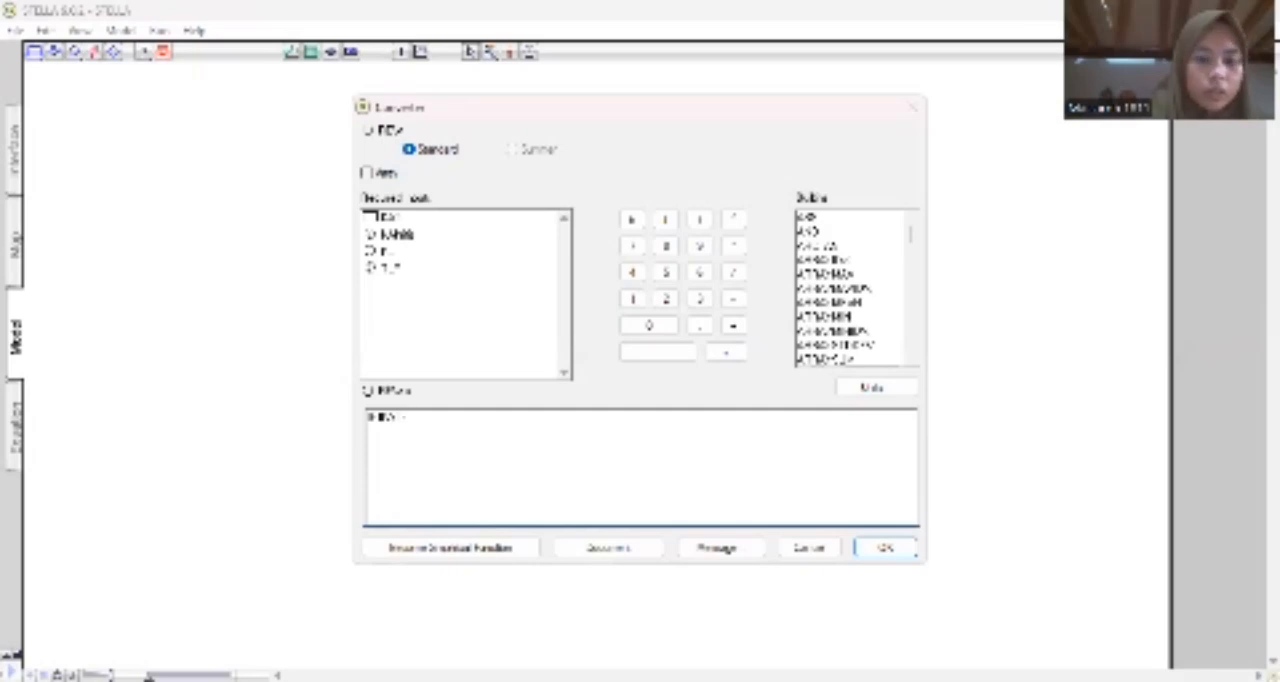
{"action": "type", "text": "<TLP)"}
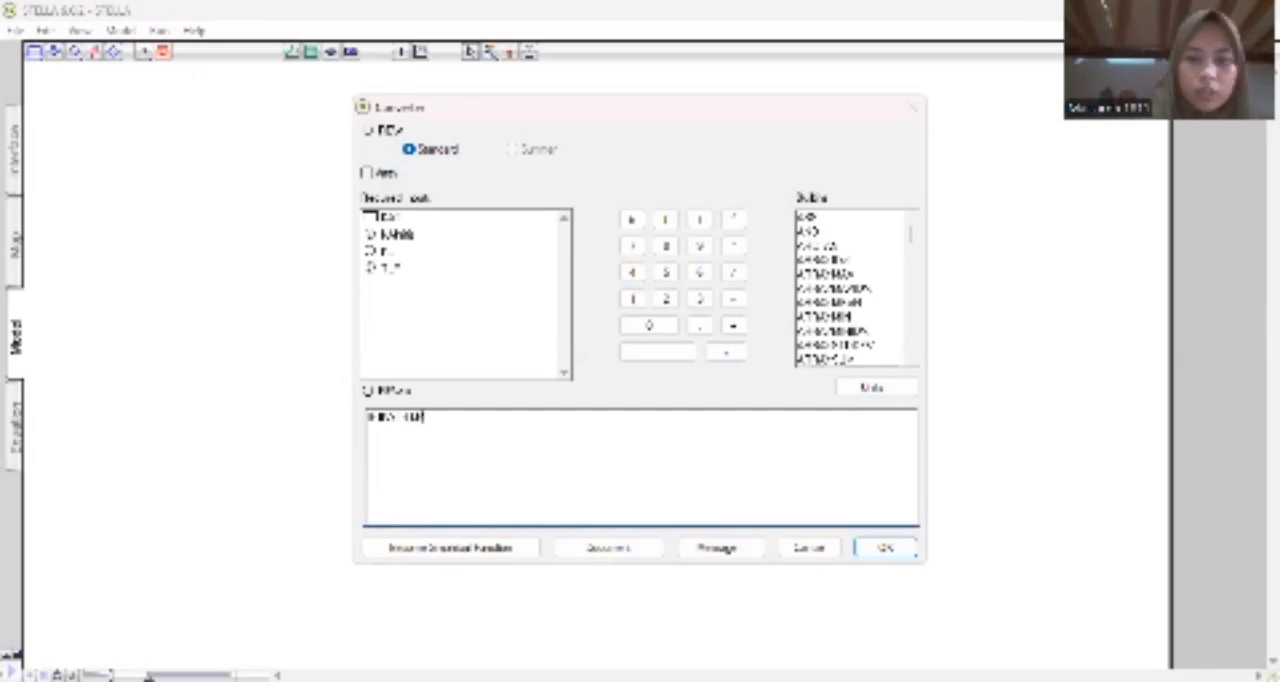
{"action": "type", "text": ")"}
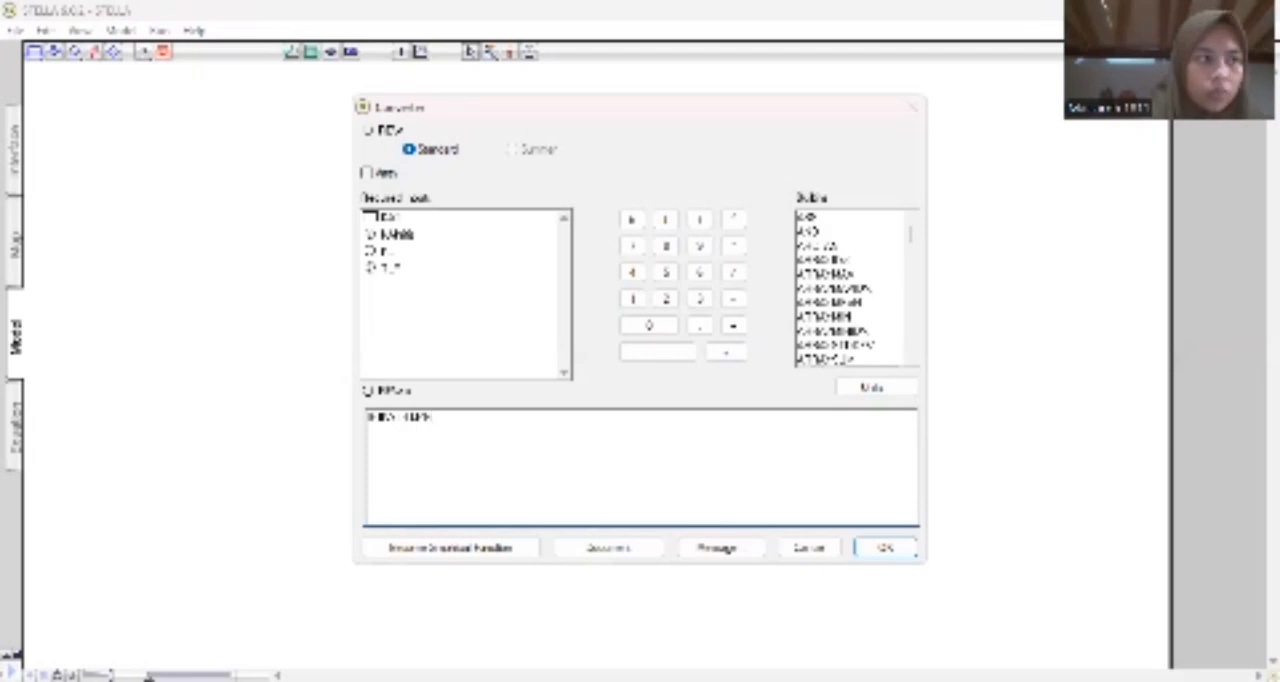
{"action": "left_click", "coordinate": [398, 236]}
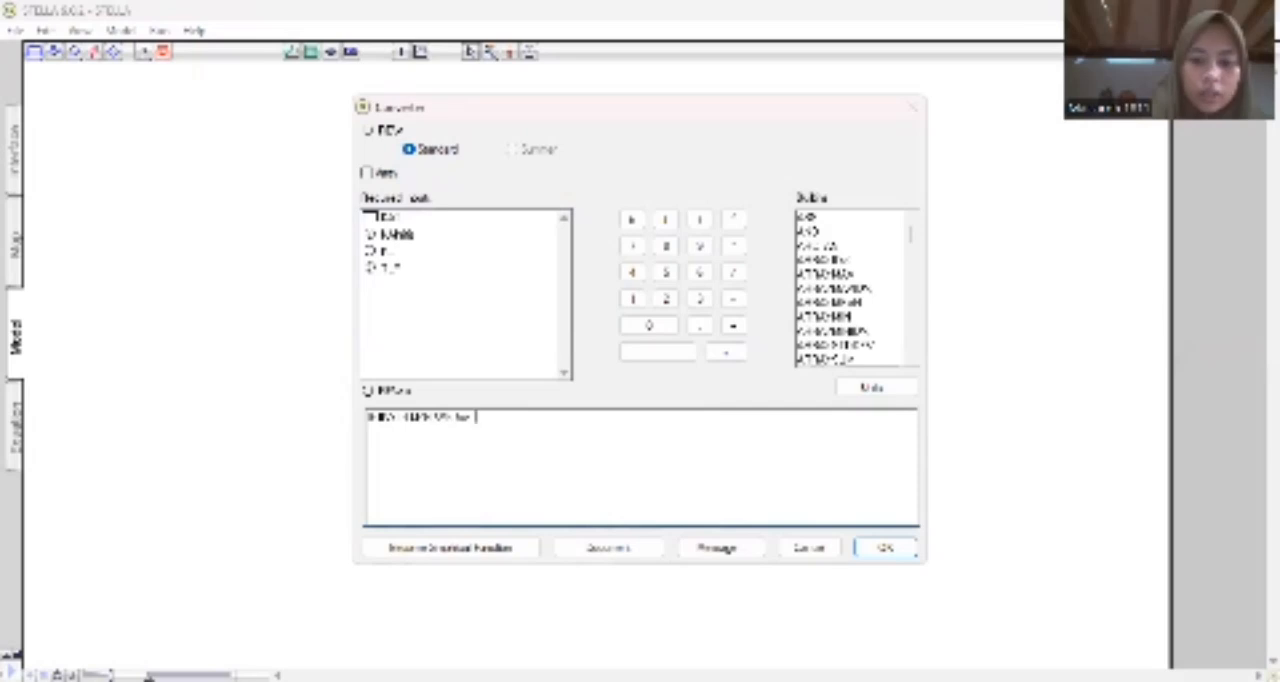
{"action": "type", "text": "EL"}
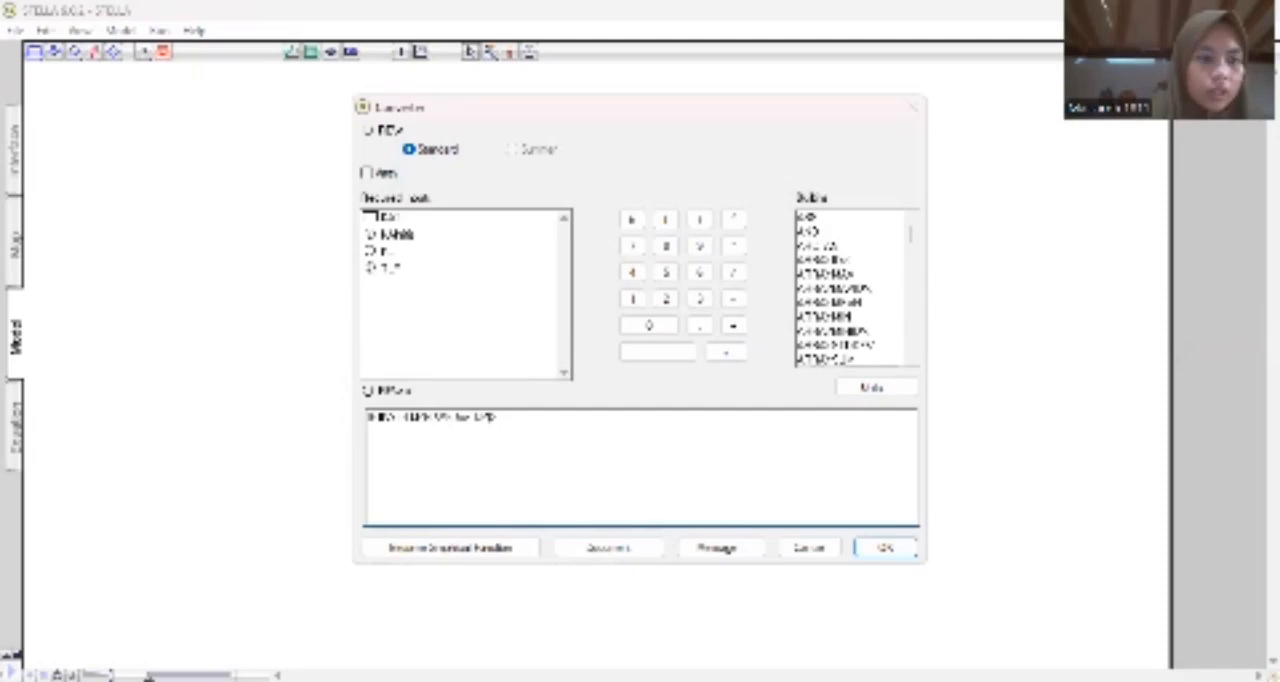
Complete the conditional equation with a THEN branch combining the stock with the rightmost converter, followed by an ELSE branch.
{"action": "type", "text": "THEN"}
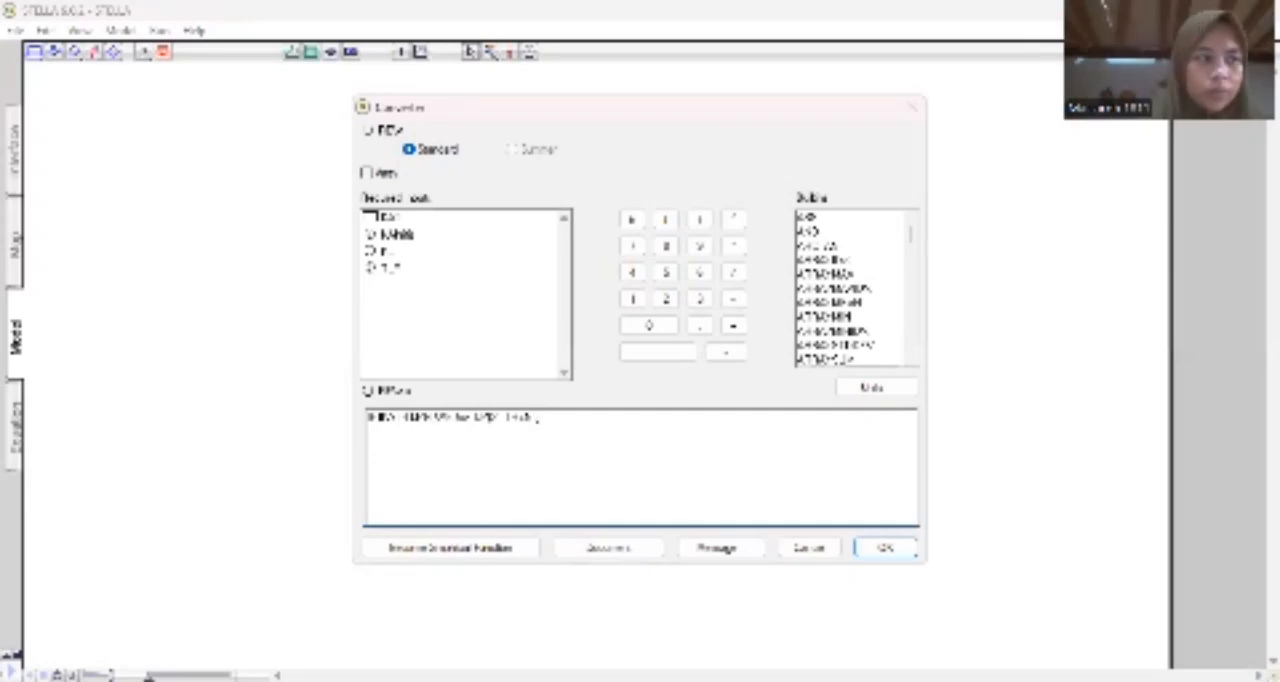
{"action": "type", "text": "(KAT"}
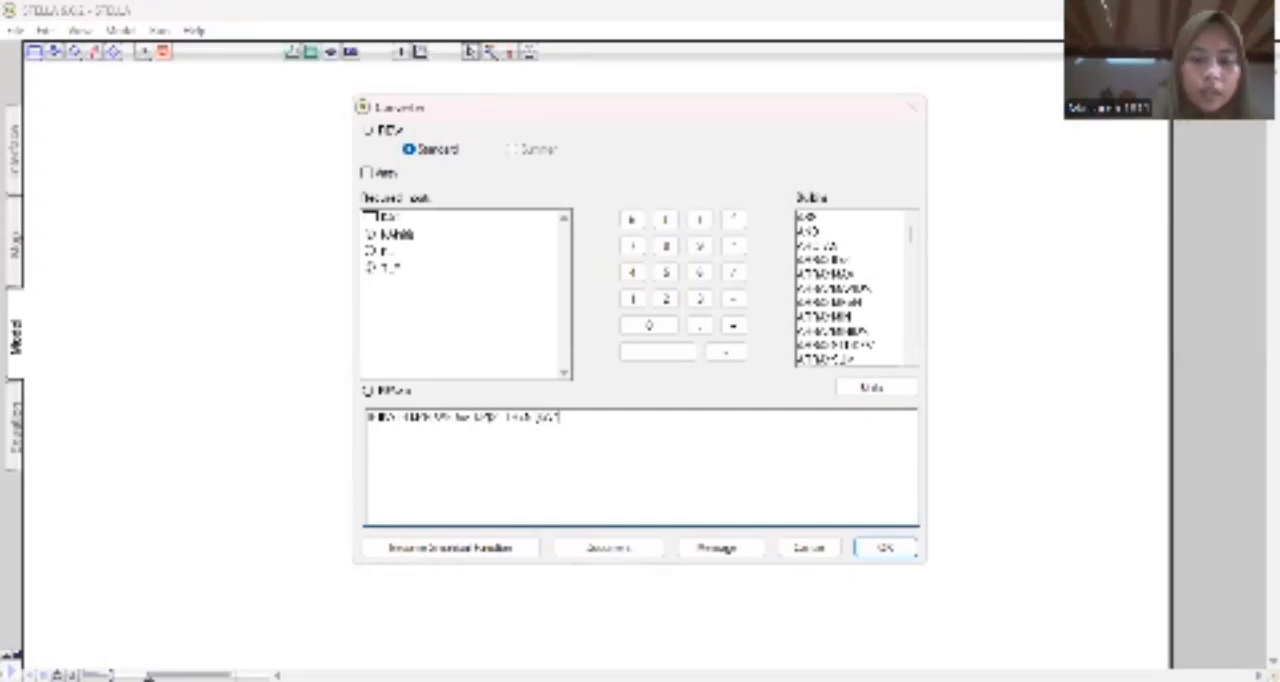
{"action": "type", "text": "+"}
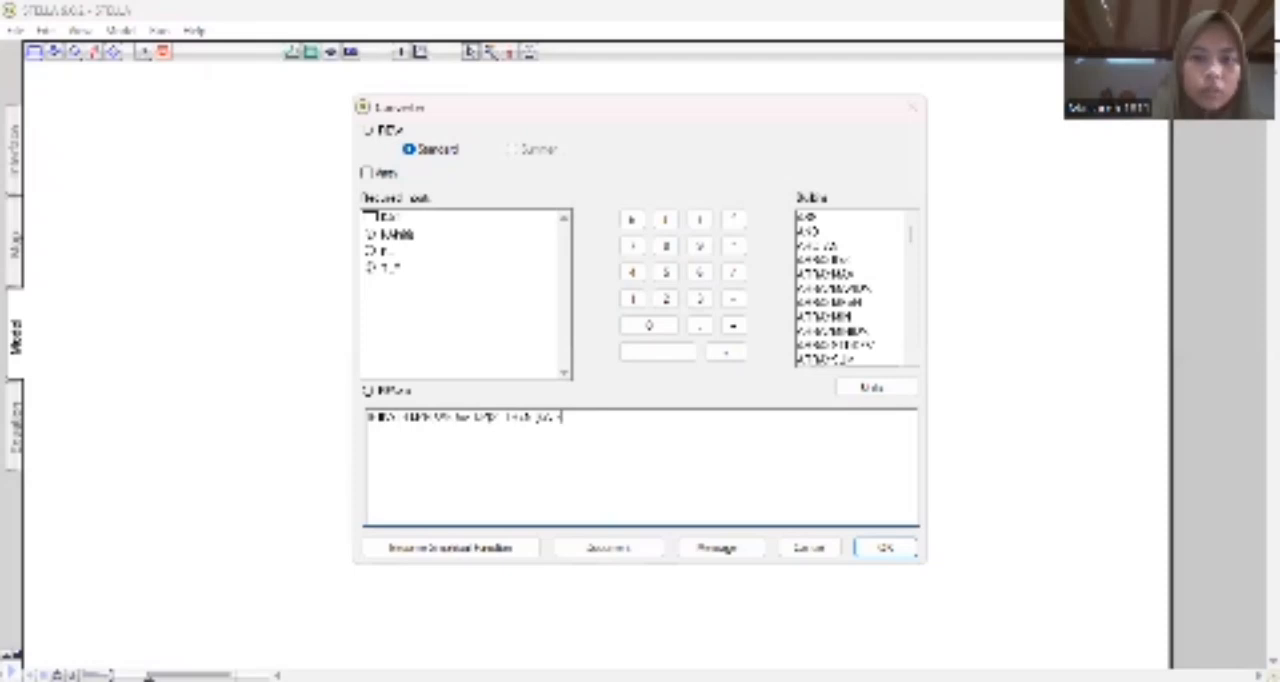
{"action": "left_click", "coordinate": [397, 236]}
{"action": "double_click", "coordinate": [397, 236]}
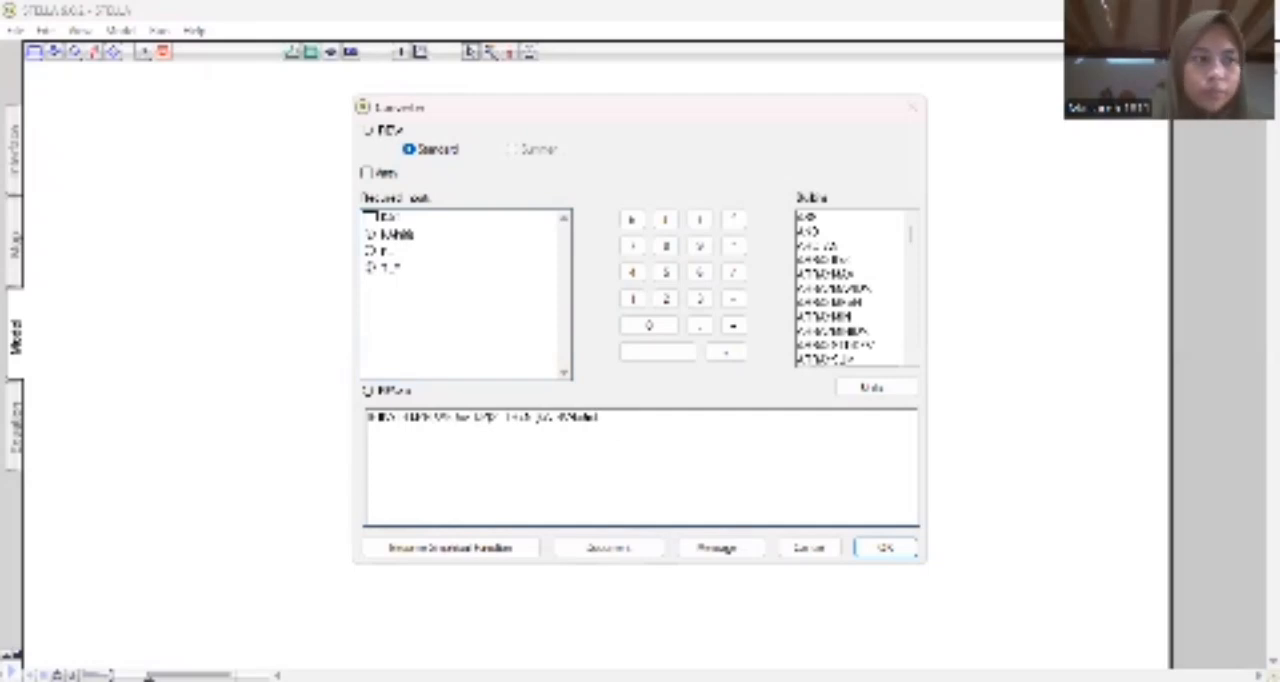
{"action": "type", "text": "))"}
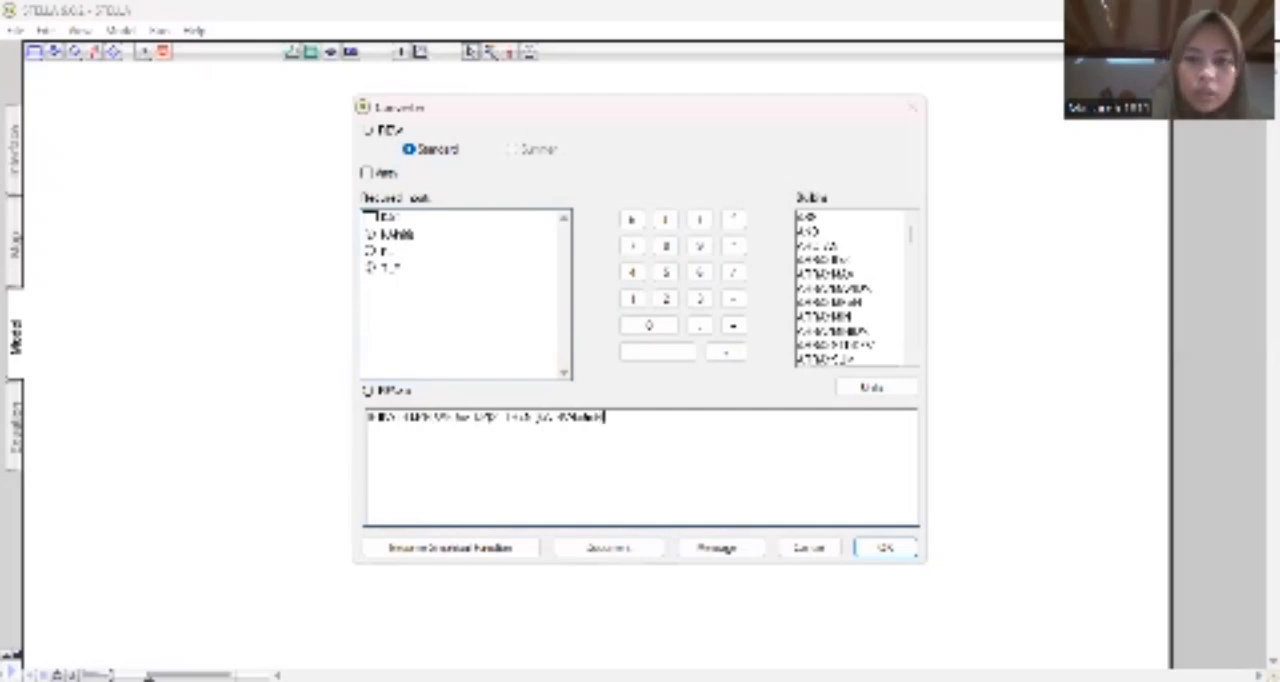
{"action": "type", "text": "SE"}
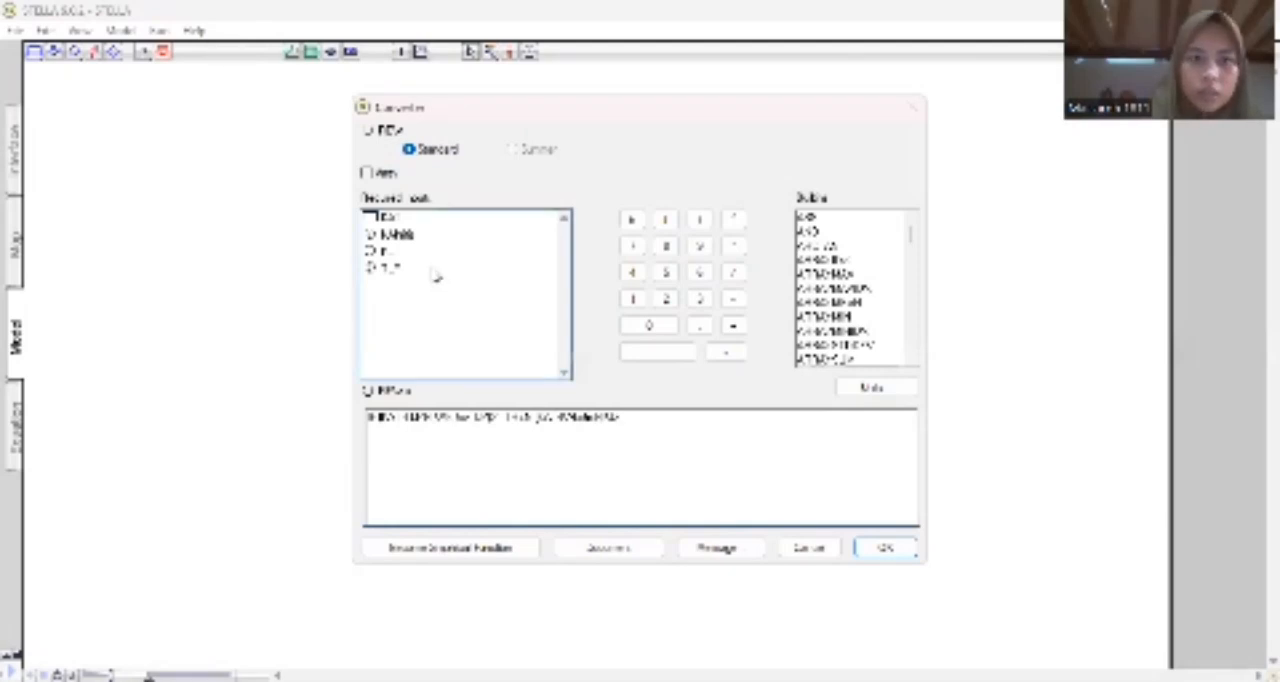
{"action": "double_click", "coordinate": [420, 238]}
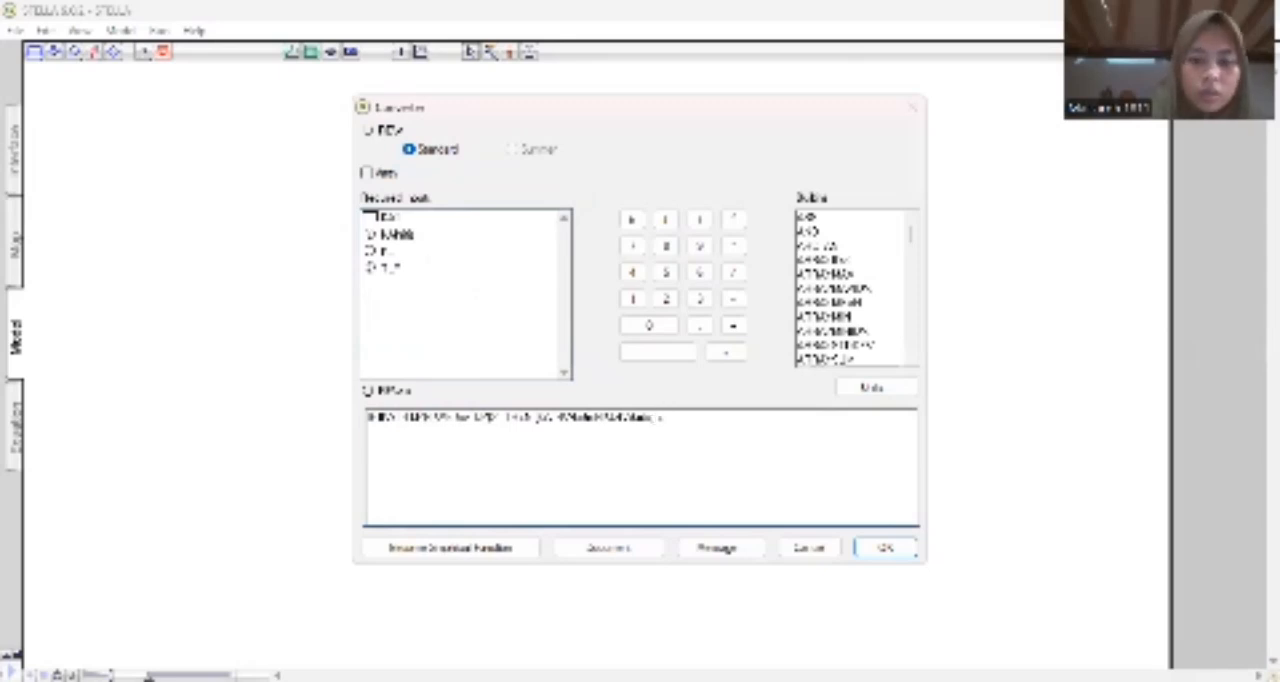
{"action": "type", "text": "ELSE"}
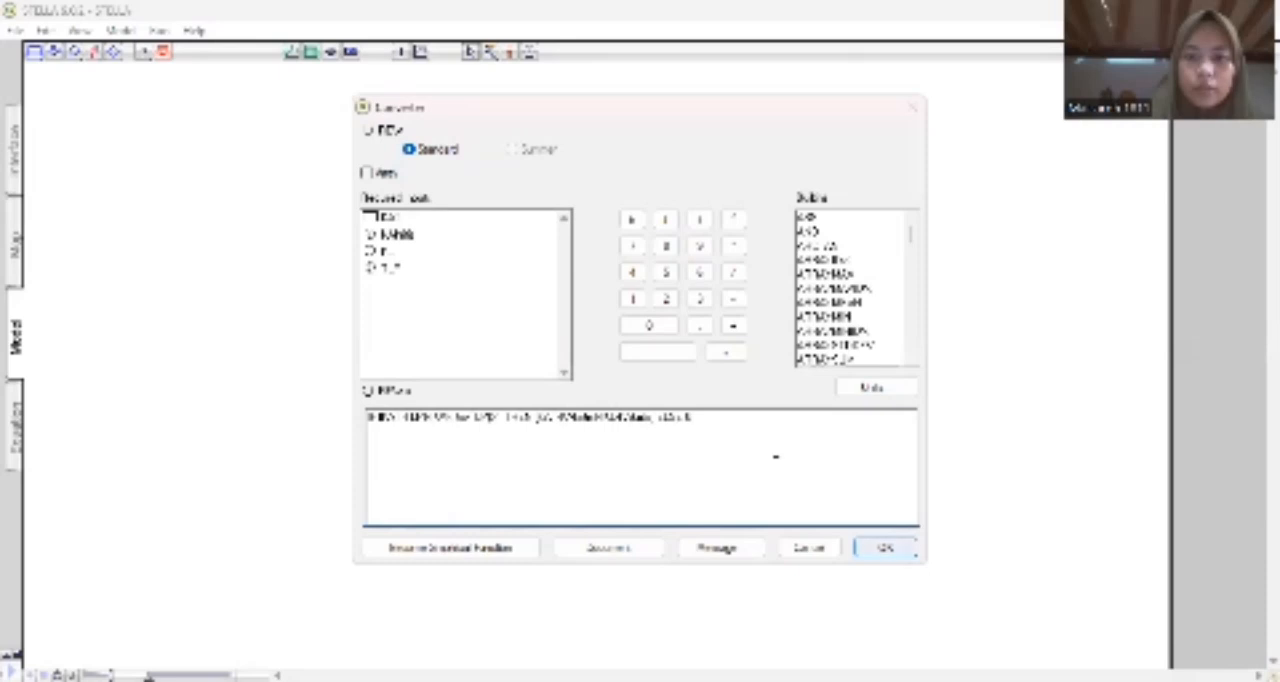
{"action": "left_click", "coordinate": [884, 548]}
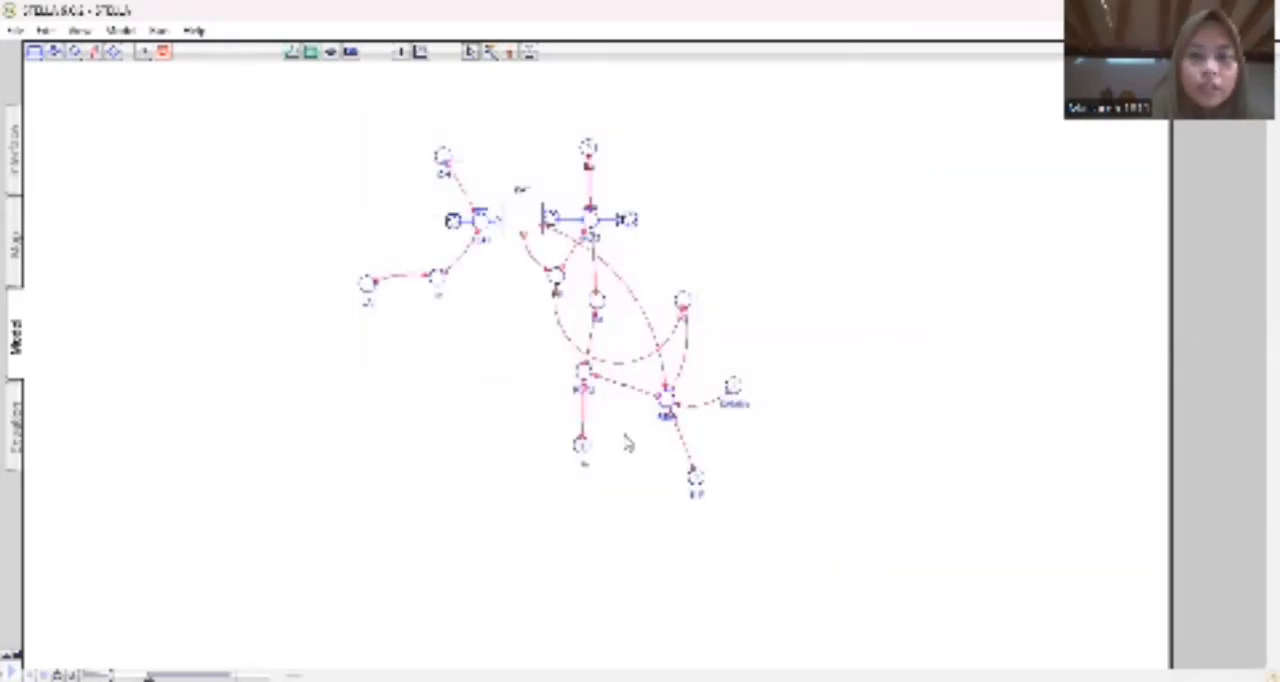
Define the TLP converter with a constant value.
{"action": "left_click", "coordinate": [706, 477]}
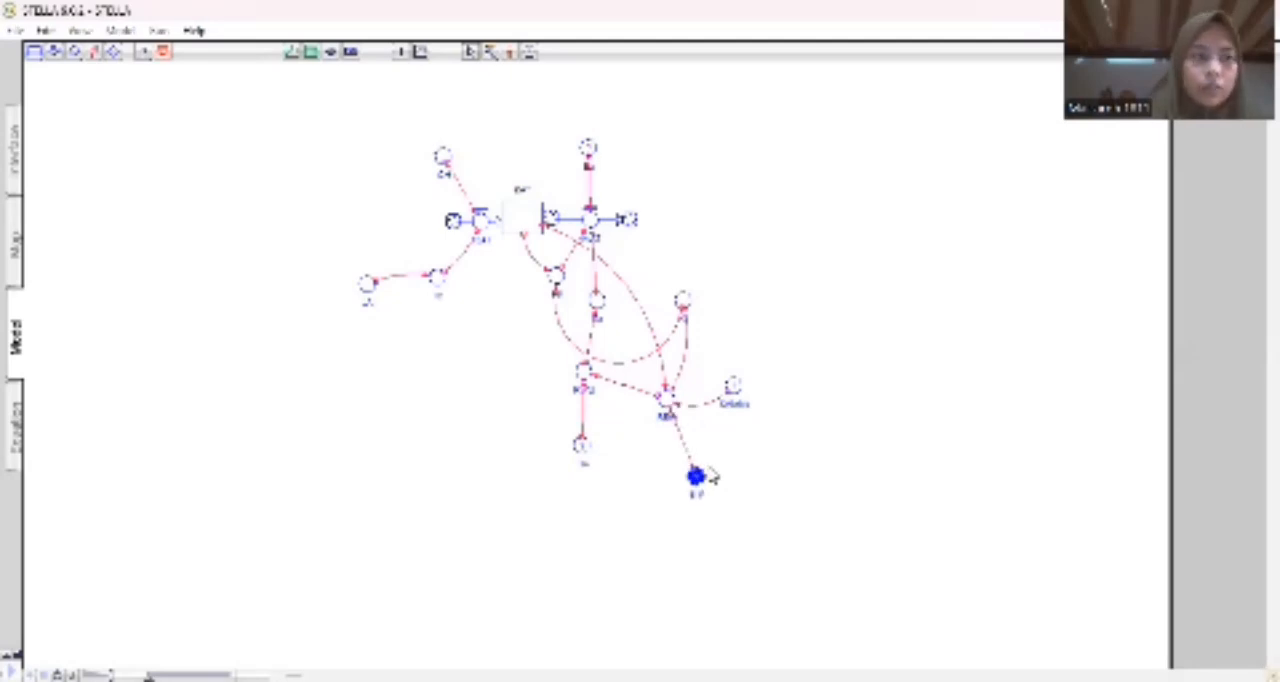
{"action": "double_click", "coordinate": [708, 477]}
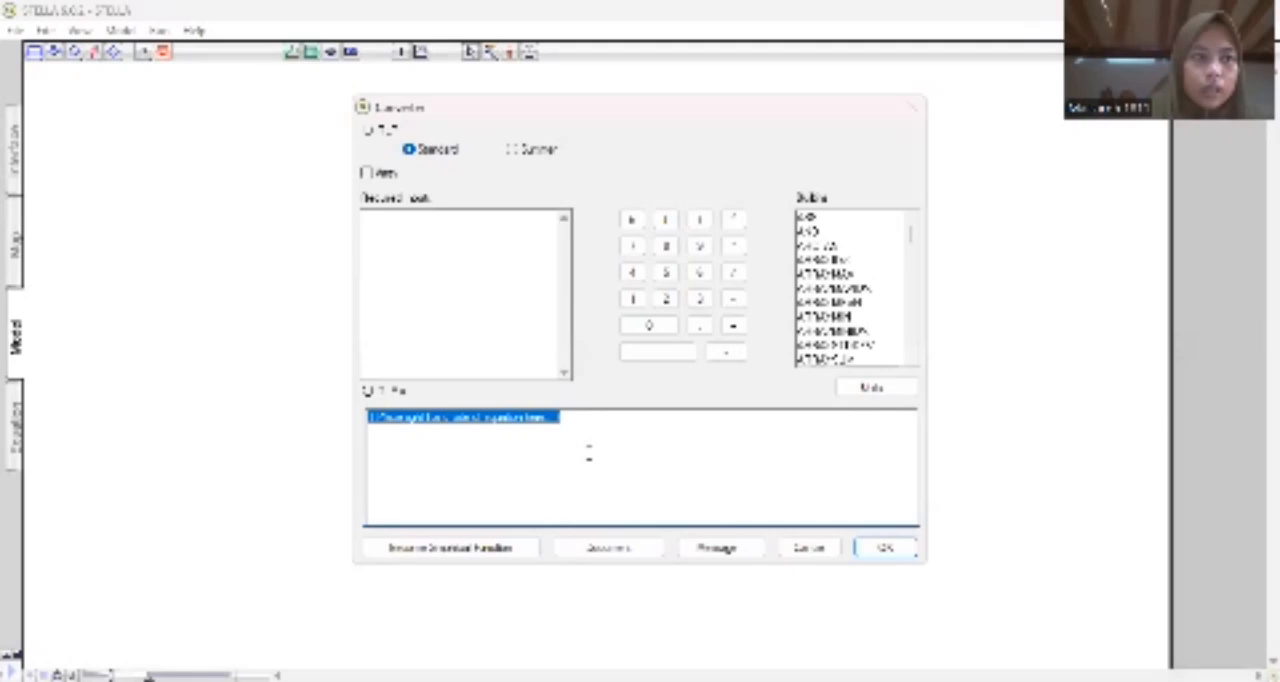
{"action": "key", "text": "BackSpace"}
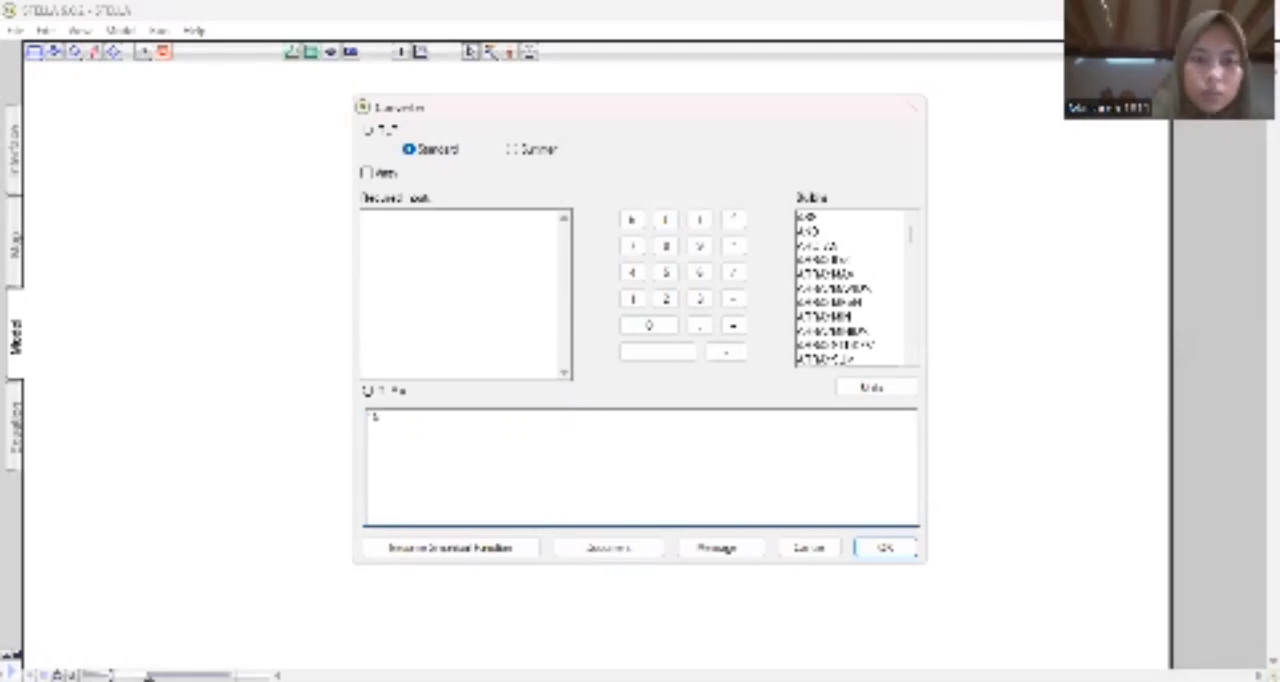
{"action": "type", "text": "M"}
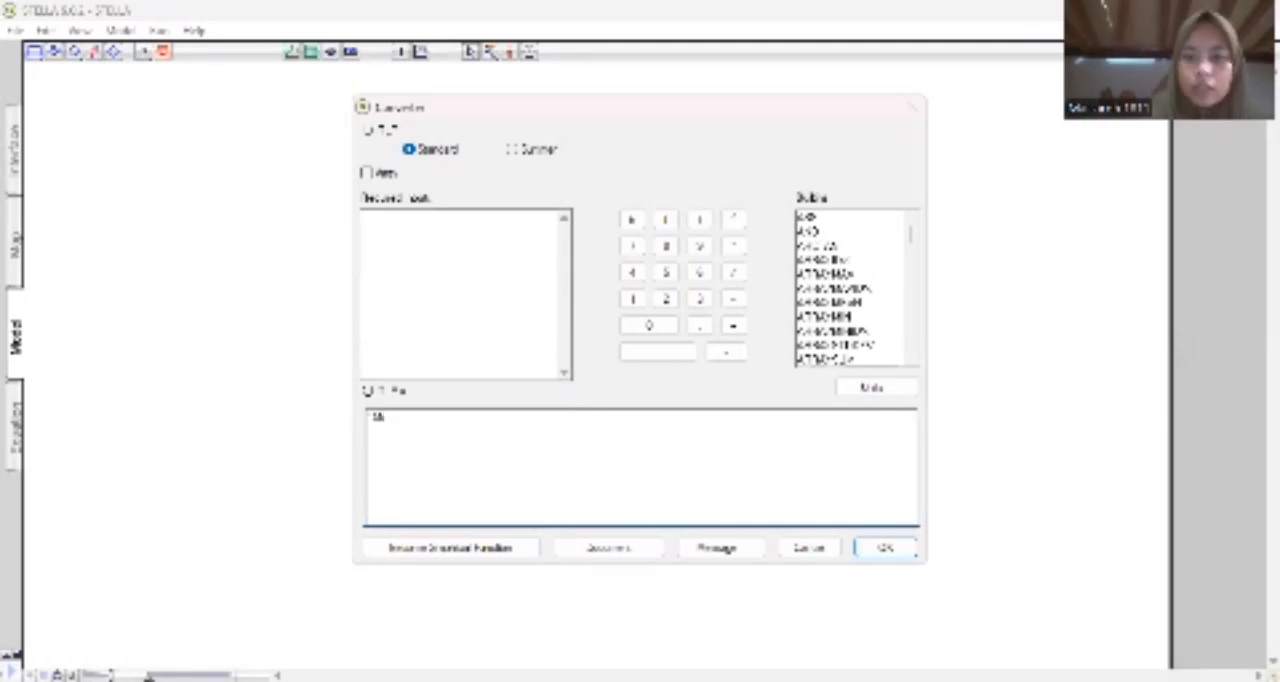
{"action": "key", "text": "Return"}
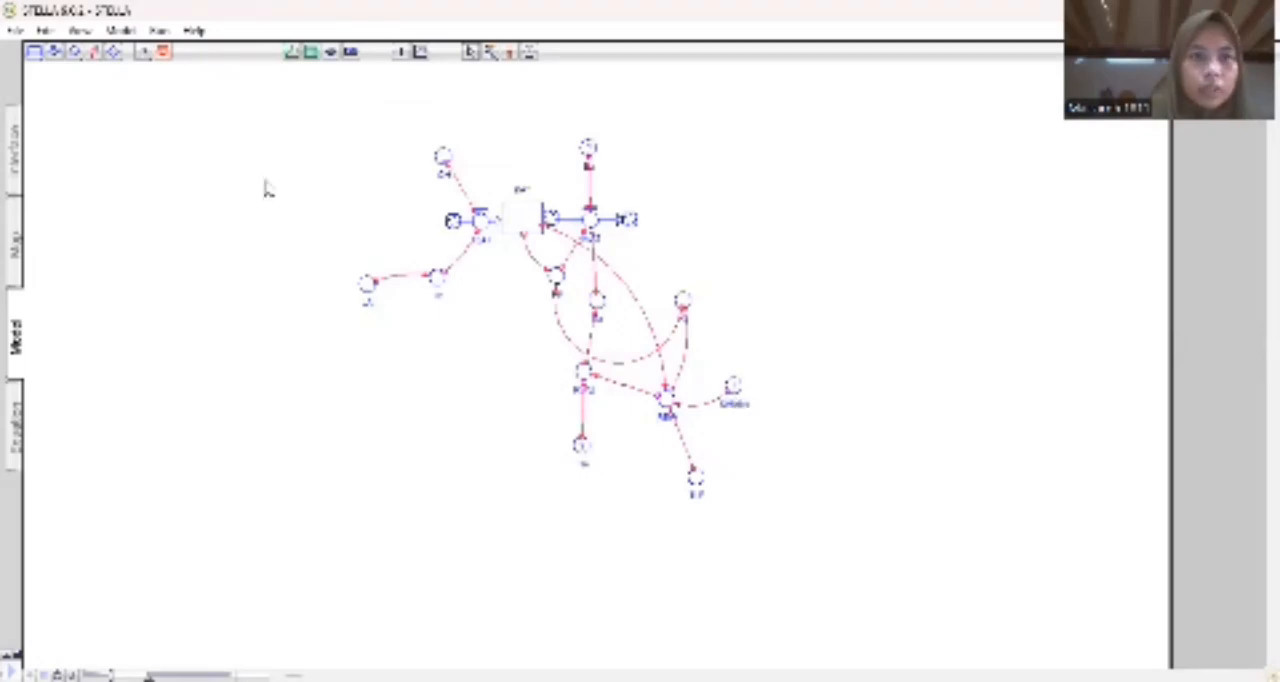
Connect both TLP and the upper-right converter to the rightmost converter.
{"action": "left_click", "coordinate": [92, 52]}
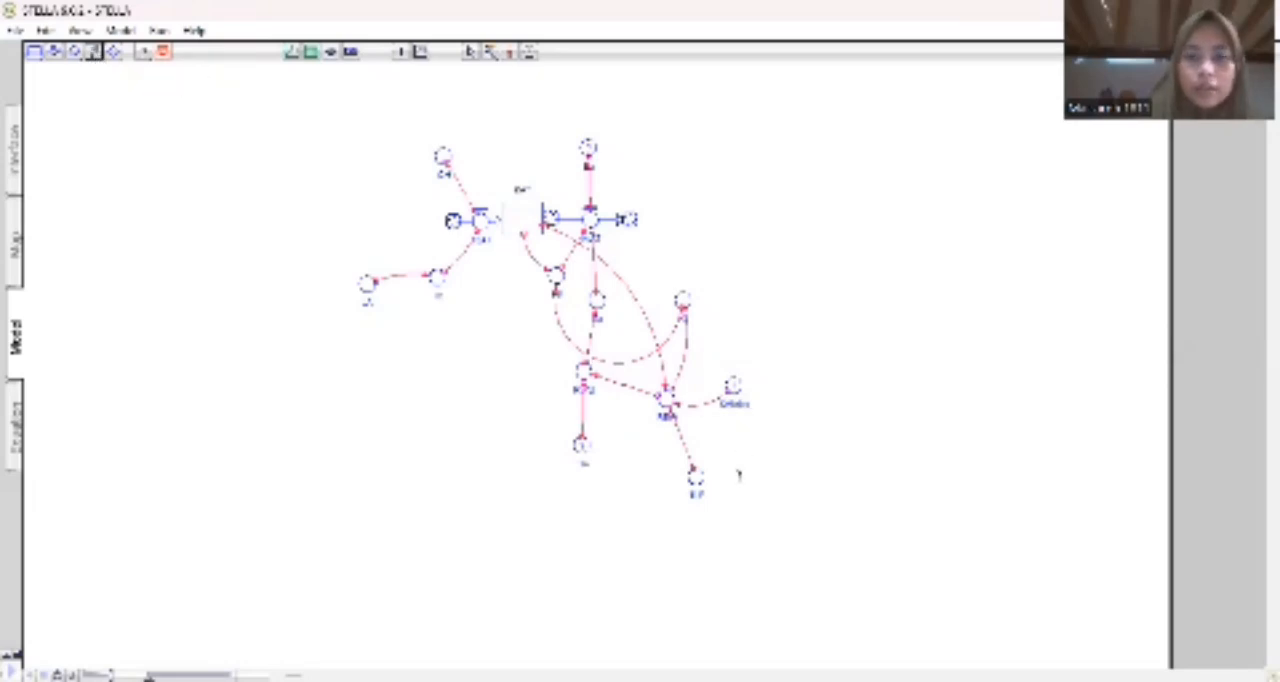
{"action": "left_click_drag", "start_coordinate": [703, 473], "coordinate": [736, 392]}
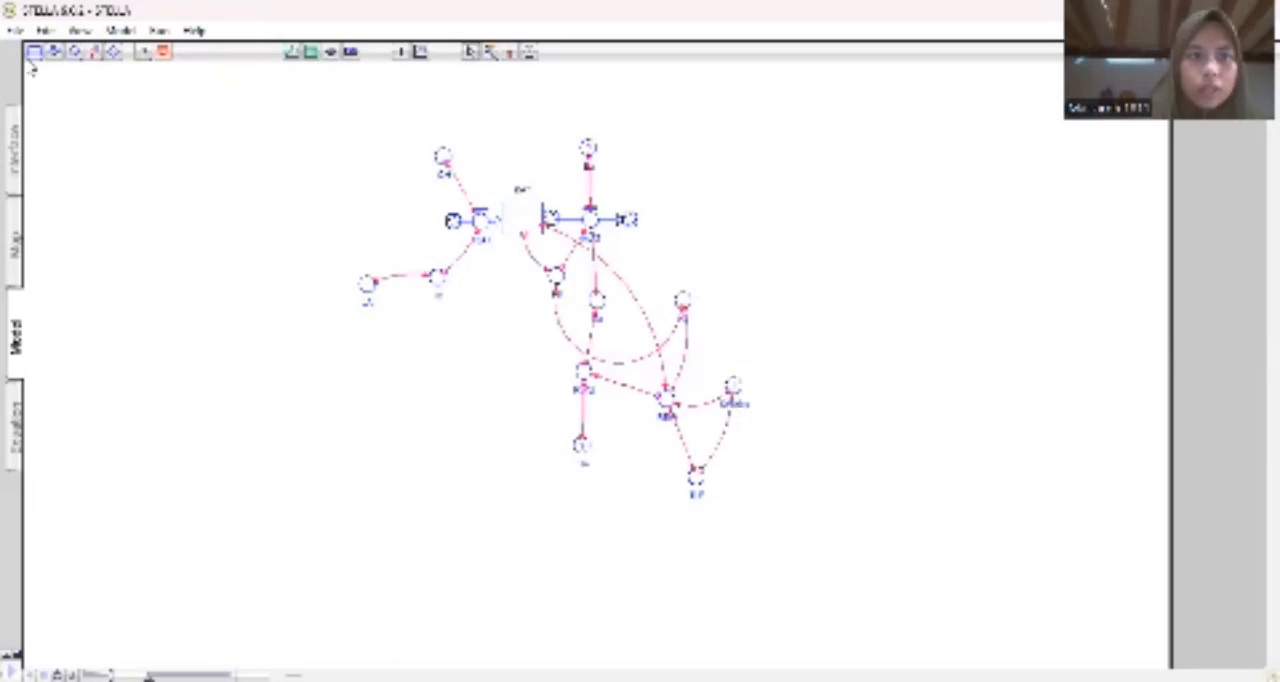
{"action": "left_click", "coordinate": [94, 52]}
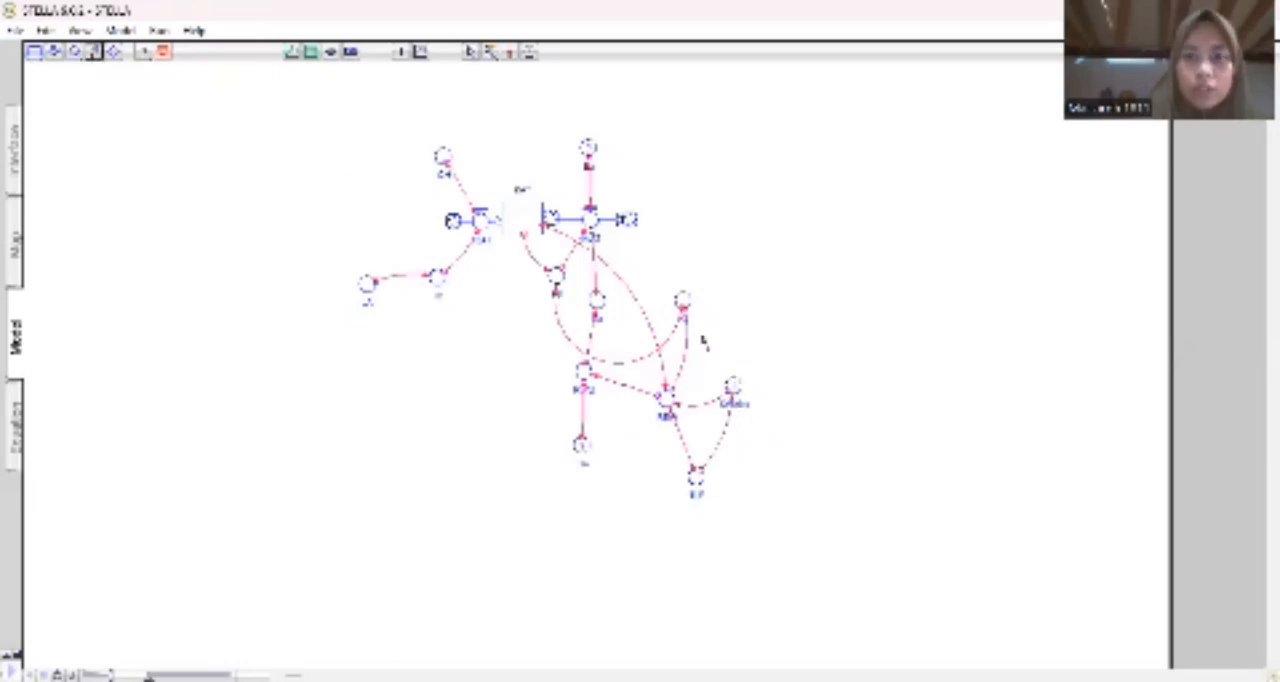
{"action": "left_click_drag", "start_coordinate": [686, 304], "coordinate": [734, 390]}
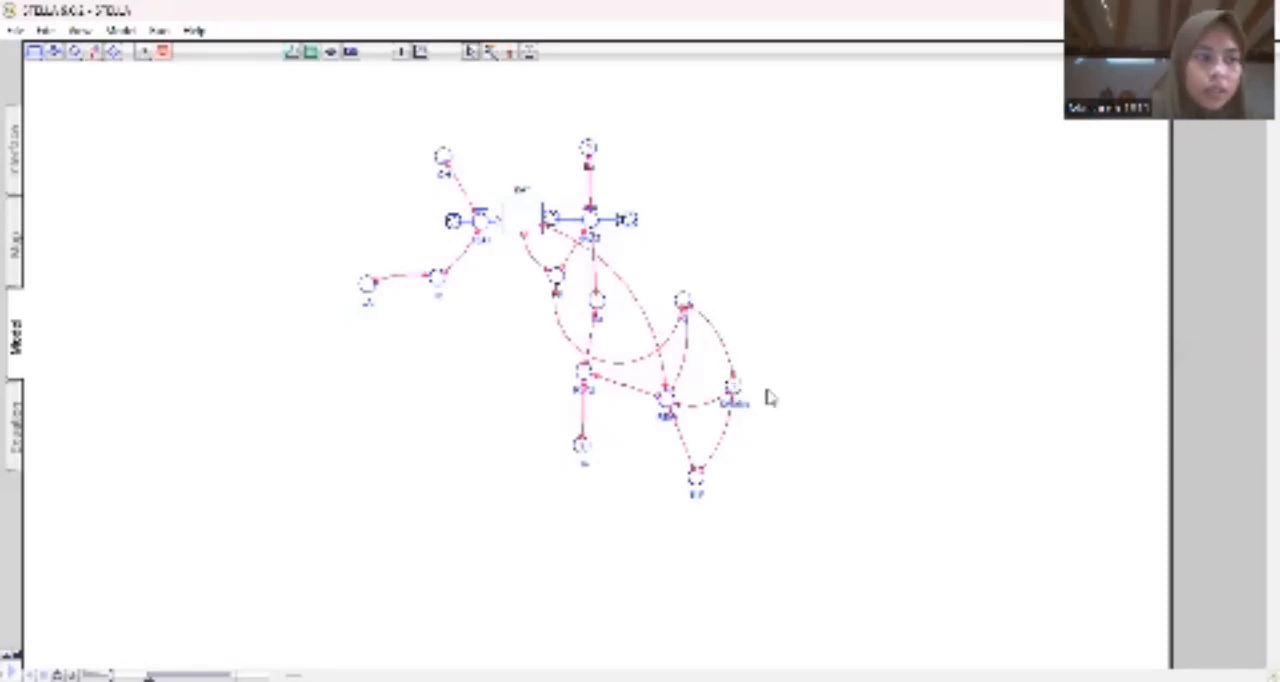
Define the rightmost converter's equation using numeric constants and its required inputs, including TLP.
{"action": "left_click", "coordinate": [735, 388]}
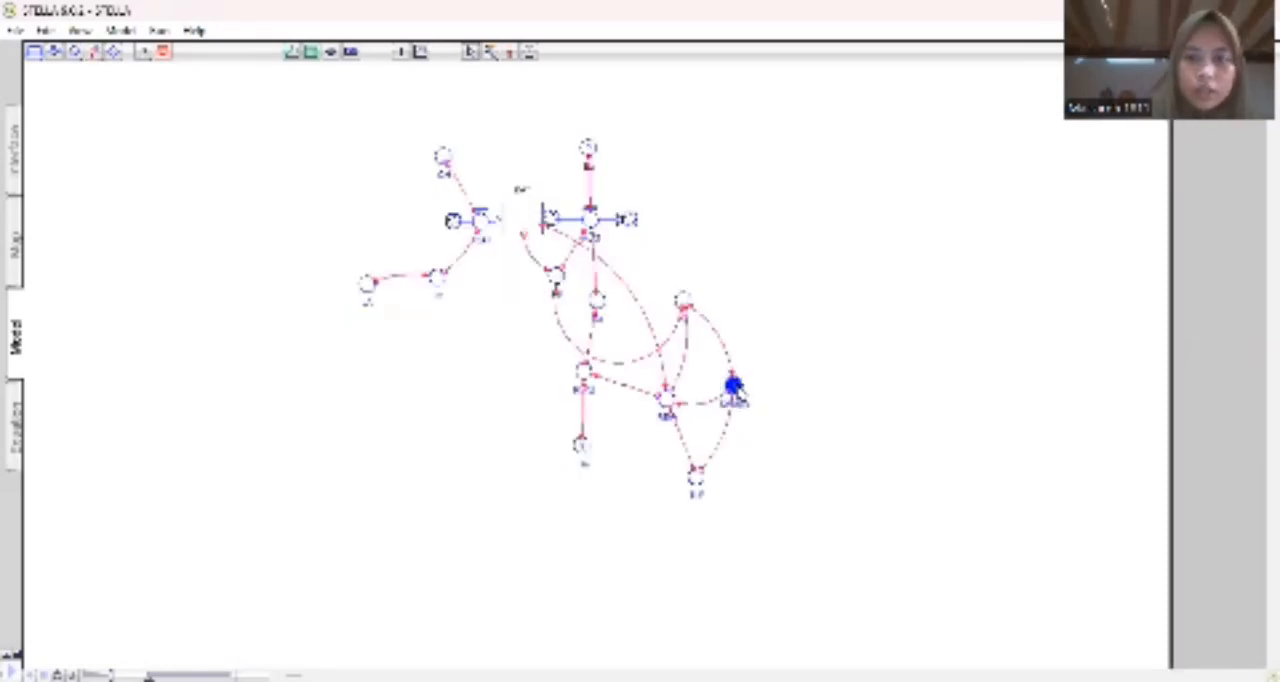
{"action": "double_click", "coordinate": [735, 388]}
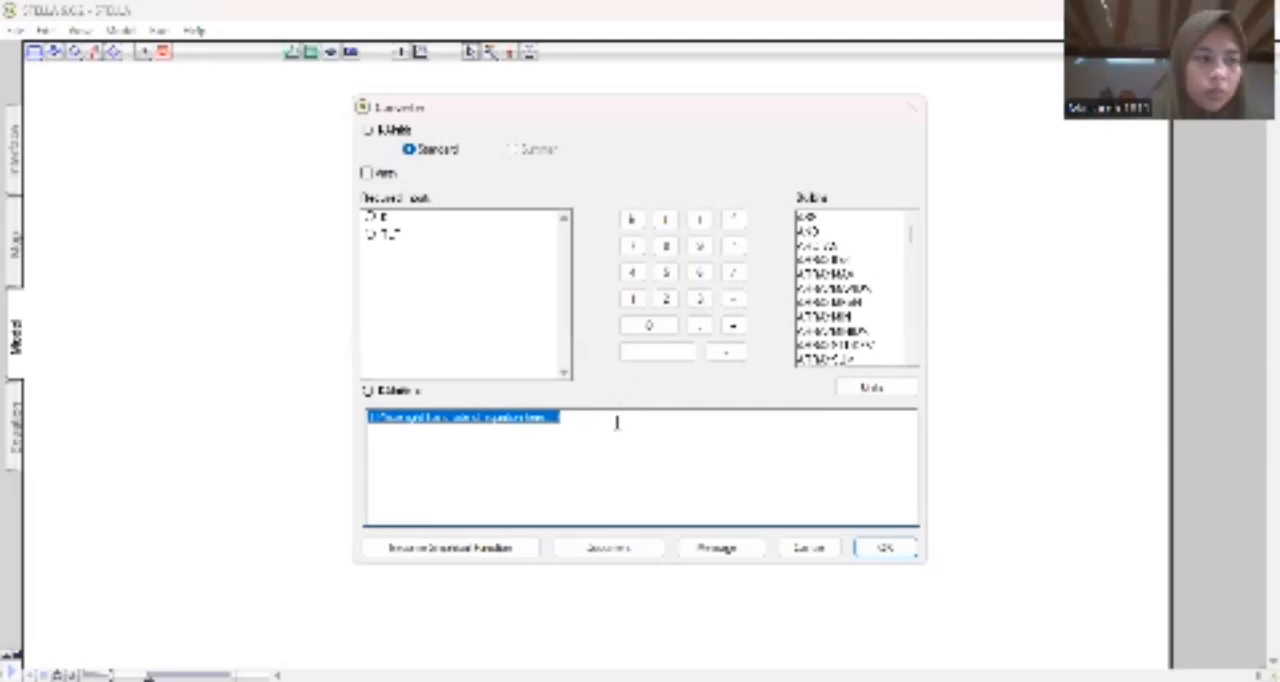
{"action": "type", "text": "0.4*"}
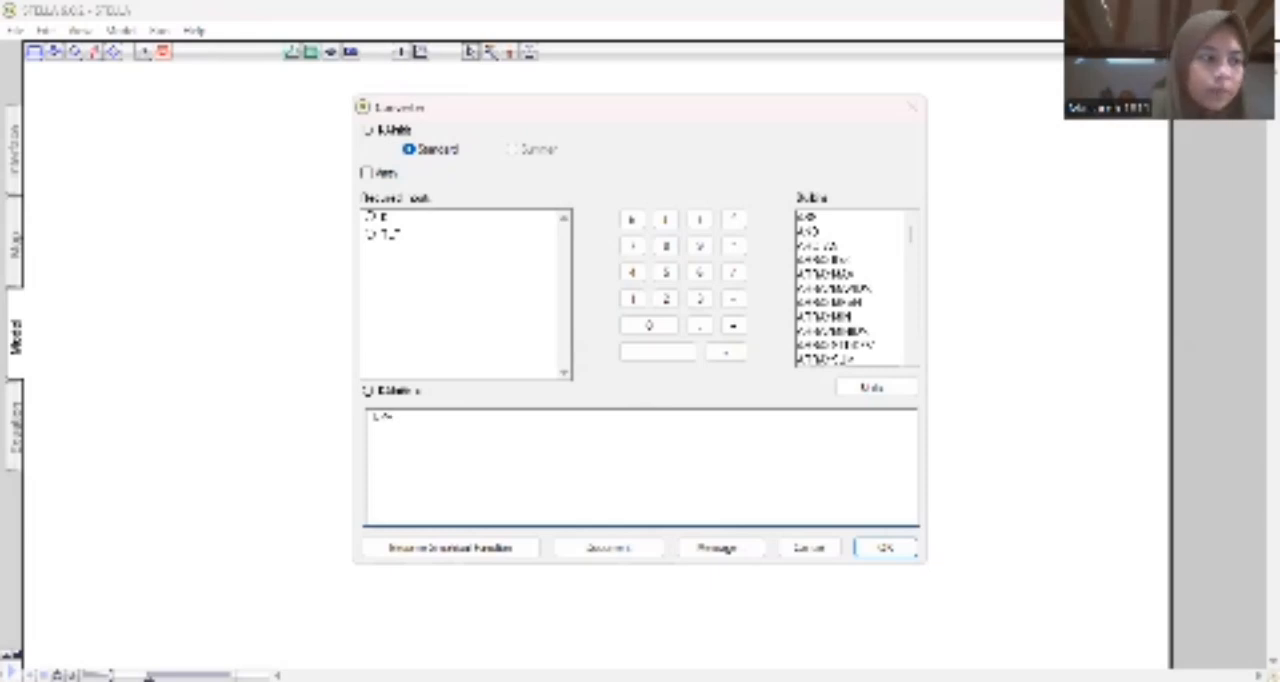
{"action": "type", "text": "5"}
{"action": "type", "text": "4"}
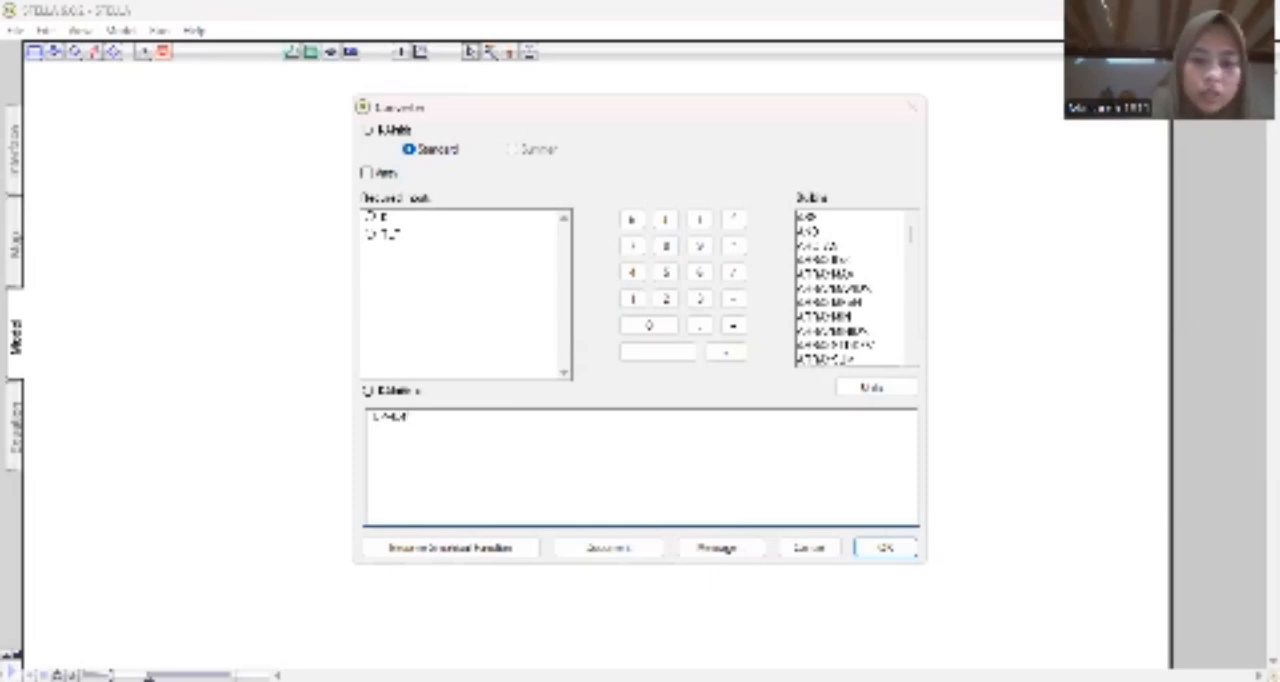
{"action": "type", "text": "46"}
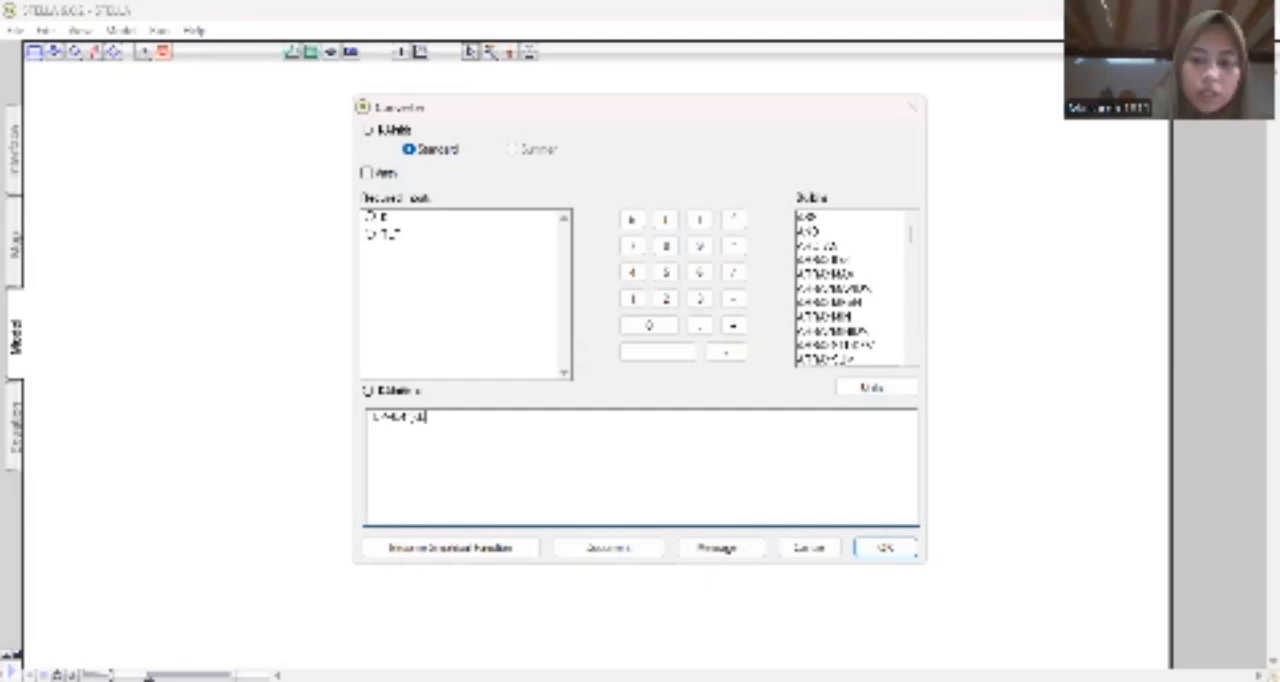
{"action": "type", "text": "4"}
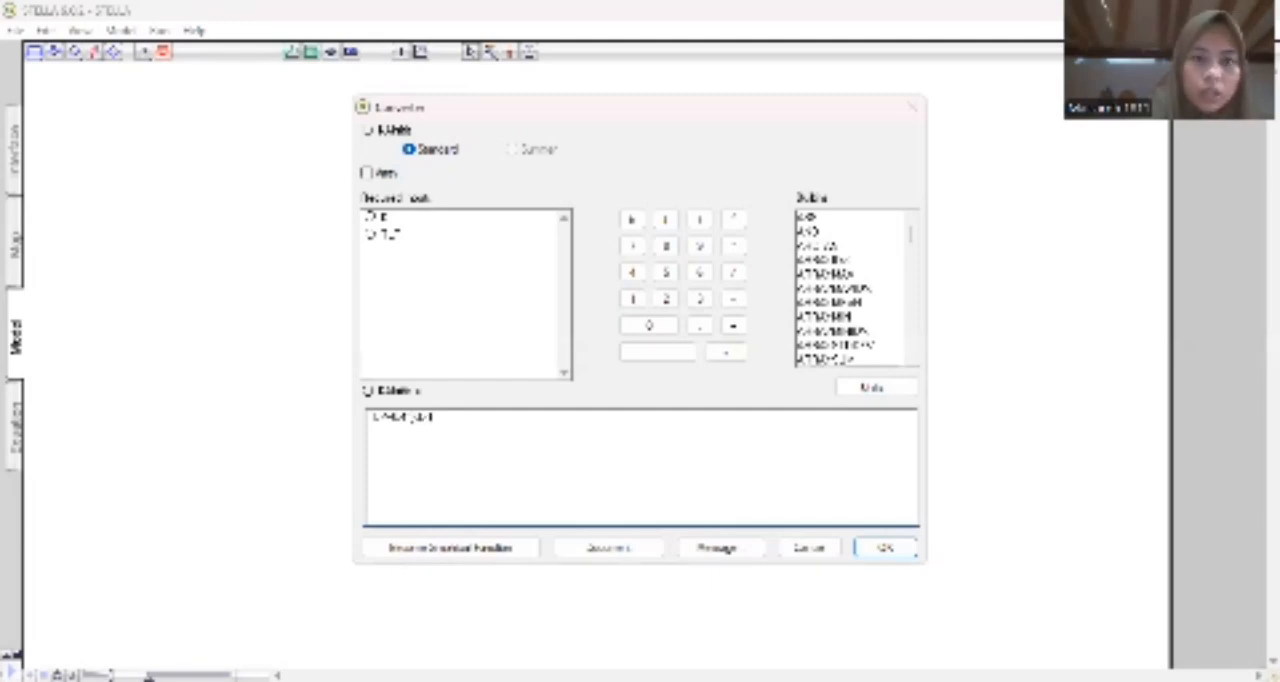
{"action": "type", "text": "8"}
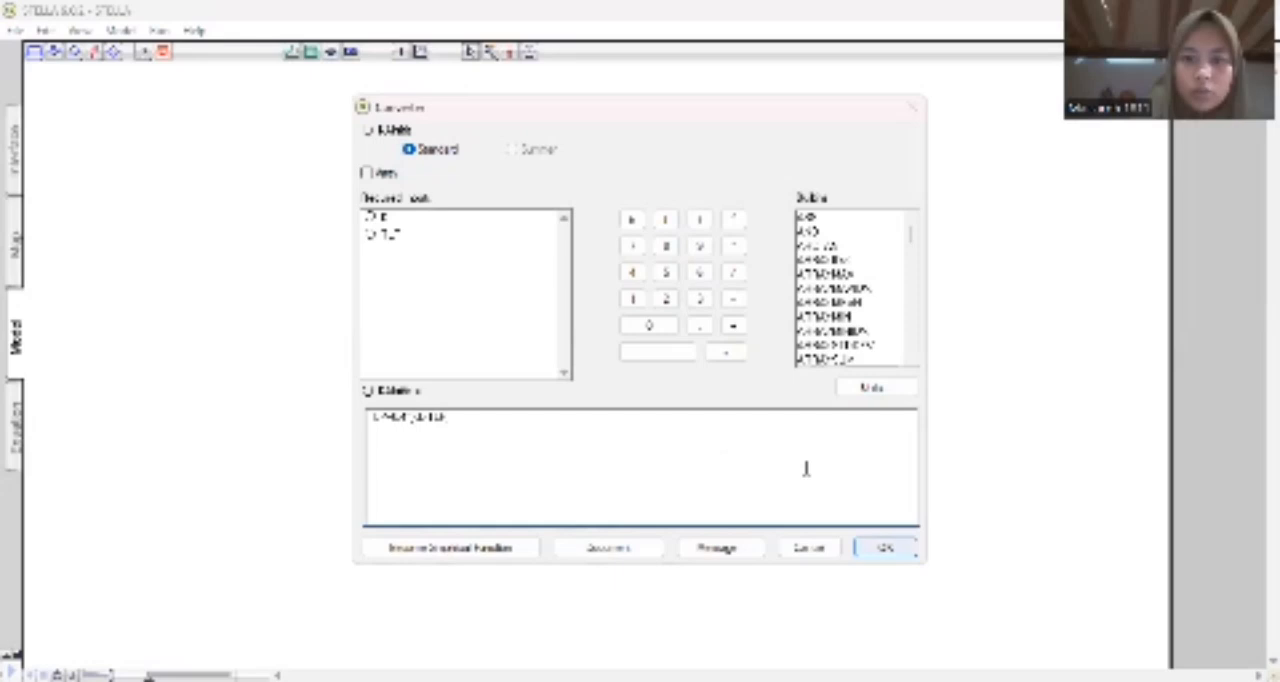
{"action": "left_click", "coordinate": [887, 547]}
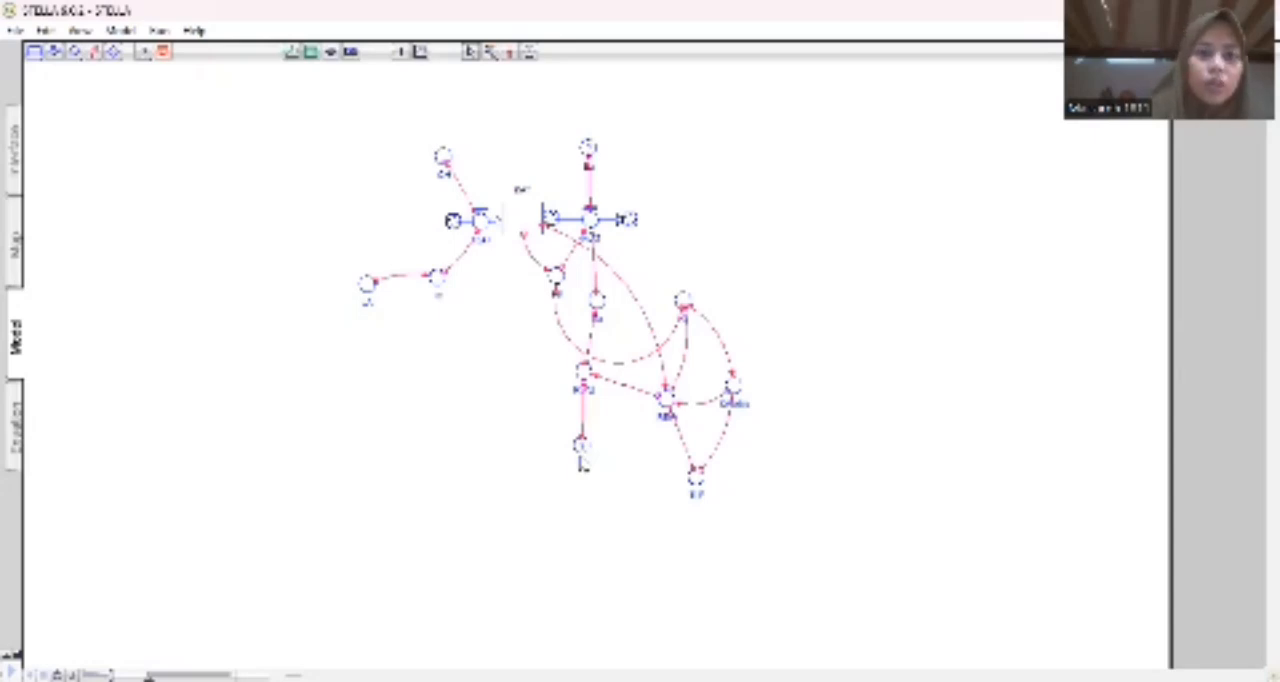
Place a ghost of the leftmost converter, LAI, beside the lower central chain and connect it to the bottom converter of that chain.
{"action": "left_click", "coordinate": [529, 51]}
{"action": "left_click", "coordinate": [364, 288]}
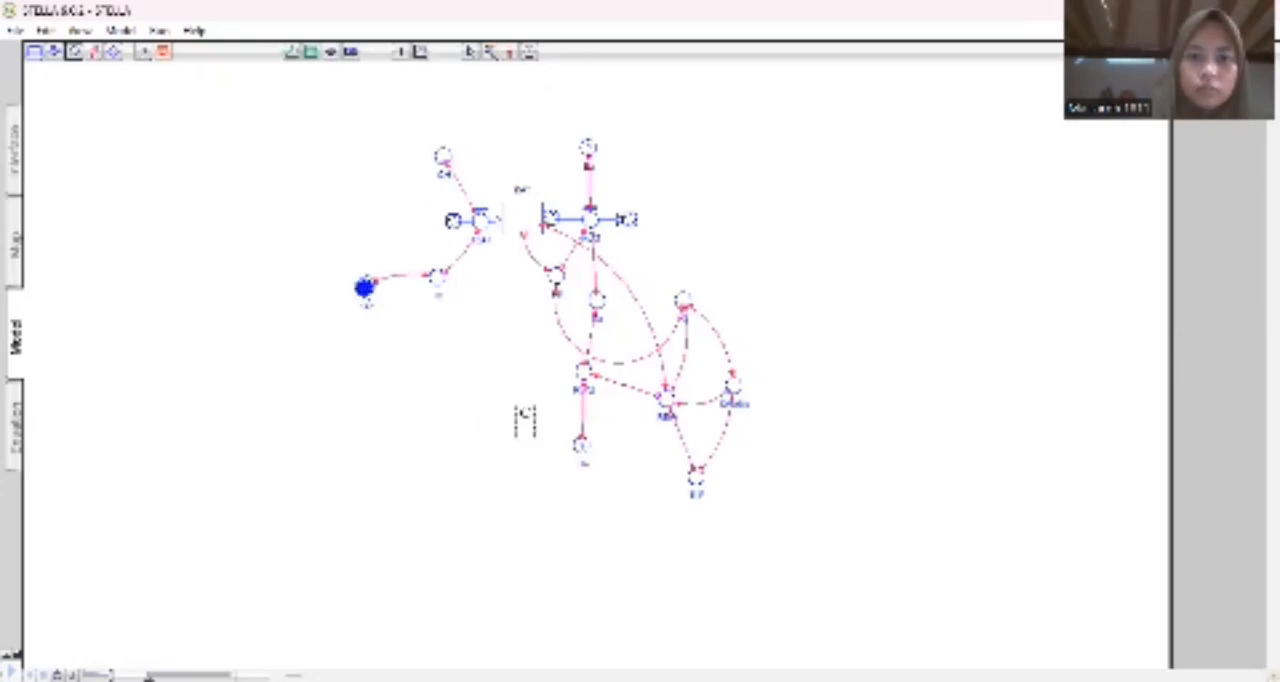
{"action": "key", "text": "Delete"}
{"action": "left_click", "coordinate": [532, 420]}
{"action": "left_click", "coordinate": [409, 386]}
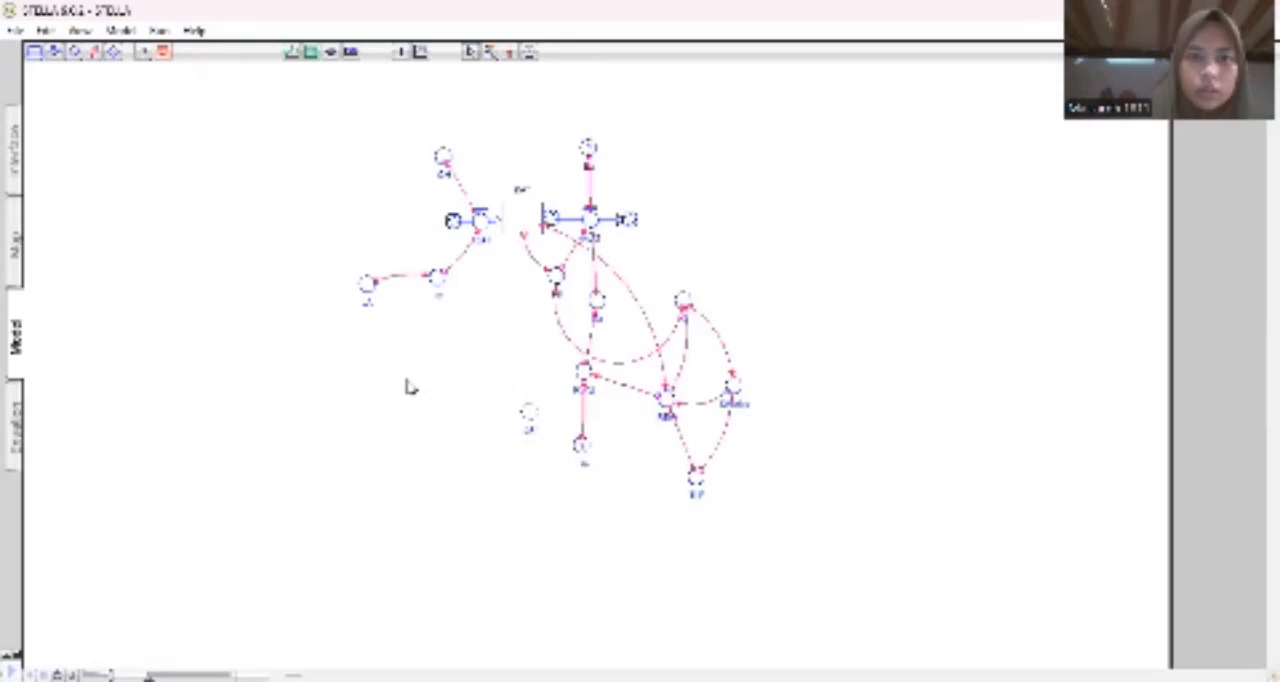
{"action": "left_click", "coordinate": [89, 55]}
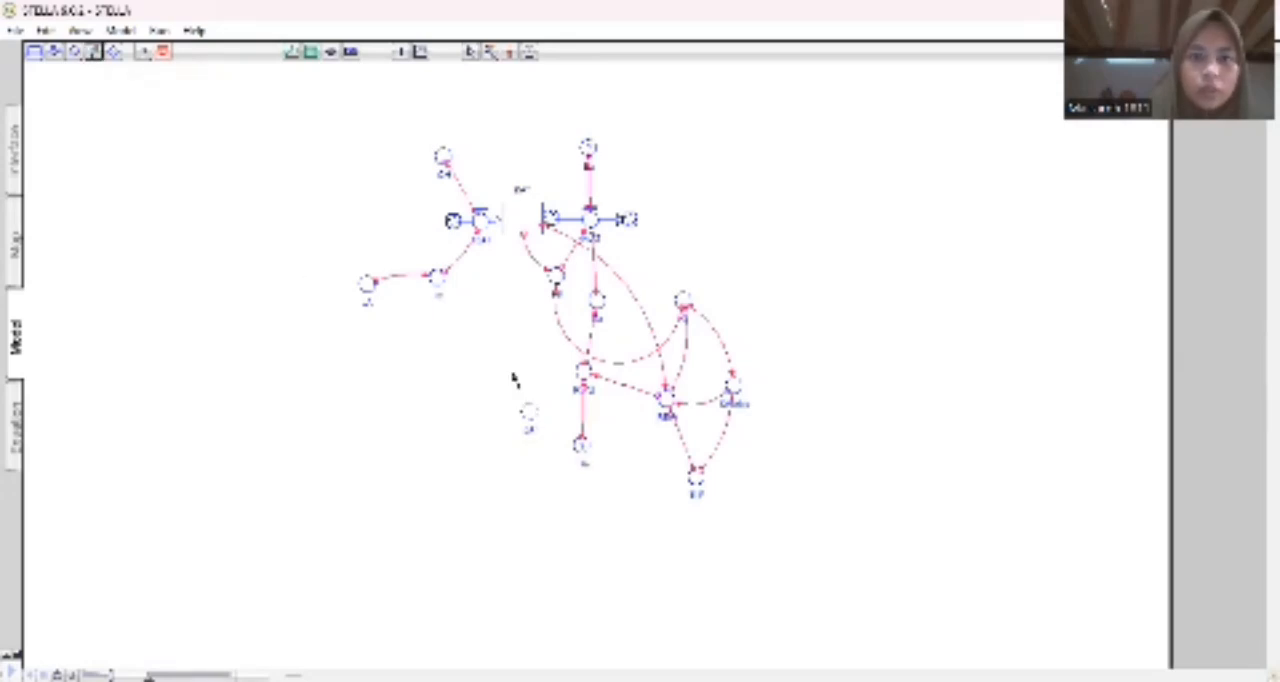
{"action": "left_click_drag", "start_coordinate": [531, 417], "coordinate": [582, 452]}
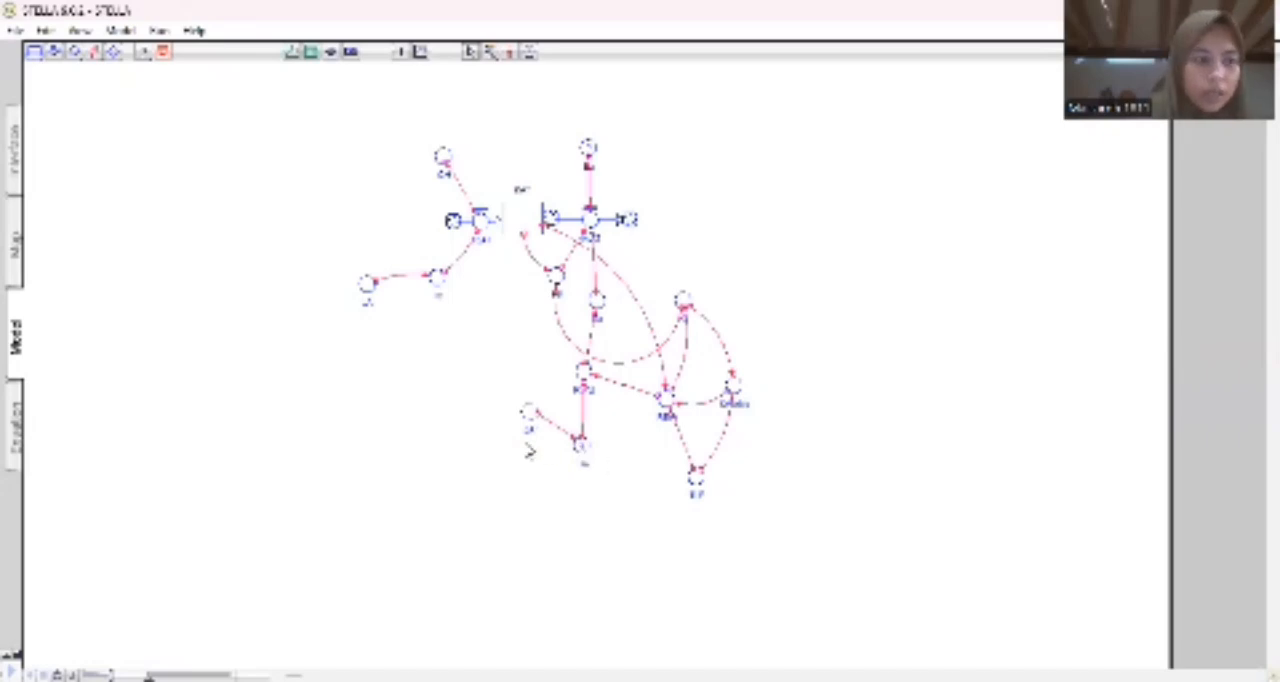
Add the converter ETm below the LAI ghost and connect it to the lower central converter.
{"action": "left_click", "coordinate": [75, 53]}
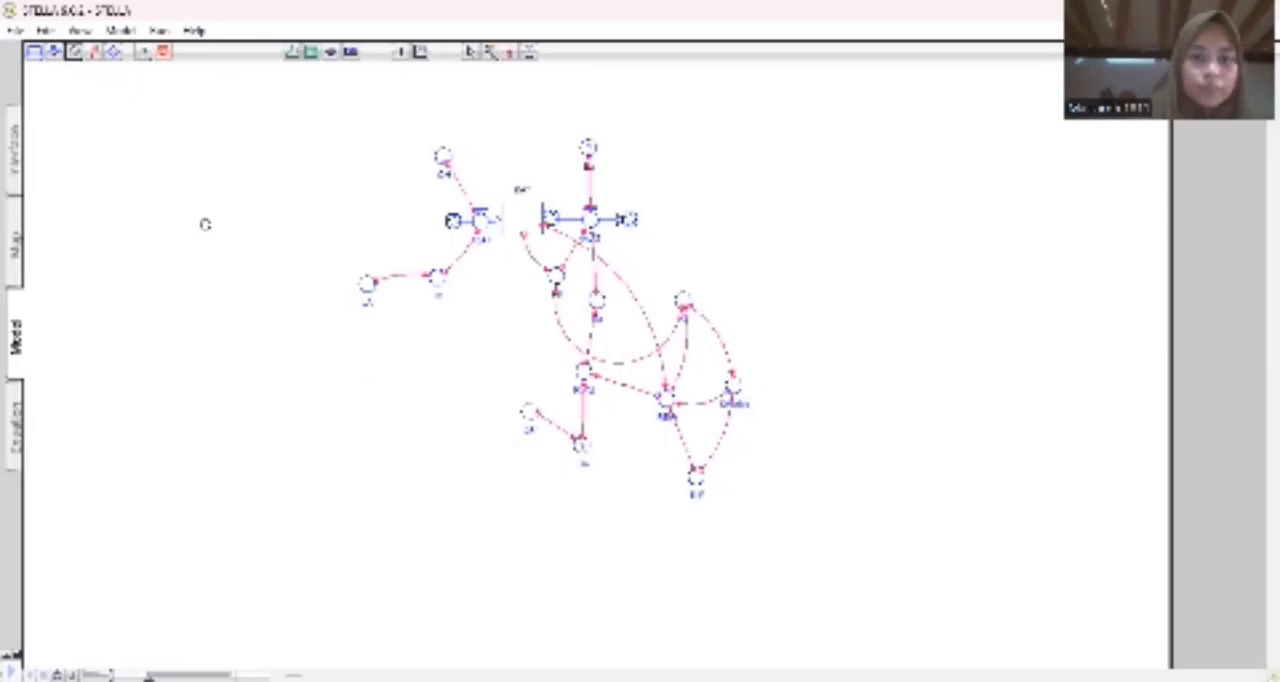
{"action": "left_click", "coordinate": [474, 466]}
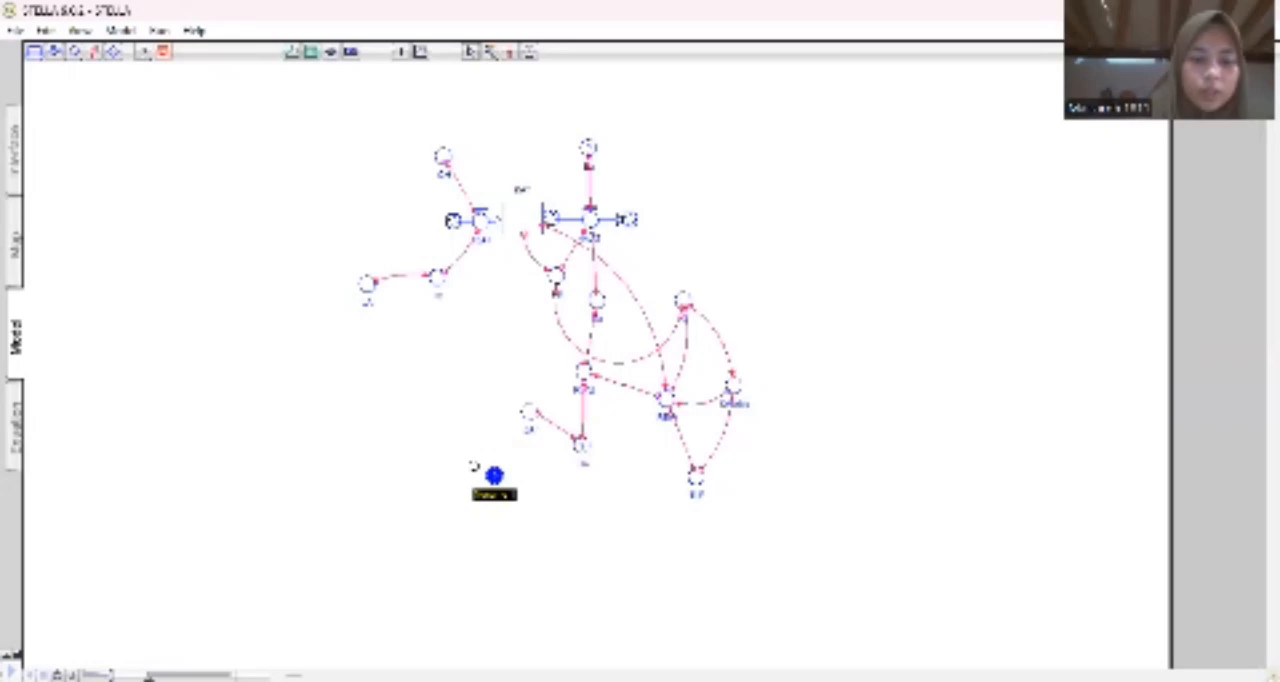
{"action": "key", "text": "BackSpace"}
{"action": "type", "text": "R"}
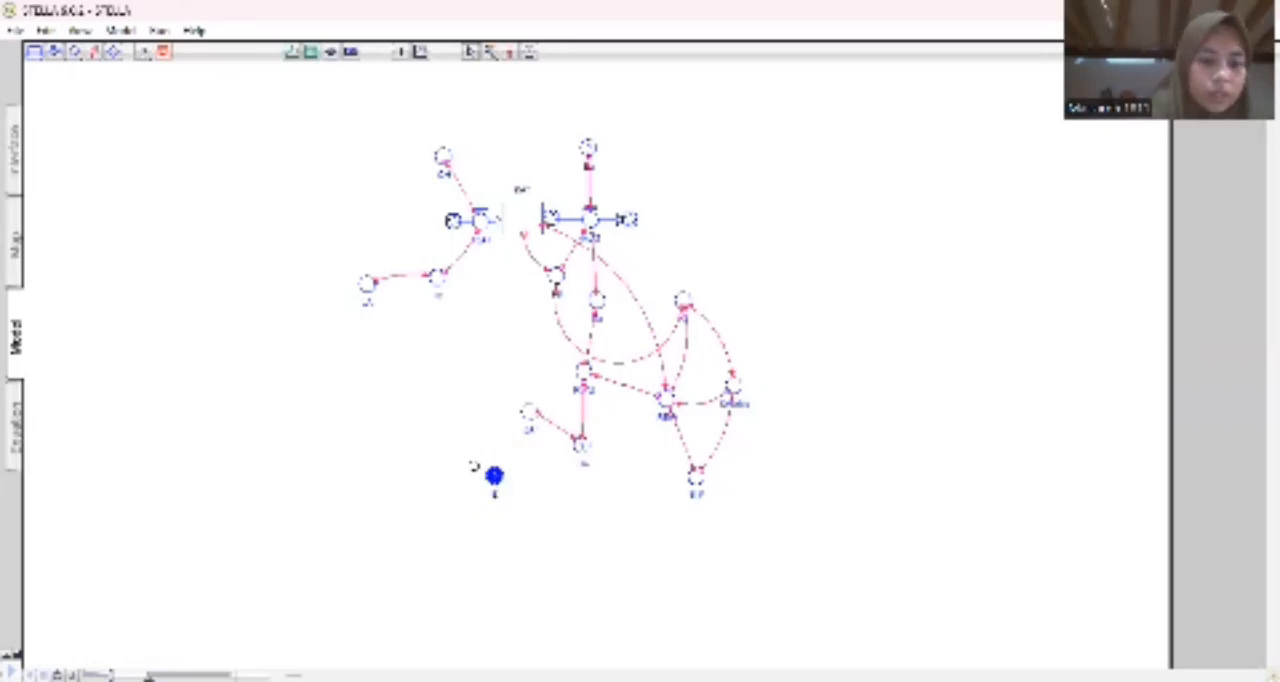
{"action": "type", "text": "Tw"}
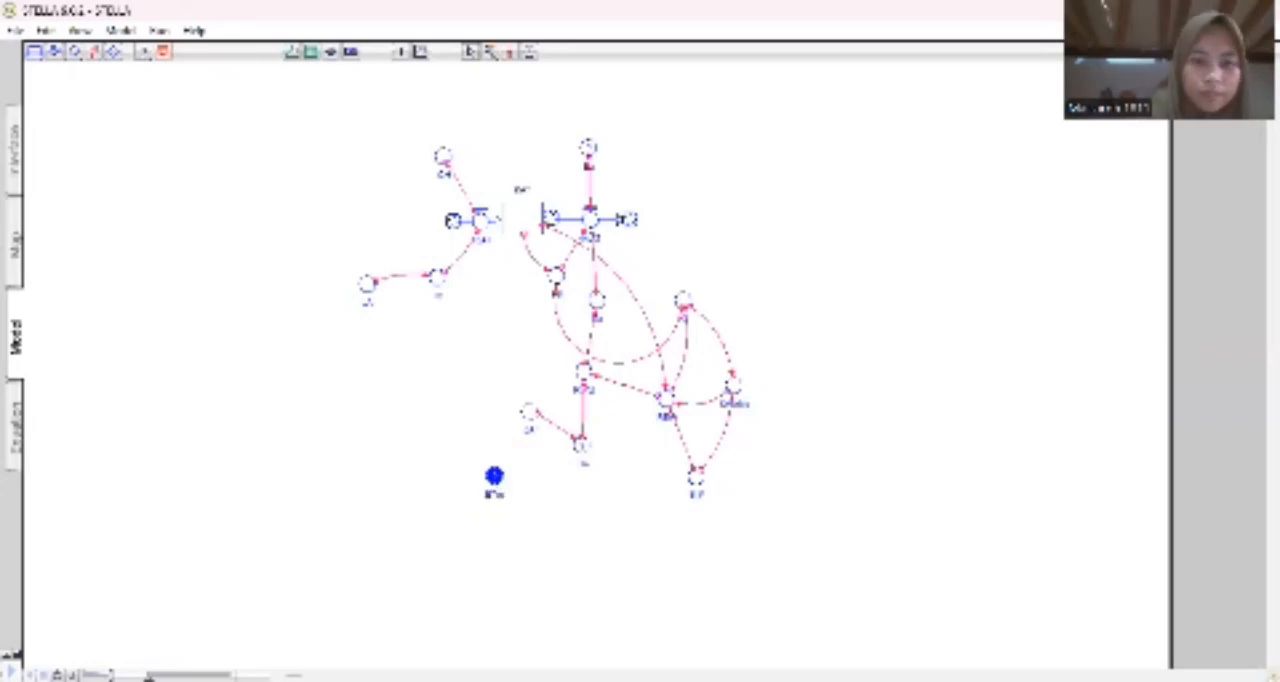
{"action": "left_click", "coordinate": [367, 283]}
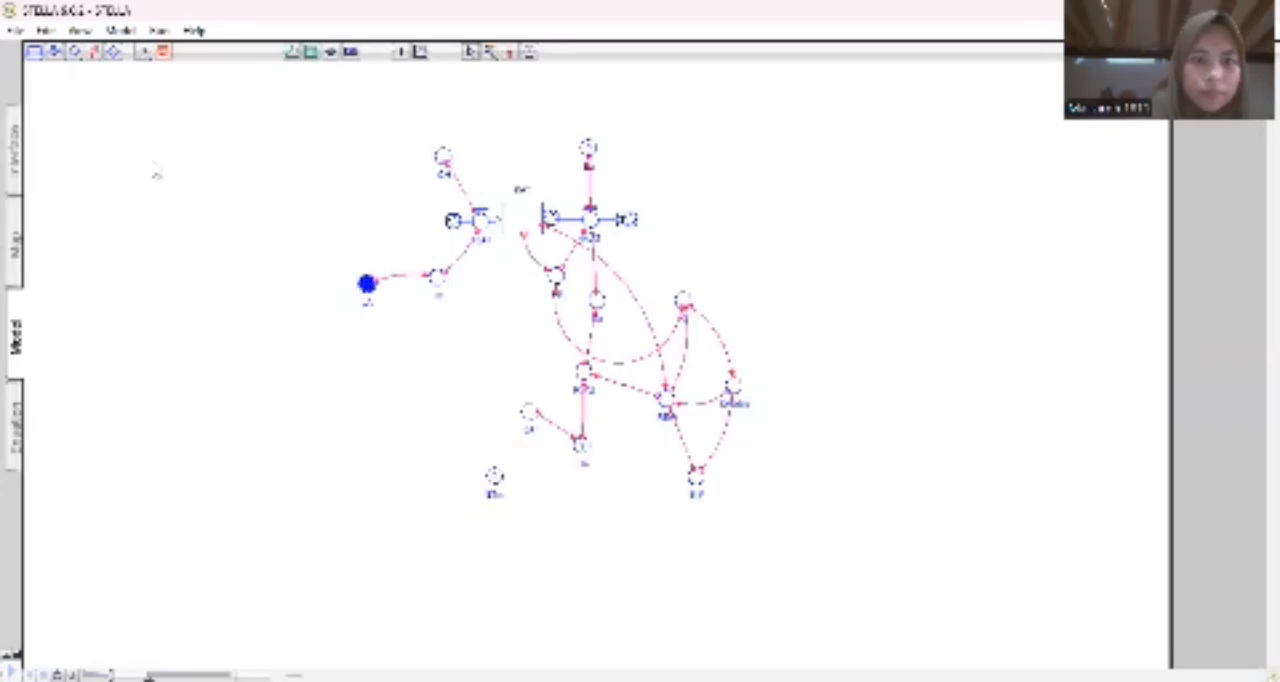
{"action": "left_click", "coordinate": [93, 52]}
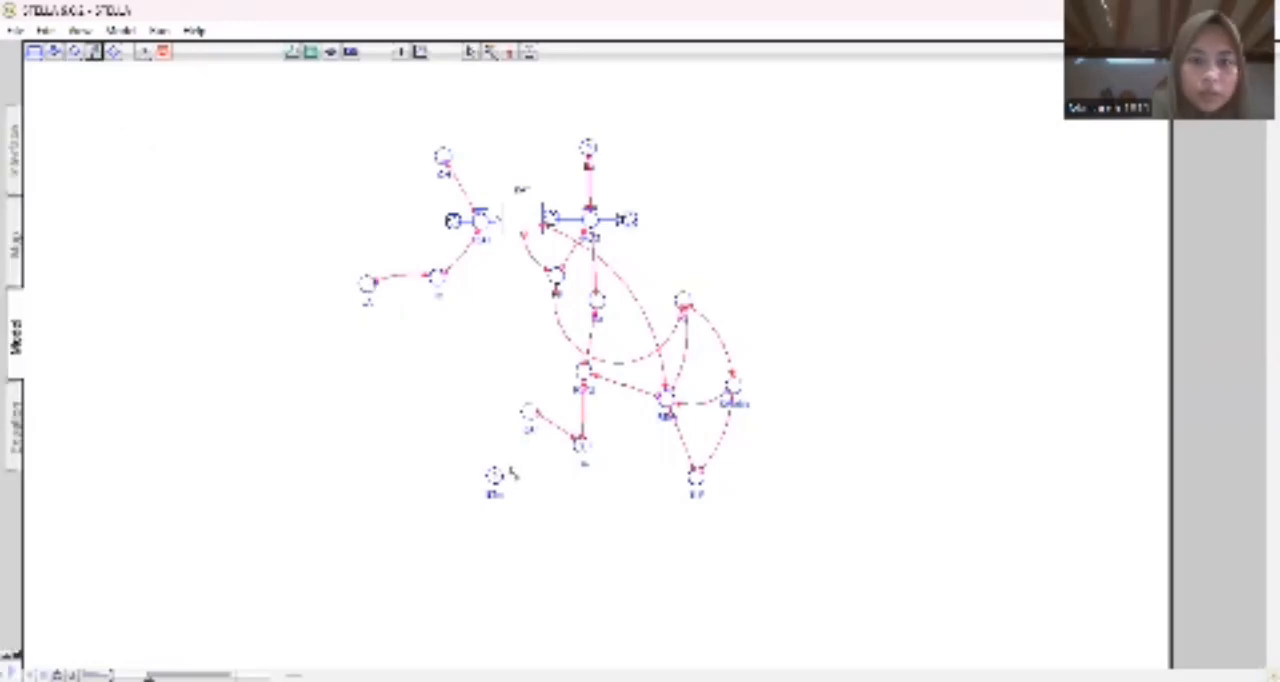
{"action": "left_click_drag", "start_coordinate": [498, 474], "coordinate": [581, 447]}
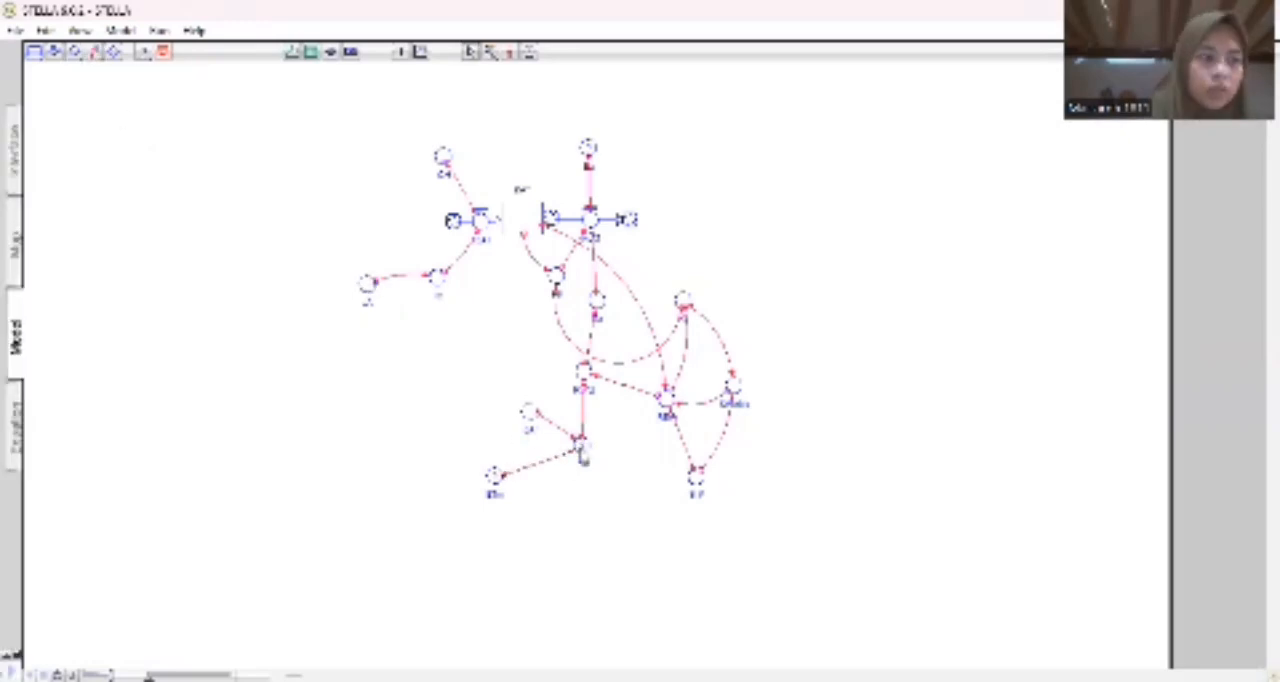
Add a converter named k directly below the lower central converter and connect it to that converter.
{"action": "left_click", "coordinate": [75, 53]}
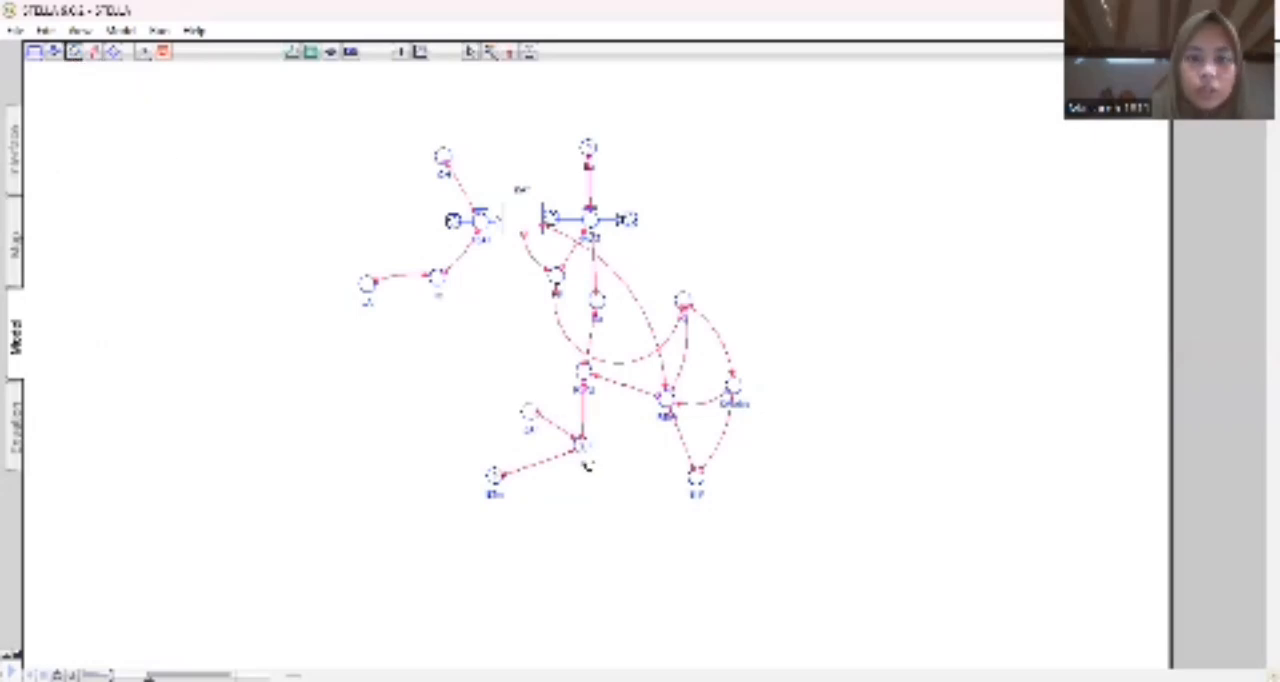
{"action": "left_click", "coordinate": [583, 507]}
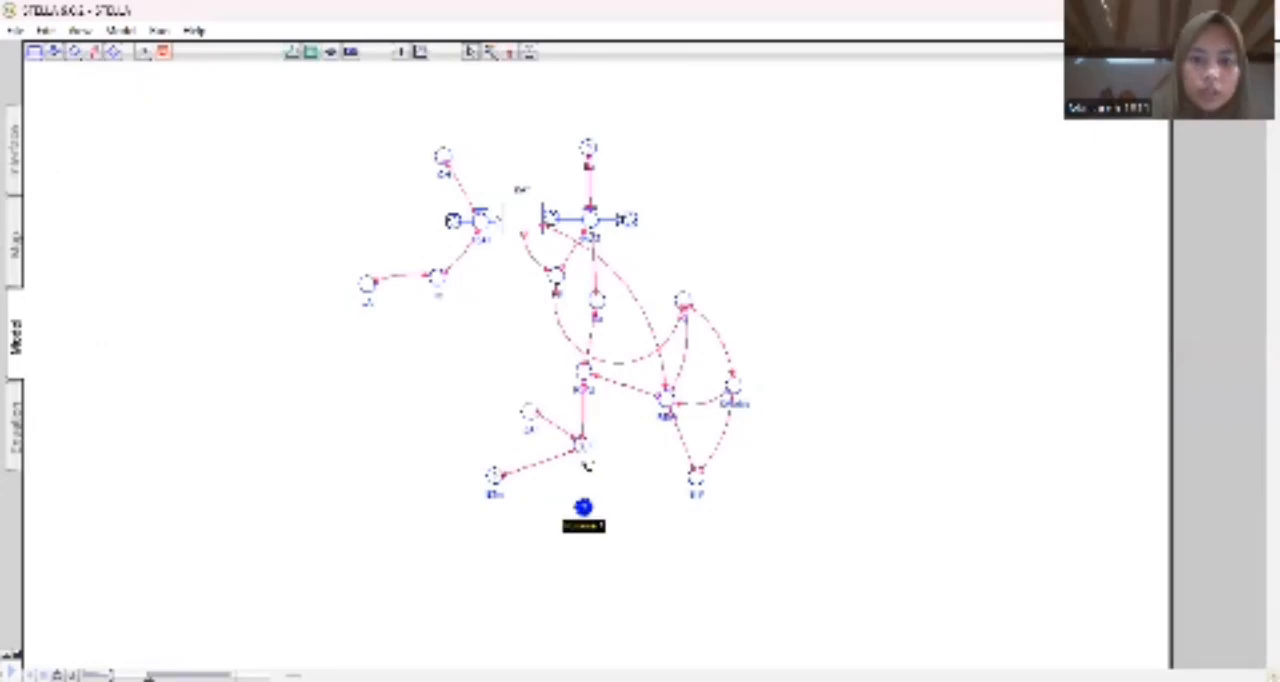
{"action": "left_click", "coordinate": [94, 52]}
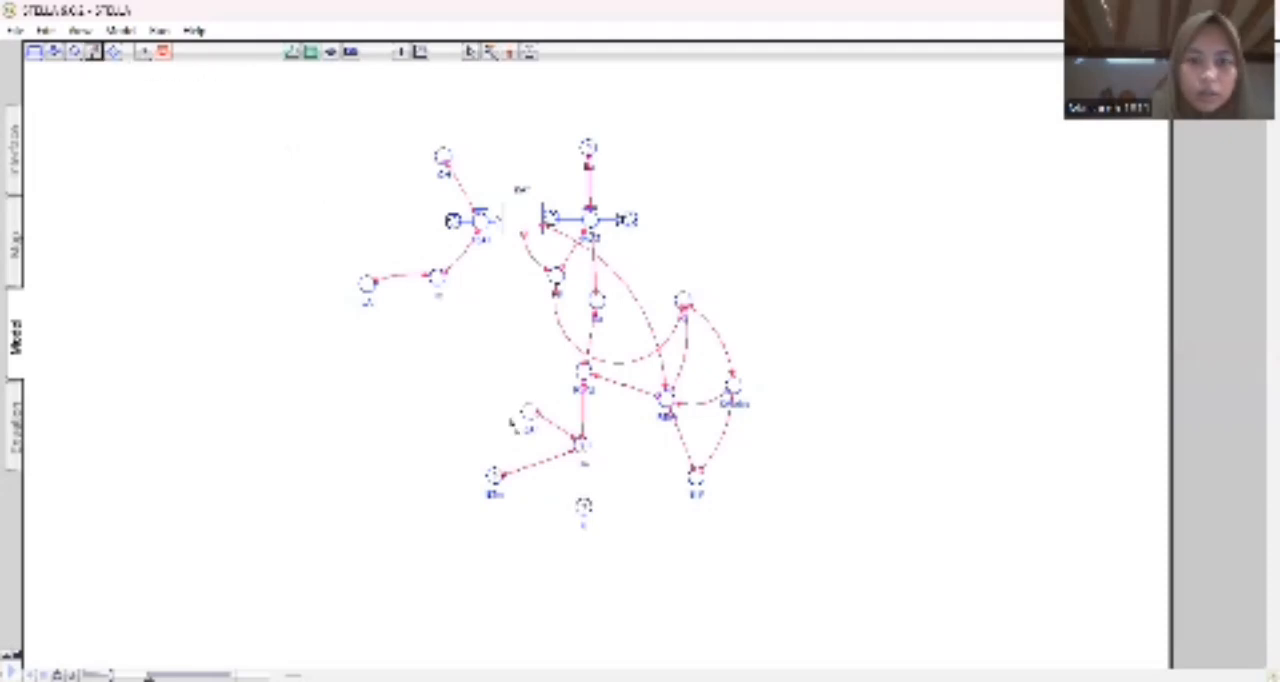
{"action": "left_click_drag", "start_coordinate": [583, 505], "coordinate": [580, 445]}
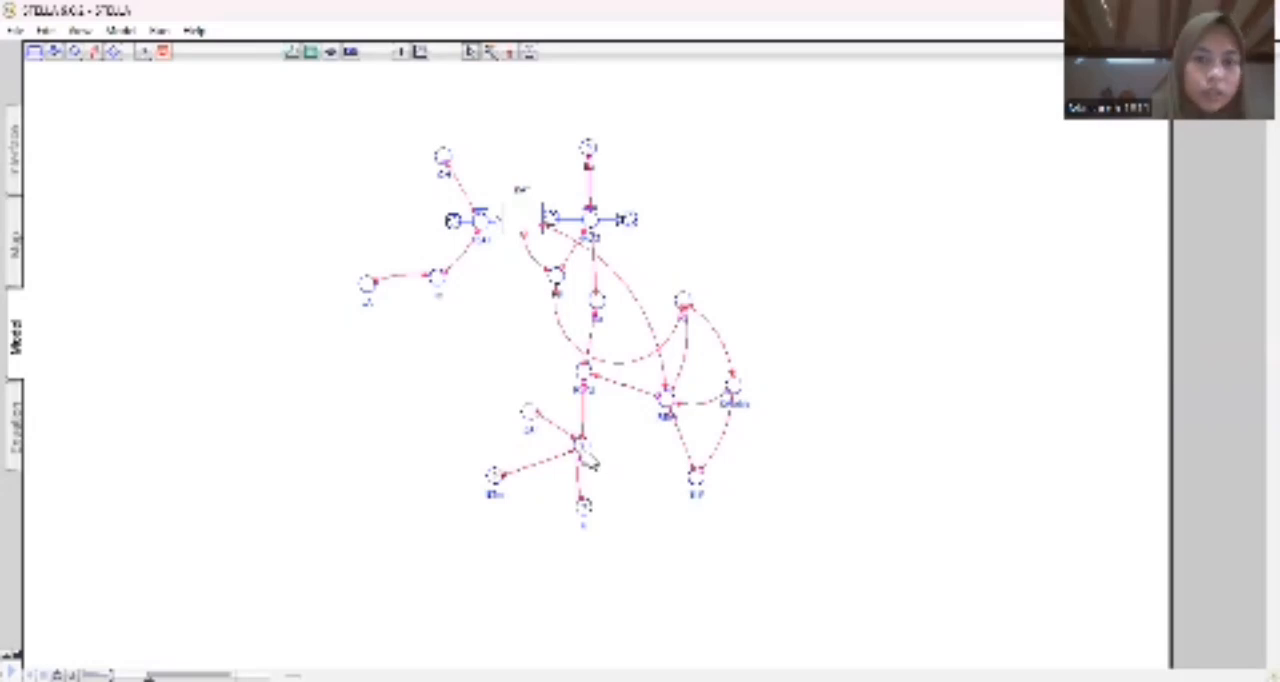
Define the lower central converter's equation as ETm multiplied by an expression containing k and LAI.
{"action": "left_click", "coordinate": [581, 445]}
{"action": "double_click", "coordinate": [581, 445]}
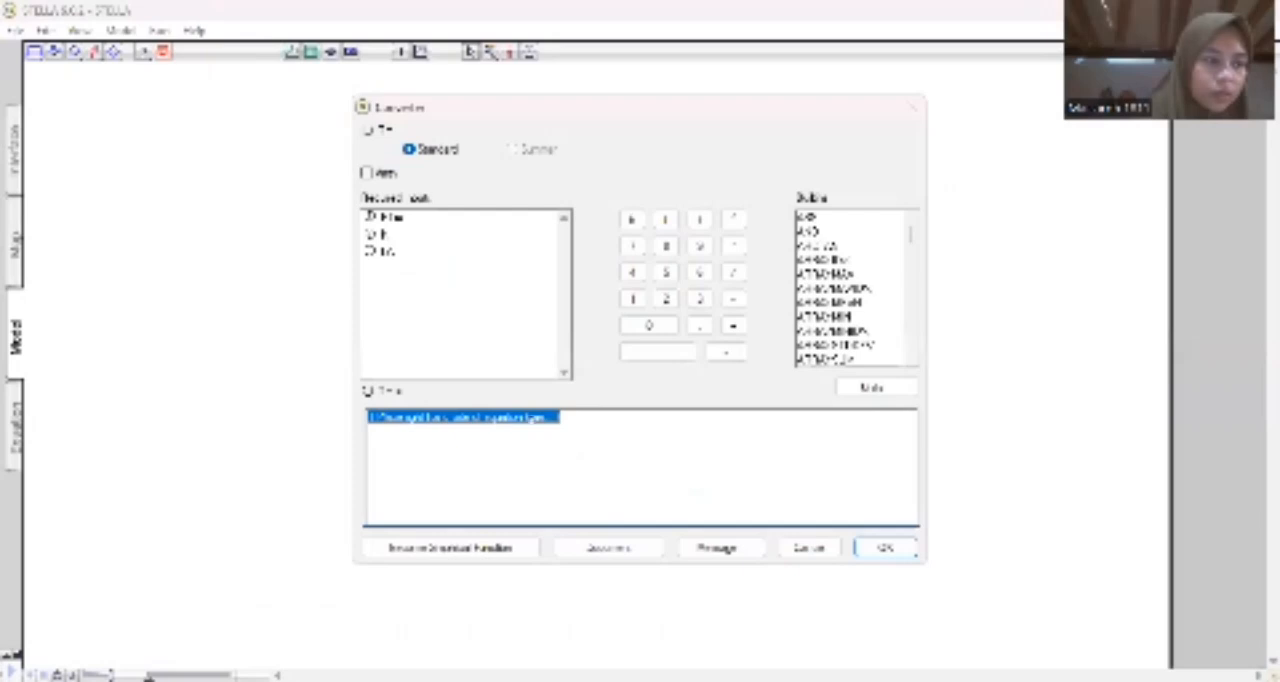
{"action": "left_click", "coordinate": [408, 220]}
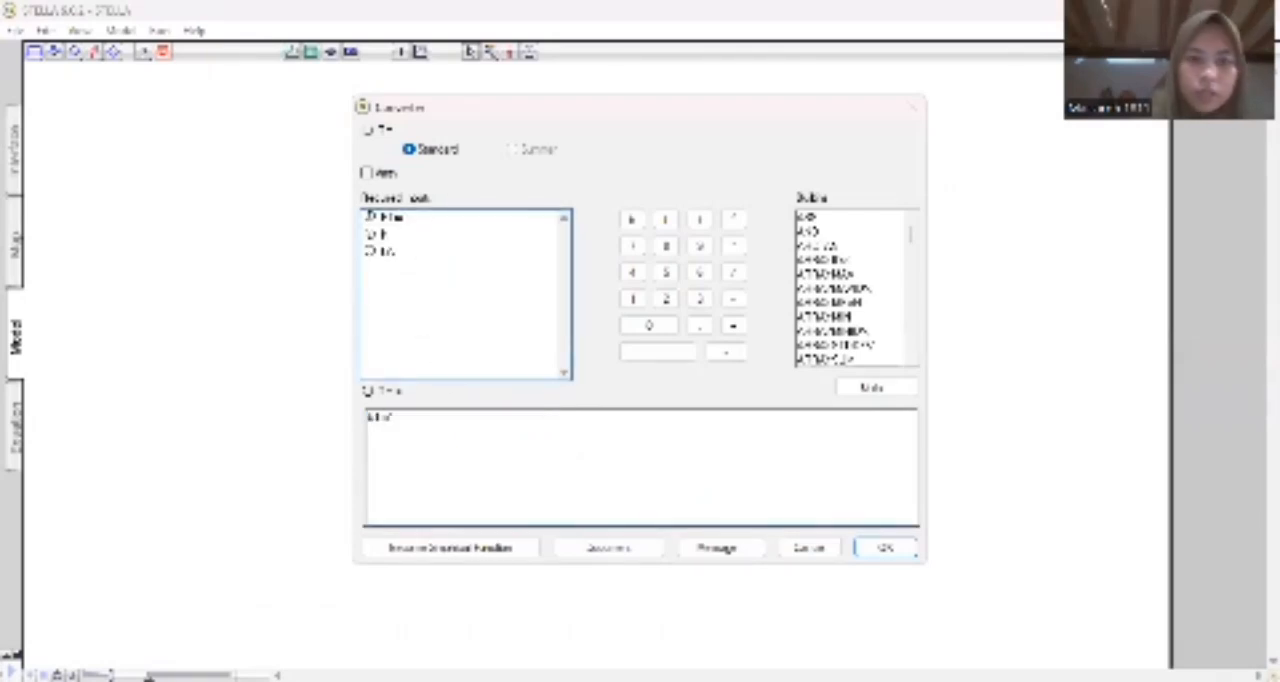
{"action": "type", "text": "*"}
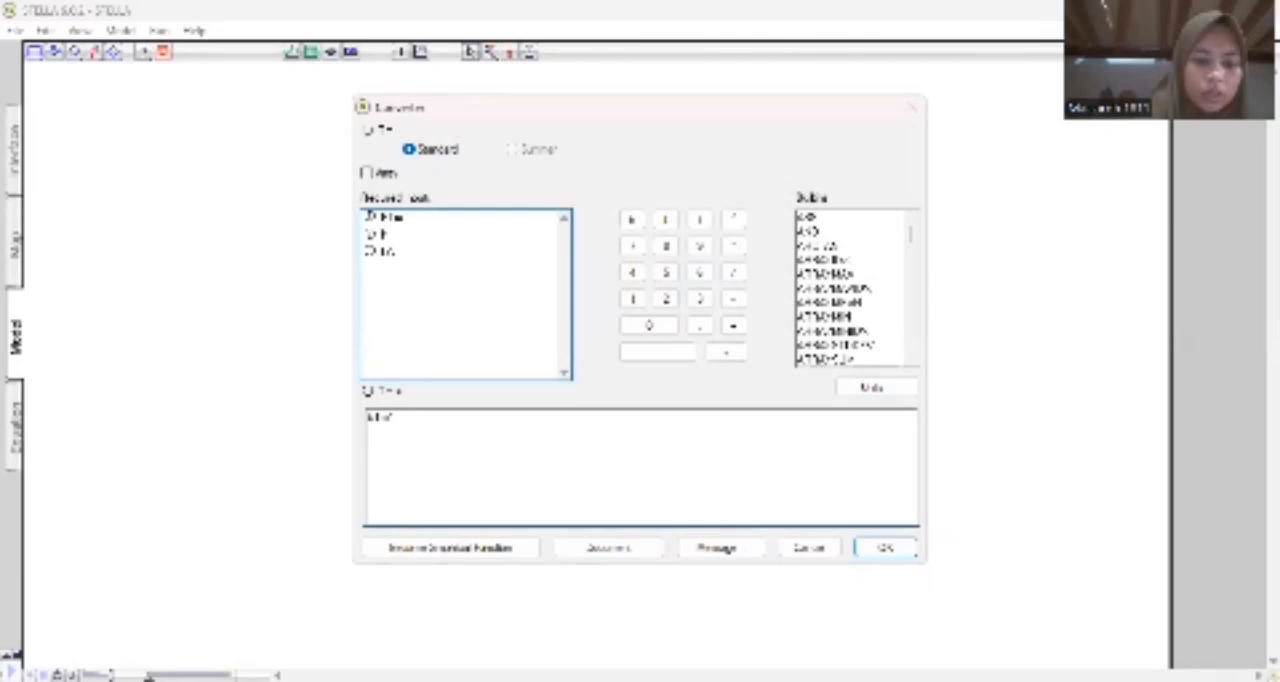
{"action": "type", "text": "(1-N/K"}
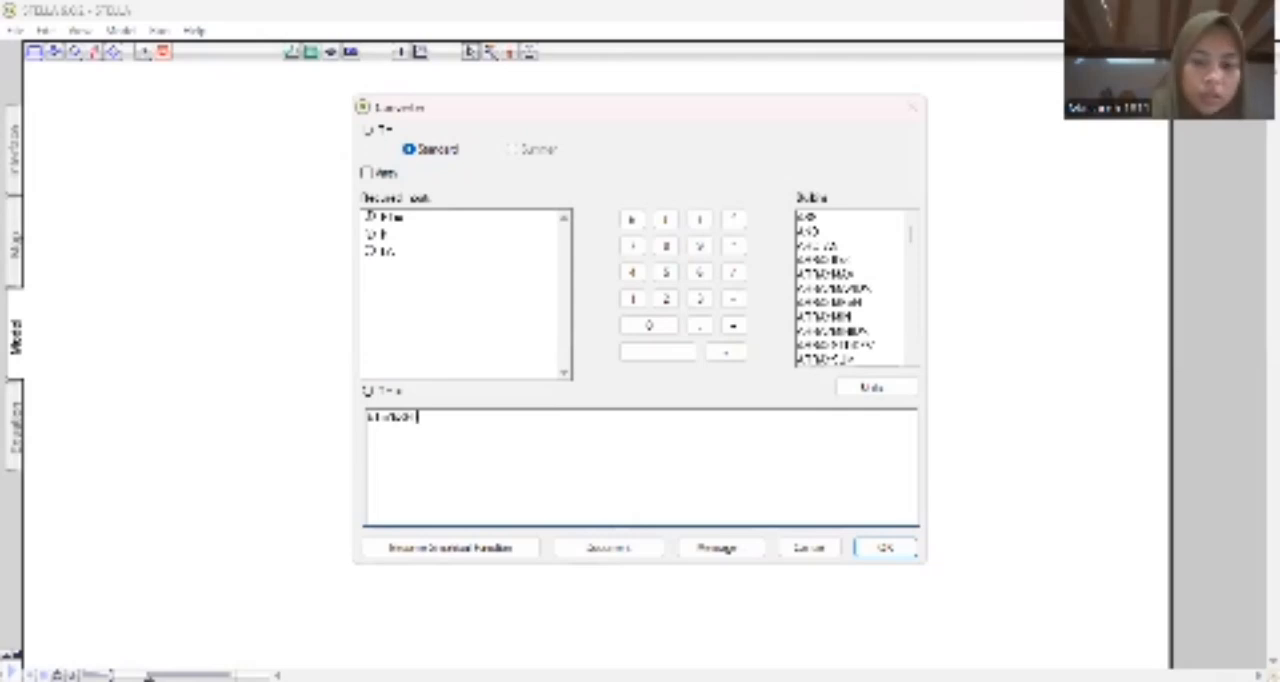
{"action": "type", "text": "-k"}
{"action": "key", "text": "BackSpace"}
{"action": "key", "text": "Caps_Lock"}
{"action": "type", "text": "k"}
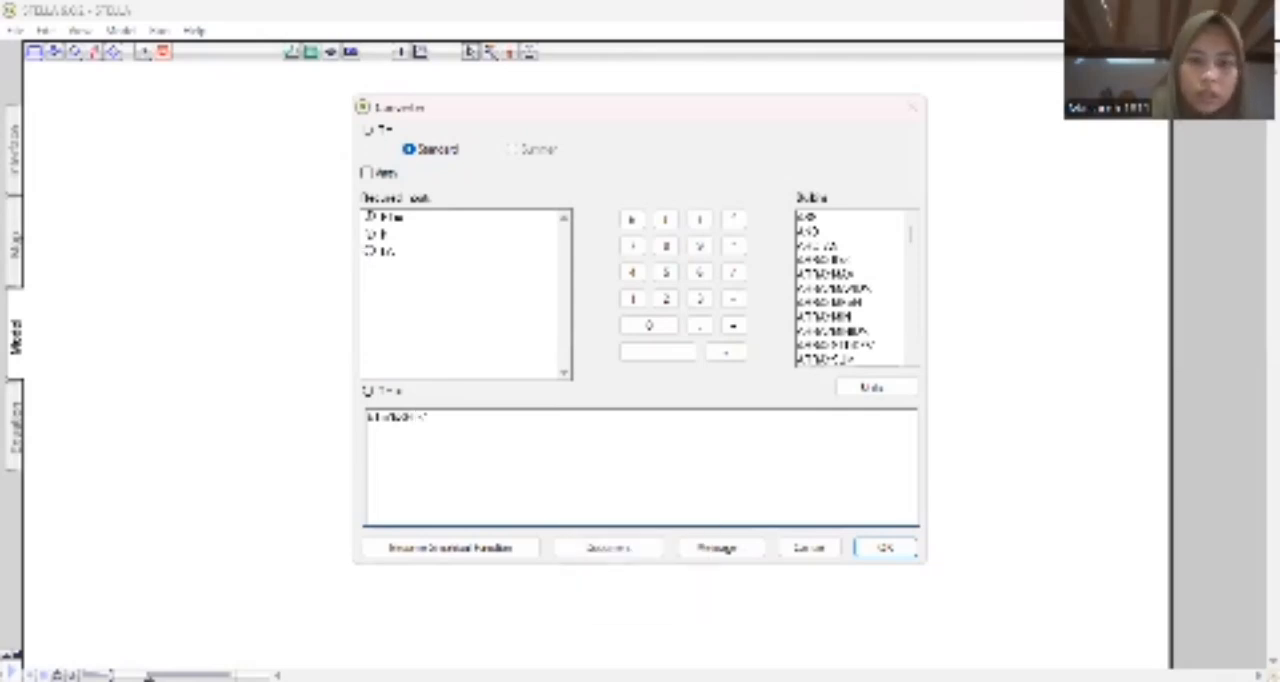
{"action": "type", "text": "*Hlue*LAI"}
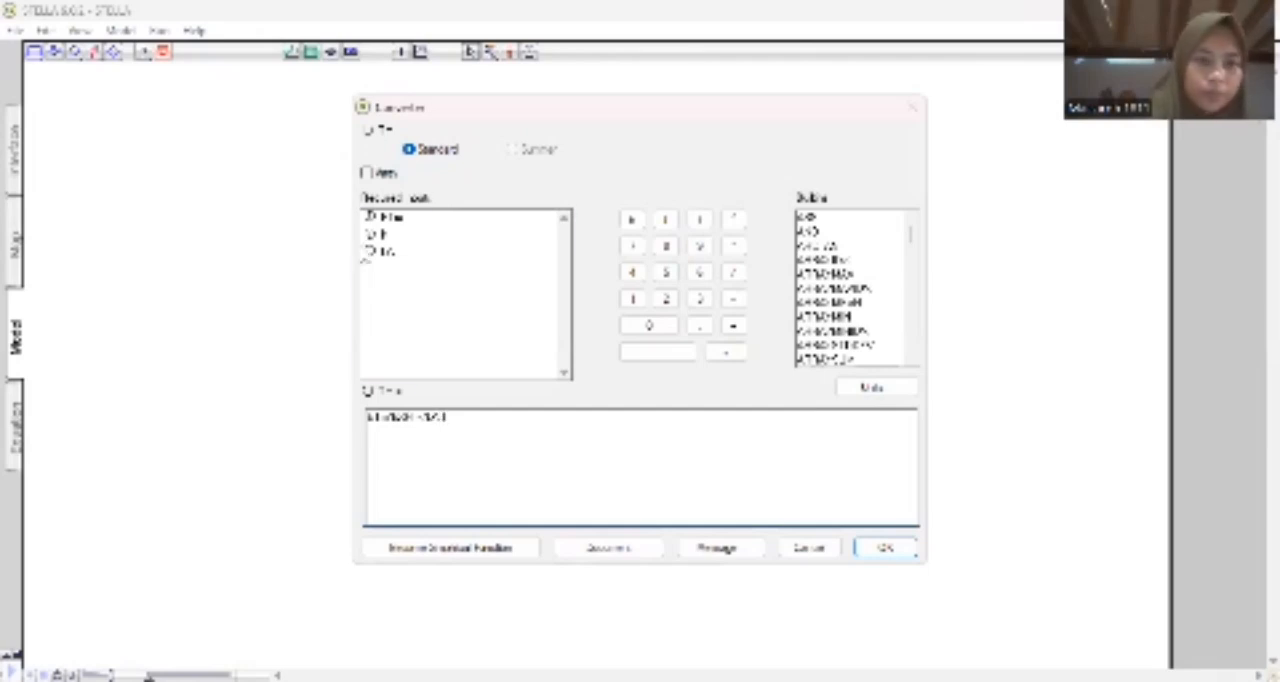
{"action": "left_click", "coordinate": [894, 554]}
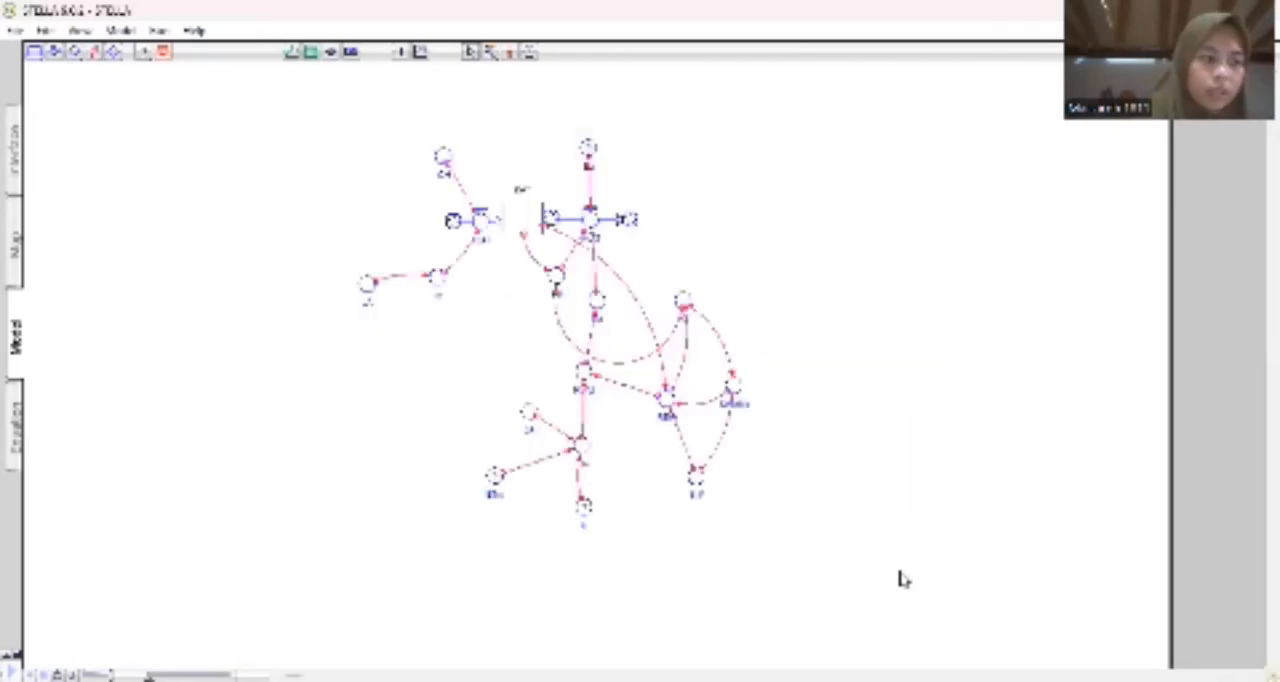
Define the converter k with a constant decimal value.
{"action": "double_click", "coordinate": [583, 506]}
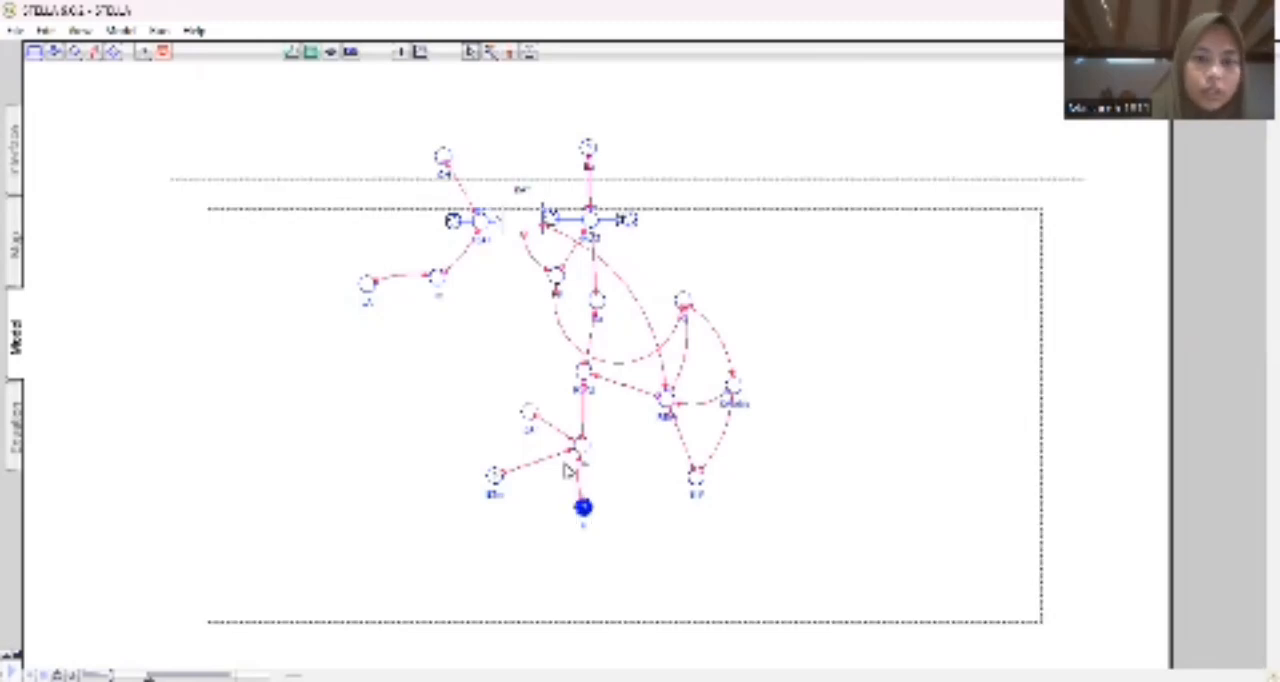
{"action": "type", "text": "0"}
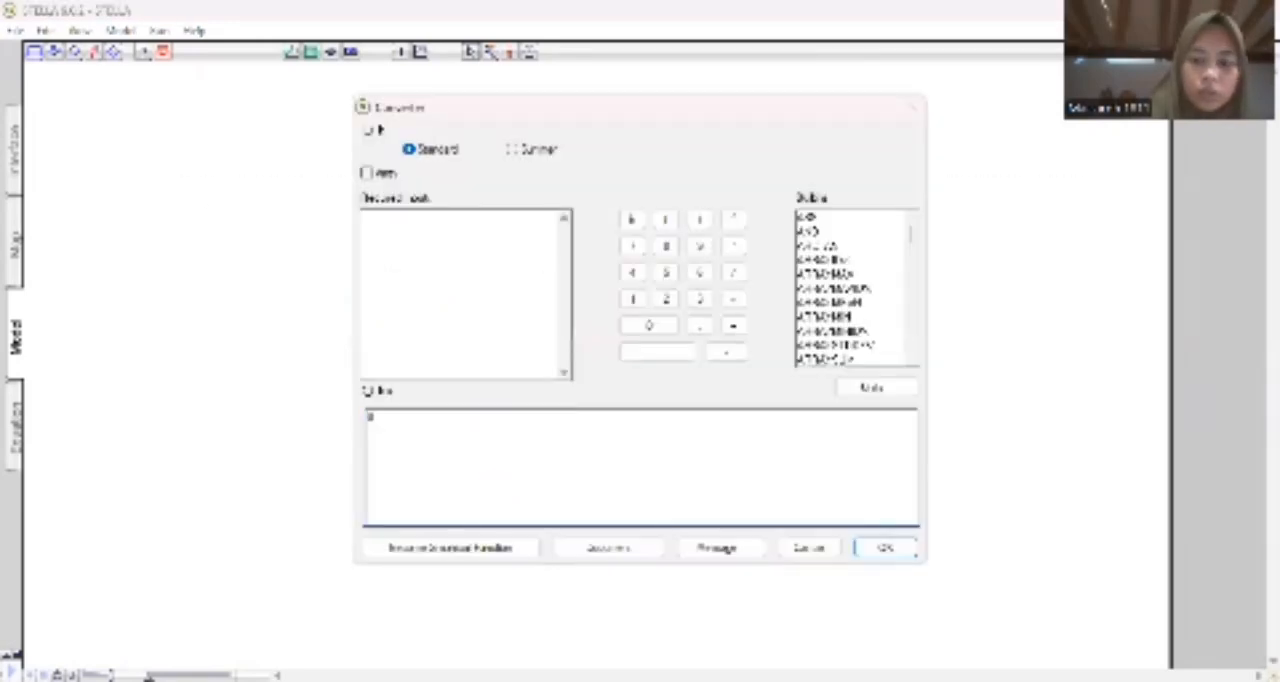
{"action": "type", "text": ".1"}
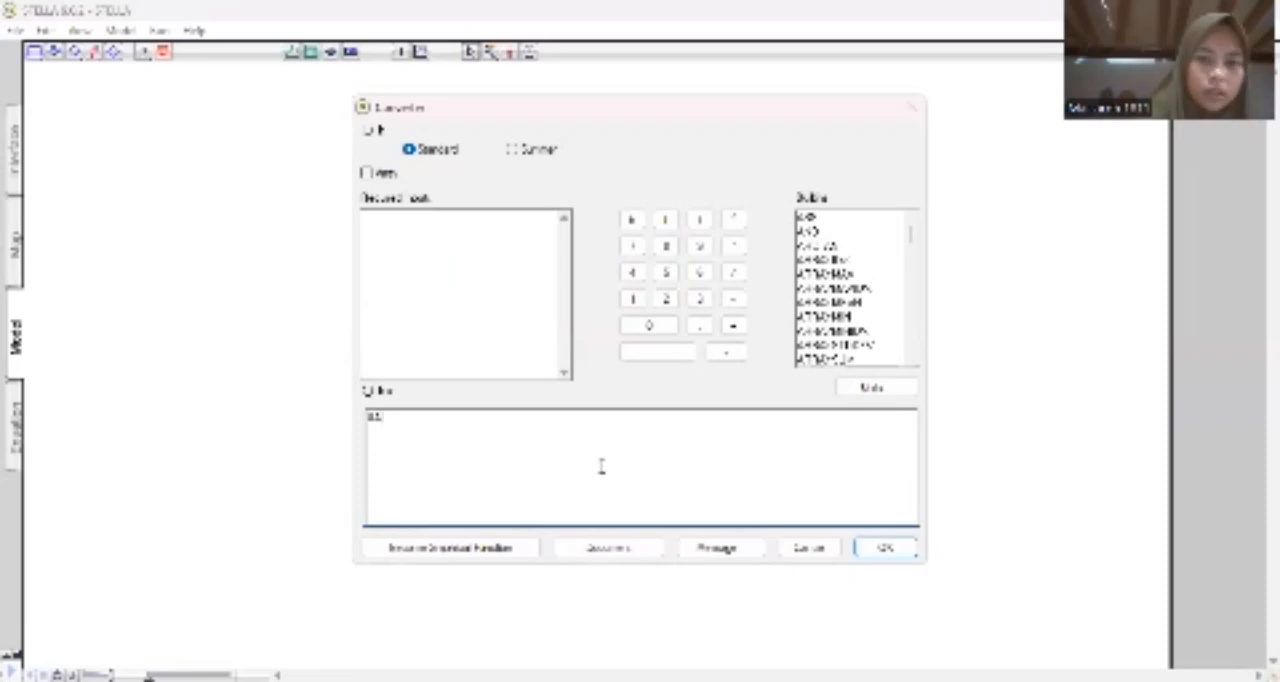
{"action": "key", "text": "Tab"}
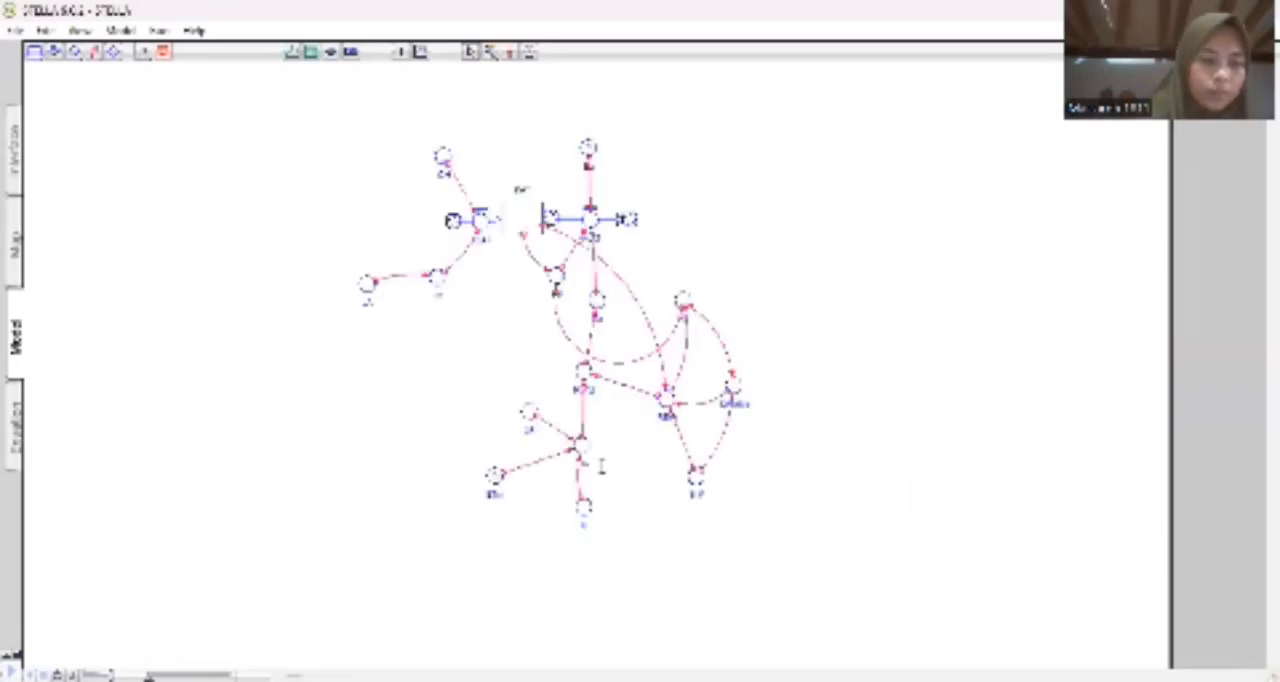
{"action": "key", "text": "Return"}
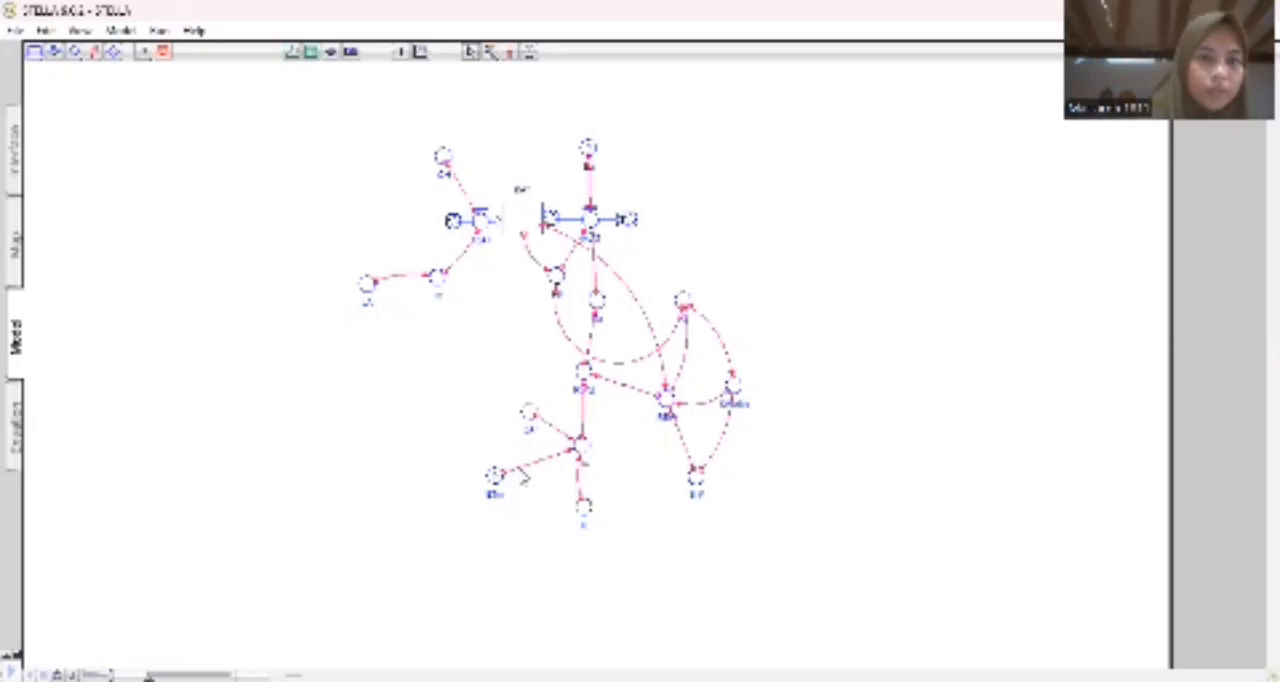
Add a converter named gamma beside ETm and connect it to ETm.
{"action": "scroll", "coordinate": [521, 475], "scroll_direction": "down", "scroll_amount": 3}
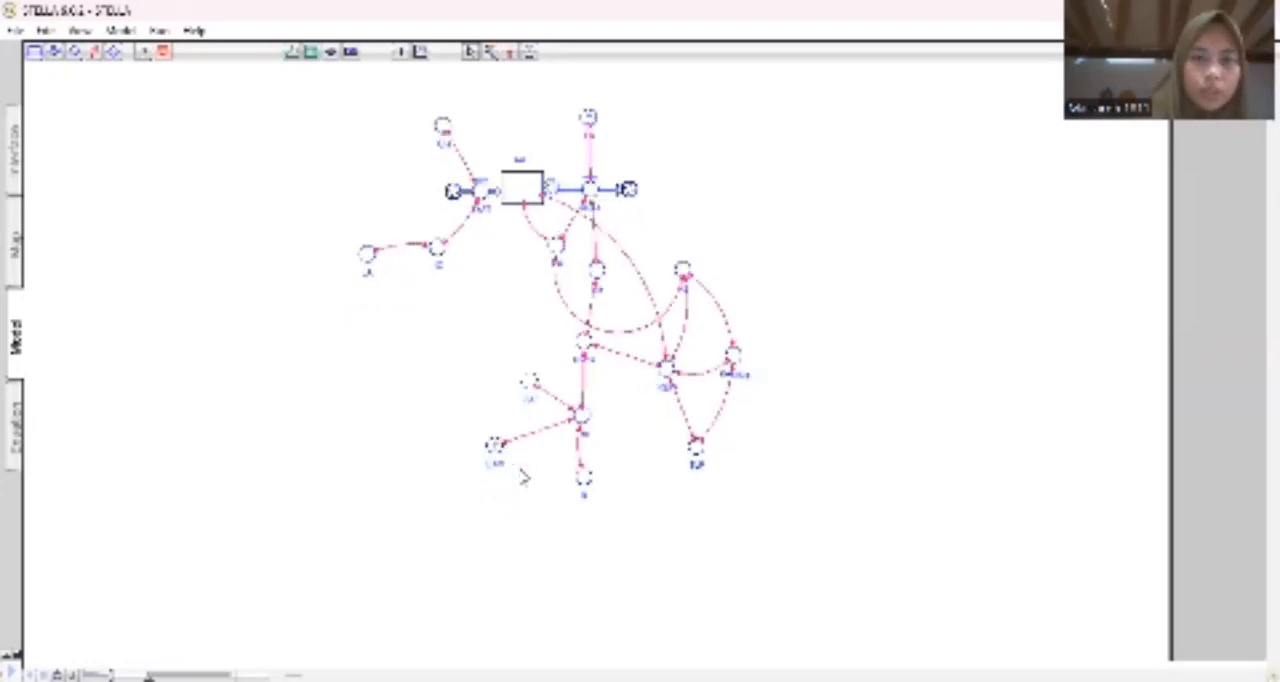
{"action": "scroll", "coordinate": [523, 477], "scroll_direction": "down", "scroll_amount": 2}
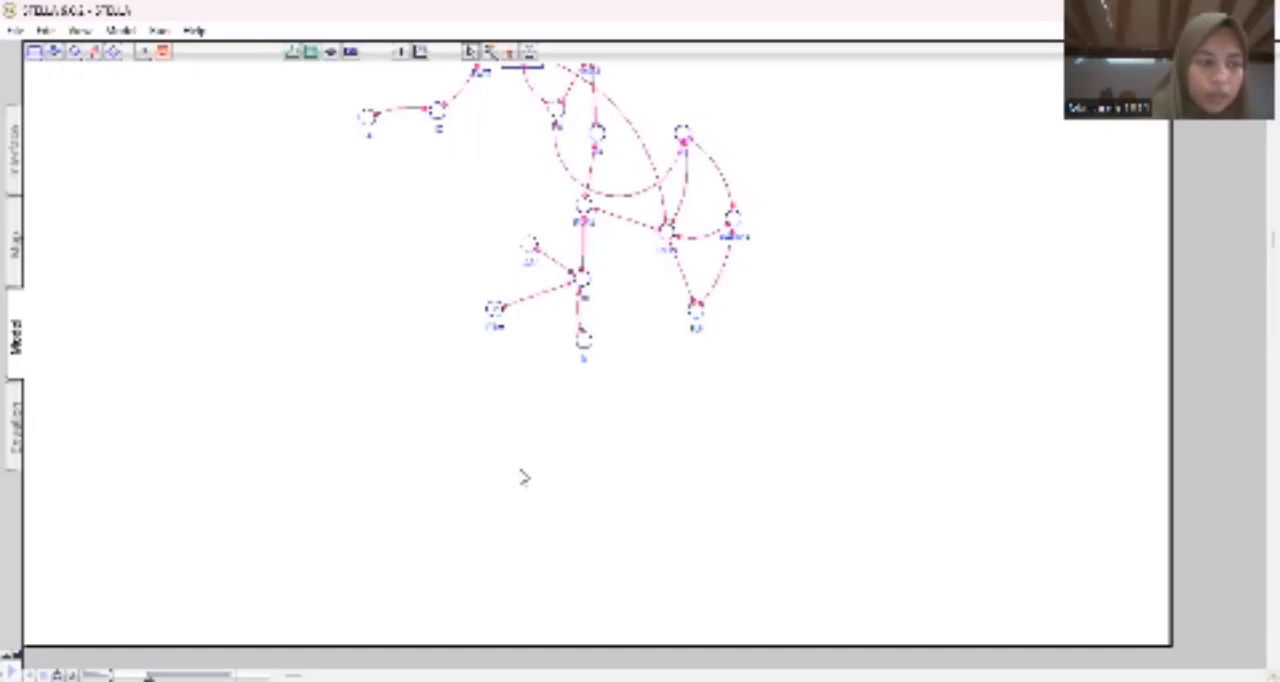
{"action": "left_click", "coordinate": [75, 55]}
{"action": "left_click", "coordinate": [432, 287]}
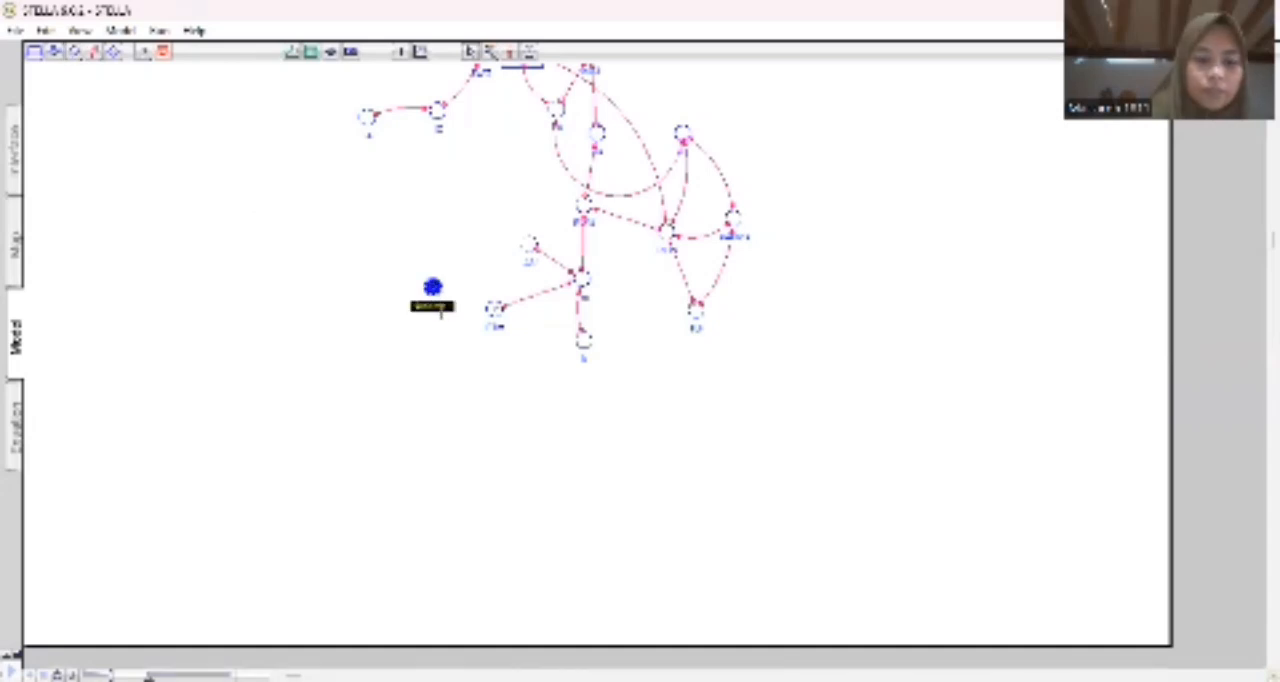
{"action": "type", "text": "gammaa"}
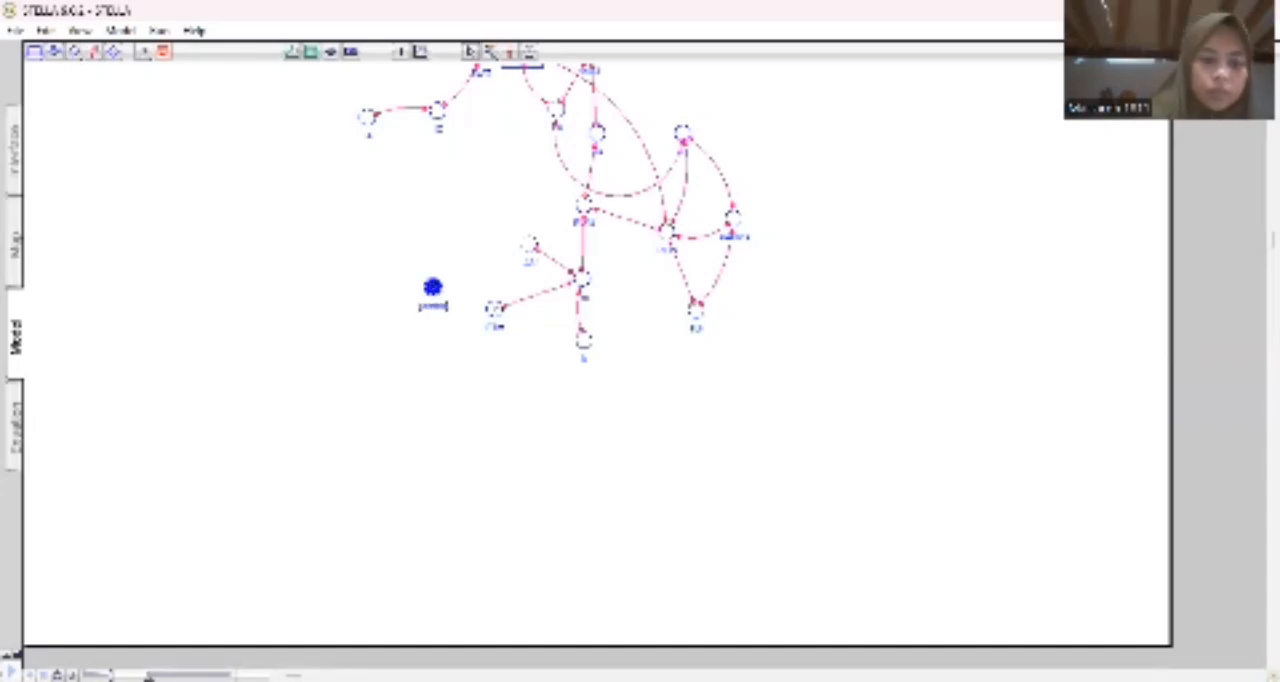
{"action": "left_click", "coordinate": [95, 52]}
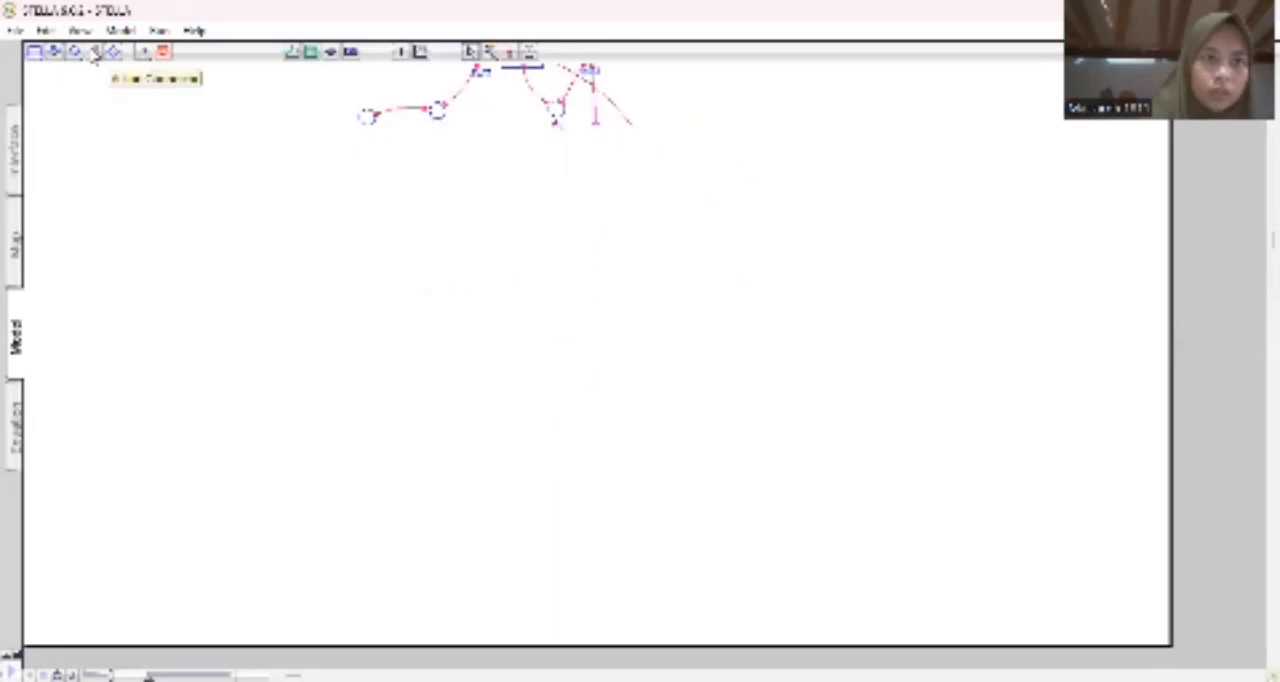
{"action": "left_click_drag", "start_coordinate": [452, 290], "coordinate": [494, 309]}
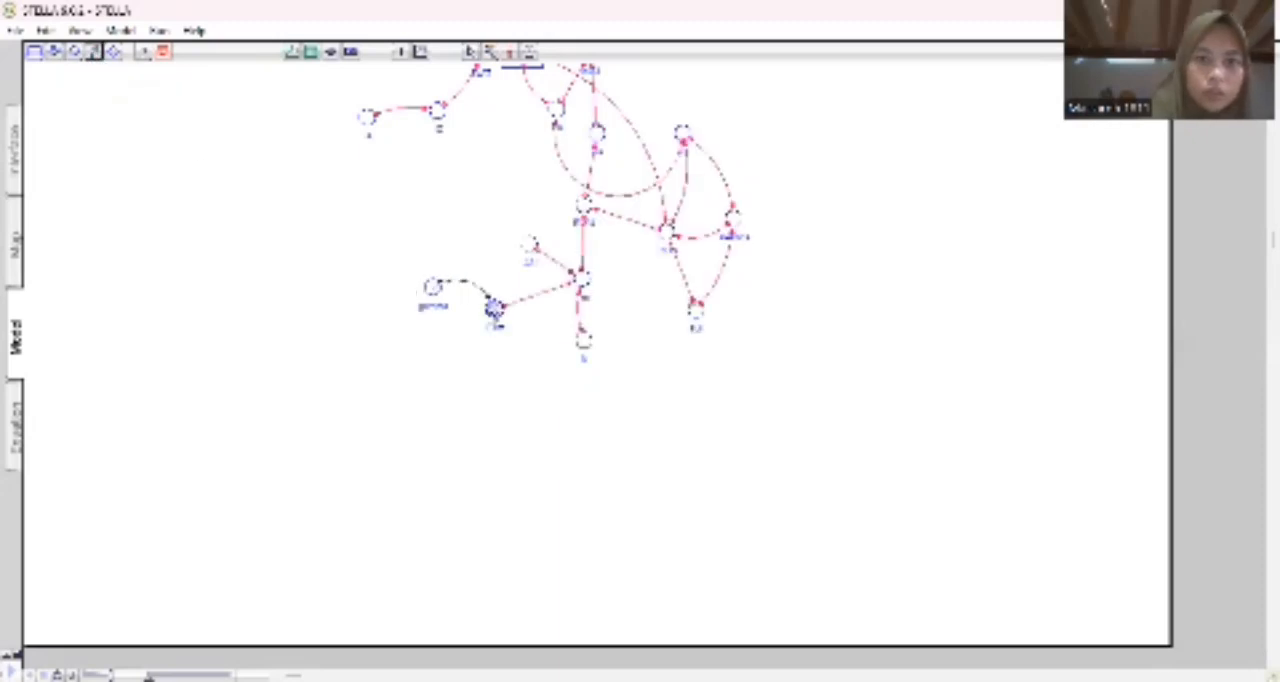
Add a converter named delta directly below gamma and connect it to ETm.
{"action": "left_click", "coordinate": [75, 52]}
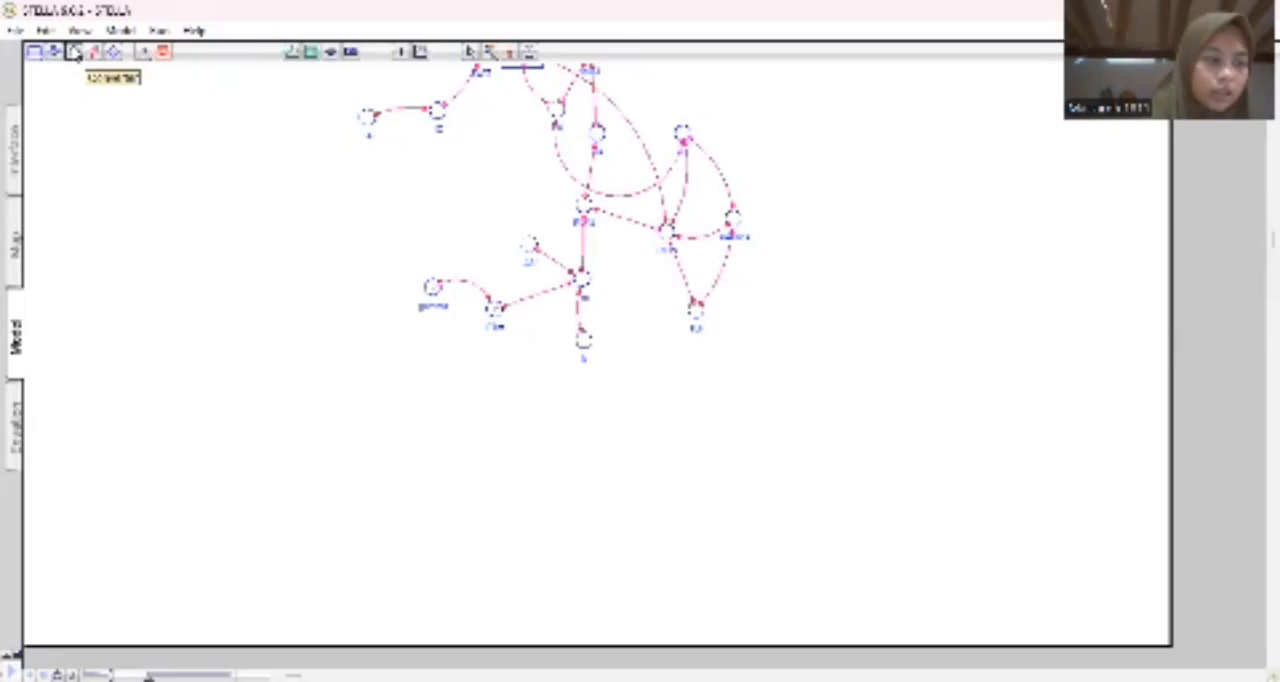
{"action": "left_click", "coordinate": [436, 350]}
{"action": "type", "text": "ad"}
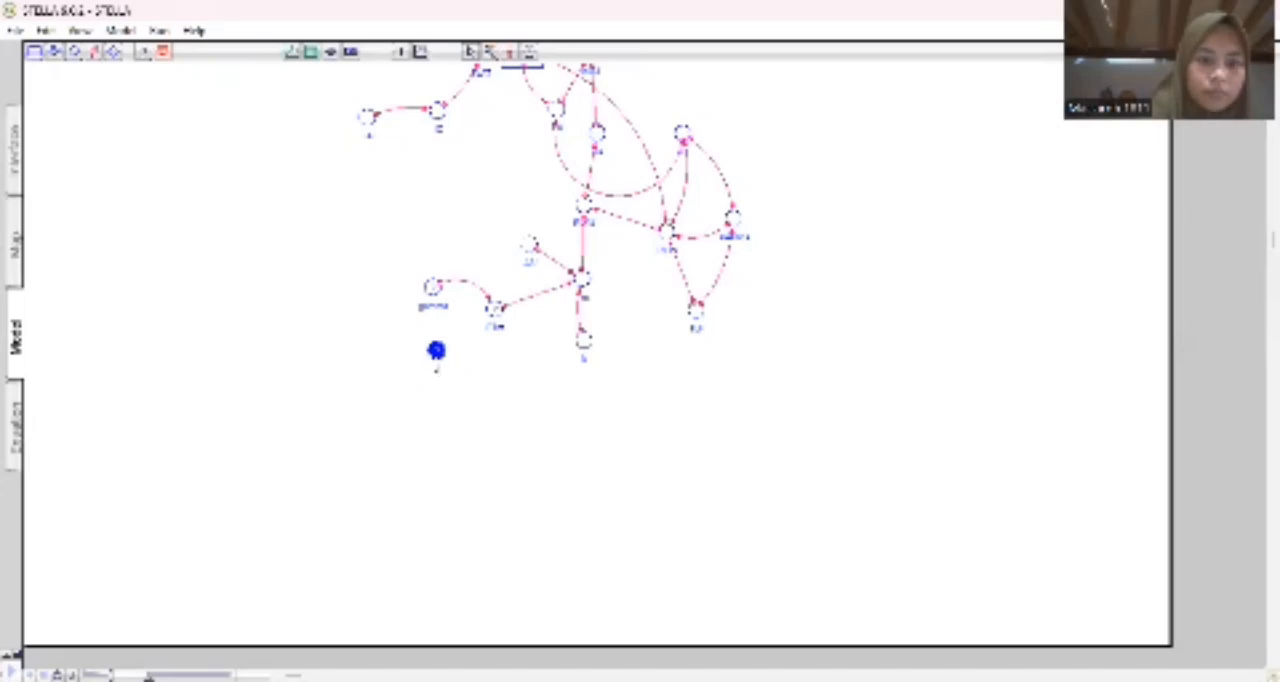
{"action": "type", "text": "ta"}
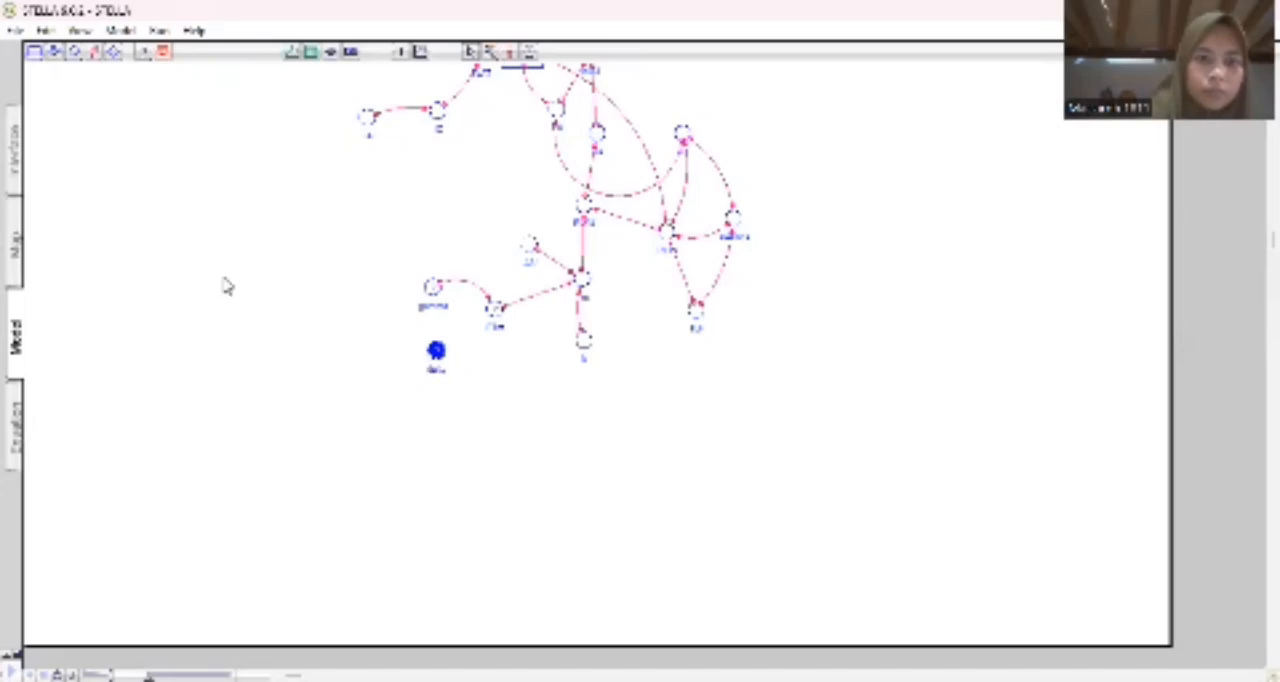
{"action": "left_click", "coordinate": [174, 210]}
{"action": "left_click", "coordinate": [92, 52]}
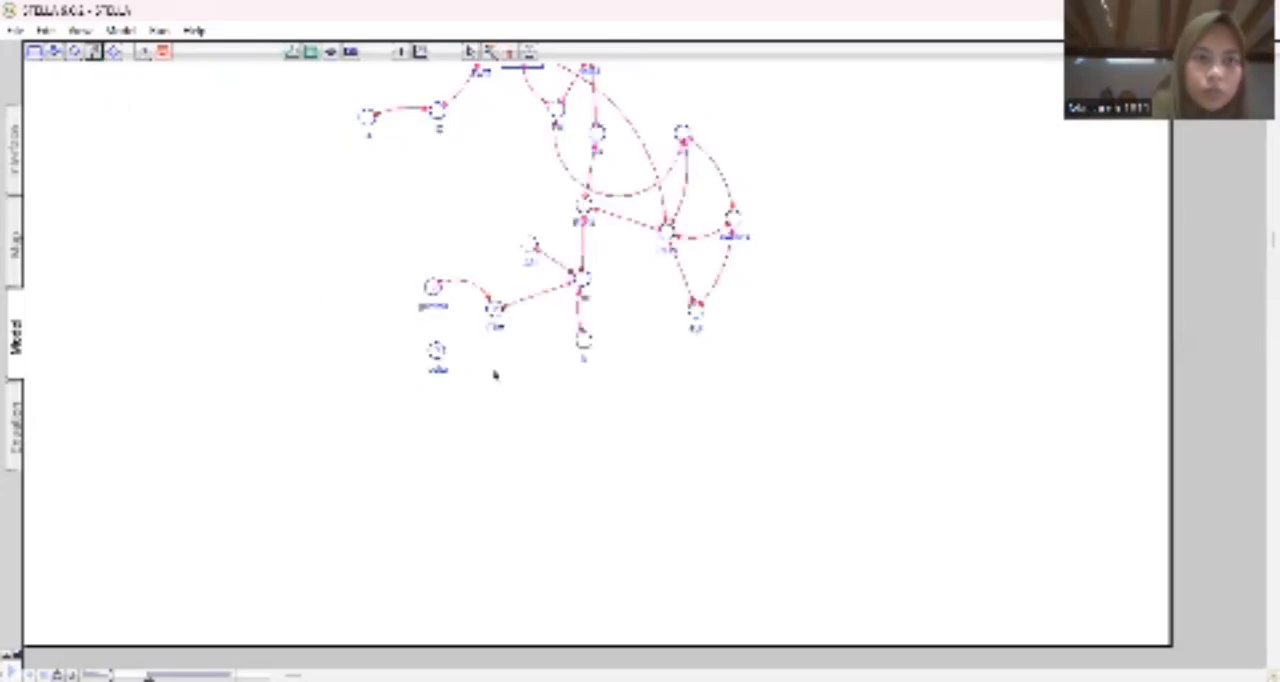
{"action": "left_click_drag", "start_coordinate": [437, 349], "coordinate": [491, 314]}
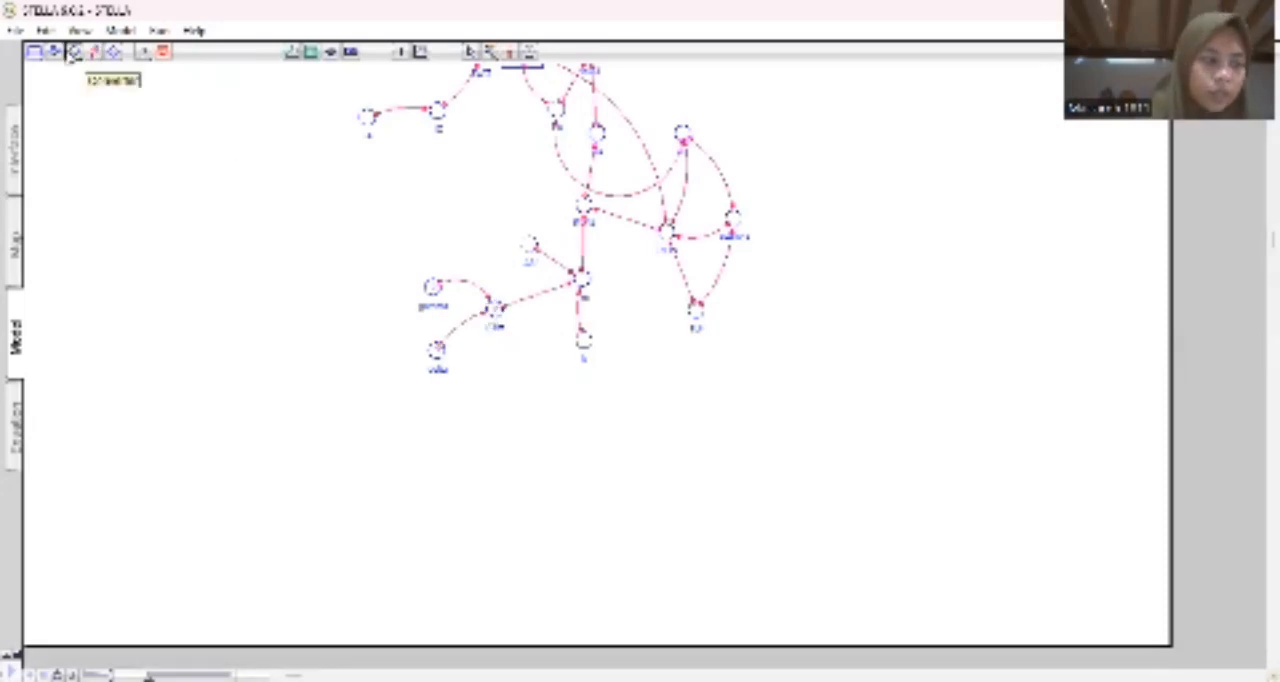
Add and name an input converter directly below ETm, and connect it to ETm.
{"action": "left_click", "coordinate": [74, 53]}
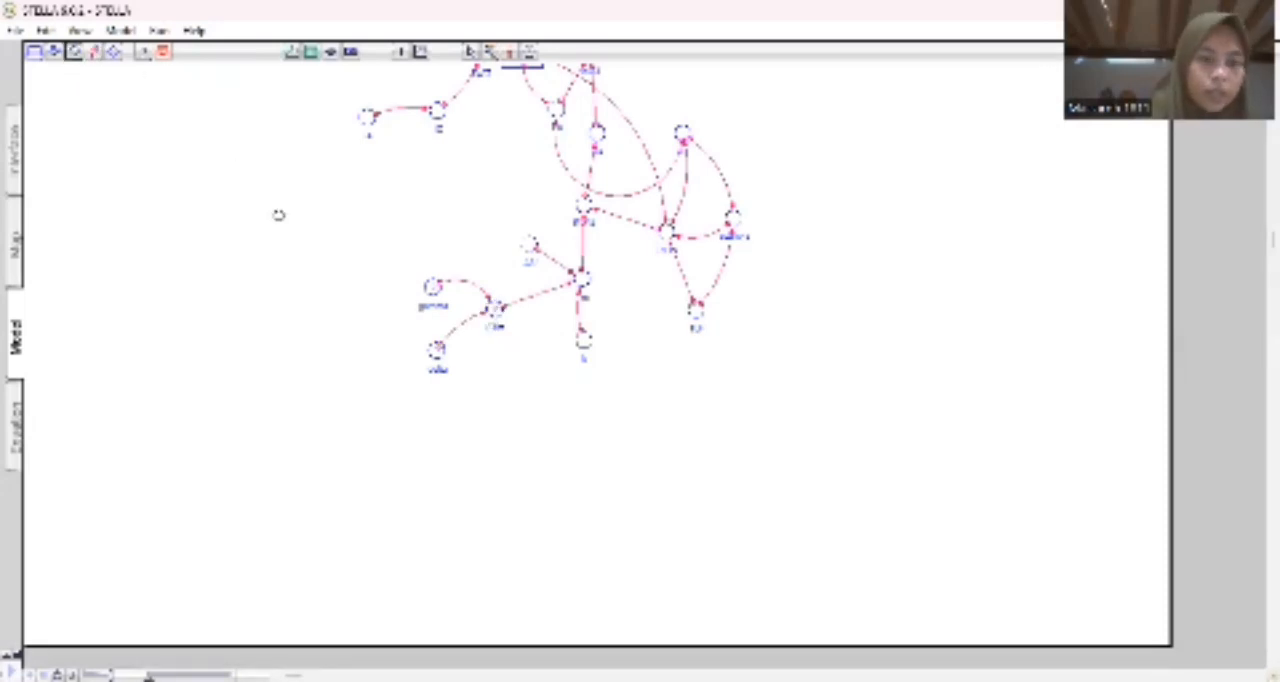
{"action": "left_click", "coordinate": [488, 385]}
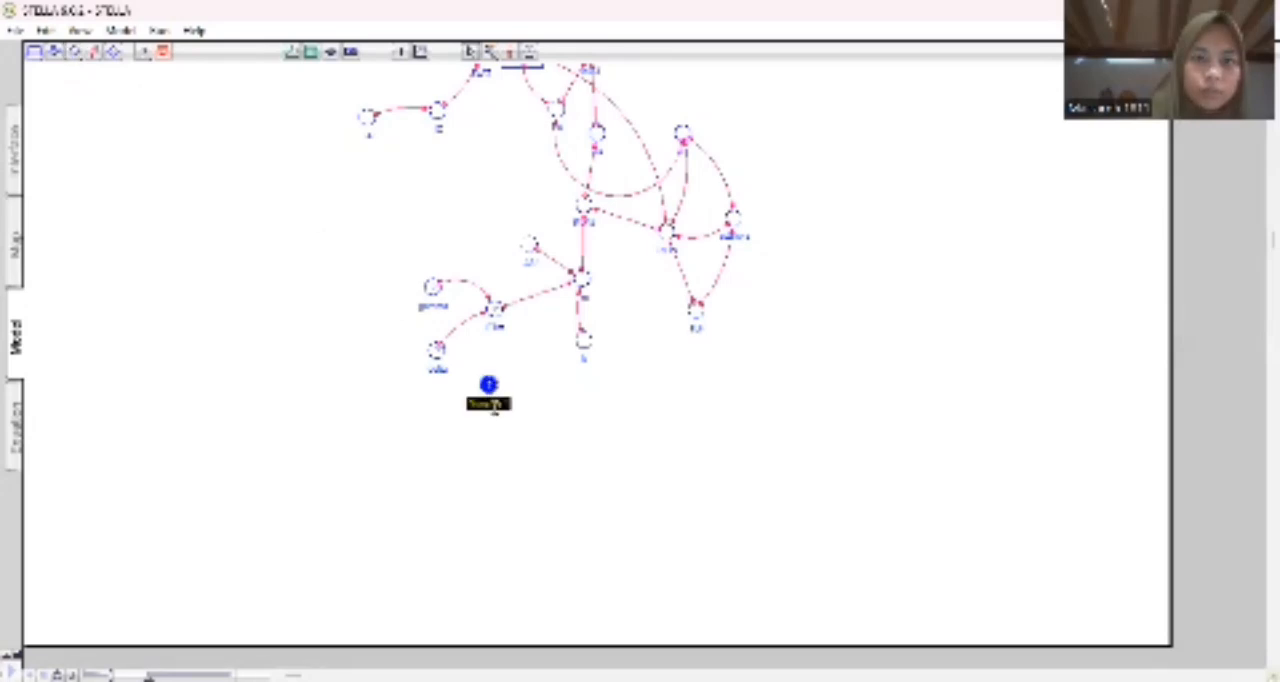
{"action": "key", "text": "BackSpace"}
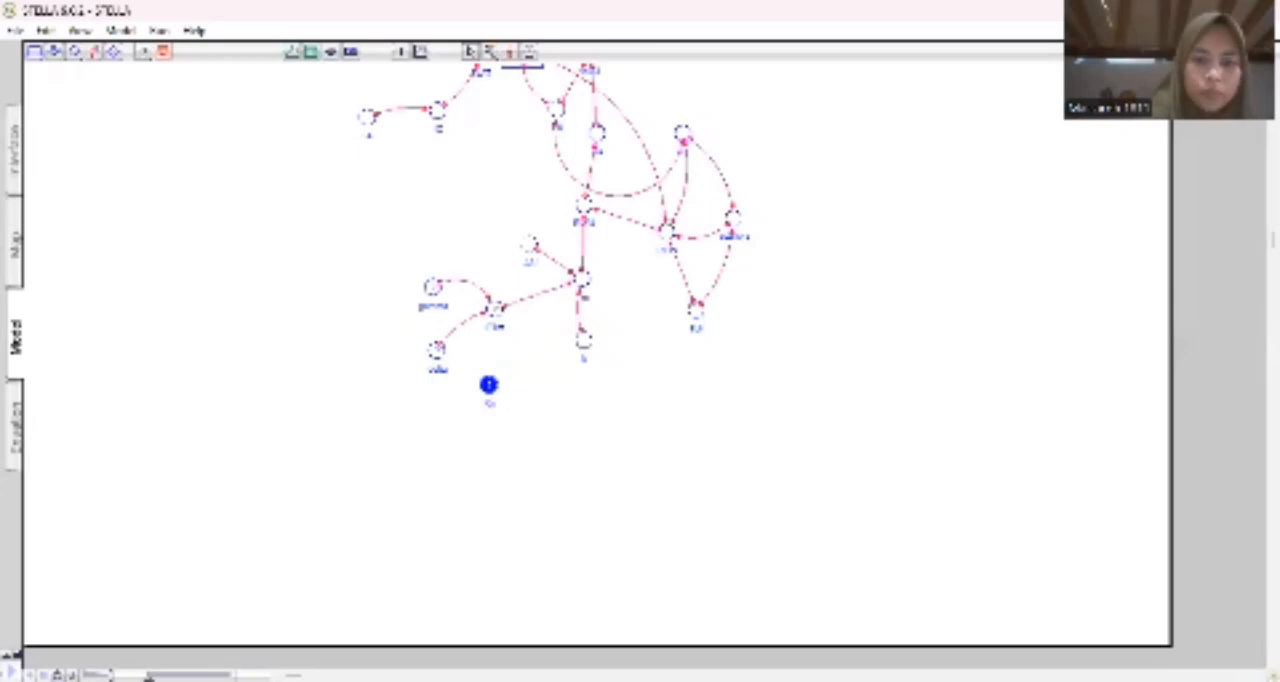
{"action": "left_click", "coordinate": [491, 423]}
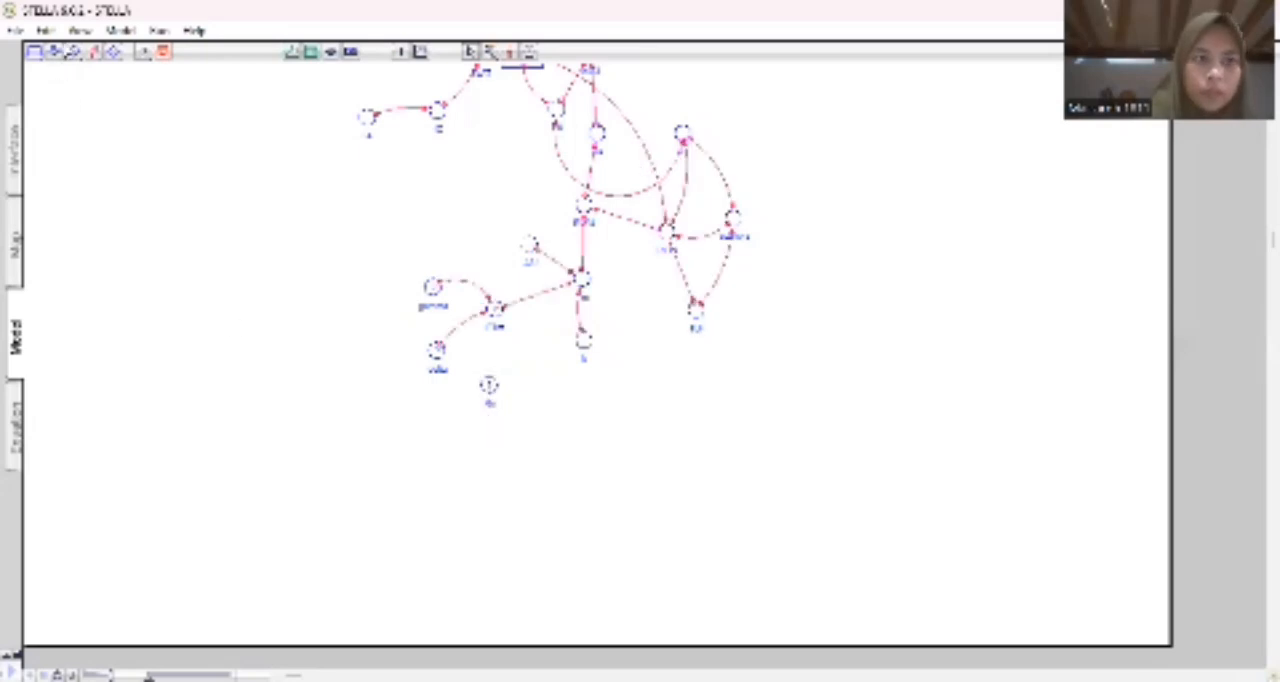
{"action": "left_click", "coordinate": [94, 51]}
{"action": "left_click_drag", "start_coordinate": [487, 383], "coordinate": [494, 312]}
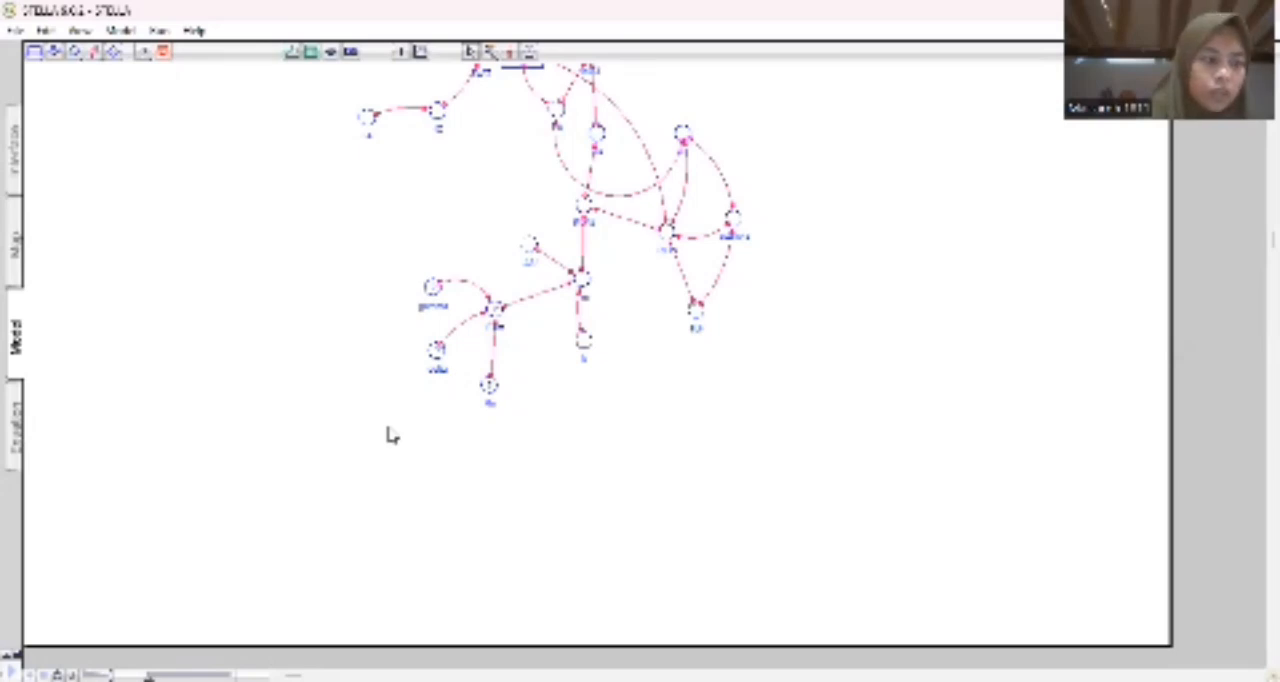
Add and name another input converter just right of the one directly below ETm, and link it with ETm.
{"action": "left_click", "coordinate": [76, 54]}
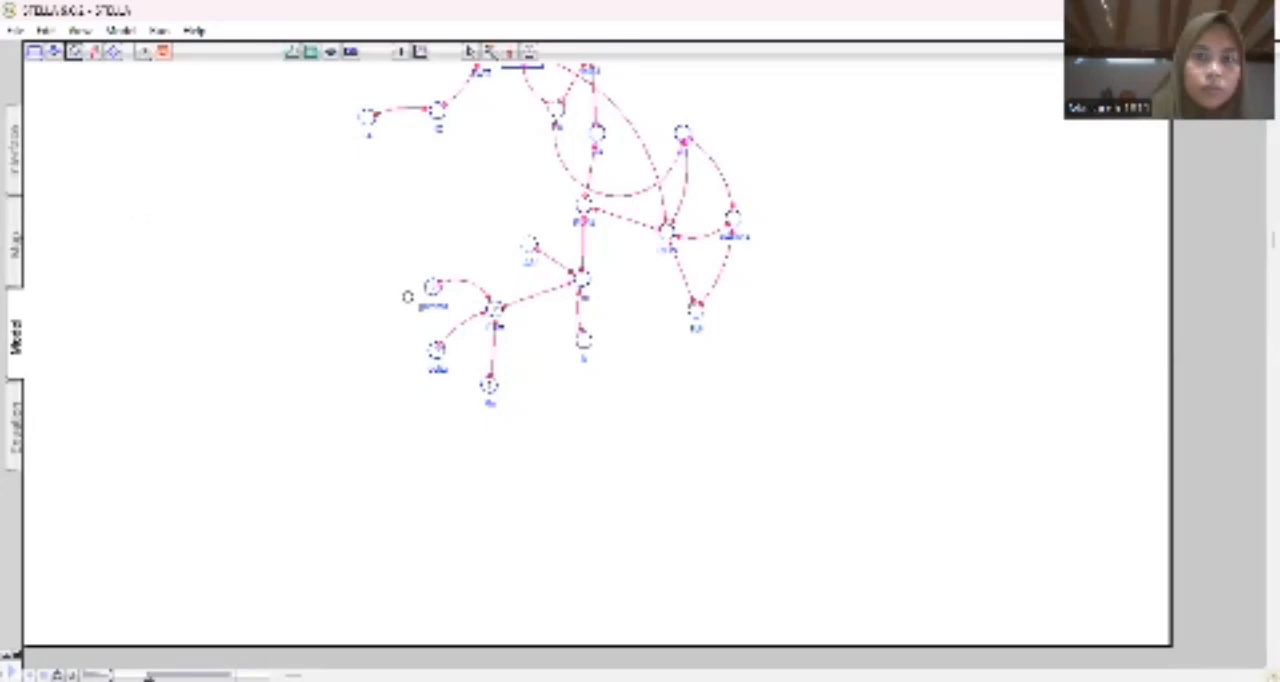
{"action": "left_click", "coordinate": [541, 395]}
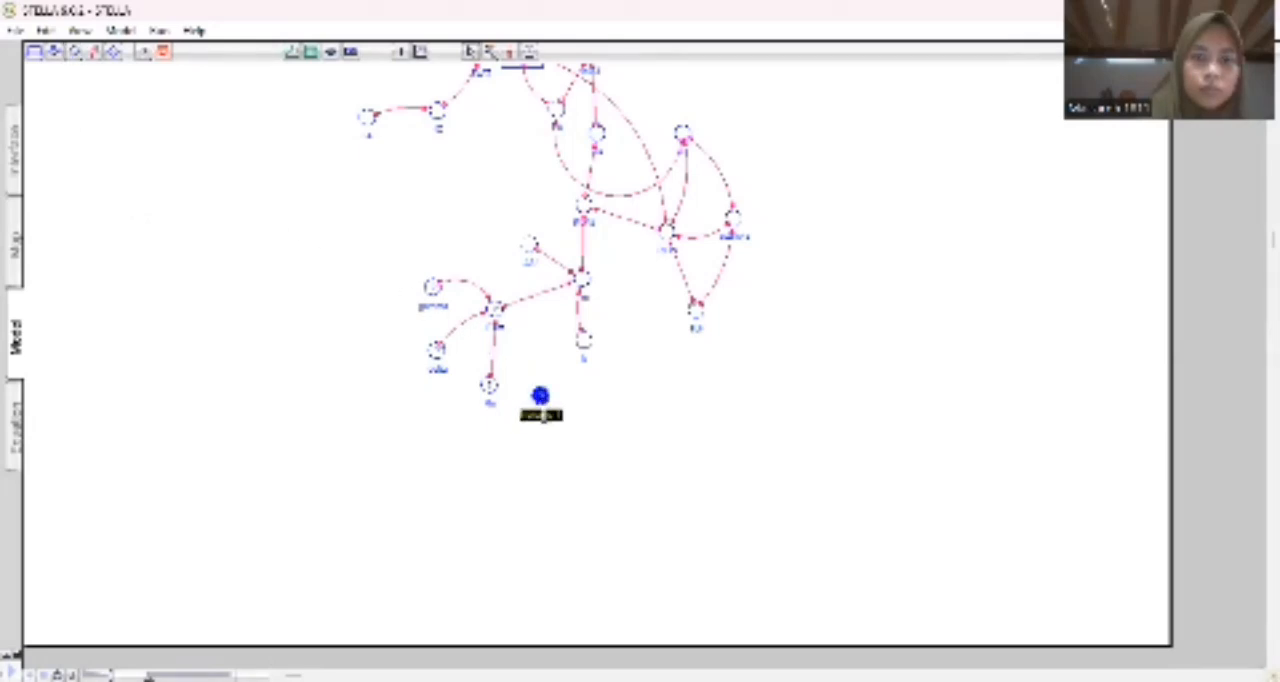
{"action": "type", "text": "ai"}
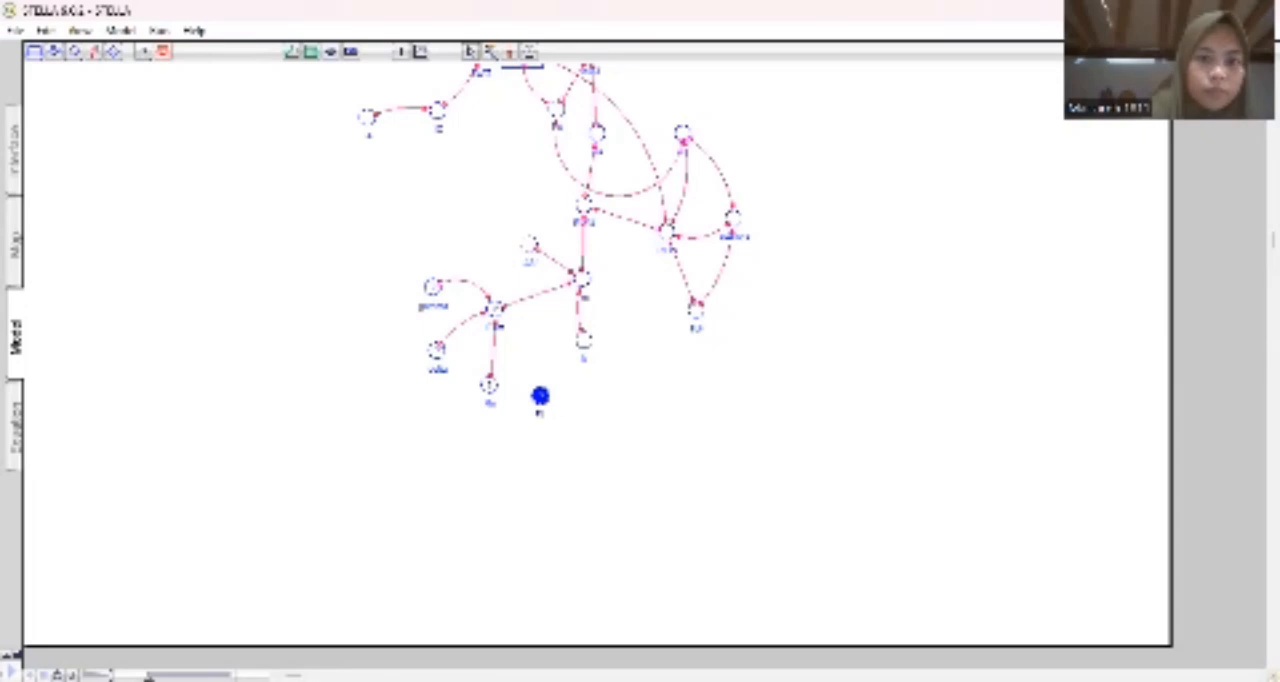
{"action": "left_click", "coordinate": [82, 160]}
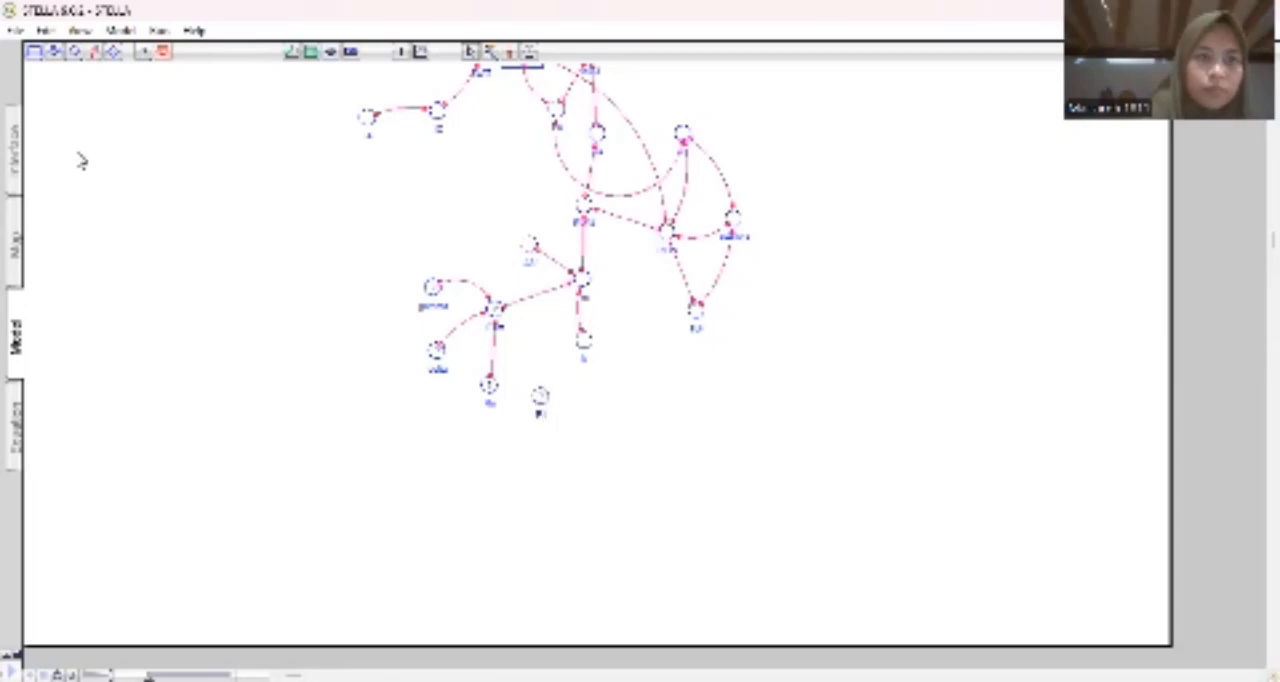
{"action": "left_click", "coordinate": [93, 51]}
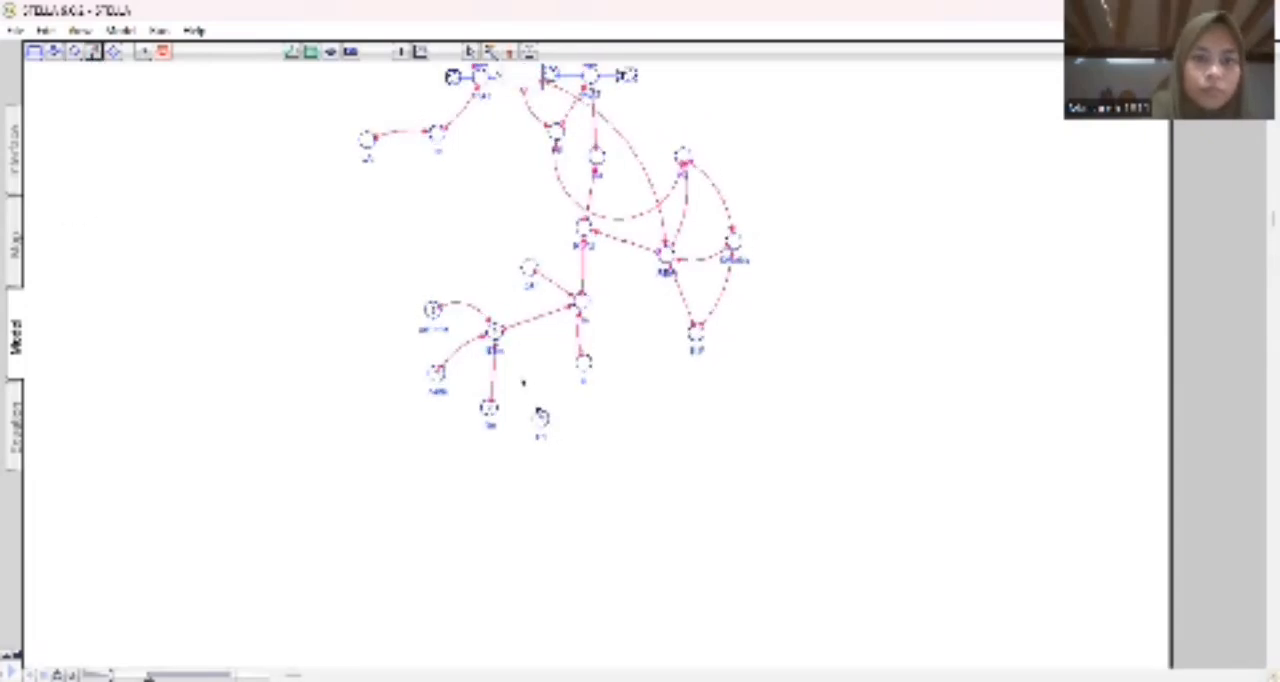
{"action": "left_click_drag", "start_coordinate": [495, 332], "coordinate": [541, 416]}
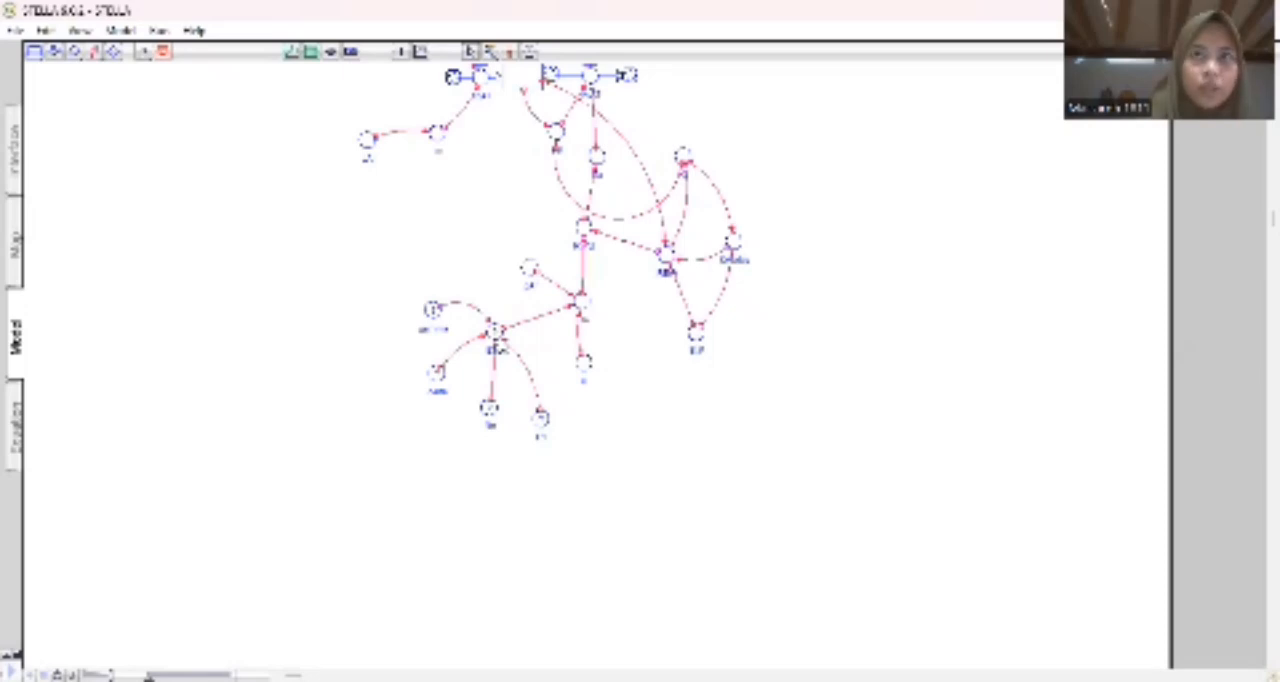
Add a converter named vpd to the right of the lower row of ETm inputs and connect it to ETm.
{"action": "left_click", "coordinate": [75, 51]}
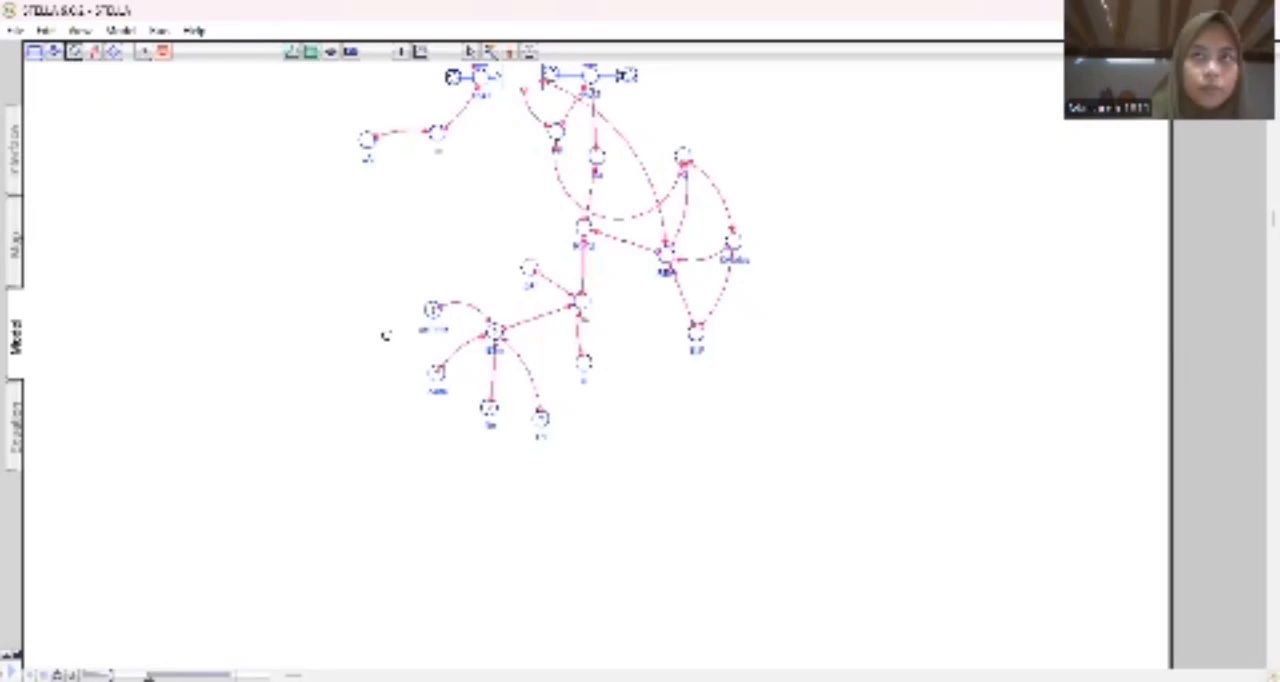
{"action": "left_click", "coordinate": [595, 420]}
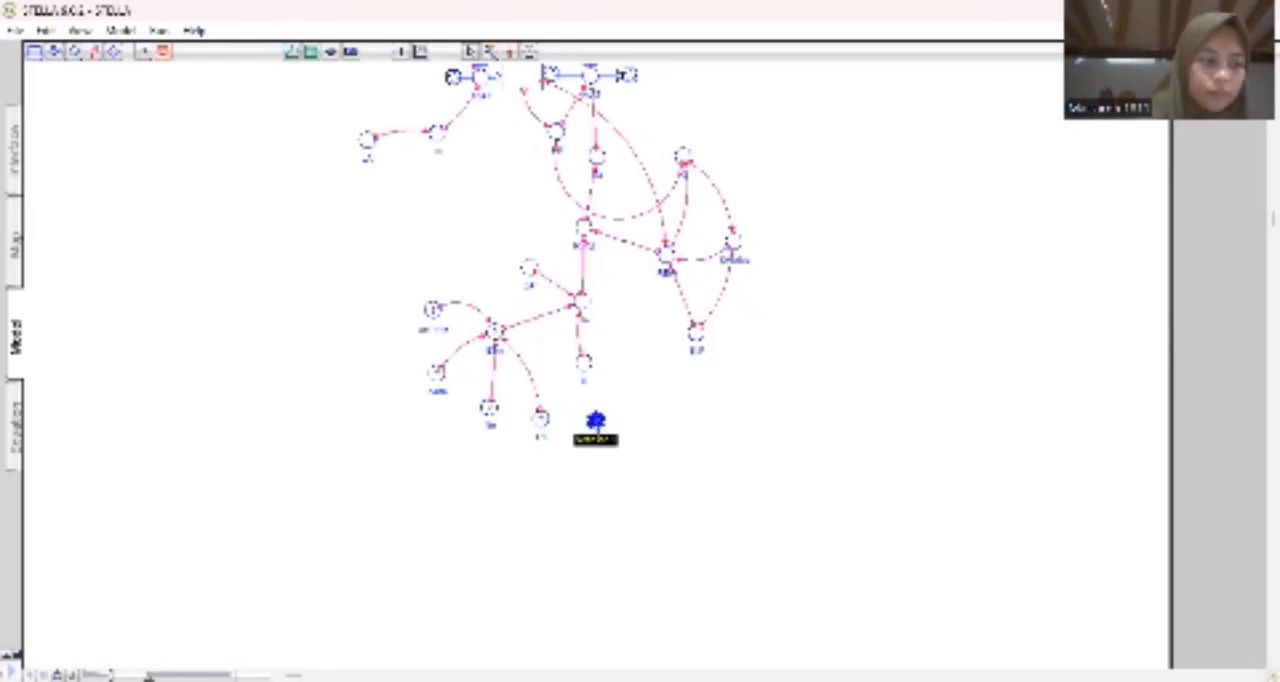
{"action": "type", "text": "rpd"}
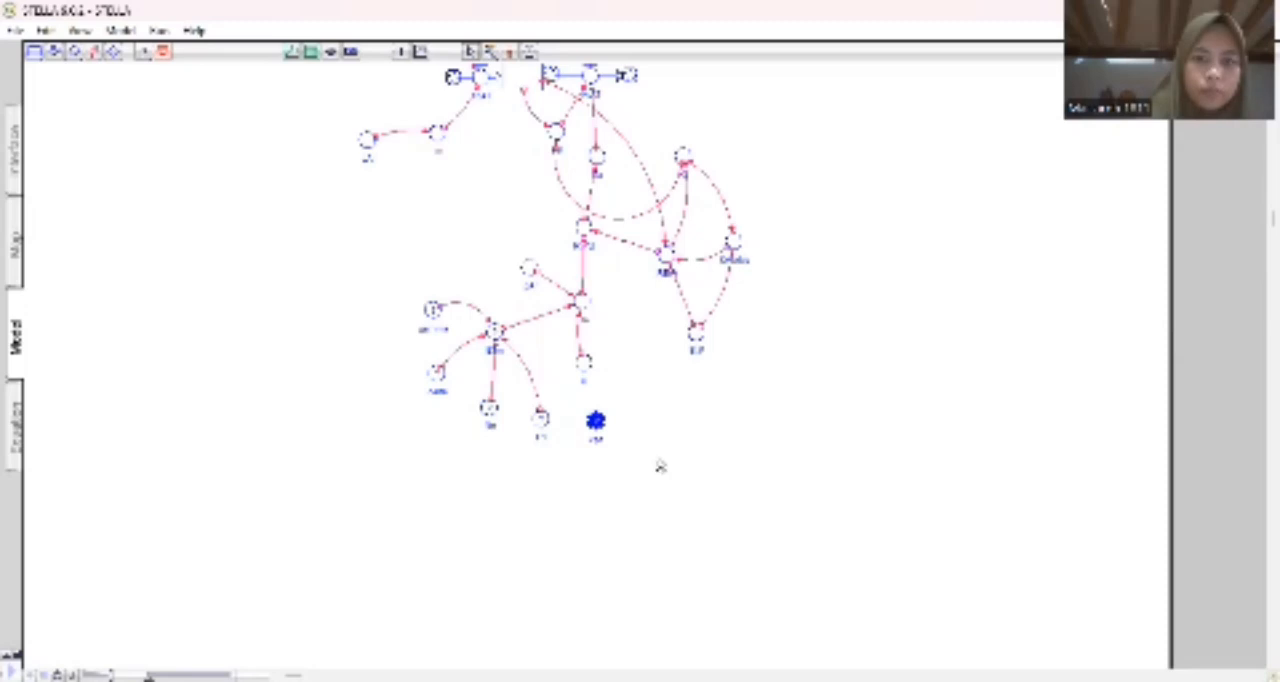
{"action": "left_click", "coordinate": [660, 465]}
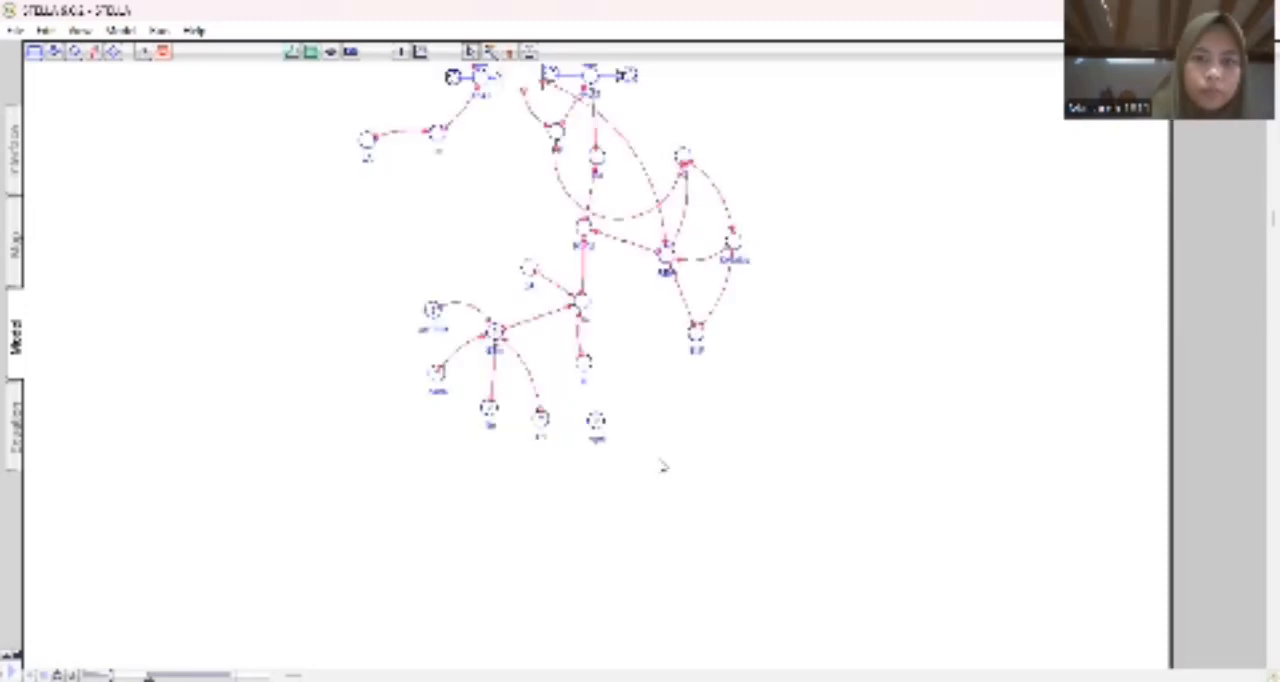
{"action": "left_click", "coordinate": [94, 51]}
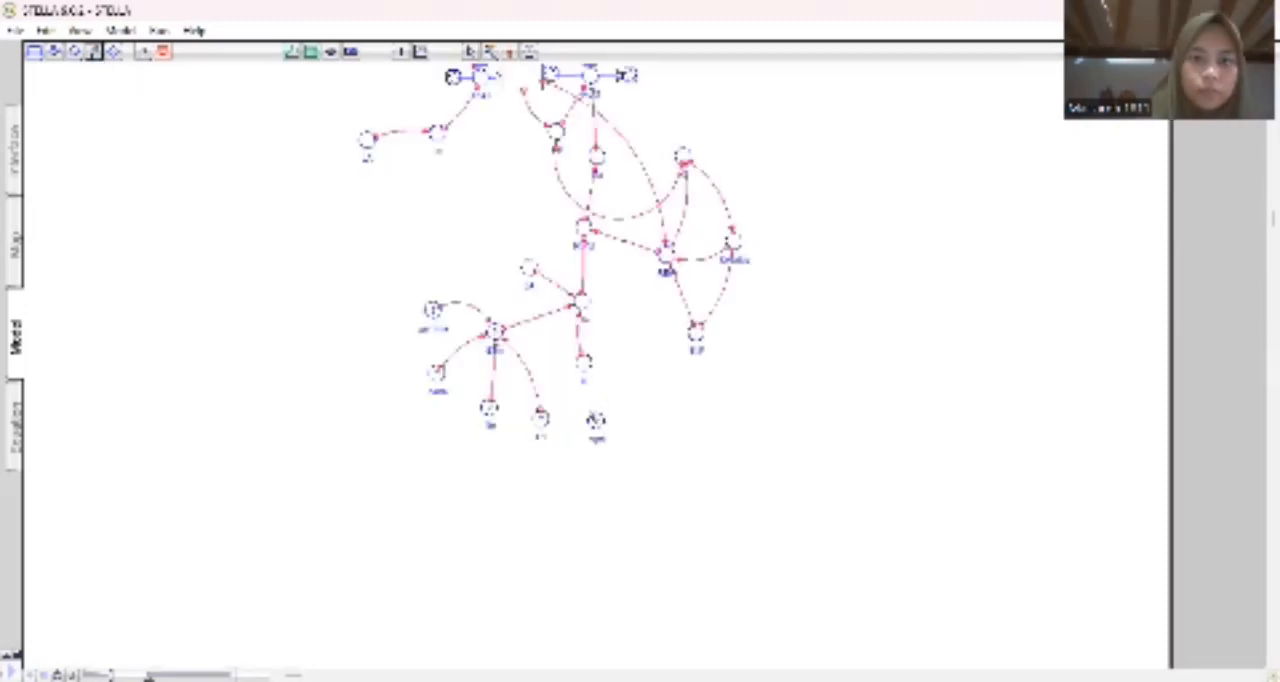
{"action": "left_click_drag", "start_coordinate": [596, 421], "coordinate": [498, 334]}
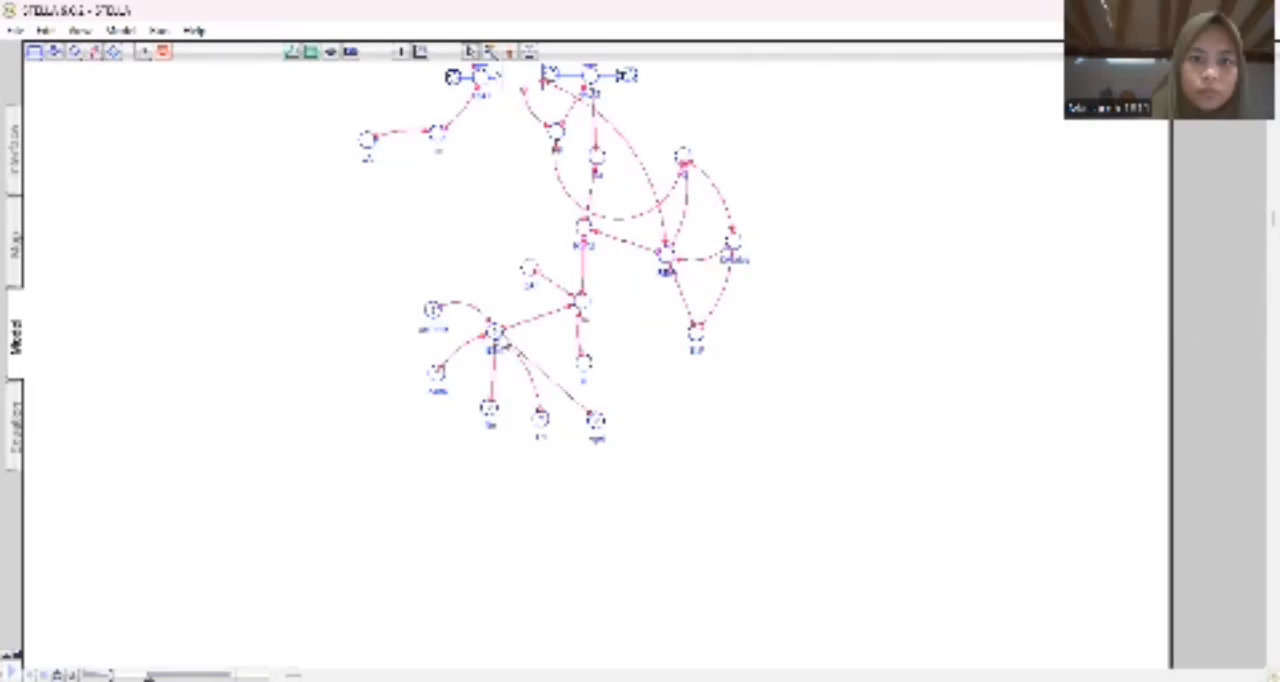
Add and name one more input converter to the right of vpd, and connect it to ETm.
{"action": "left_click", "coordinate": [74, 51]}
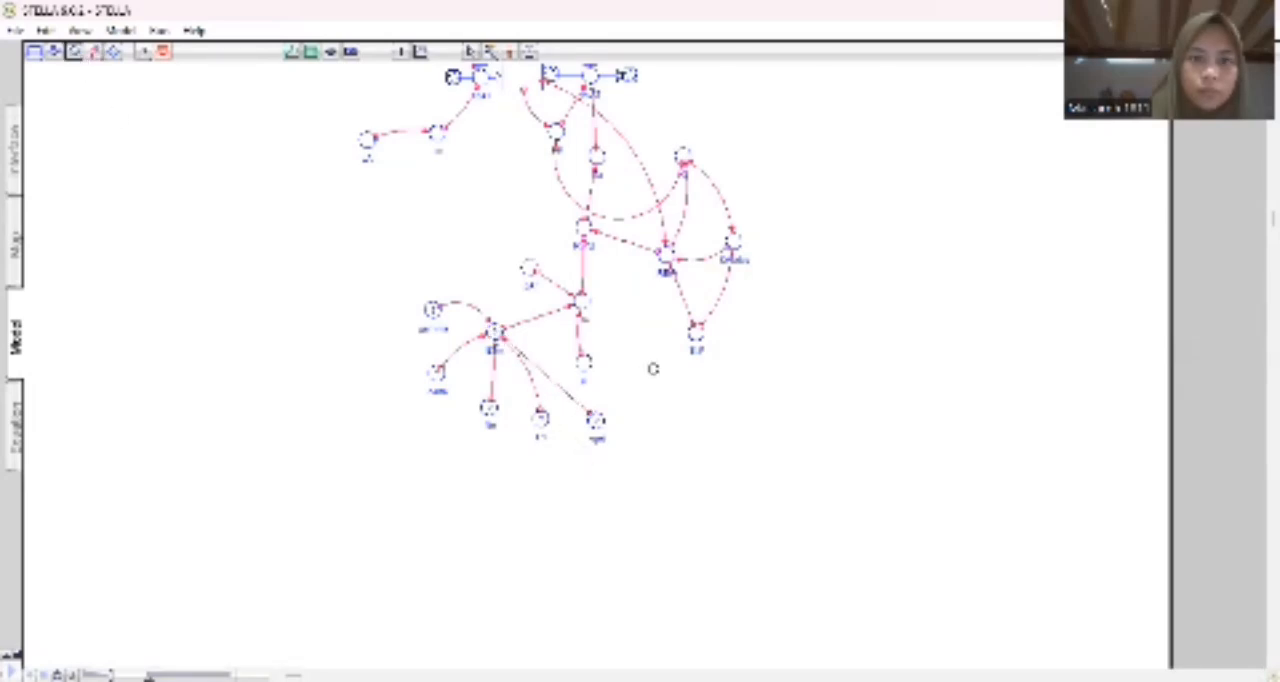
{"action": "left_click", "coordinate": [649, 428]}
{"action": "type", "text": "R"}
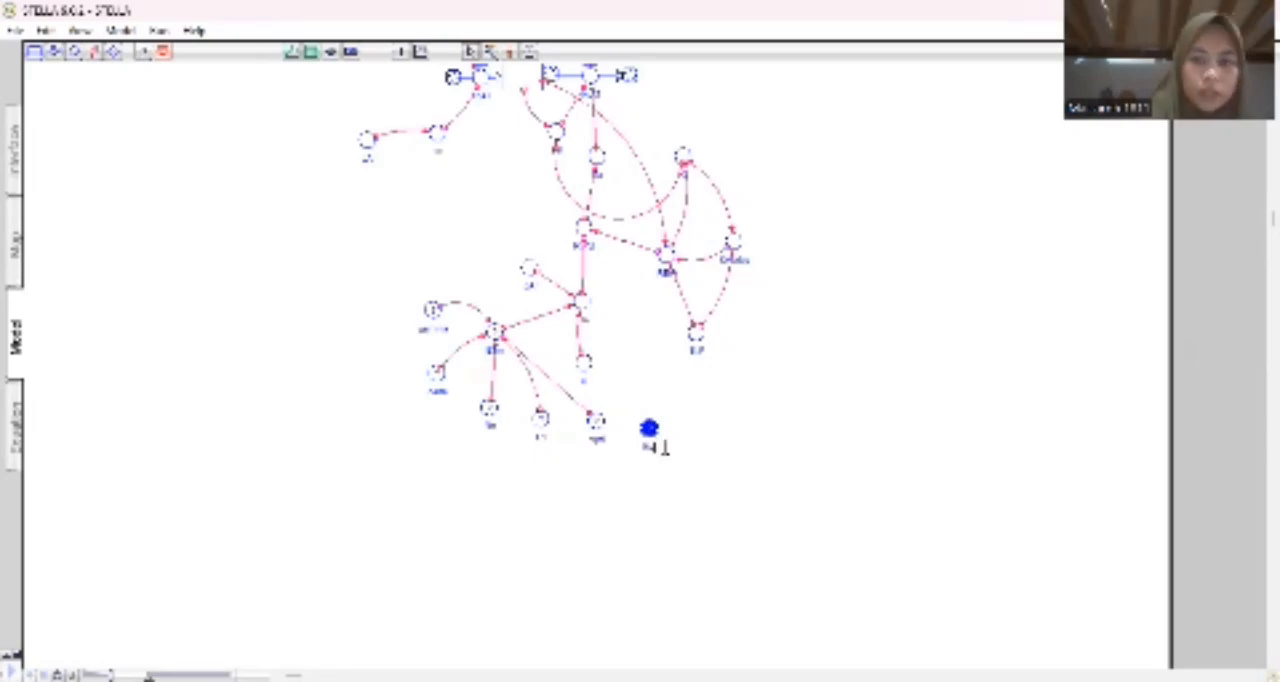
{"action": "left_click", "coordinate": [706, 459]}
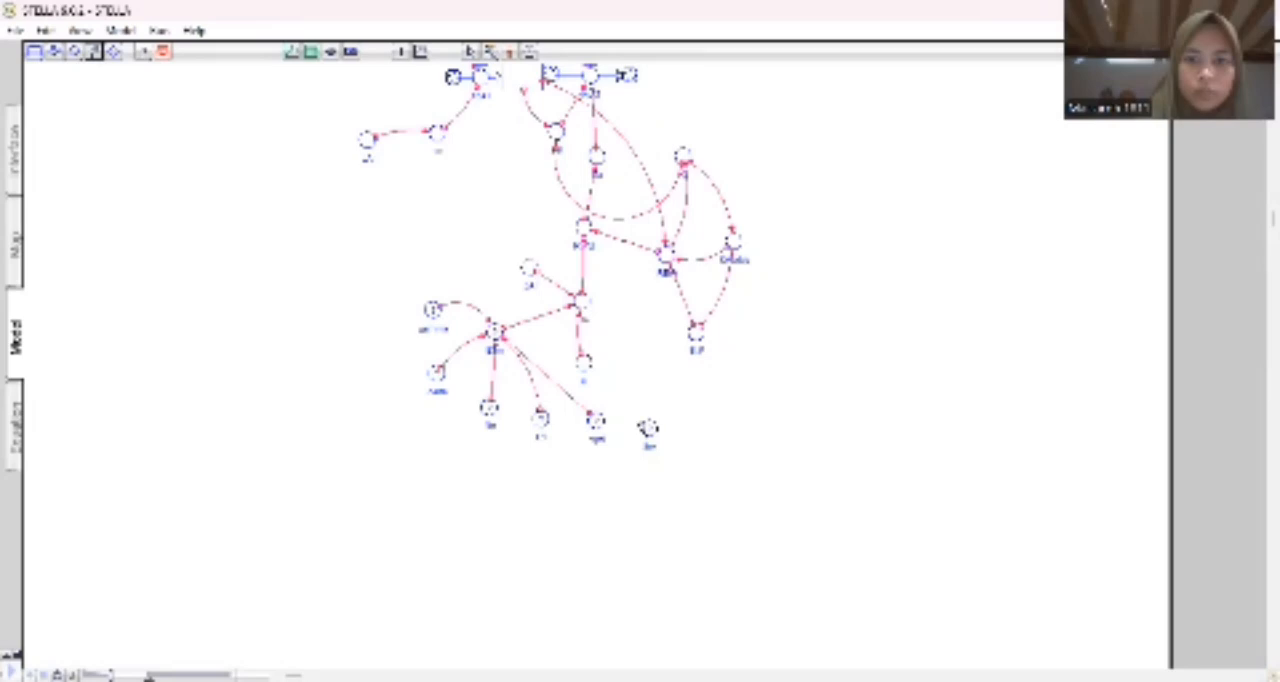
{"action": "left_click_drag", "start_coordinate": [648, 428], "coordinate": [497, 337]}
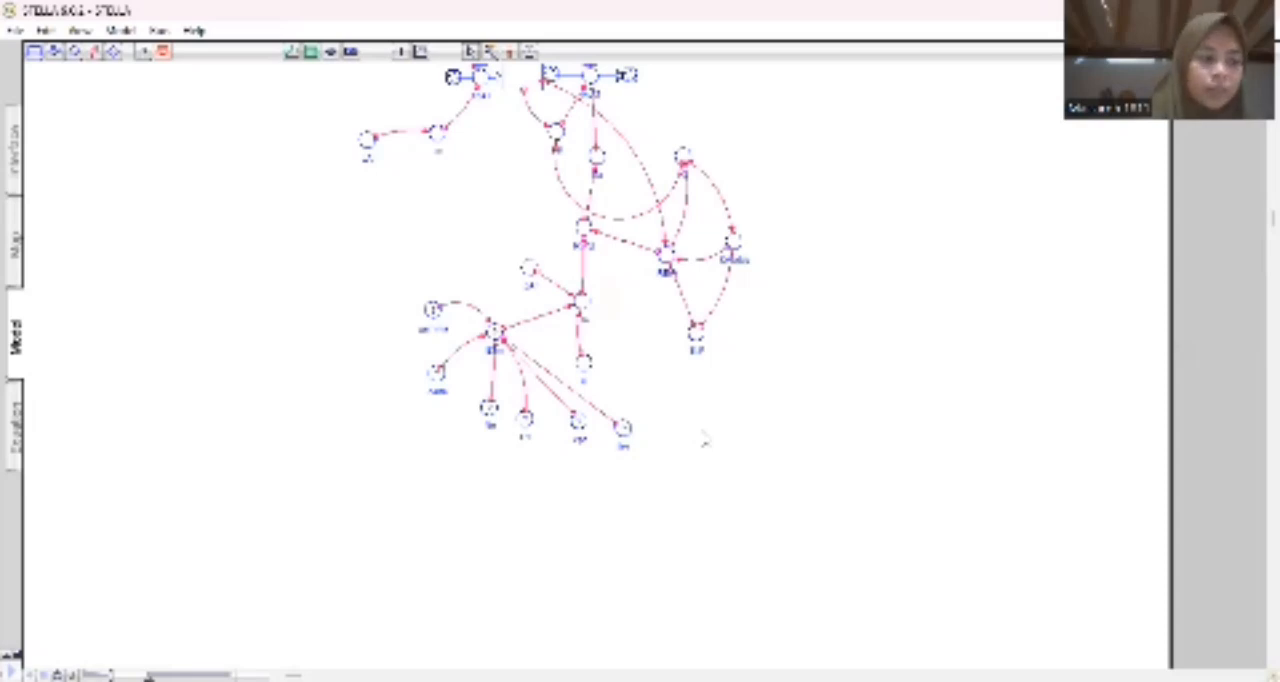
Begin ETm's equation with a parenthesised numerator that starts with delta and multiplies the connected inputs, followed by a division.
{"action": "left_click", "coordinate": [495, 334]}
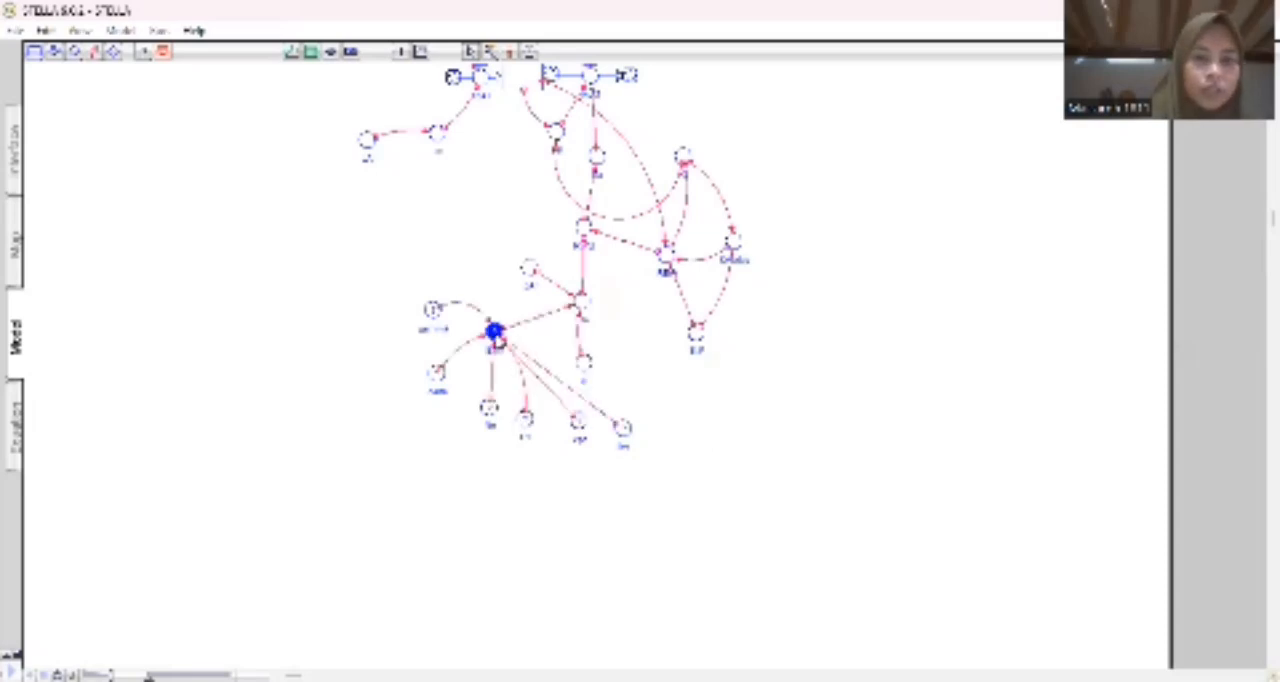
{"action": "double_click", "coordinate": [495, 334]}
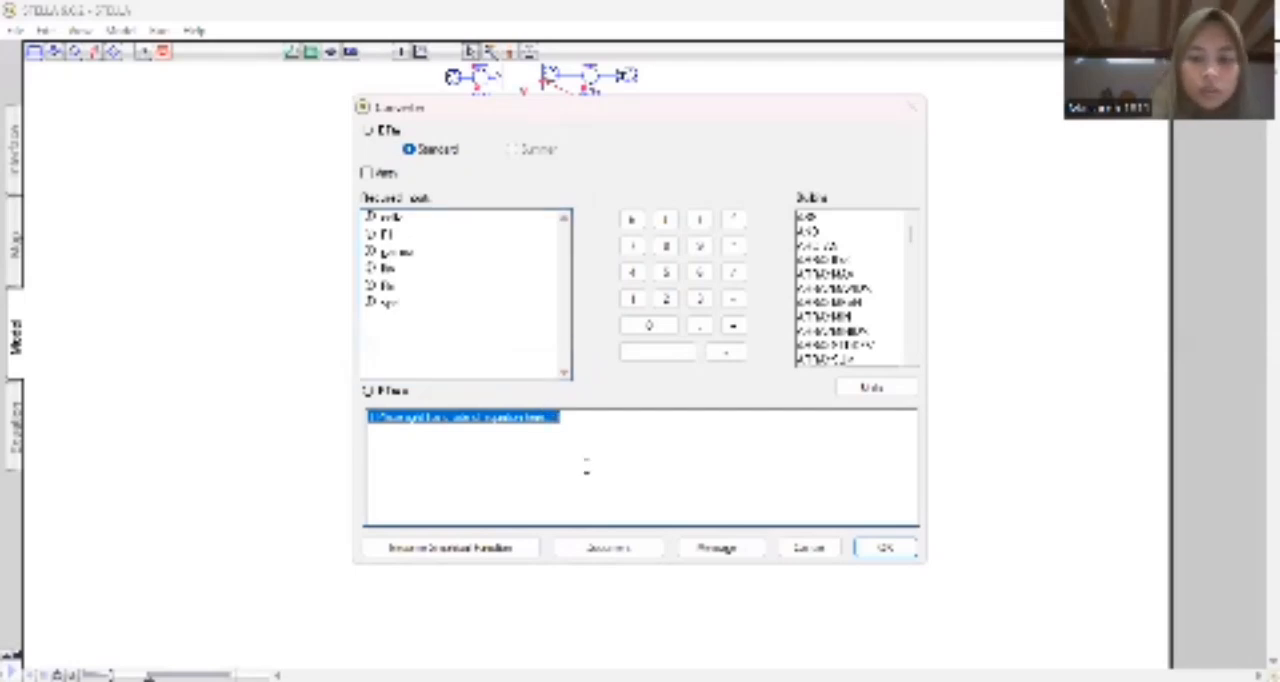
{"action": "key", "text": "BackSpace"}
{"action": "type", "text": "(de"}
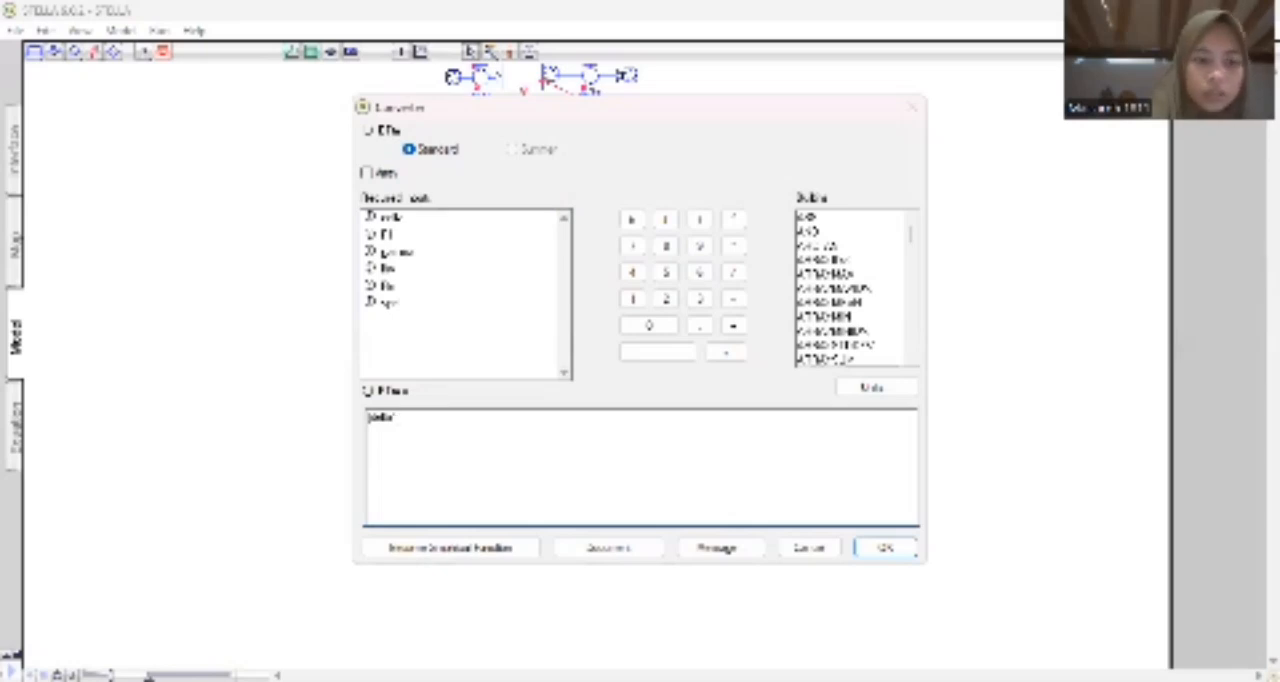
{"action": "type", "text": "lta*("}
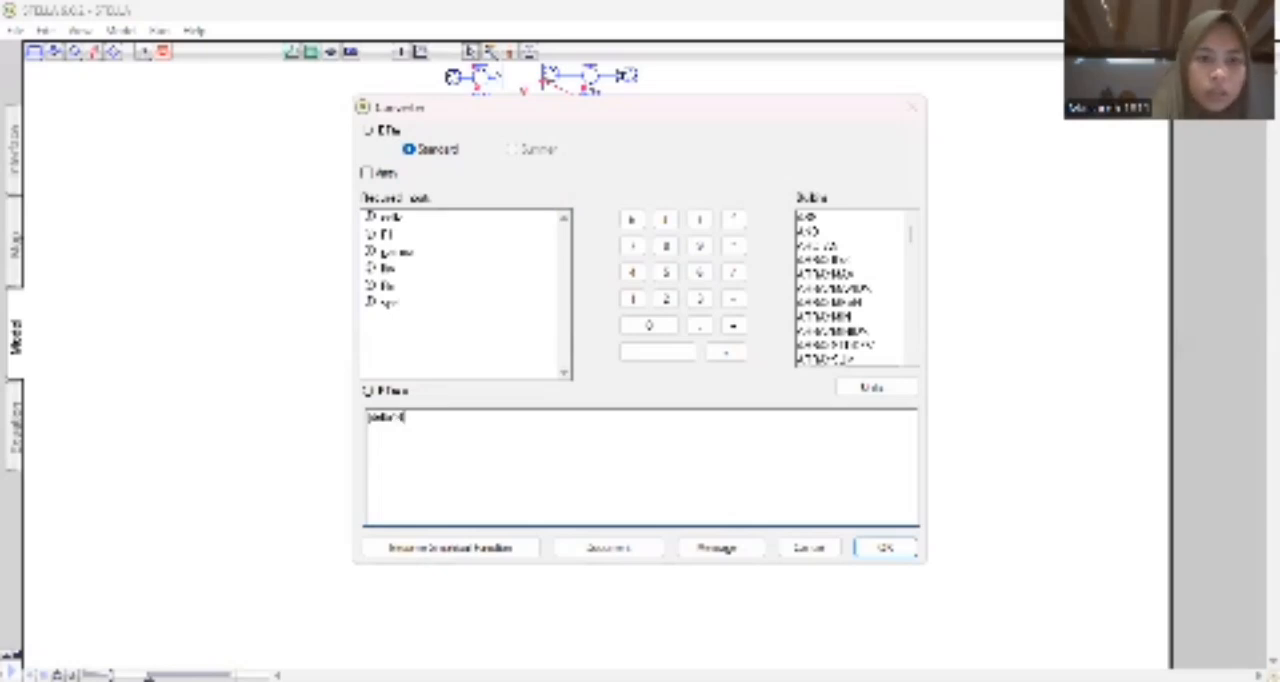
{"action": "type", "text": "r*"}
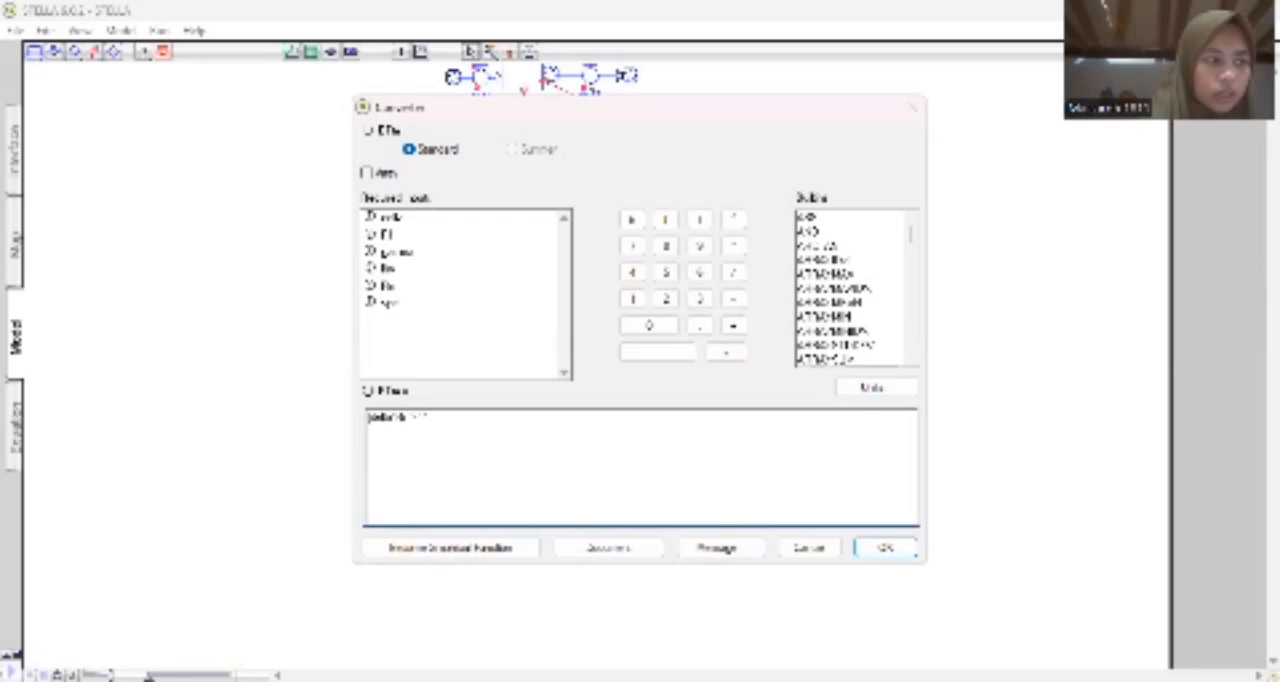
{"action": "type", "text": "rho"}
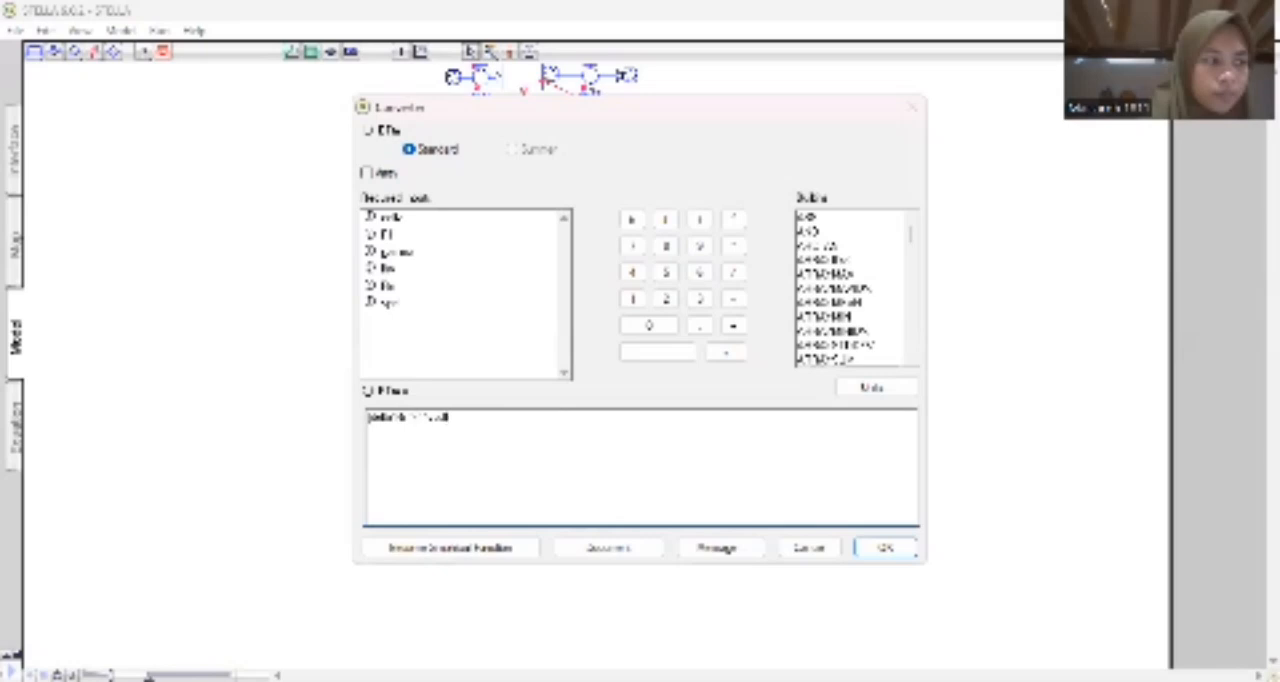
{"action": "type", "text": ")/"}
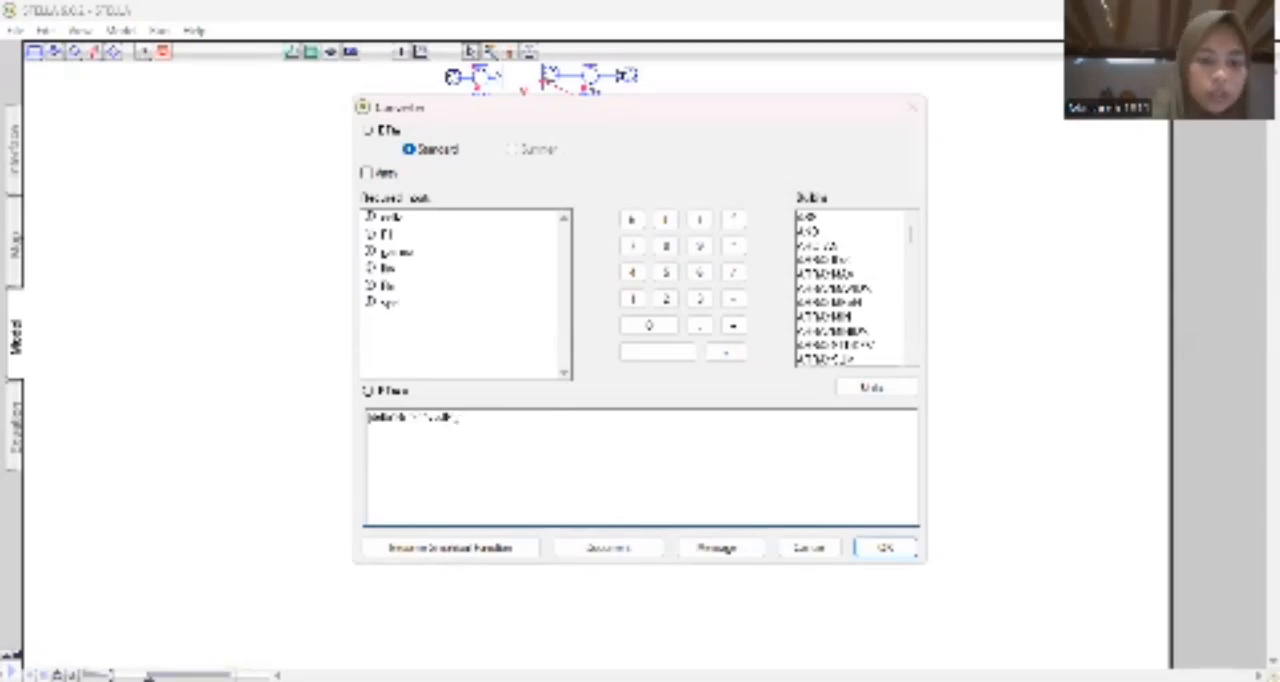
{"action": "type", "text": "dem"}
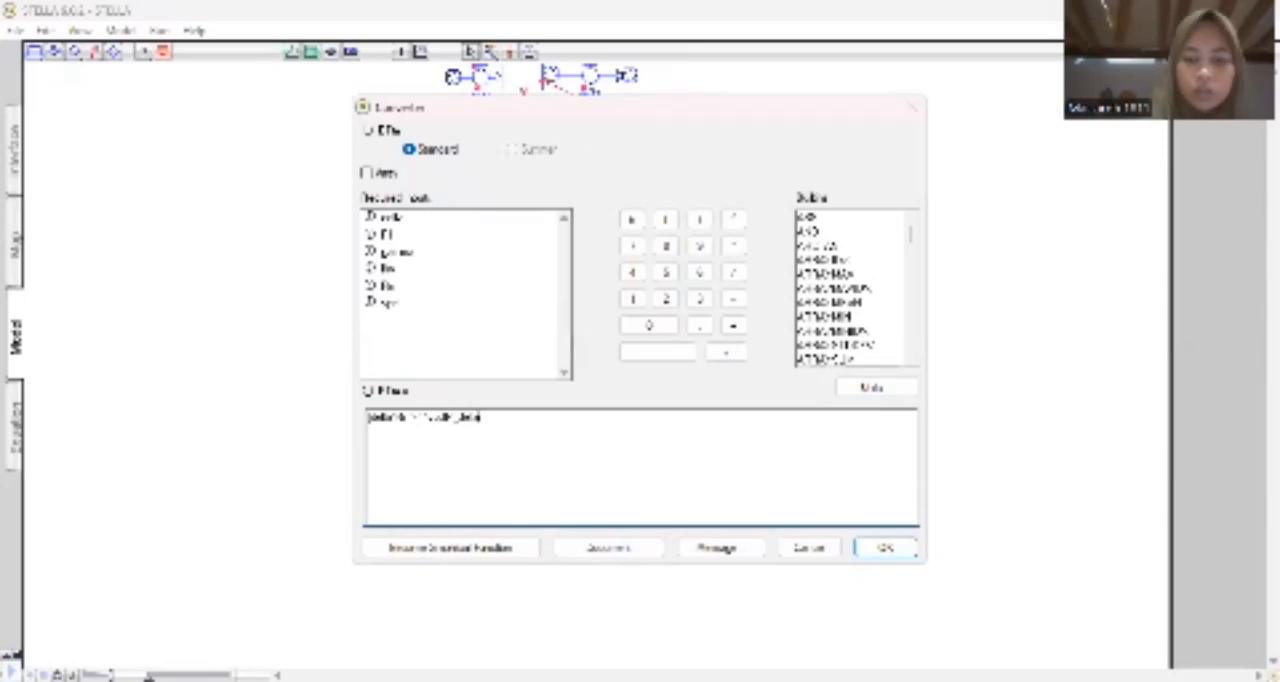
Complete ETm's equation with delta plus gamma in parentheses and the remaining connected input, and accept it.
{"action": "type", "text": "a"}
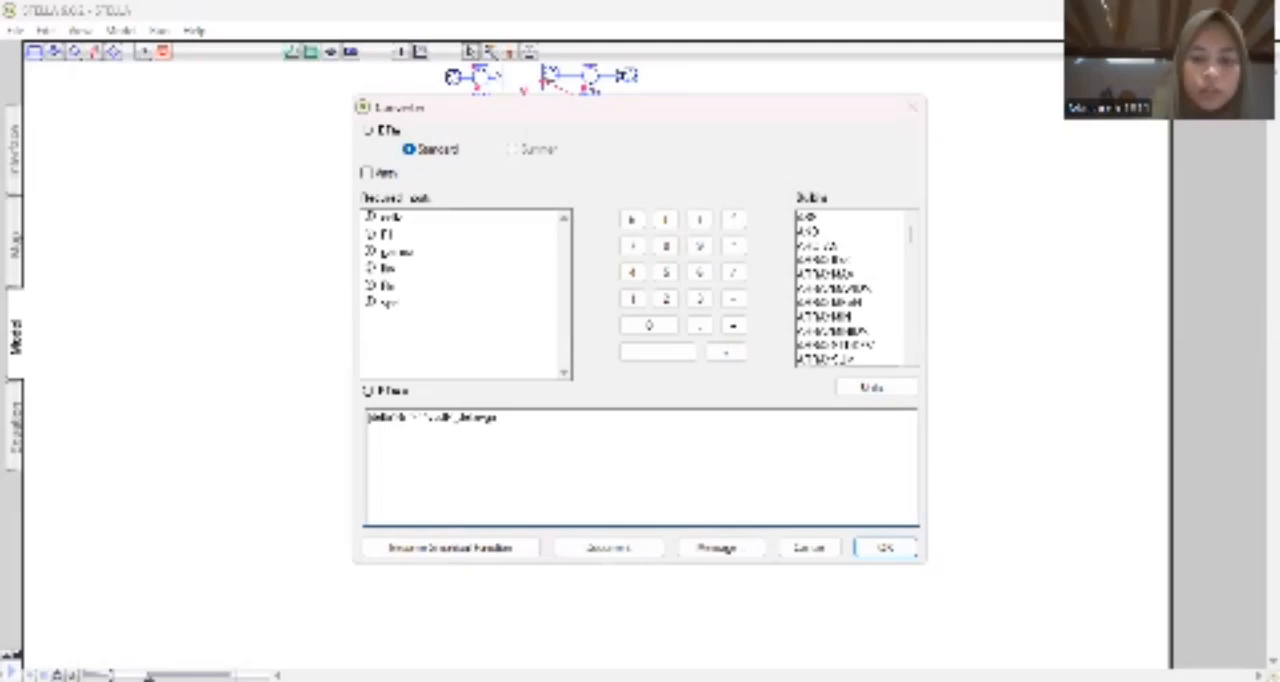
{"action": "type", "text": "nd"}
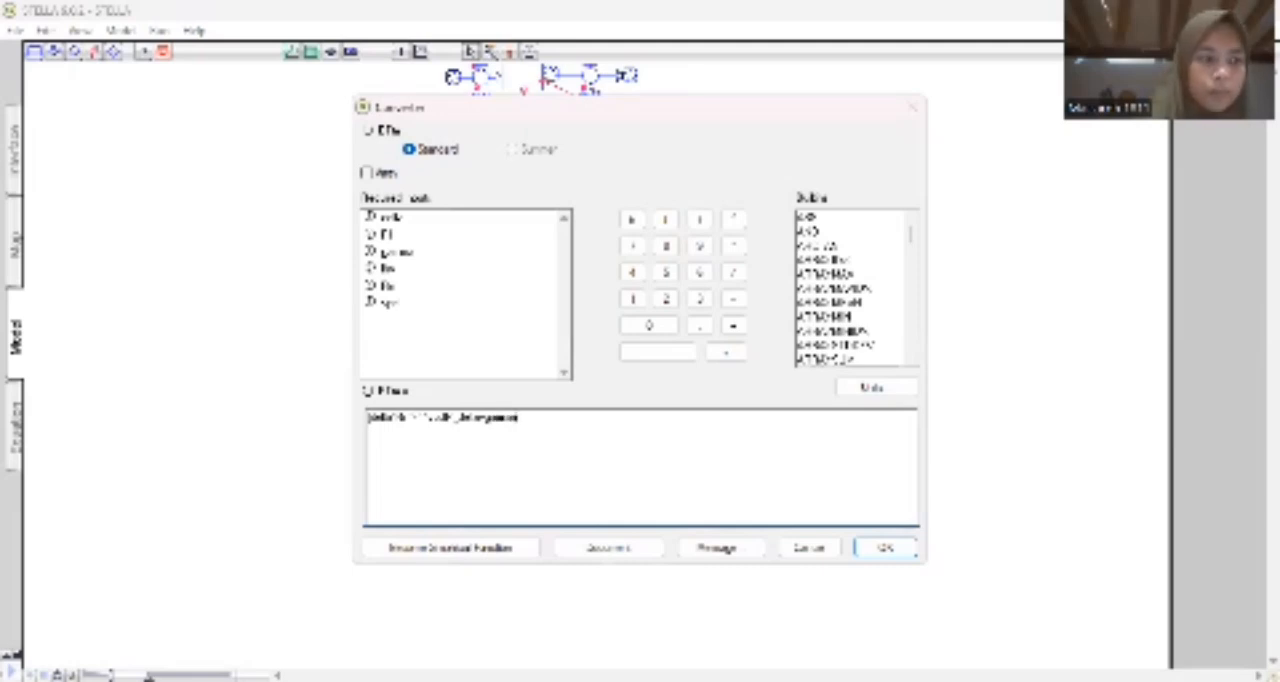
{"action": "type", "text": ")"}
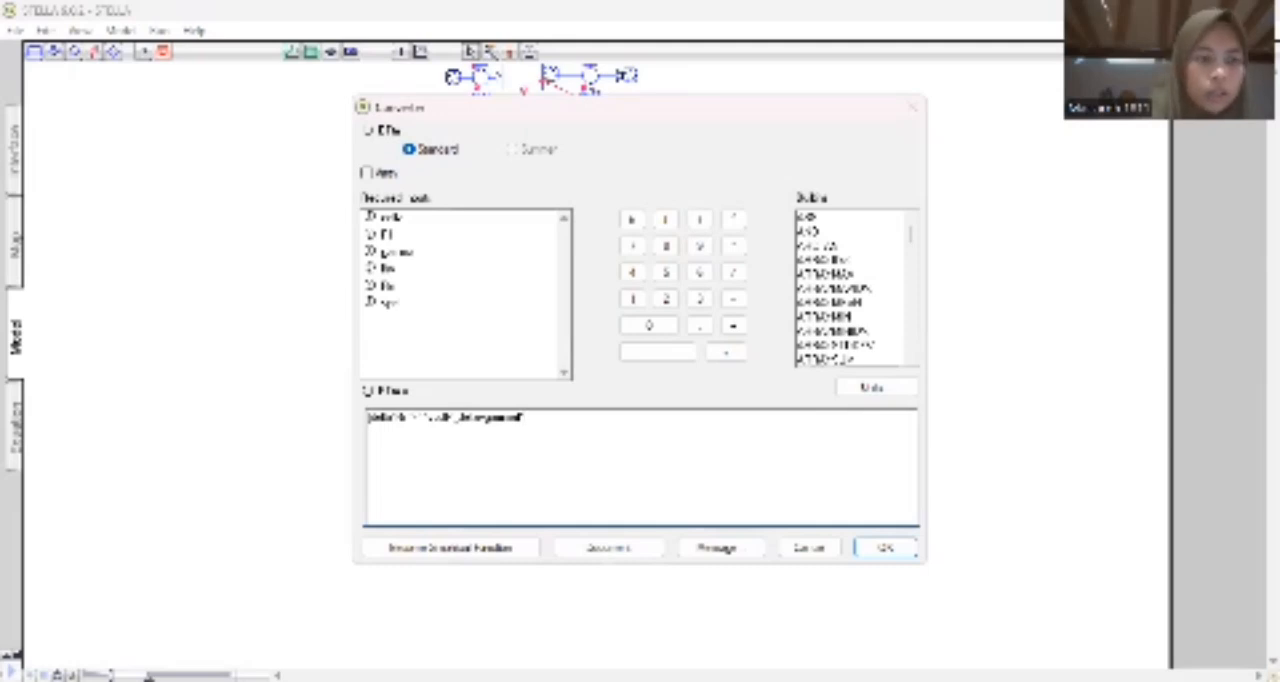
{"action": "type", "text": "*"}
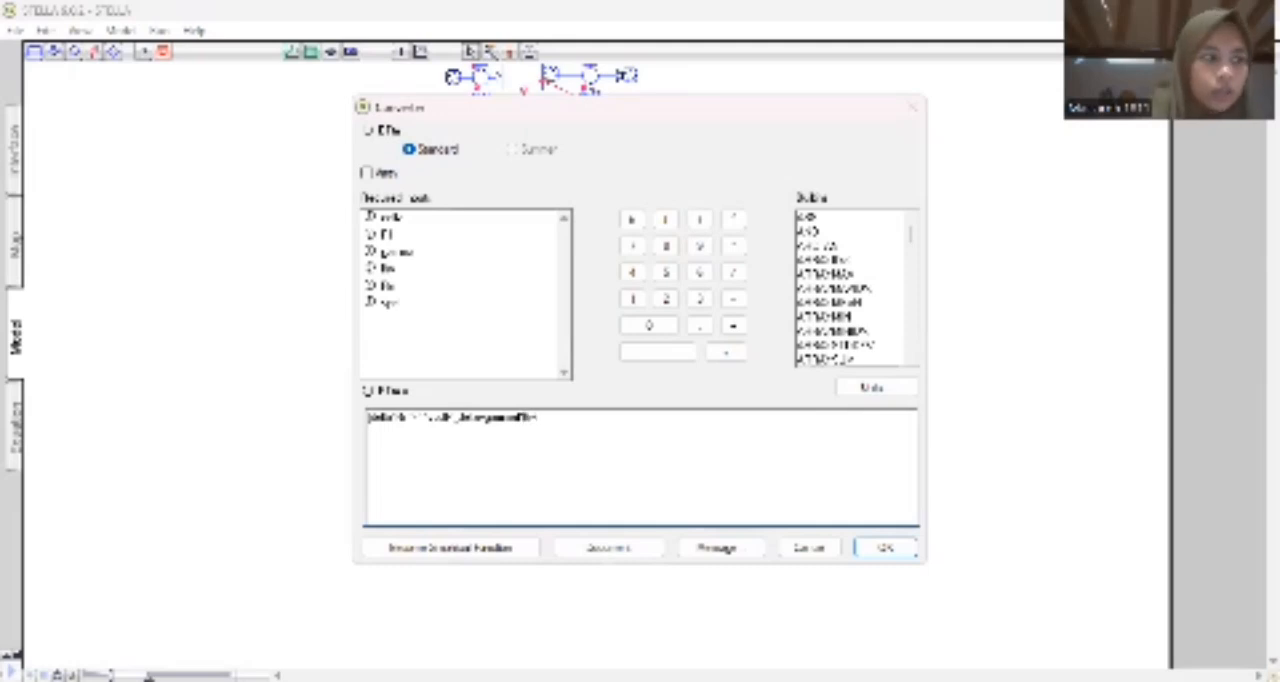
{"action": "type", "text": ")"}
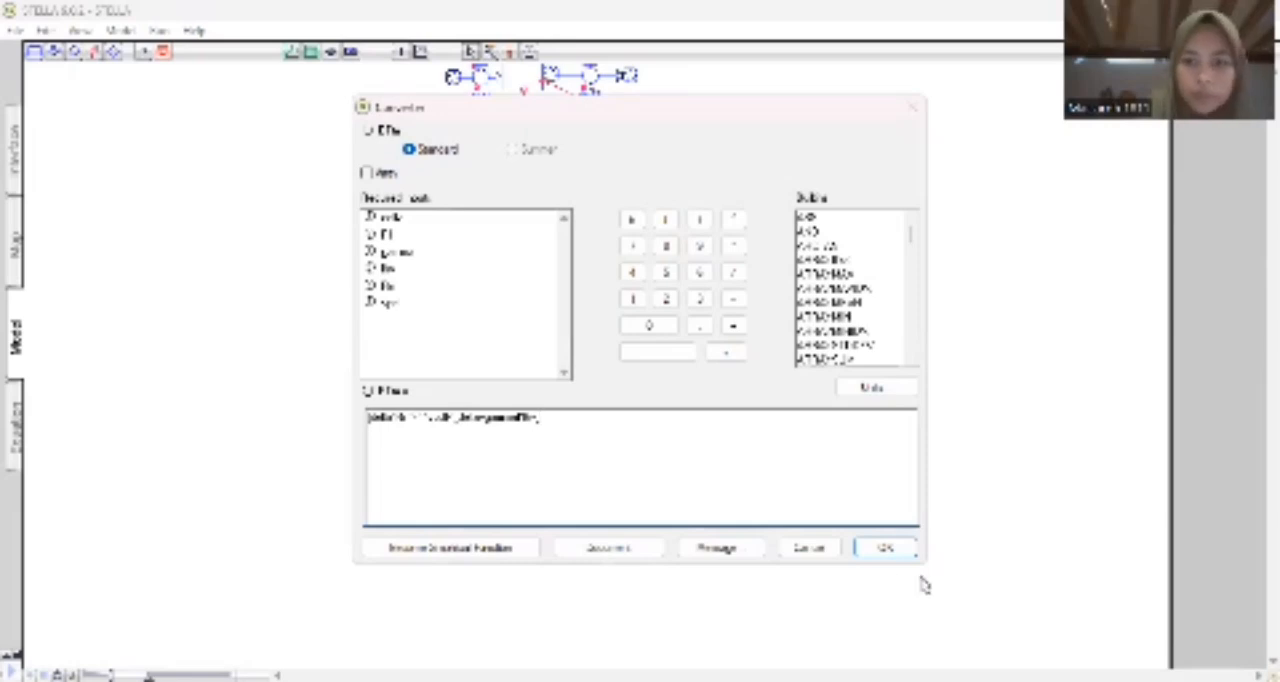
{"action": "key", "text": "Return"}
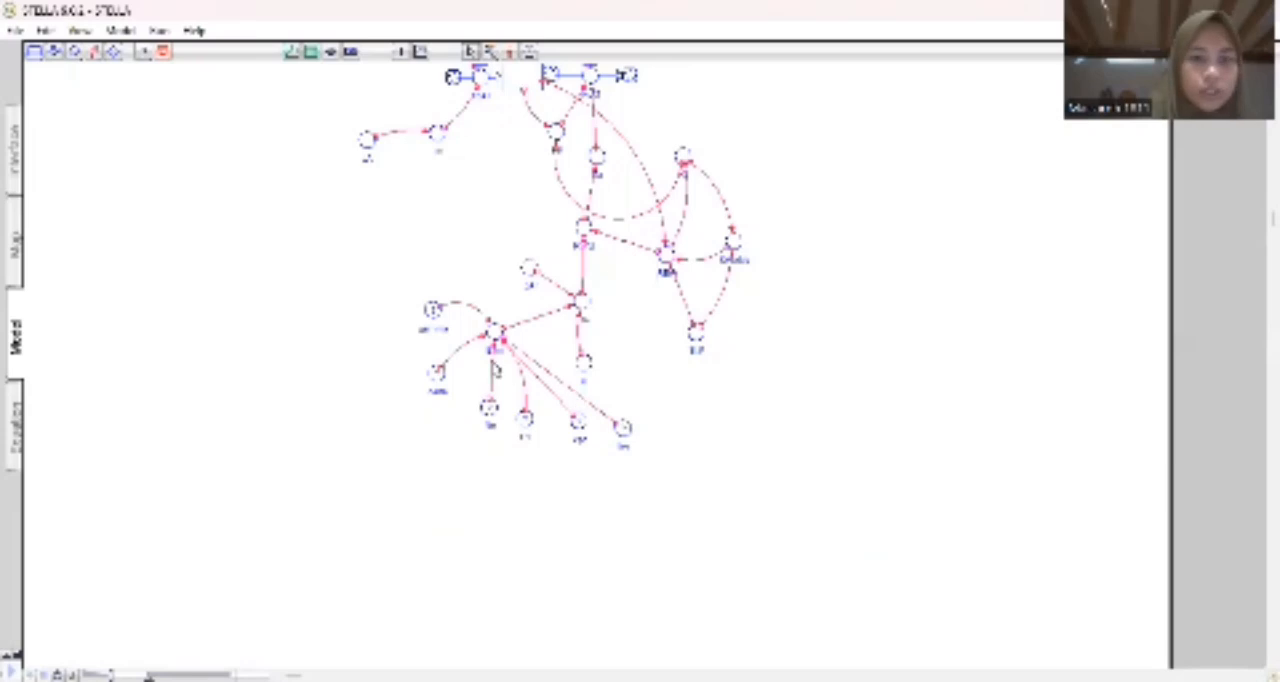
Enter the constant value for the gamma converter and accept it.
{"action": "double_click", "coordinate": [432, 316]}
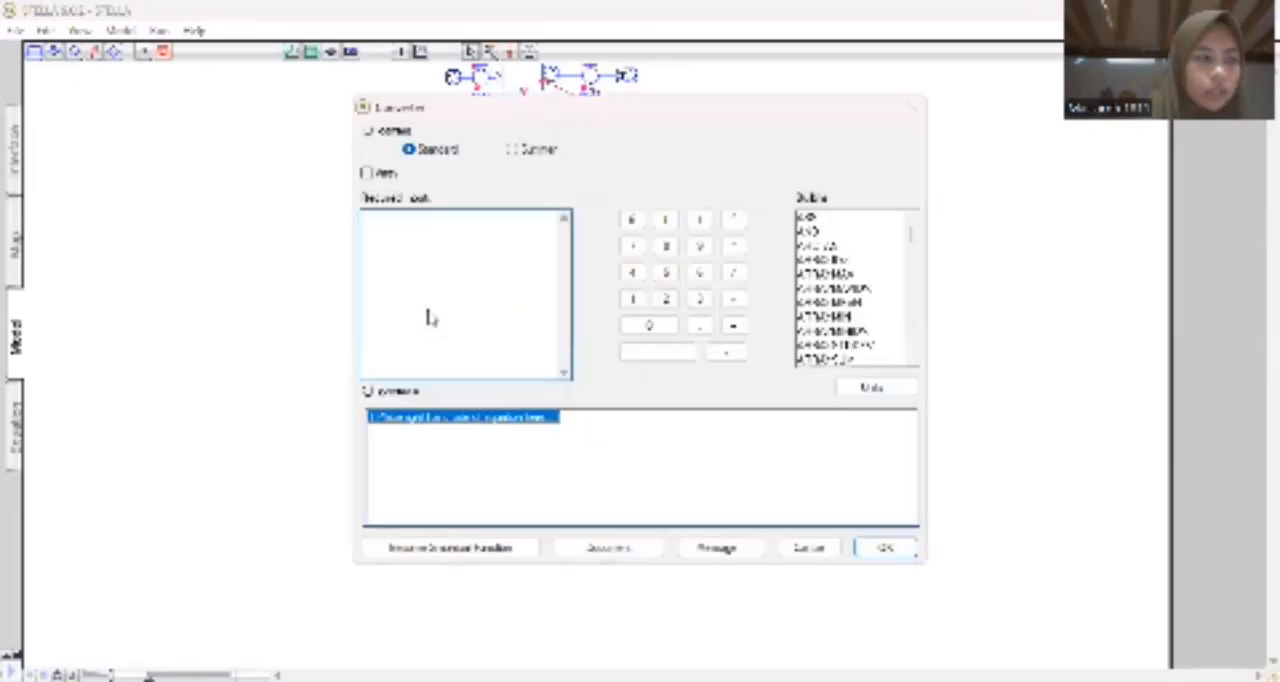
{"action": "type", "text": "0"}
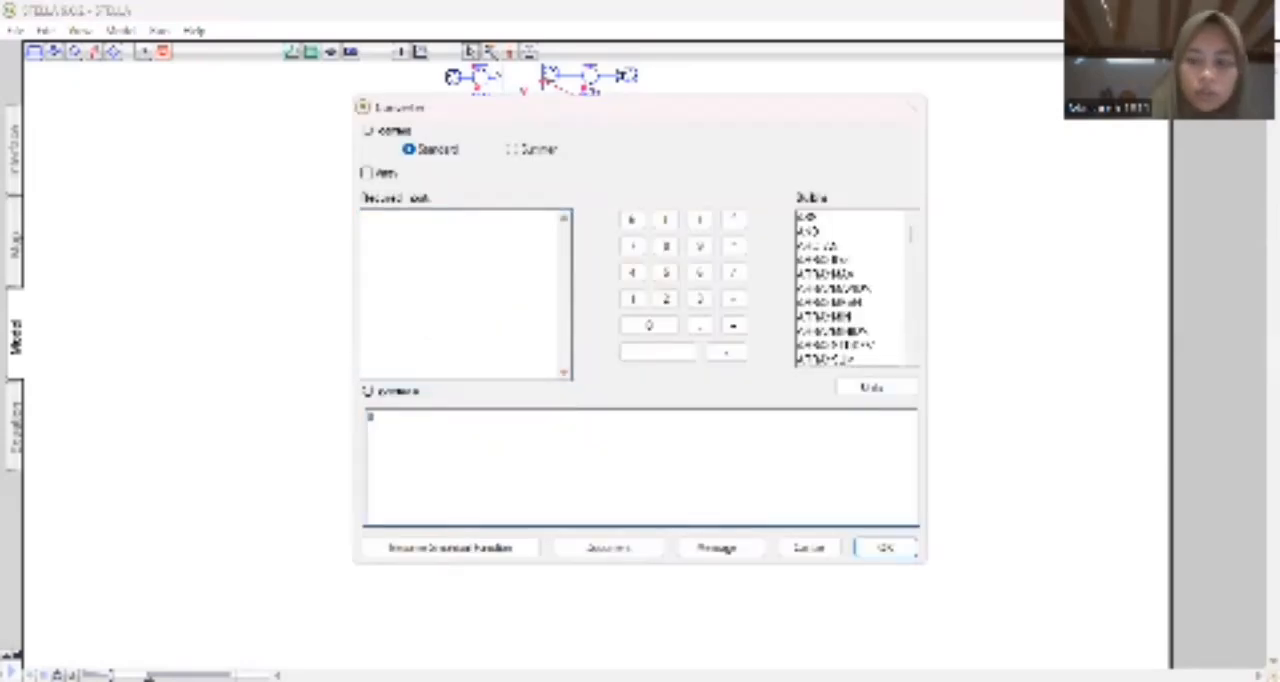
{"action": "type", "text": ".05"}
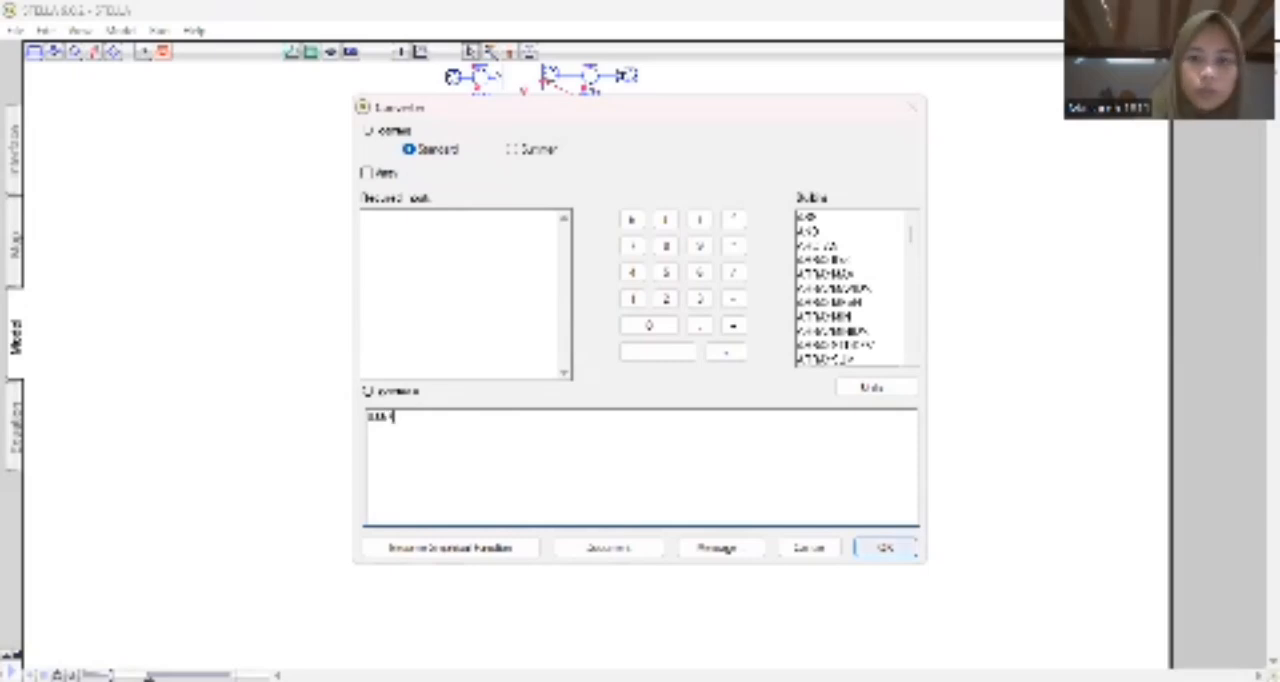
{"action": "left_click", "coordinate": [885, 547]}
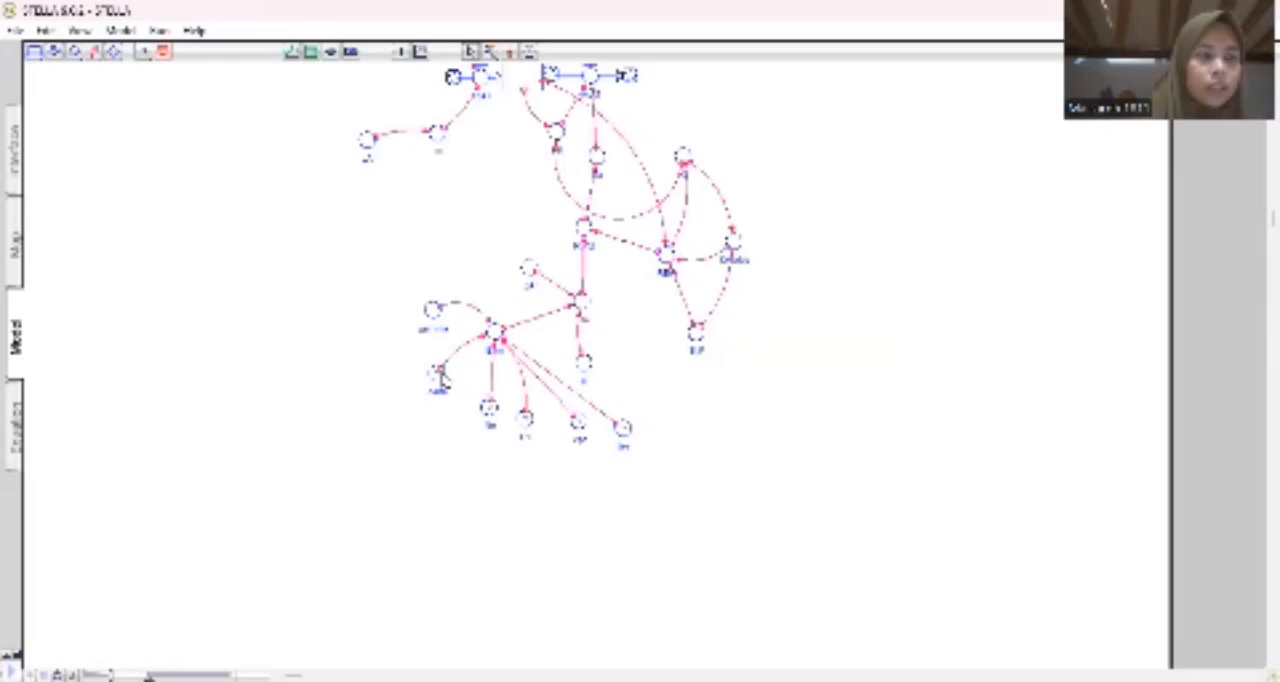
Add a converter named Tav to the left of delta and connect it to delta.
{"action": "left_click", "coordinate": [74, 51]}
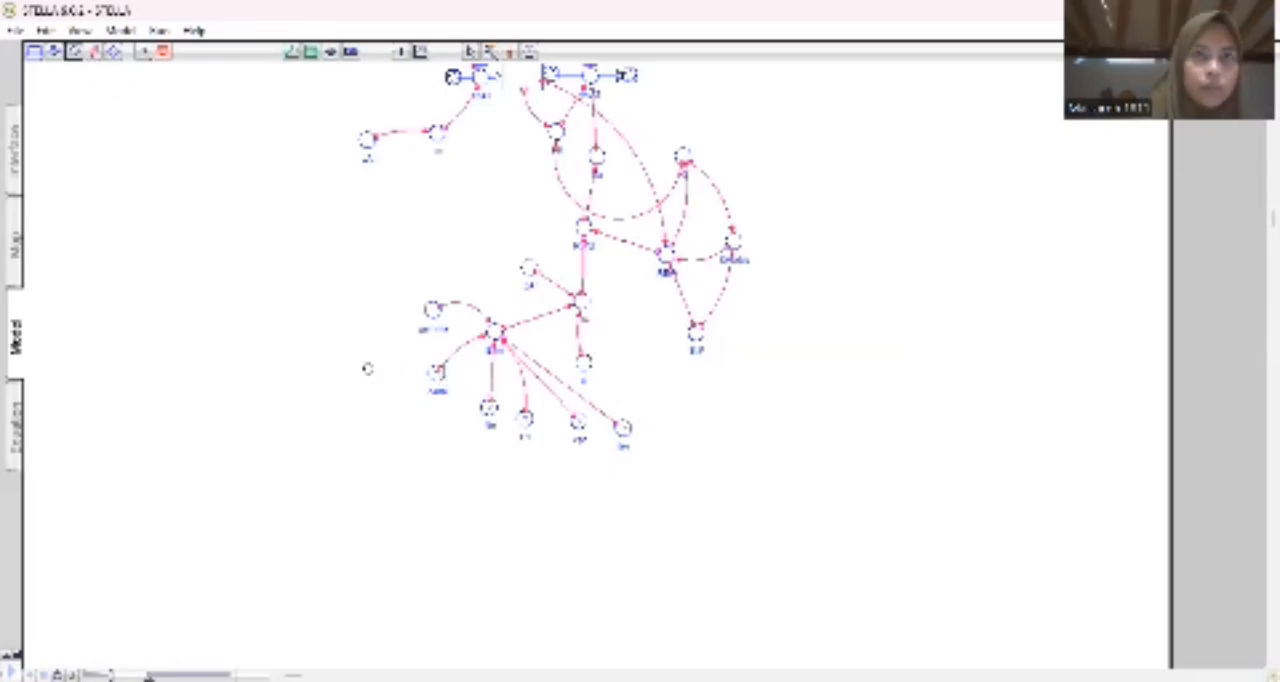
{"action": "left_click", "coordinate": [364, 352]}
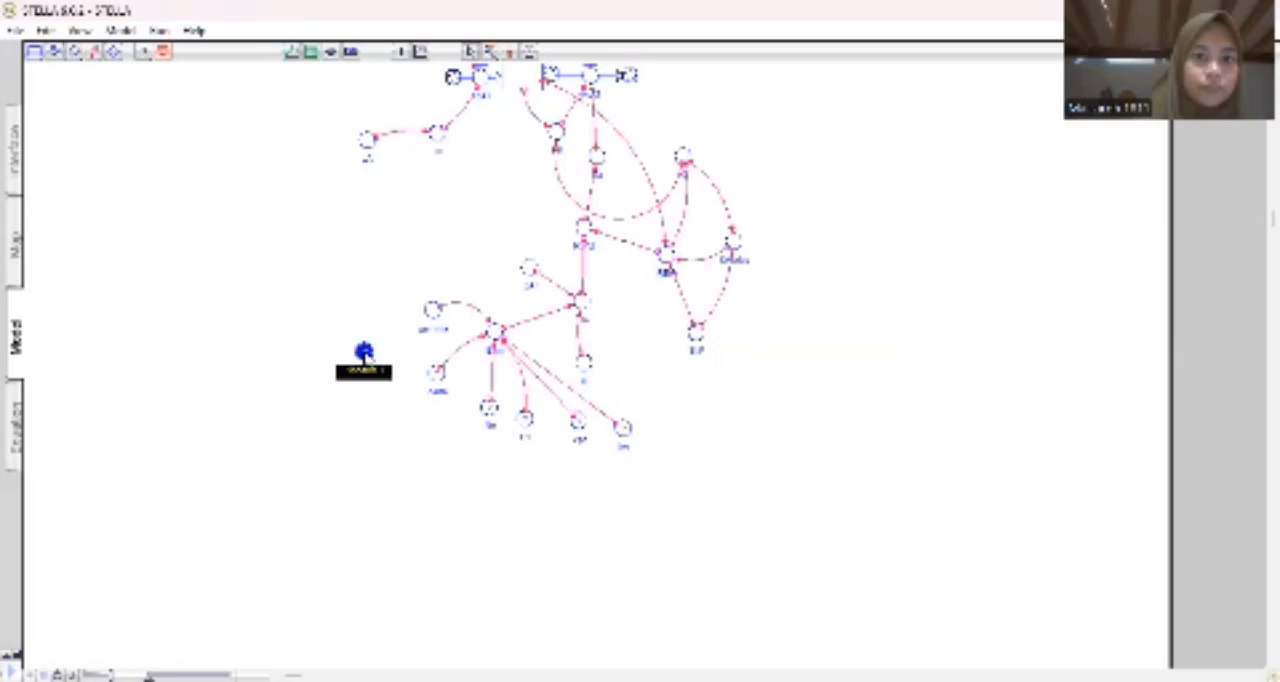
{"action": "type", "text": "RG"}
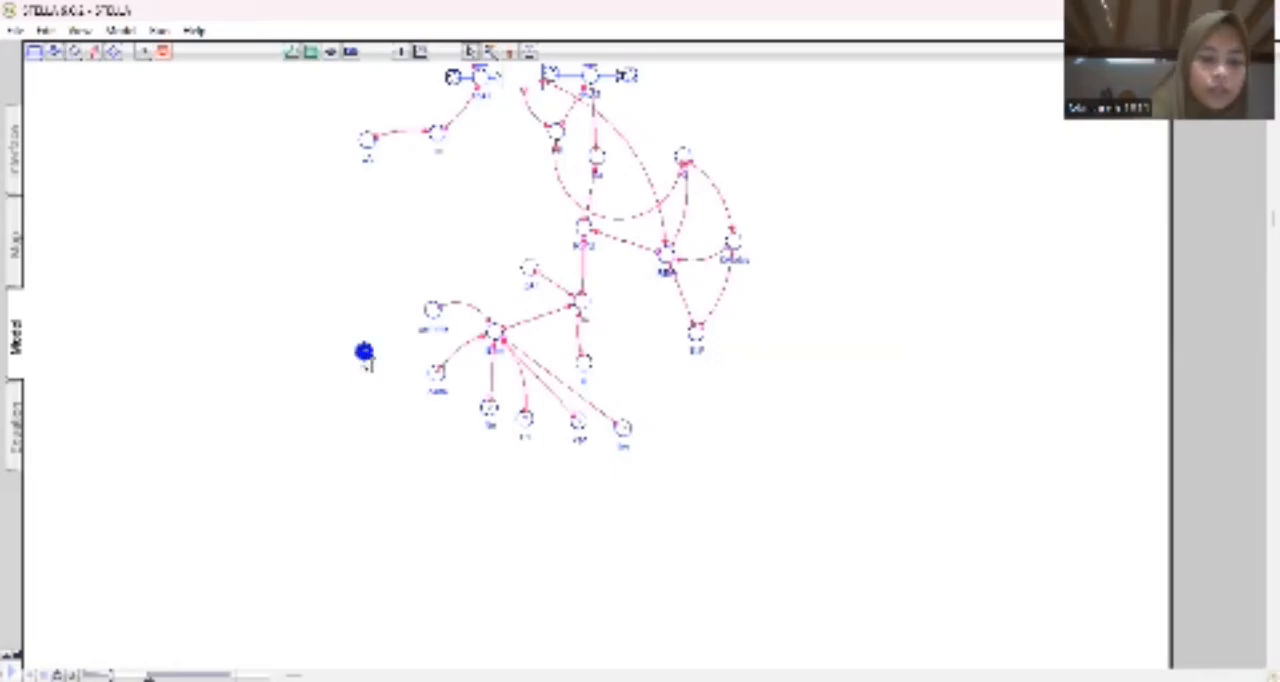
{"action": "left_click", "coordinate": [359, 386]}
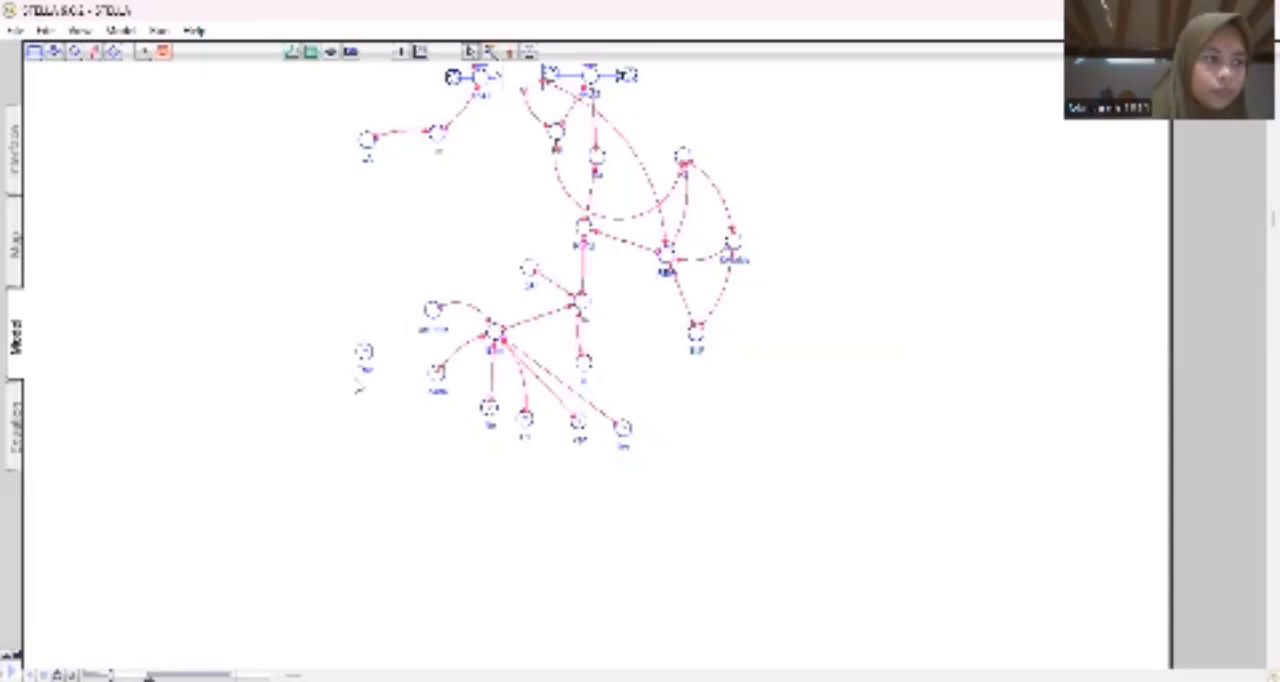
{"action": "left_click", "coordinate": [93, 52]}
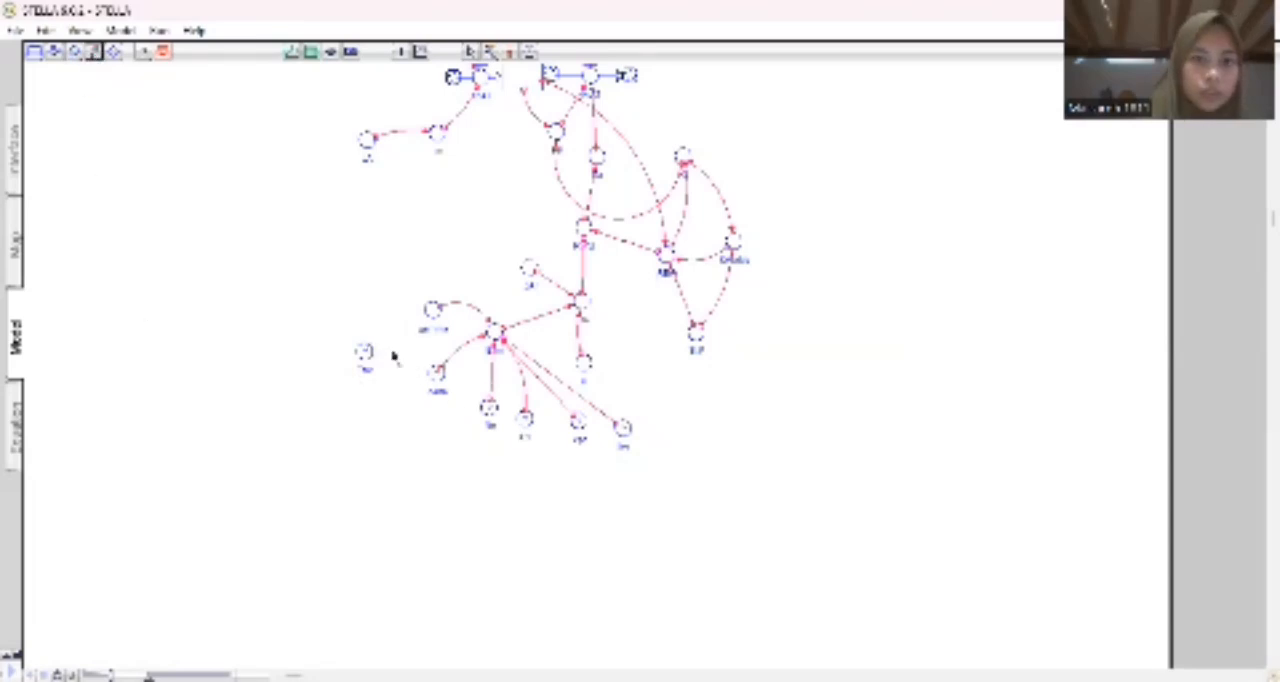
{"action": "left_click_drag", "start_coordinate": [366, 352], "coordinate": [437, 374]}
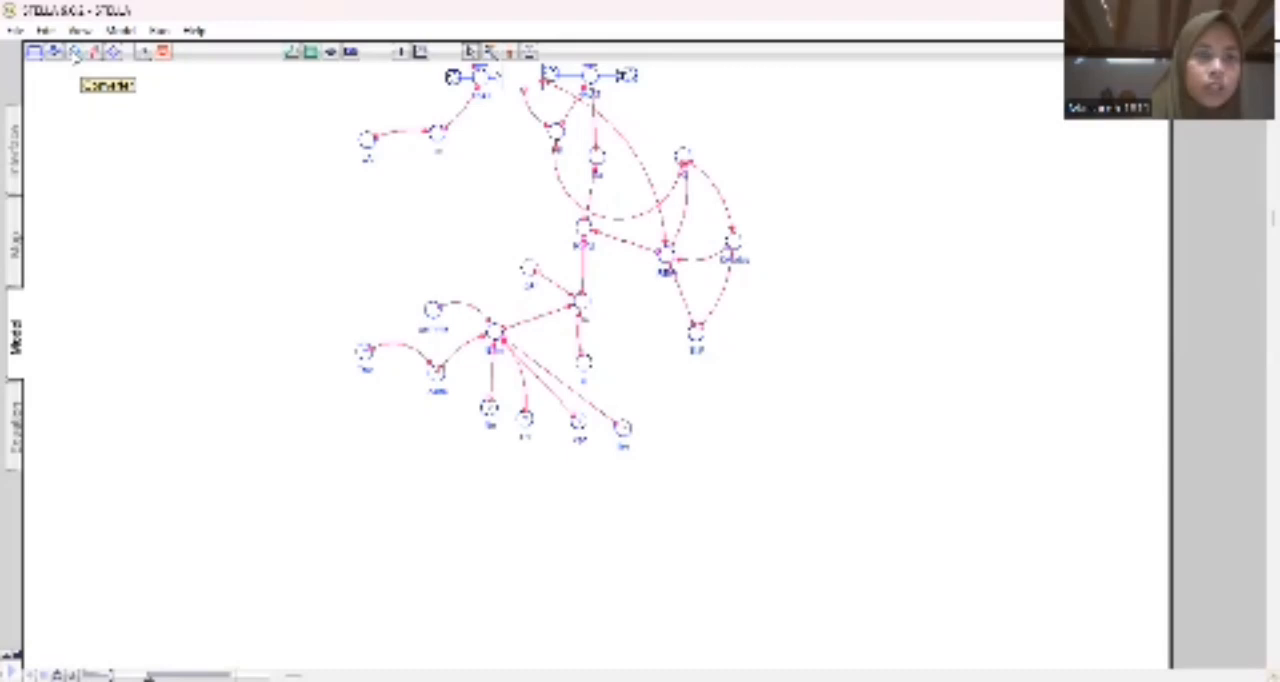
Add a converter named esat below and to the left of delta, and connect it to delta.
{"action": "left_click", "coordinate": [75, 52]}
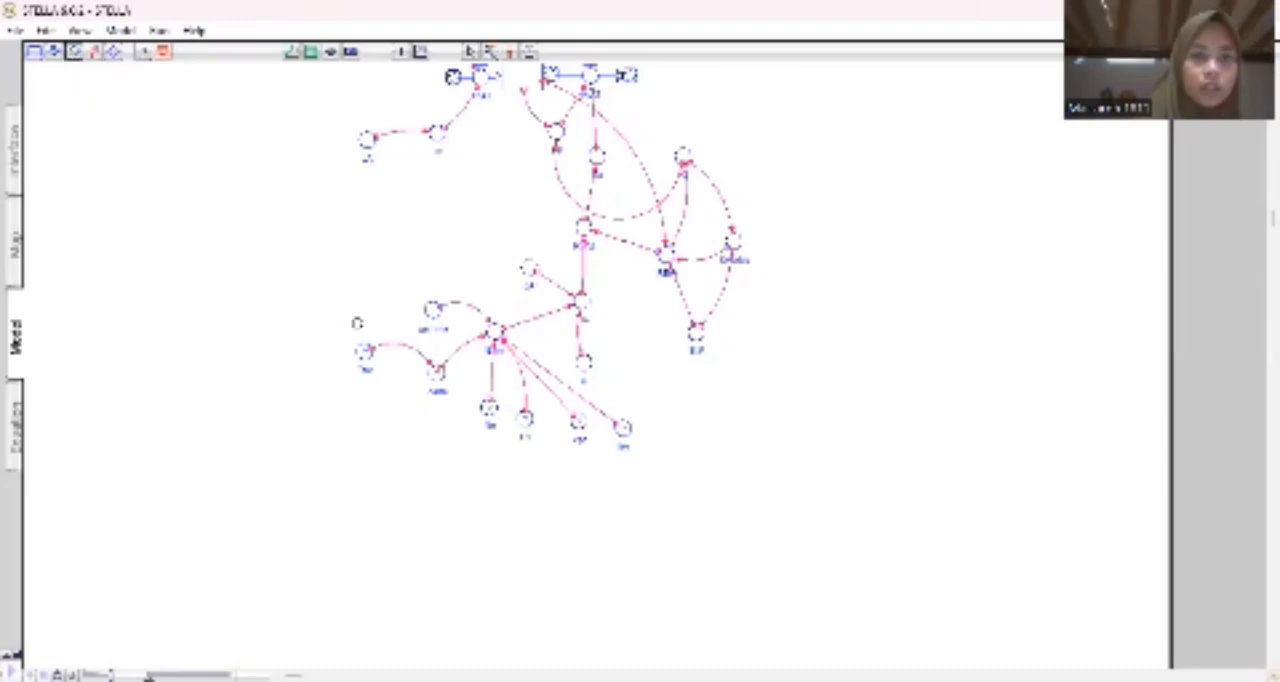
{"action": "left_click", "coordinate": [387, 426]}
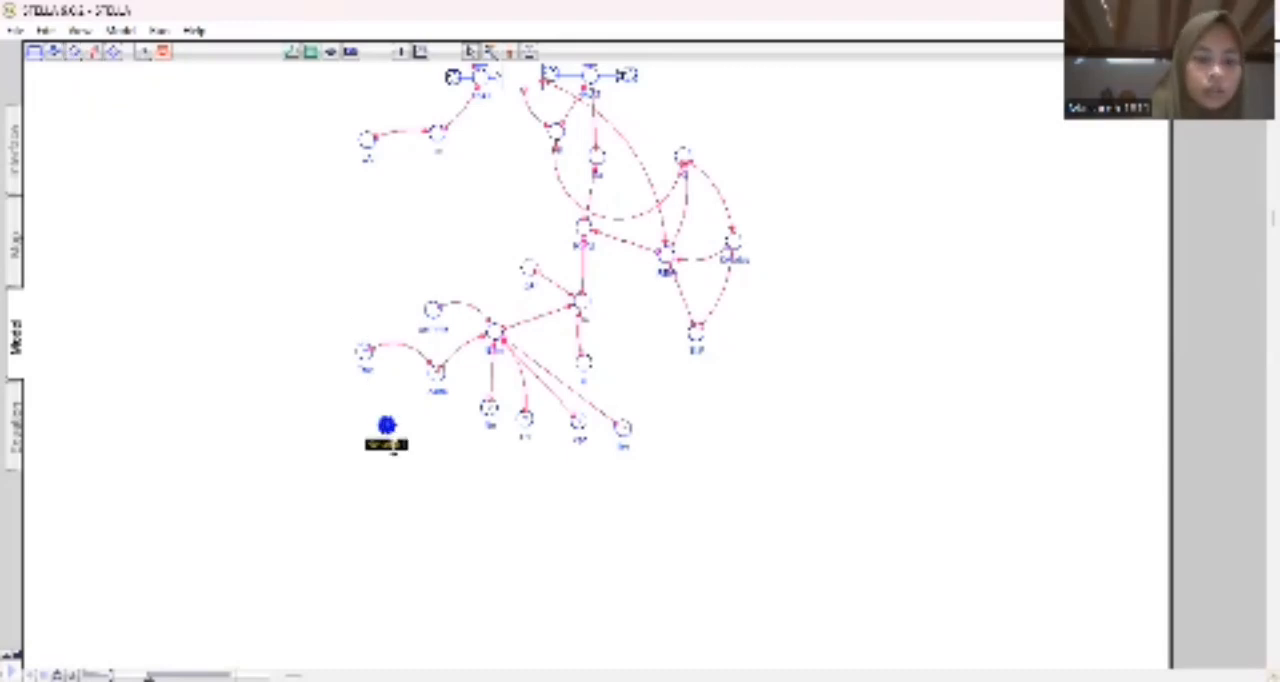
{"action": "type", "text": "suhu"}
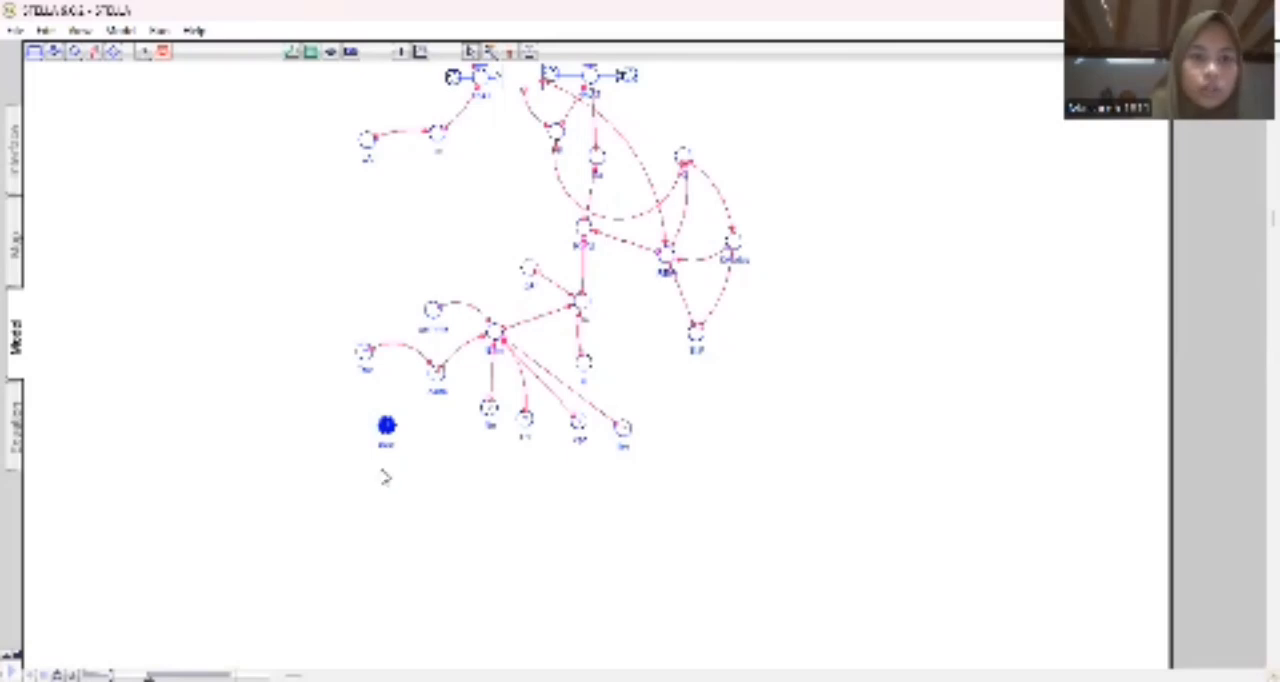
{"action": "left_click", "coordinate": [386, 478]}
{"action": "left_click", "coordinate": [93, 51]}
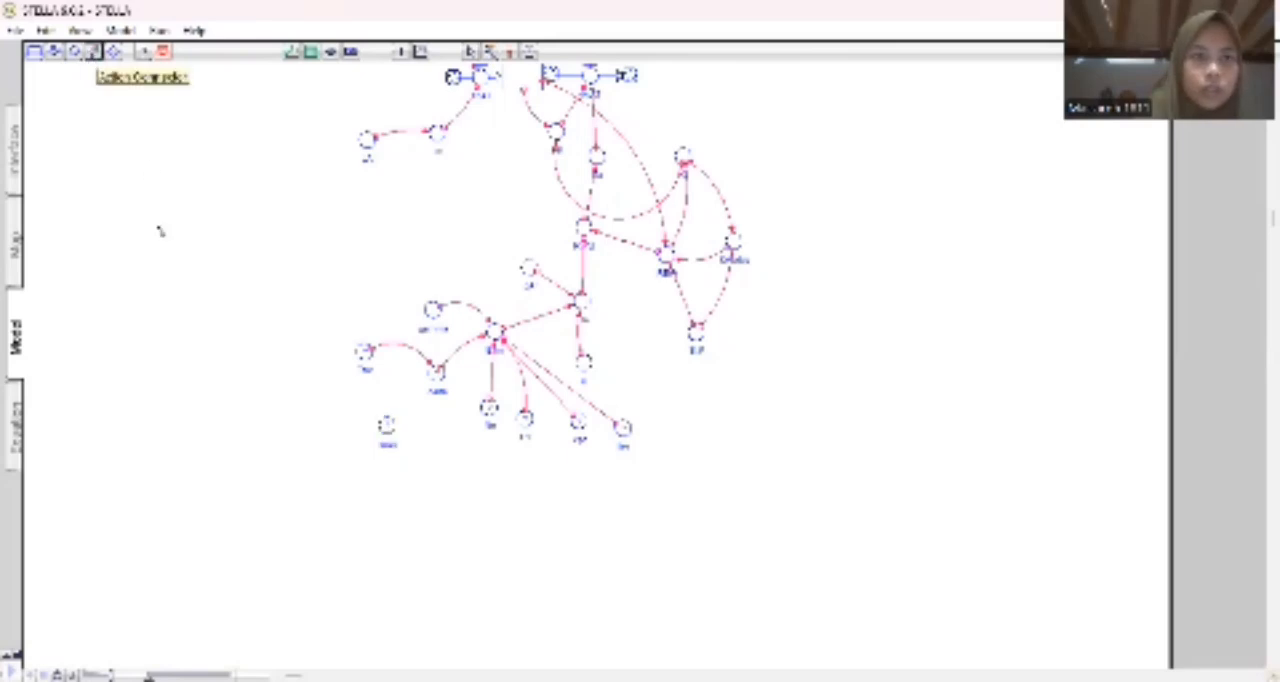
{"action": "mouse_move", "coordinate": [388, 426]}
{"action": "left_mouse_down"}
{"action": "mouse_move", "coordinate": [435, 378]}
{"action": "mouse_move", "coordinate": [432, 388]}
{"action": "left_mouse_up"}
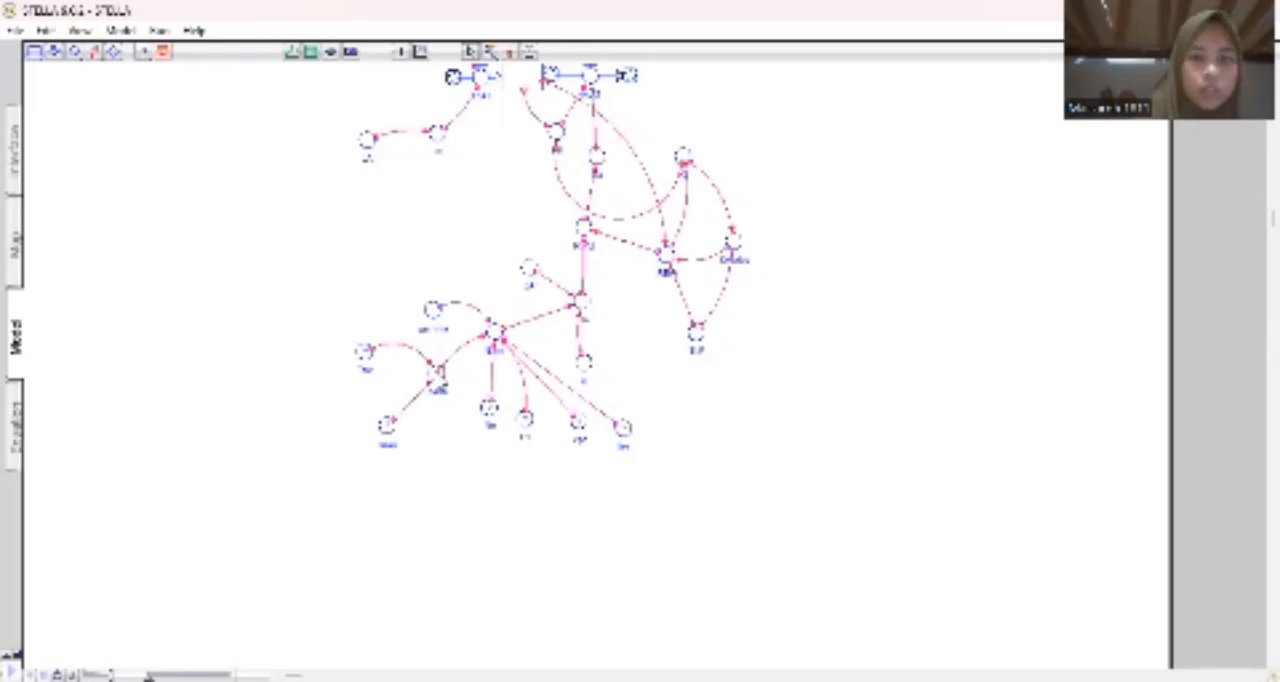
Define delta's equation as a numeric coefficient times esat divided by the square of Tav plus a constant, and accept it.
{"action": "double_click", "coordinate": [437, 378]}
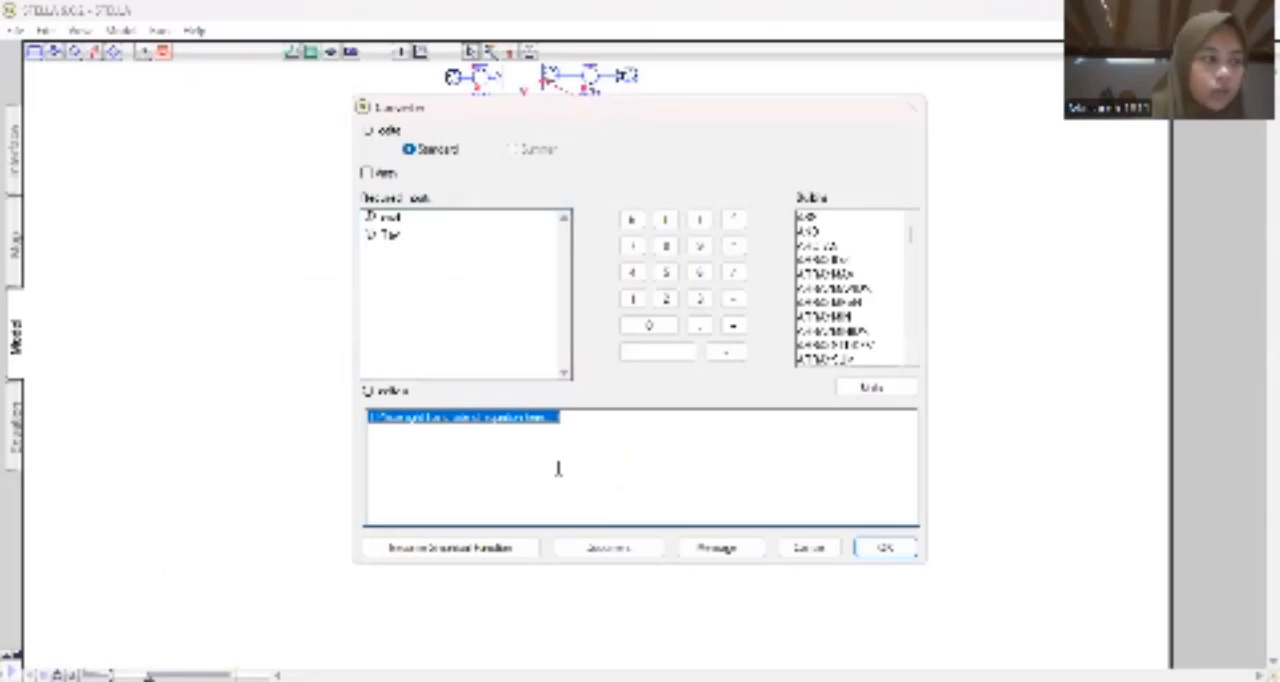
{"action": "type", "text": "4"}
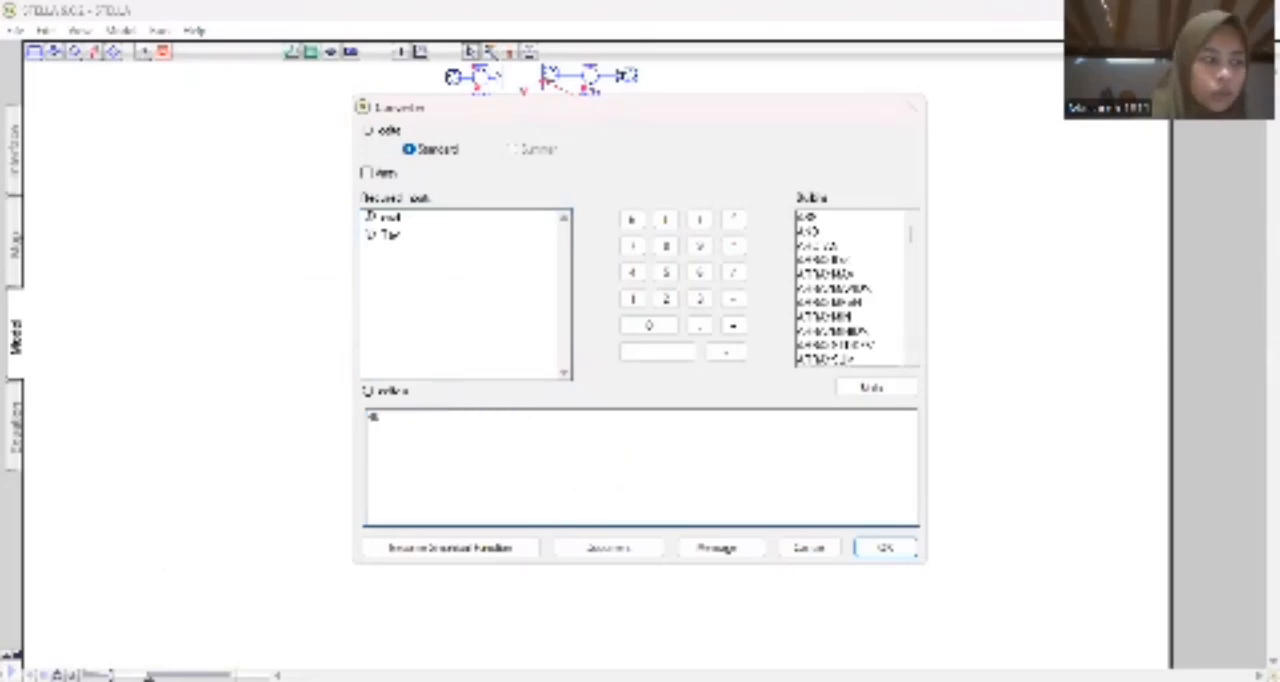
{"action": "type", "text": "00"}
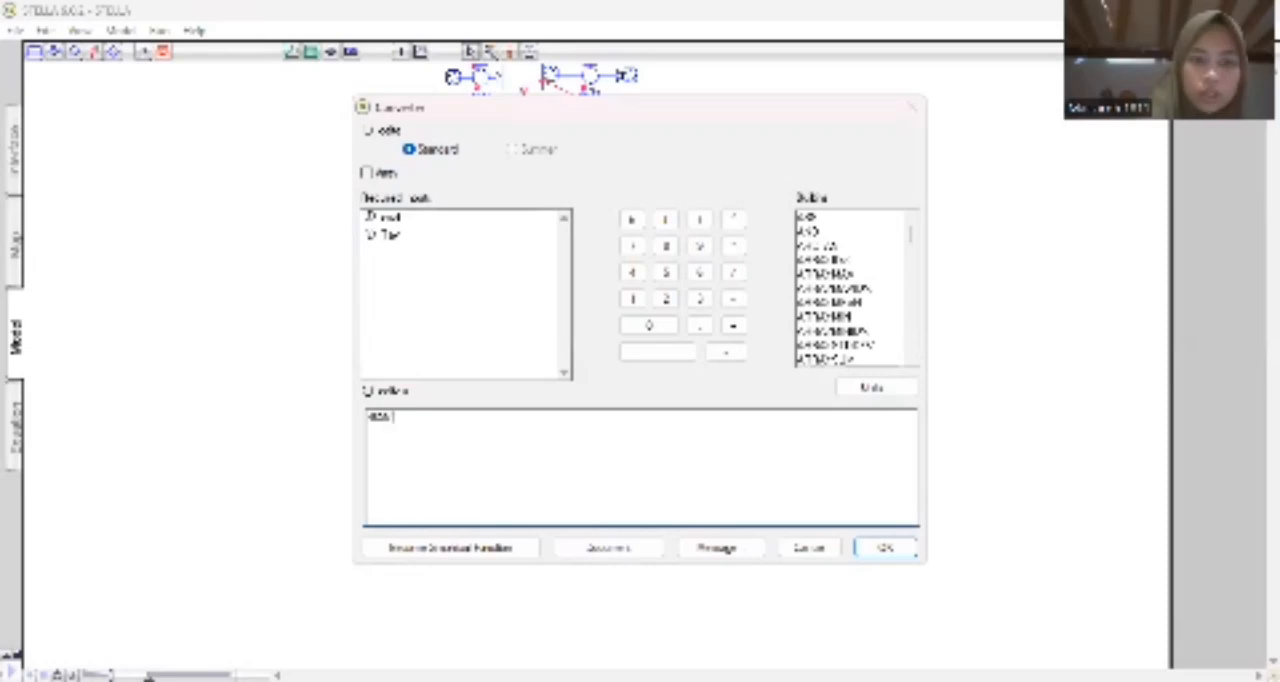
{"action": "type", "text": "8*esa"}
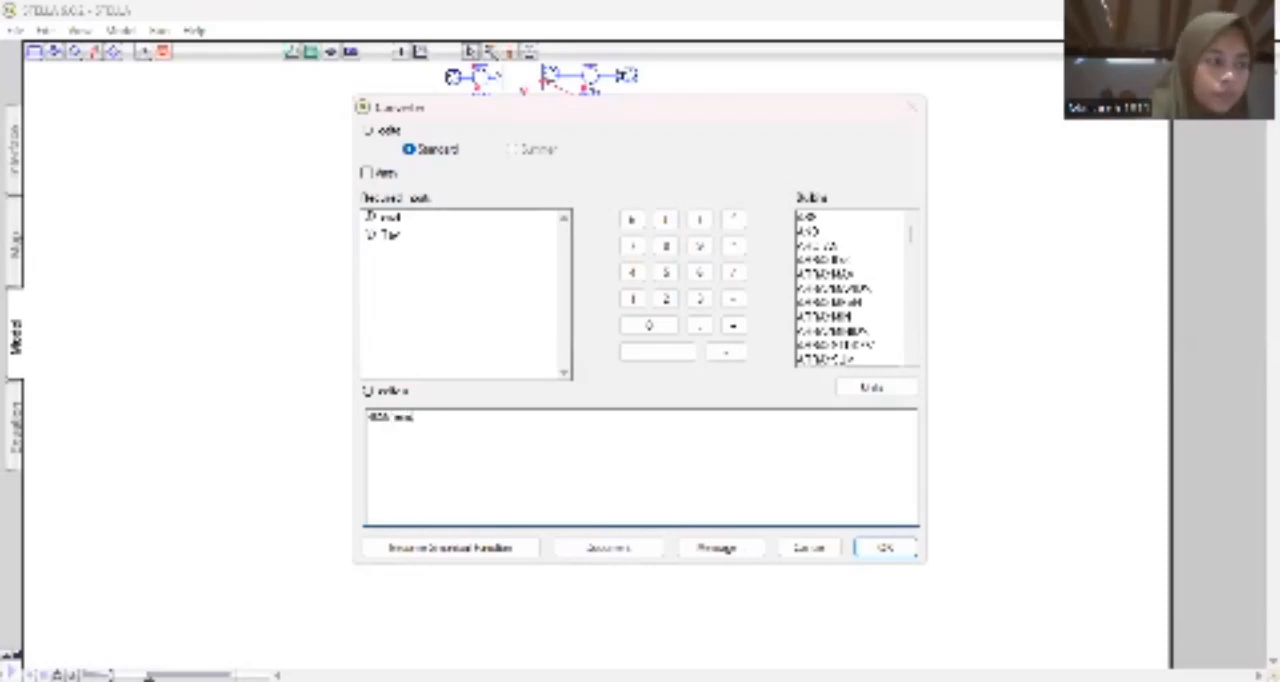
{"action": "type", "text": "t"}
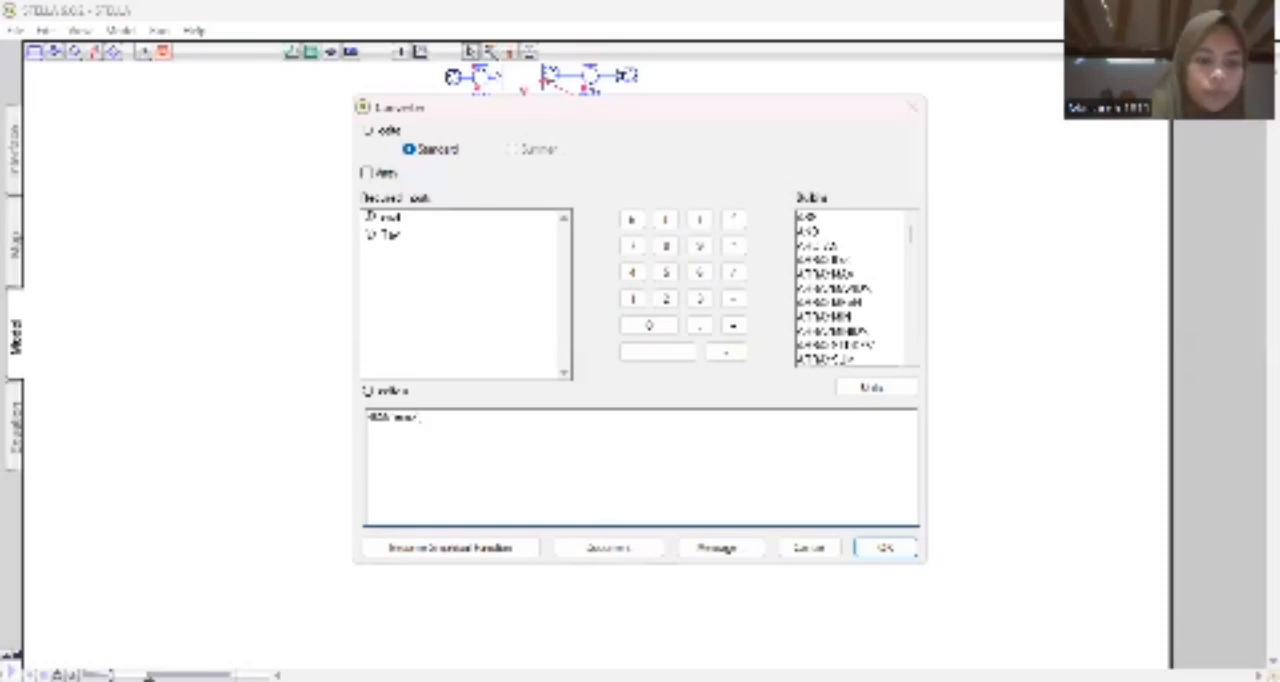
{"action": "type", "text": "/(tav"}
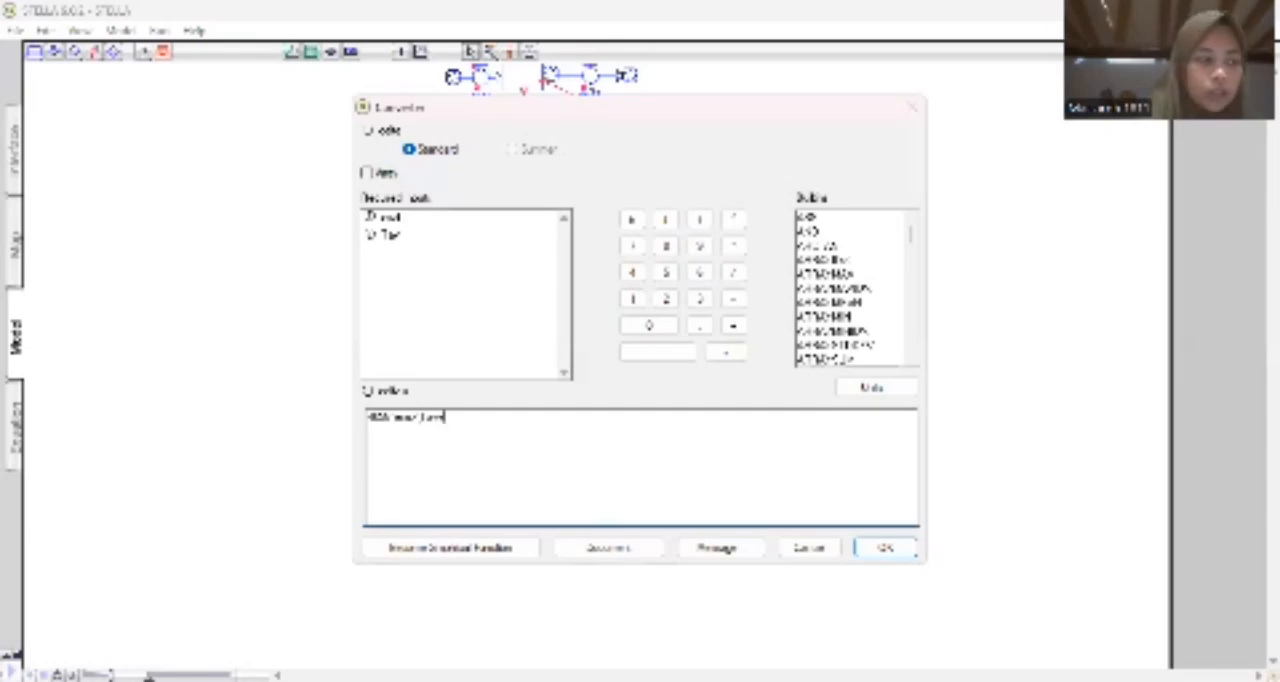
{"action": "type", "text": "+23"}
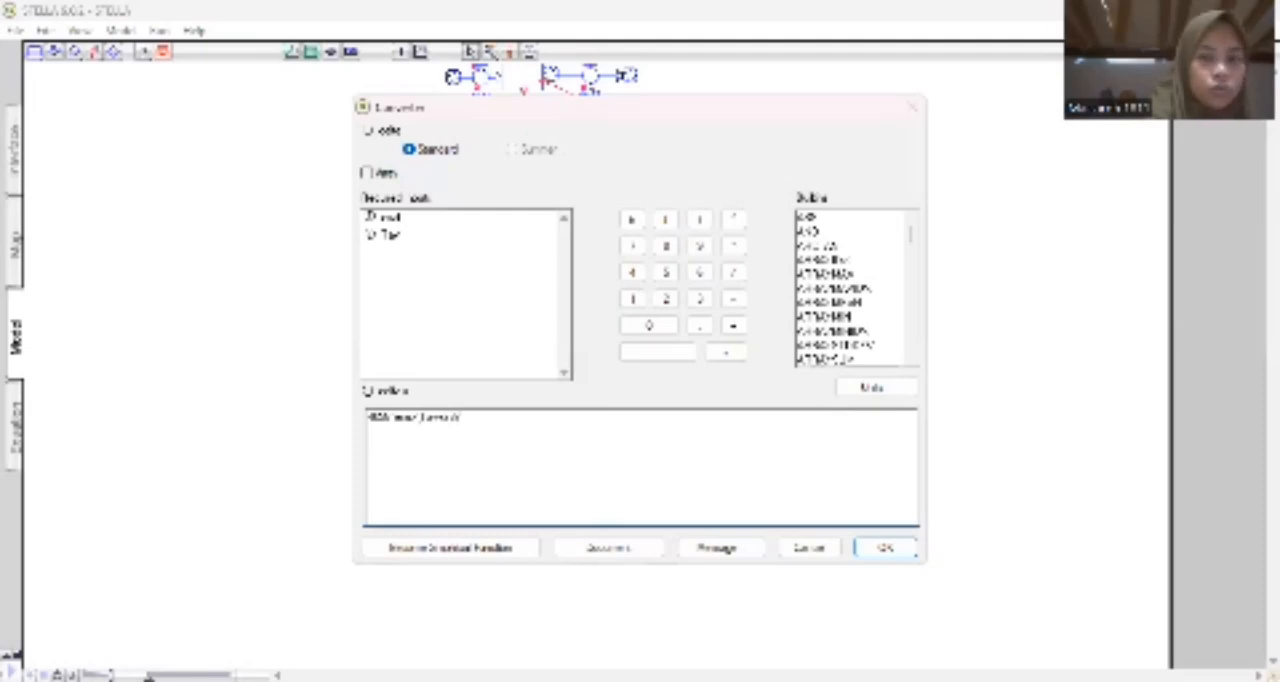
{"action": "type", "text": "^2"}
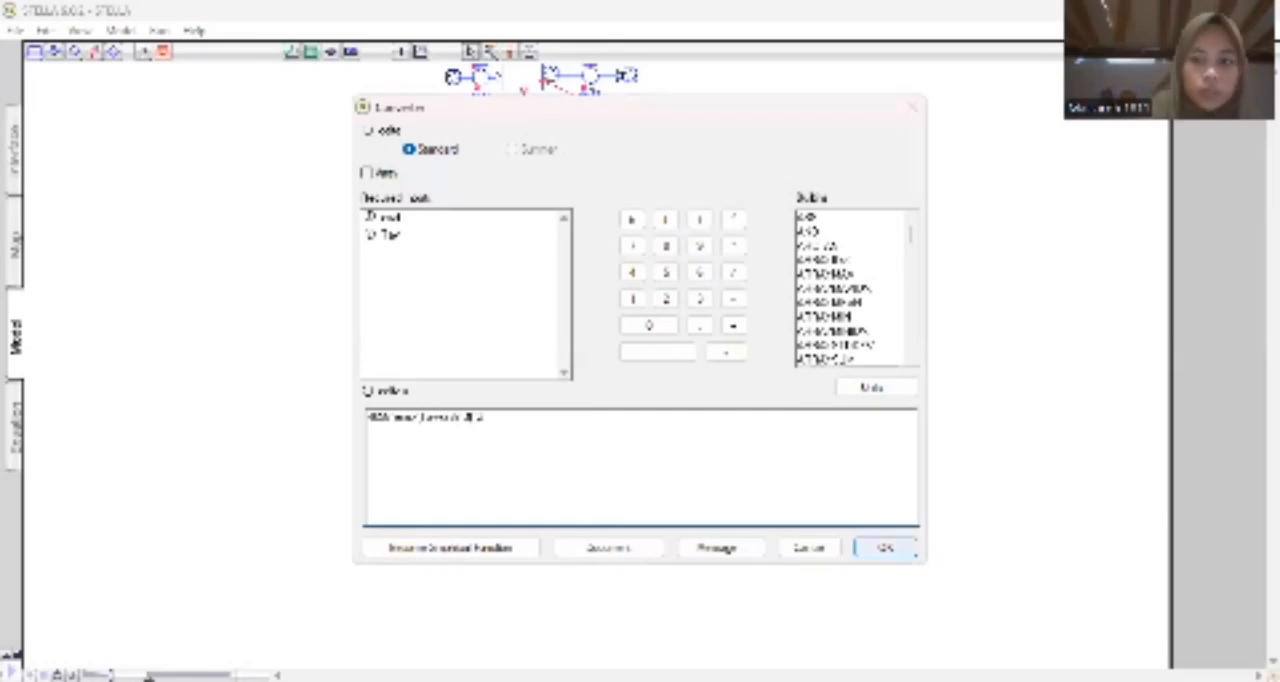
{"action": "left_click", "coordinate": [885, 547]}
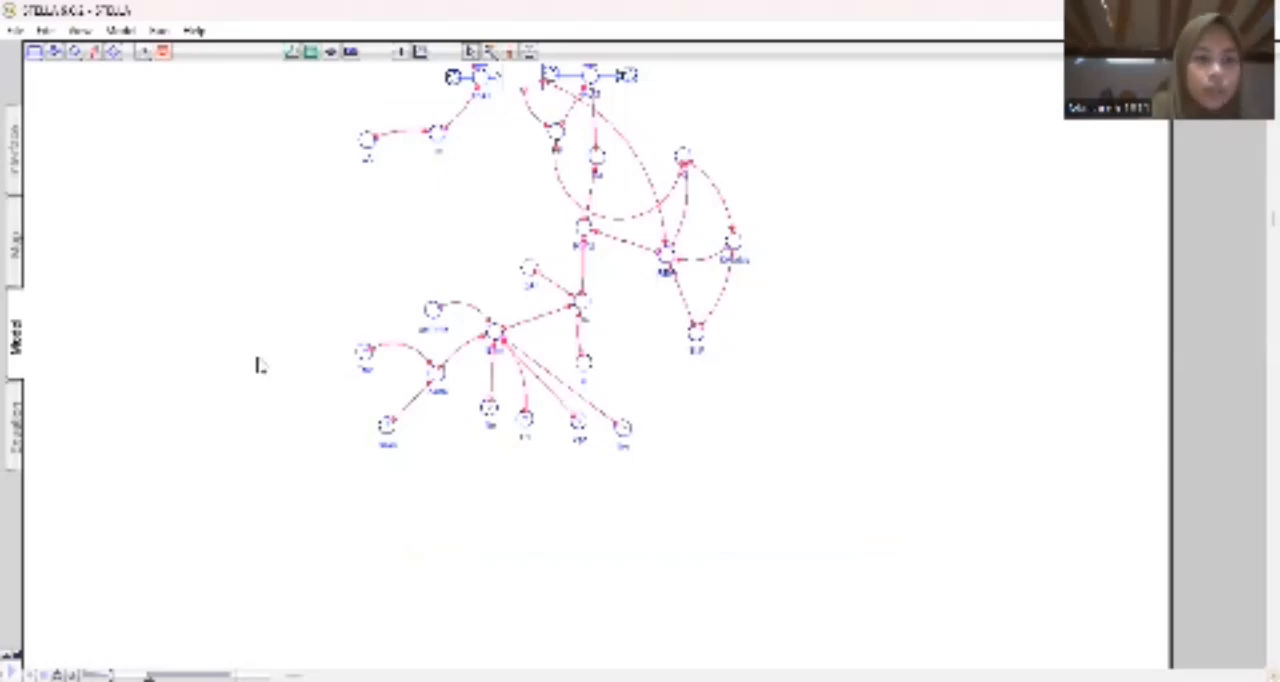
Make Tav a graphical function of time with an upper time limit of 120 and 121 data points.
{"action": "double_click", "coordinate": [365, 362]}
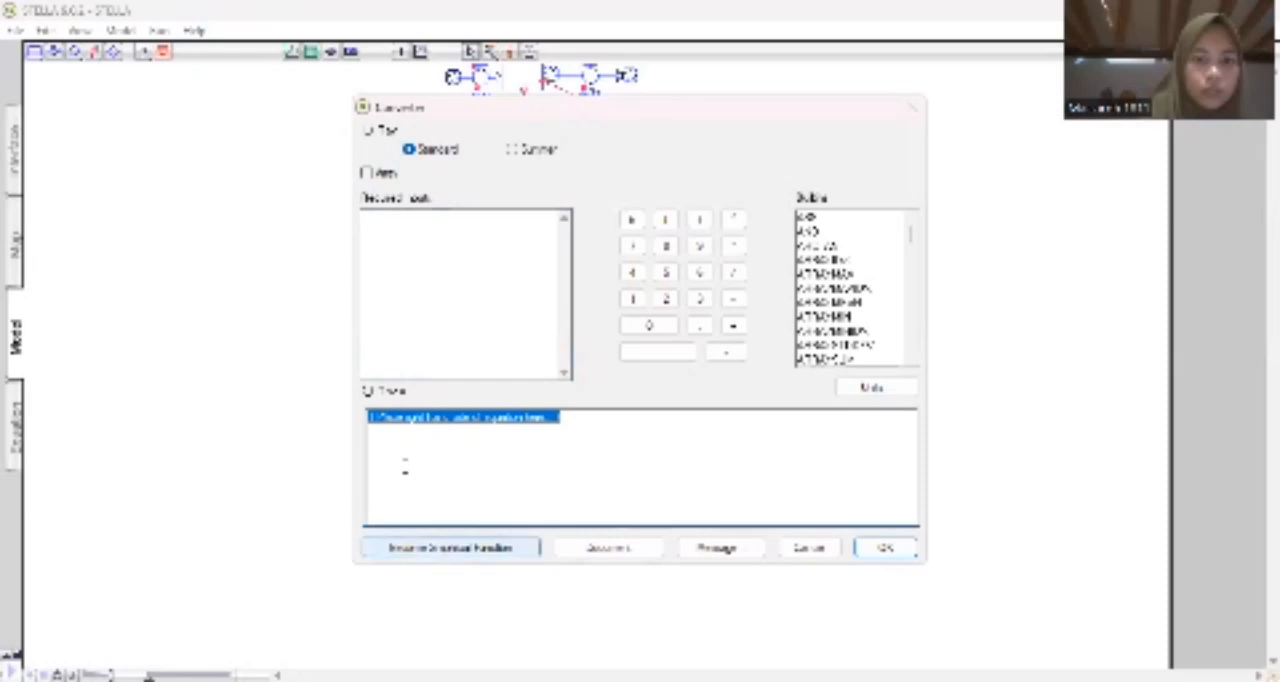
{"action": "left_click", "coordinate": [412, 547]}
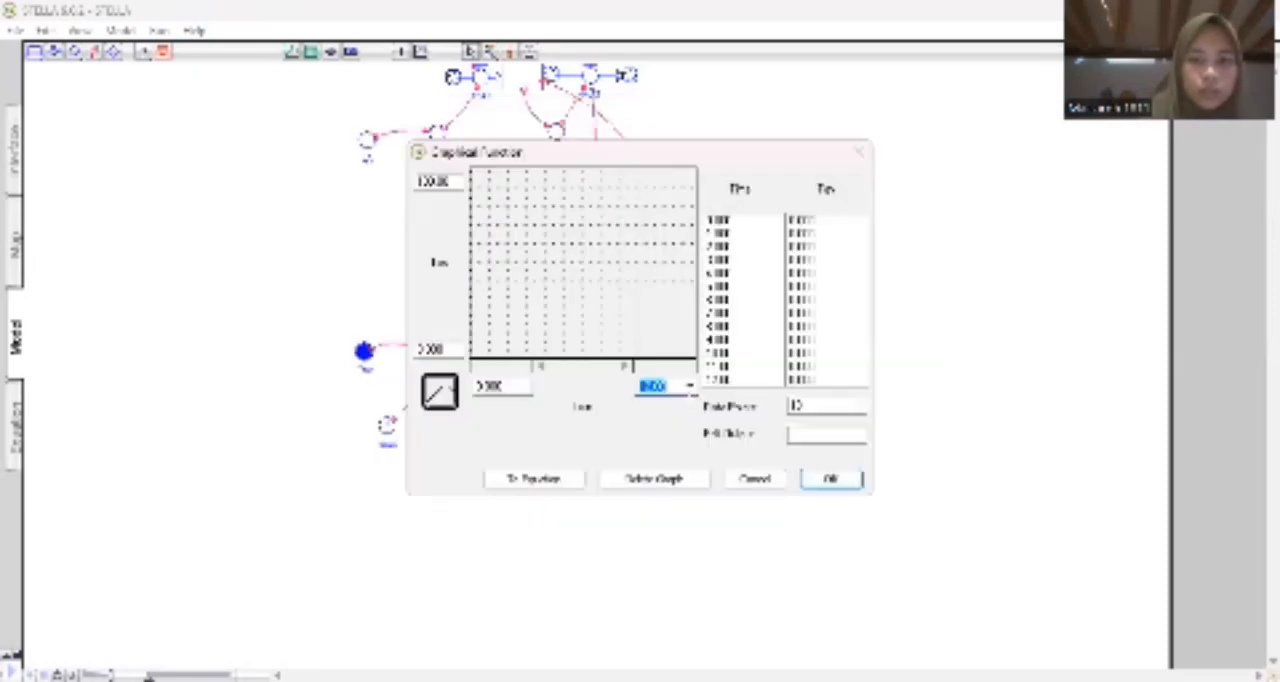
{"action": "type", "text": "20"}
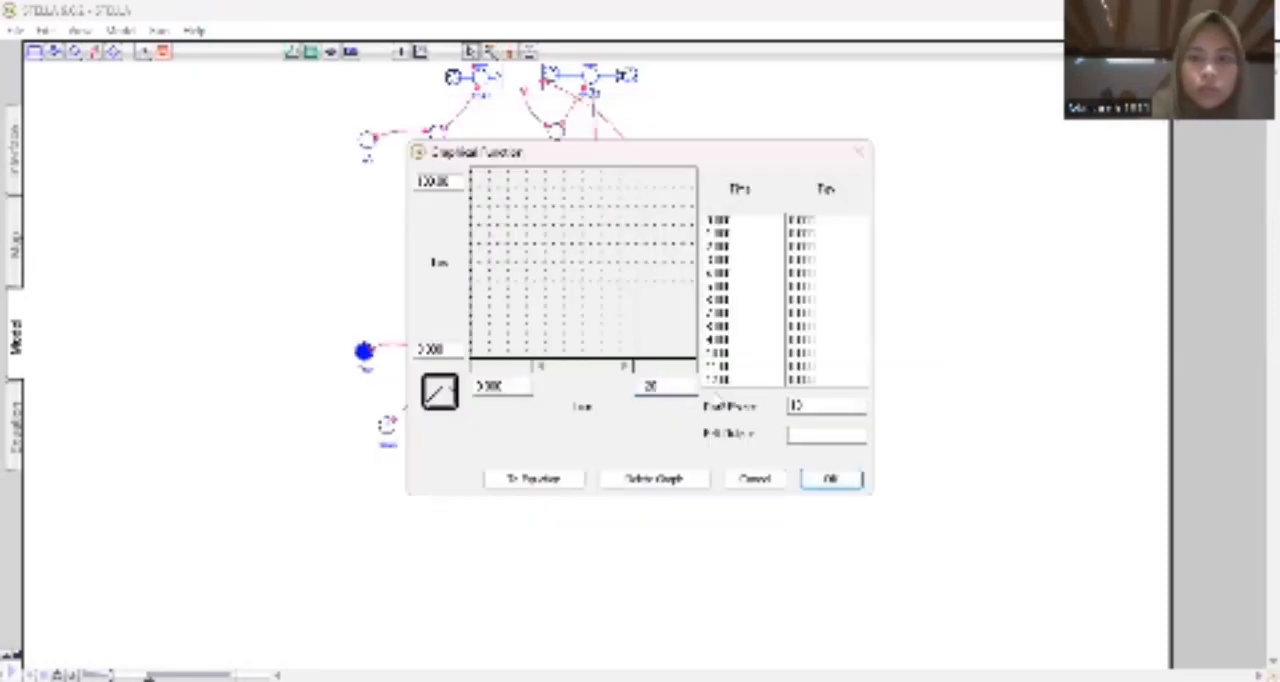
{"action": "left_click", "coordinate": [808, 405]}
{"action": "key", "text": "BackSpace"}
{"action": "type", "text": "20"}
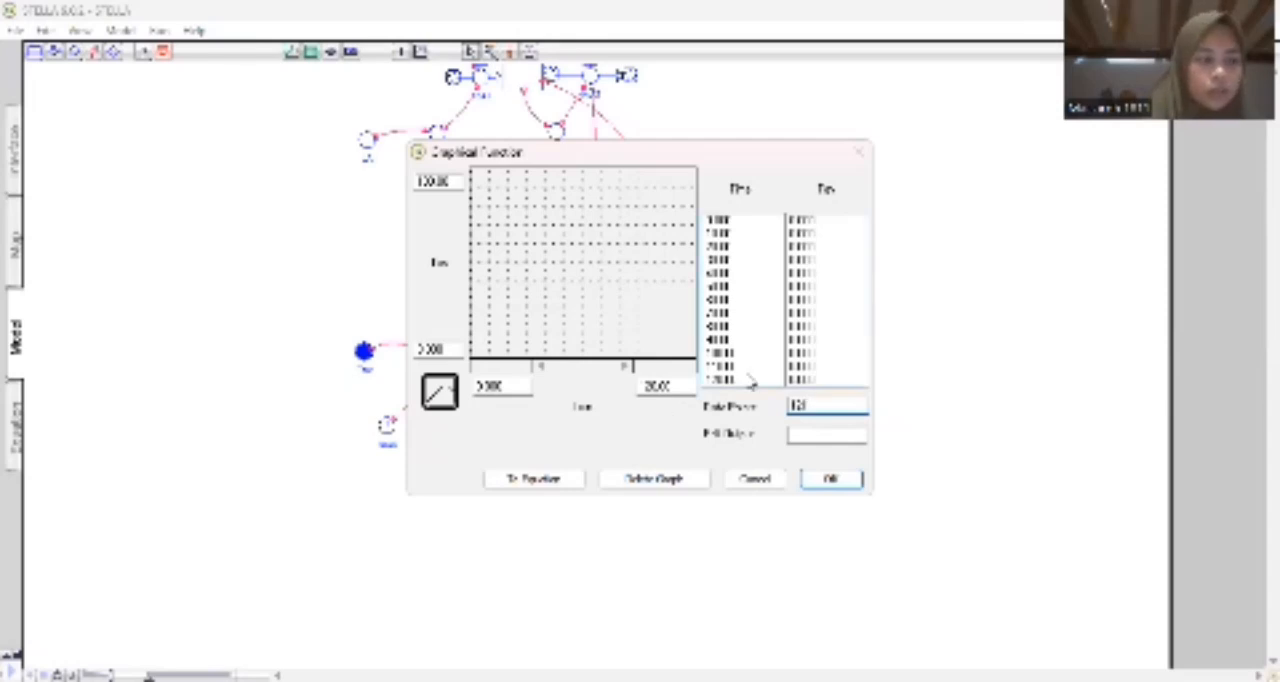
Draw the opening section of the Tav curve from time 0 to about 10, at values of about 25.
{"action": "left_click", "coordinate": [473, 306]}
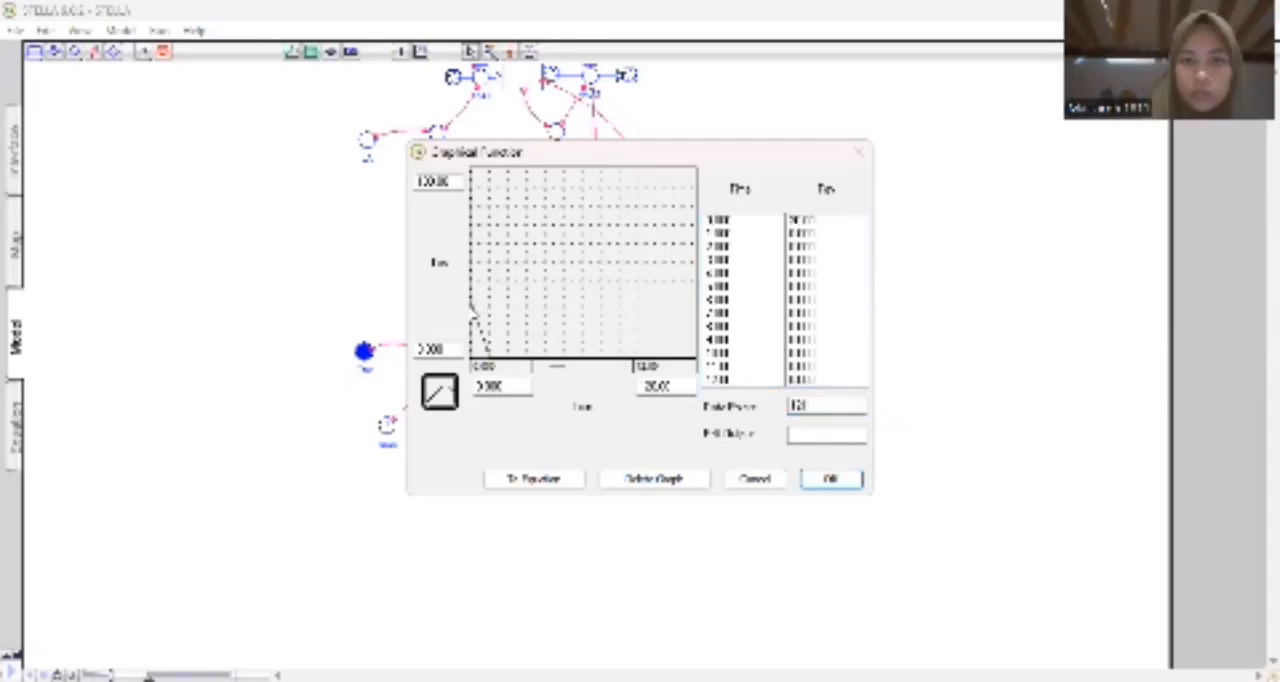
{"action": "left_click_drag", "start_coordinate": [473, 310], "coordinate": [490, 324]}
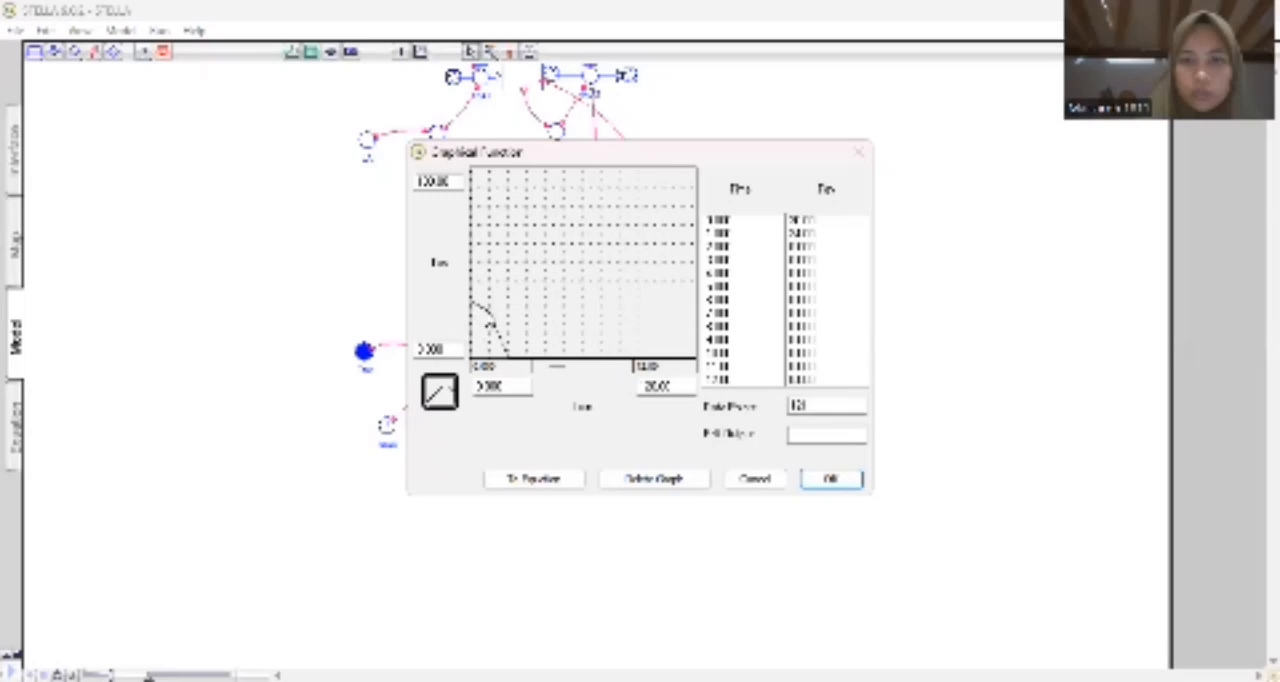
{"action": "left_click", "coordinate": [471, 311]}
{"action": "mouse_move", "coordinate": [490, 318]}
{"action": "left_mouse_down"}
{"action": "mouse_move", "coordinate": [606, 297]}
{"action": "mouse_move", "coordinate": [622, 303]}
{"action": "mouse_move", "coordinate": [585, 302]}
{"action": "mouse_move", "coordinate": [668, 330]}
{"action": "mouse_move", "coordinate": [558, 312]}
{"action": "mouse_move", "coordinate": [674, 320]}
{"action": "left_mouse_up"}
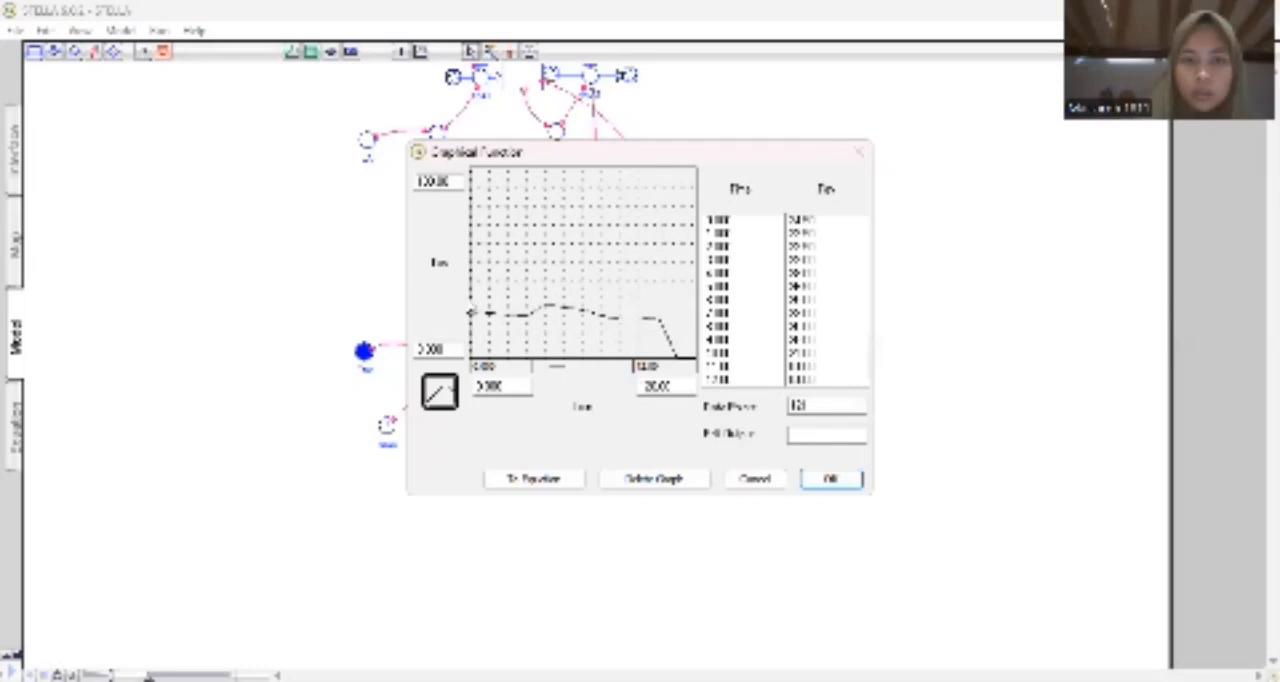
{"action": "mouse_move", "coordinate": [491, 309]}
{"action": "left_mouse_down"}
{"action": "mouse_move", "coordinate": [471, 300]}
{"action": "mouse_move", "coordinate": [508, 301]}
{"action": "left_mouse_up"}
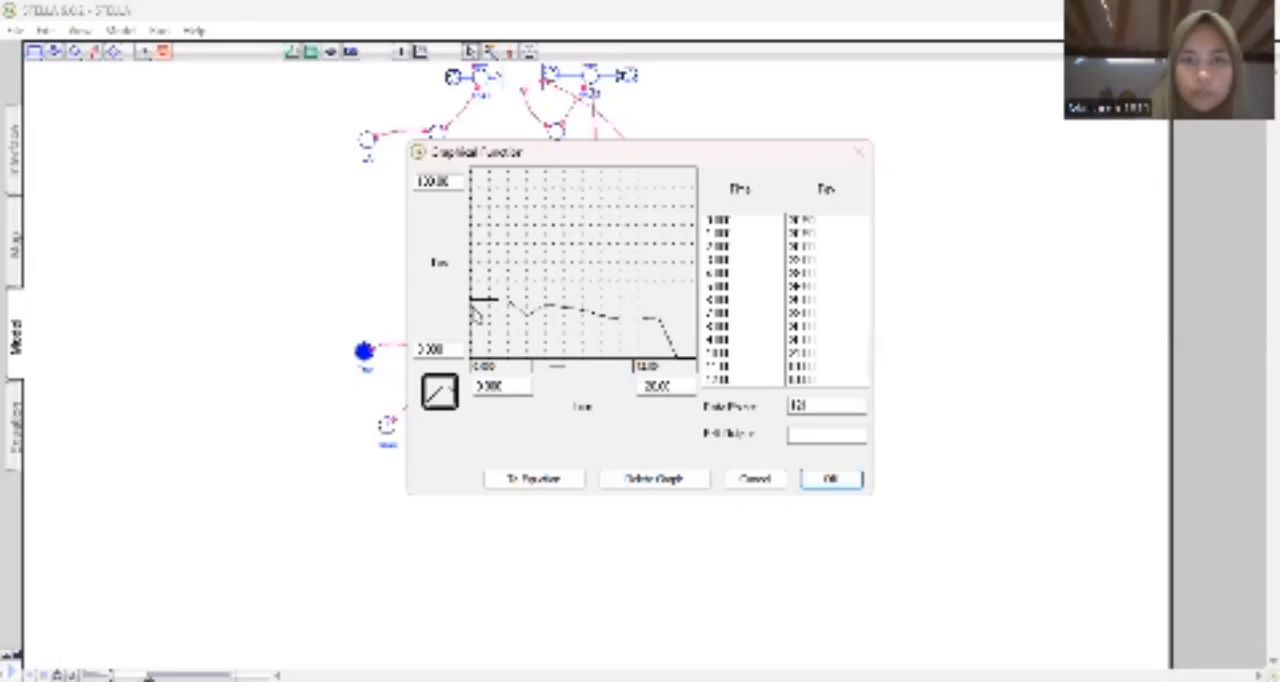
{"action": "left_click_drag", "start_coordinate": [469, 314], "coordinate": [647, 317]}
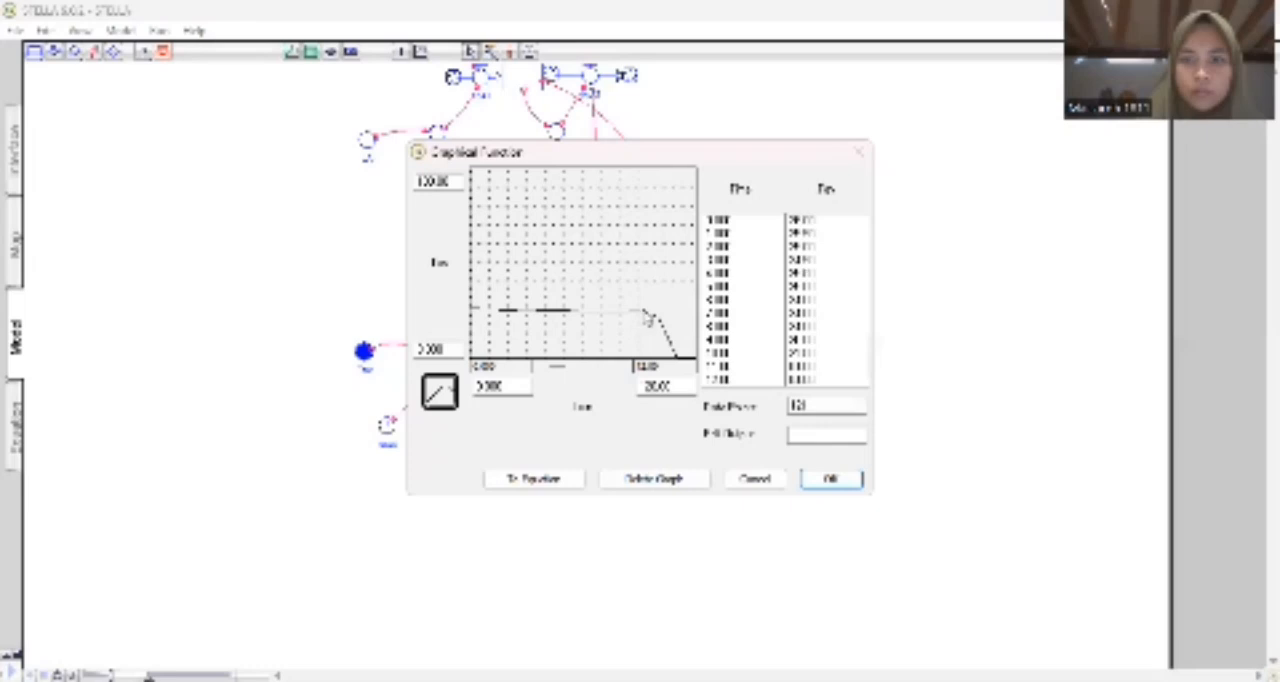
Continue drawing the Tav curve through about time 89, keeping it between about 22 and 29.
{"action": "left_click", "coordinate": [626, 369]}
{"action": "left_click", "coordinate": [626, 369]}
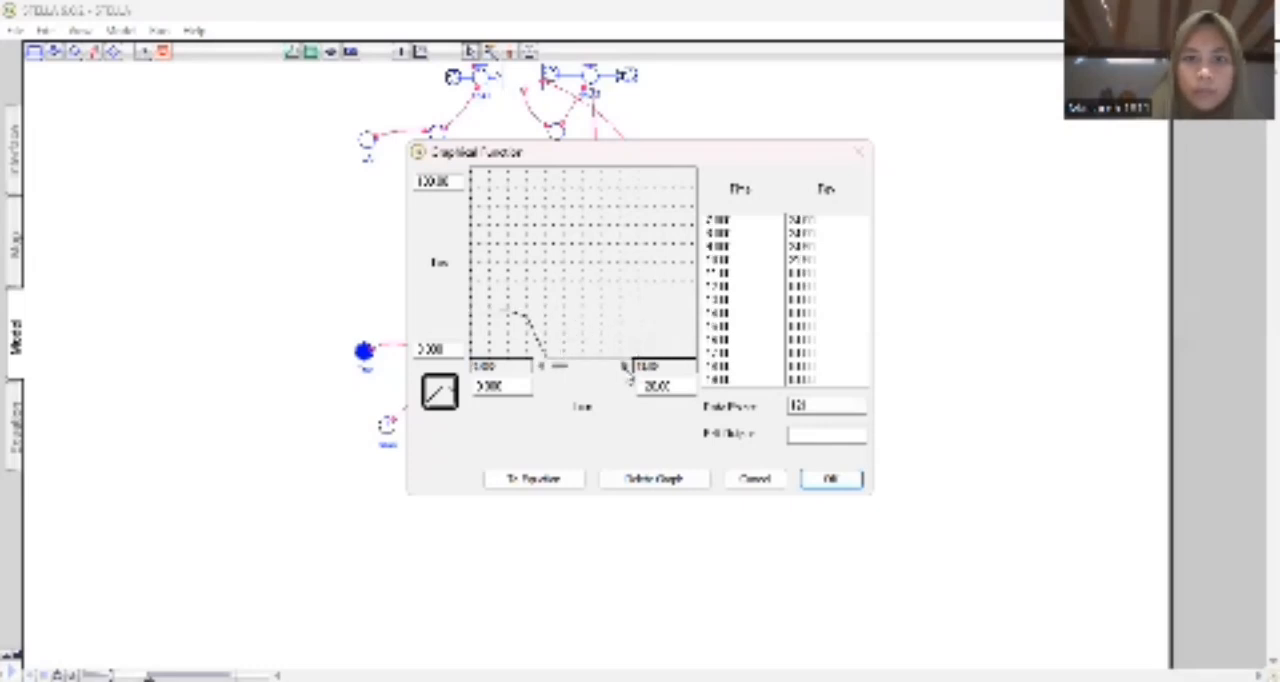
{"action": "left_click_drag", "start_coordinate": [511, 318], "coordinate": [619, 320]}
{"action": "left_click", "coordinate": [626, 369]}
{"action": "left_click", "coordinate": [626, 369]}
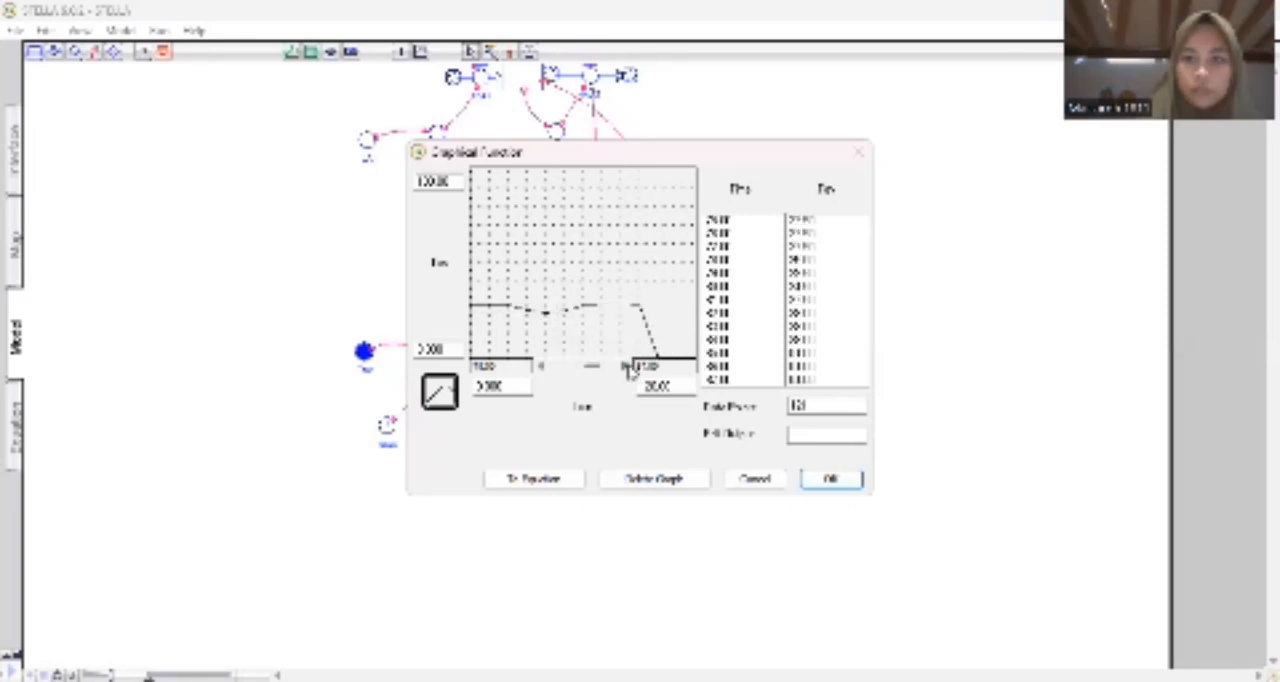
{"action": "left_click", "coordinate": [626, 369]}
{"action": "left_click", "coordinate": [627, 369]}
{"action": "left_click", "coordinate": [627, 369]}
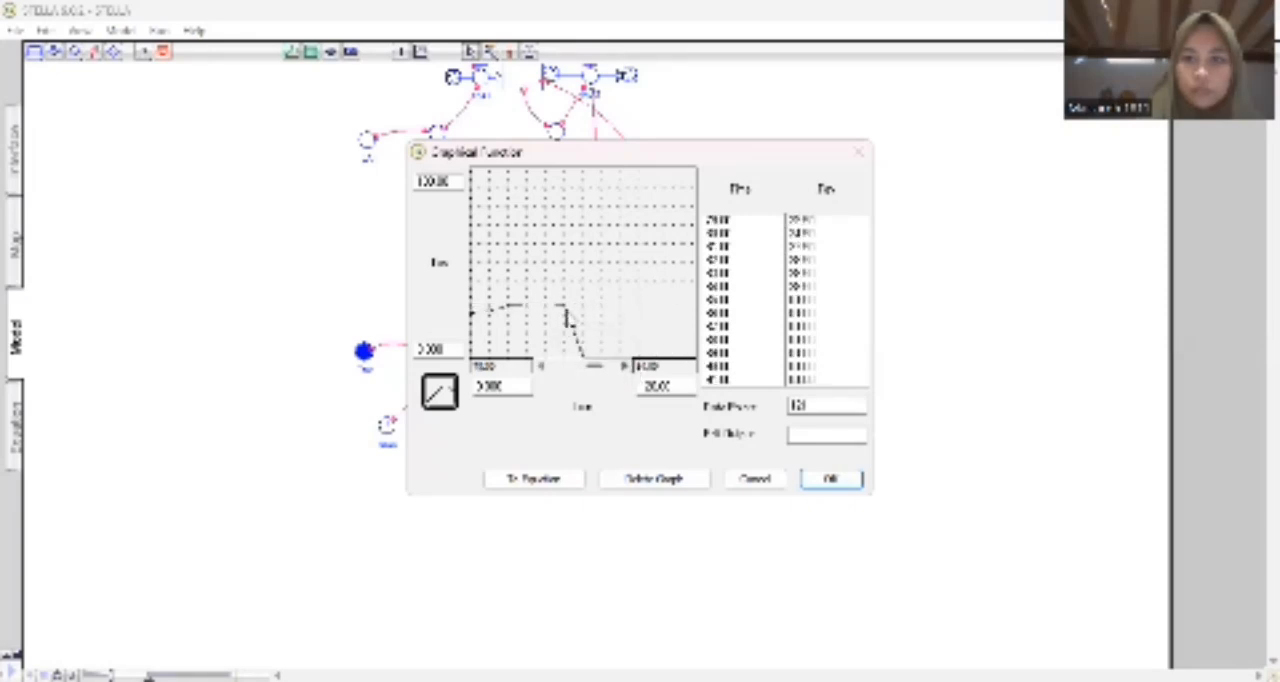
{"action": "mouse_move", "coordinate": [566, 318]}
{"action": "left_mouse_down"}
{"action": "mouse_move", "coordinate": [658, 314]}
{"action": "mouse_move", "coordinate": [670, 340]}
{"action": "left_mouse_up"}
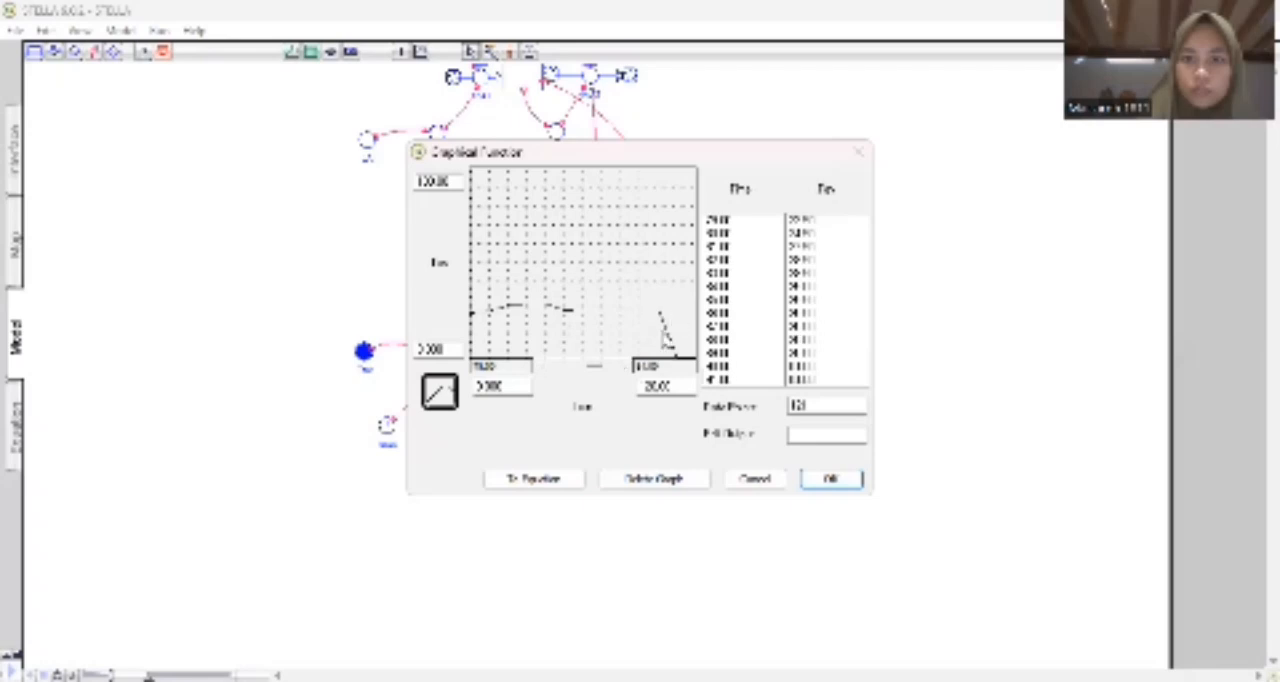
Extend the Tav curve from about time 90 to about time 101, keeping the values in the twenties.
{"action": "left_click", "coordinate": [626, 369]}
{"action": "left_click", "coordinate": [626, 369]}
{"action": "left_click", "coordinate": [626, 369]}
{"action": "left_click", "coordinate": [626, 369]}
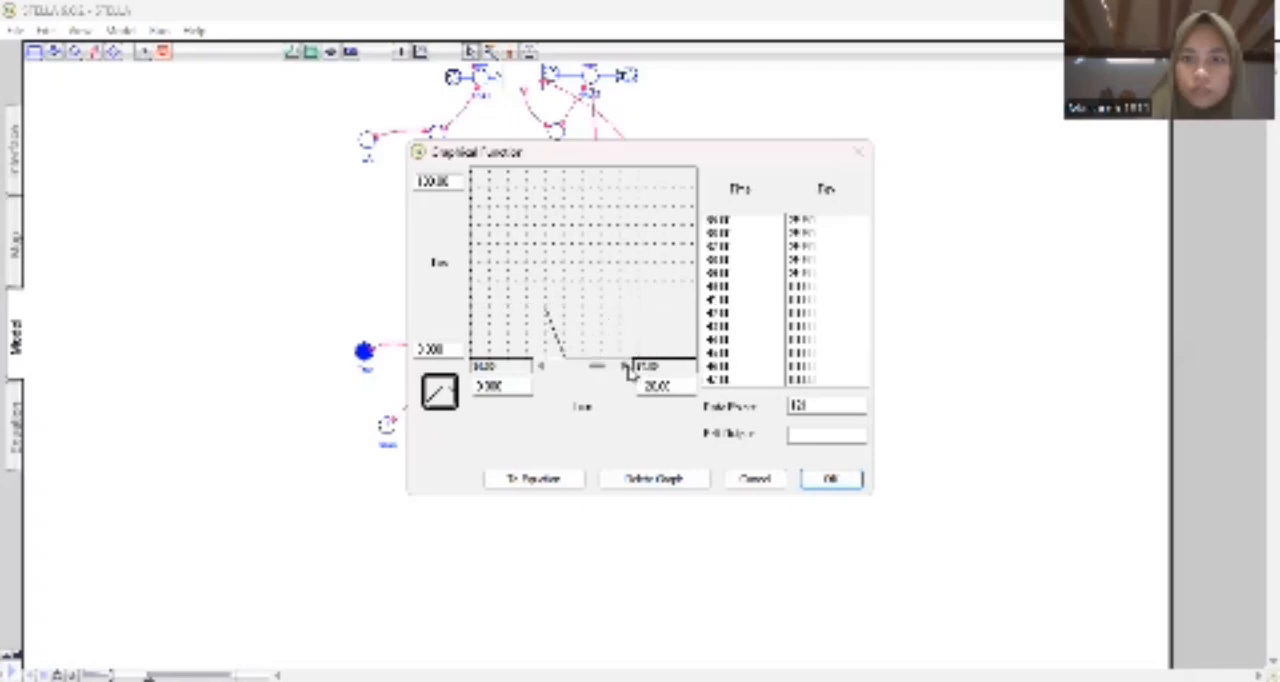
{"action": "left_click", "coordinate": [627, 369]}
{"action": "left_click", "coordinate": [627, 369]}
{"action": "mouse_move", "coordinate": [530, 328]}
{"action": "left_mouse_down"}
{"action": "mouse_move", "coordinate": [503, 314]}
{"action": "mouse_move", "coordinate": [683, 325]}
{"action": "left_mouse_up"}
{"action": "left_click", "coordinate": [627, 369]}
{"action": "left_click", "coordinate": [627, 369]}
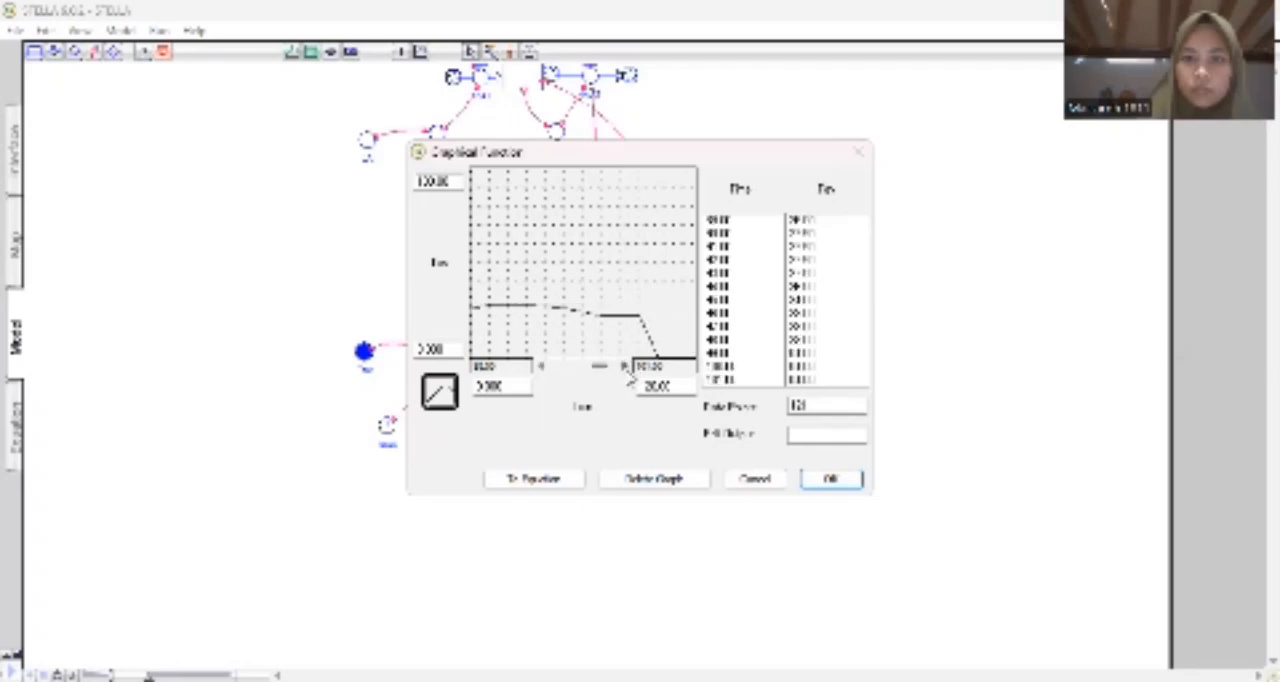
{"action": "left_click", "coordinate": [627, 369]}
{"action": "left_click_drag", "start_coordinate": [556, 314], "coordinate": [672, 319]}
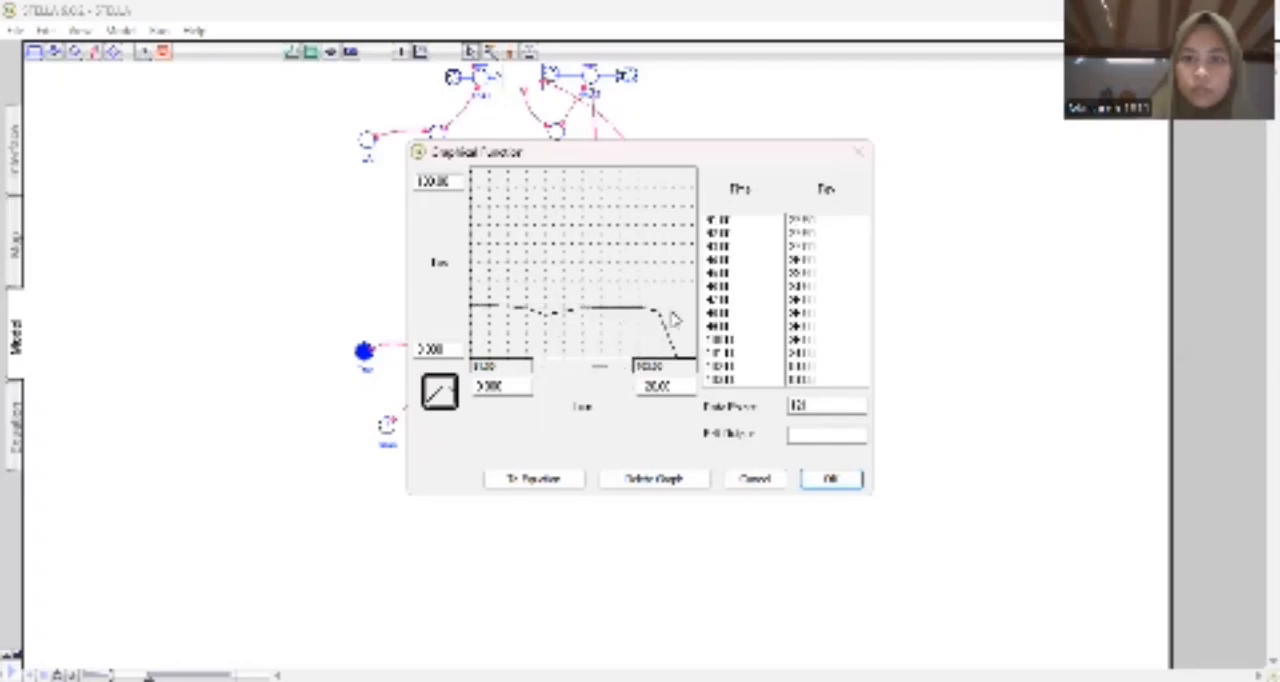
Extend the Tav curve from about time 101 to about time 108, at values of about 26 to 29.
{"action": "left_click", "coordinate": [626, 370]}
{"action": "left_click", "coordinate": [626, 370]}
{"action": "left_click", "coordinate": [626, 370]}
{"action": "left_click", "coordinate": [626, 370]}
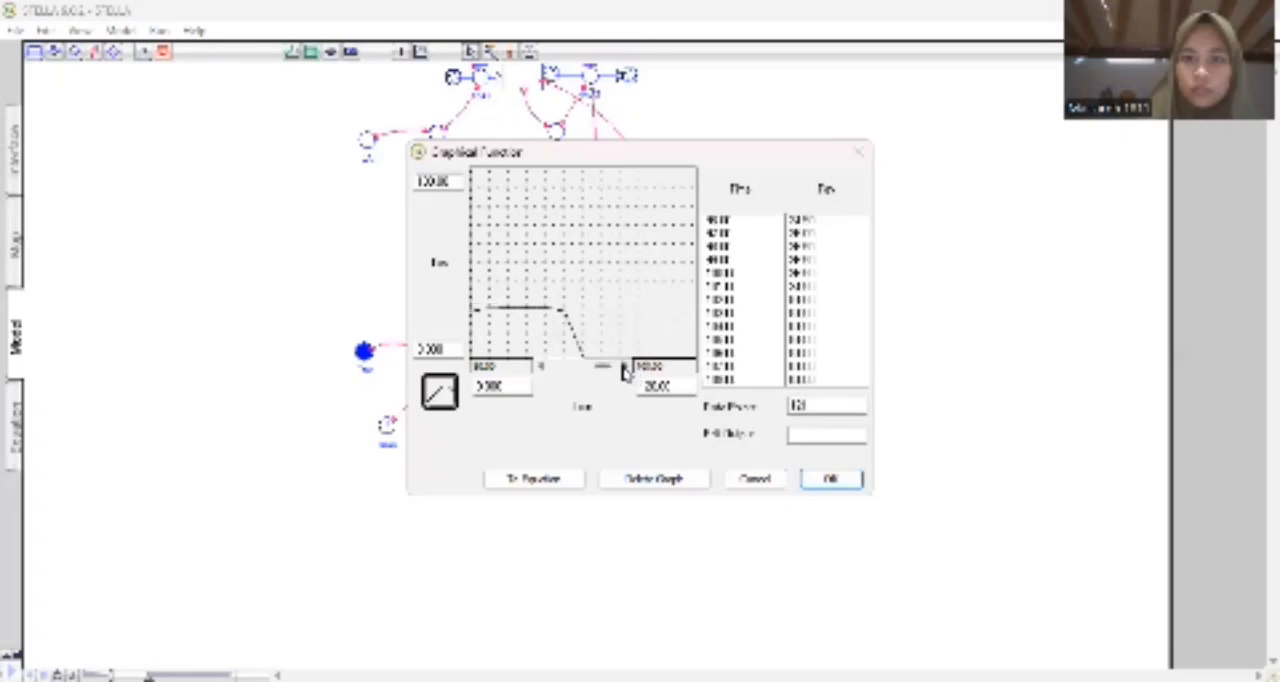
{"action": "left_click", "coordinate": [626, 370]}
{"action": "left_click", "coordinate": [626, 370]}
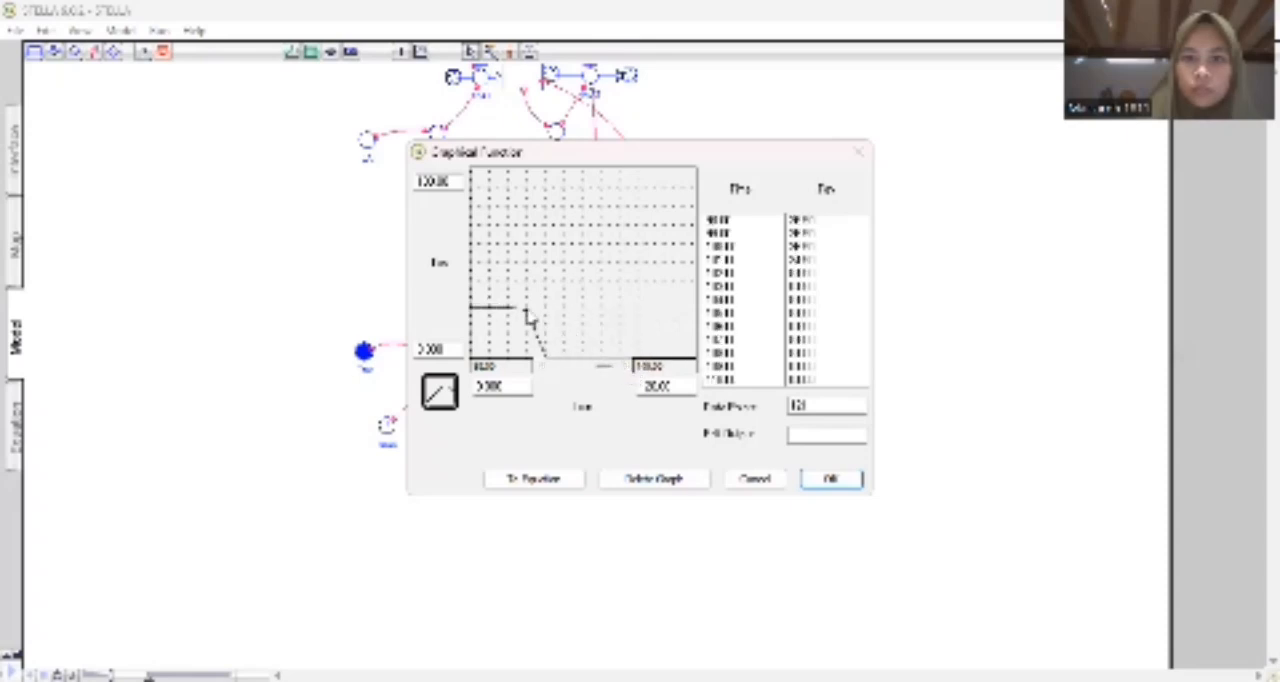
{"action": "mouse_move", "coordinate": [530, 318]}
{"action": "left_mouse_down"}
{"action": "mouse_move", "coordinate": [606, 304]}
{"action": "mouse_move", "coordinate": [658, 316]}
{"action": "mouse_move", "coordinate": [676, 348]}
{"action": "mouse_move", "coordinate": [632, 363]}
{"action": "left_mouse_up"}
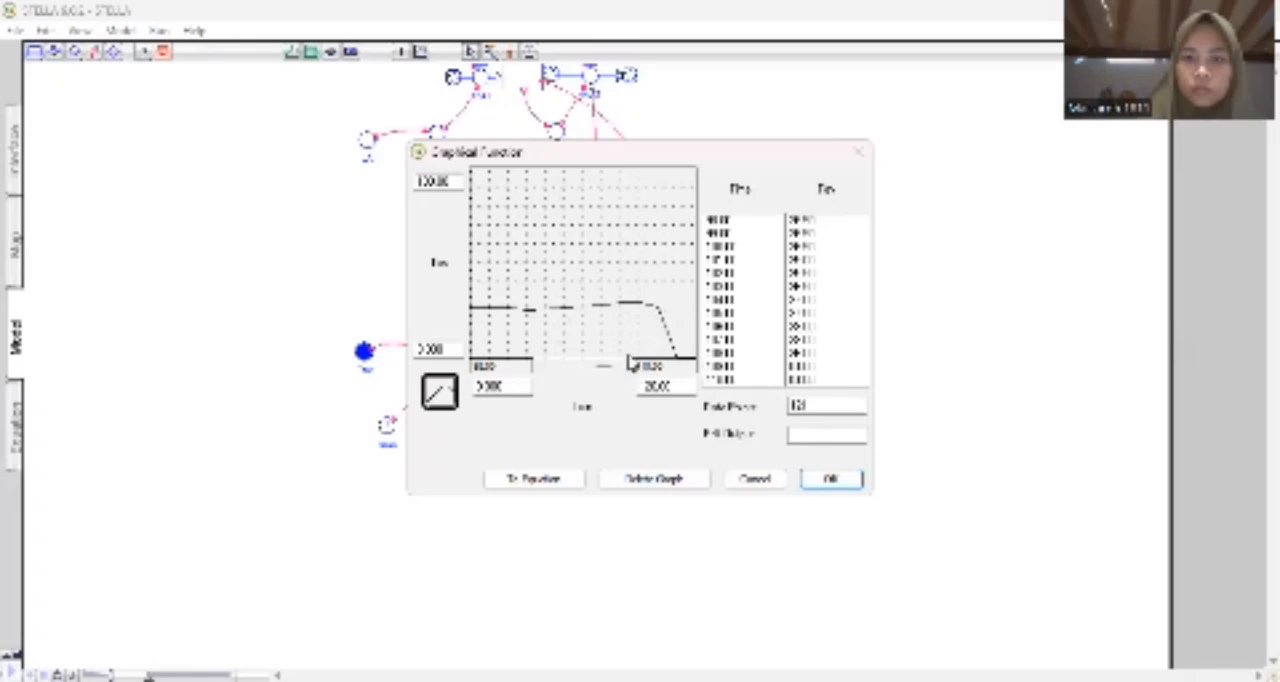
Complete the Tav curve through time 120 with values in the twenties, and accept the graphical function.
{"action": "left_click", "coordinate": [628, 368]}
{"action": "left_click", "coordinate": [628, 368]}
{"action": "left_click", "coordinate": [628, 368]}
{"action": "left_click", "coordinate": [628, 368]}
{"action": "left_click", "coordinate": [628, 368]}
{"action": "left_click", "coordinate": [628, 368]}
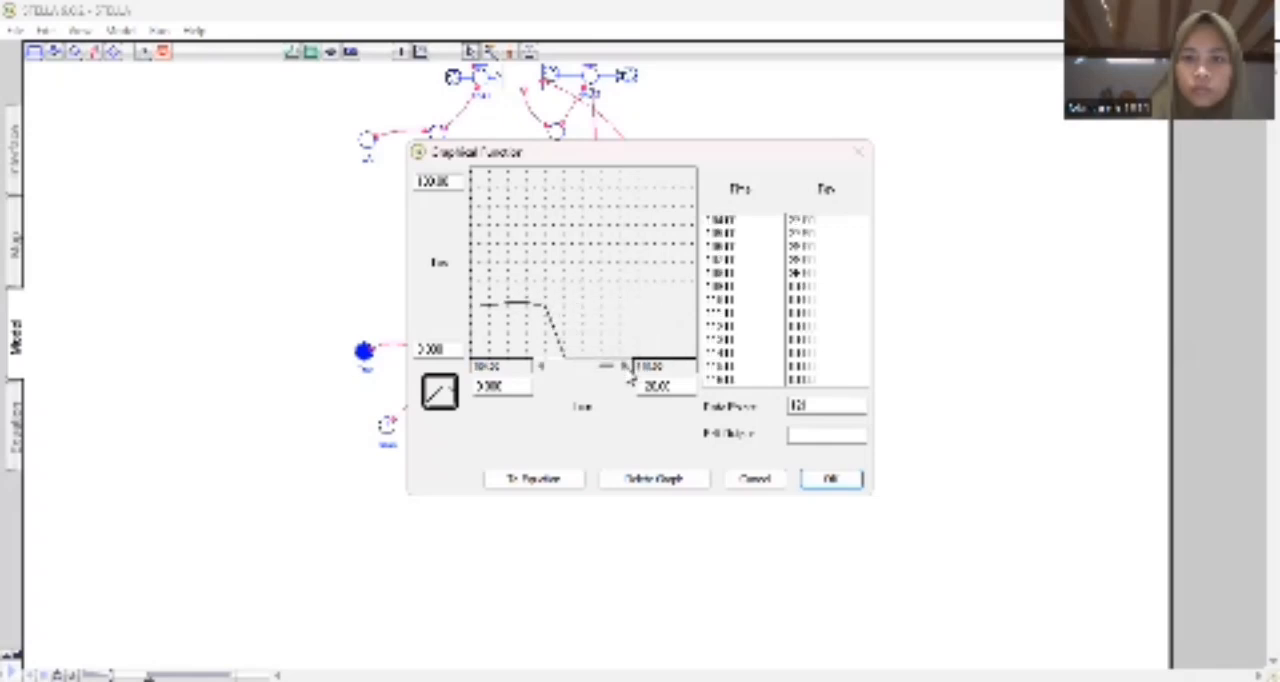
{"action": "left_click", "coordinate": [628, 368]}
{"action": "left_click", "coordinate": [628, 368]}
{"action": "mouse_move", "coordinate": [508, 308]}
{"action": "left_mouse_down"}
{"action": "mouse_move", "coordinate": [651, 315]}
{"action": "mouse_move", "coordinate": [624, 363]}
{"action": "left_mouse_up"}
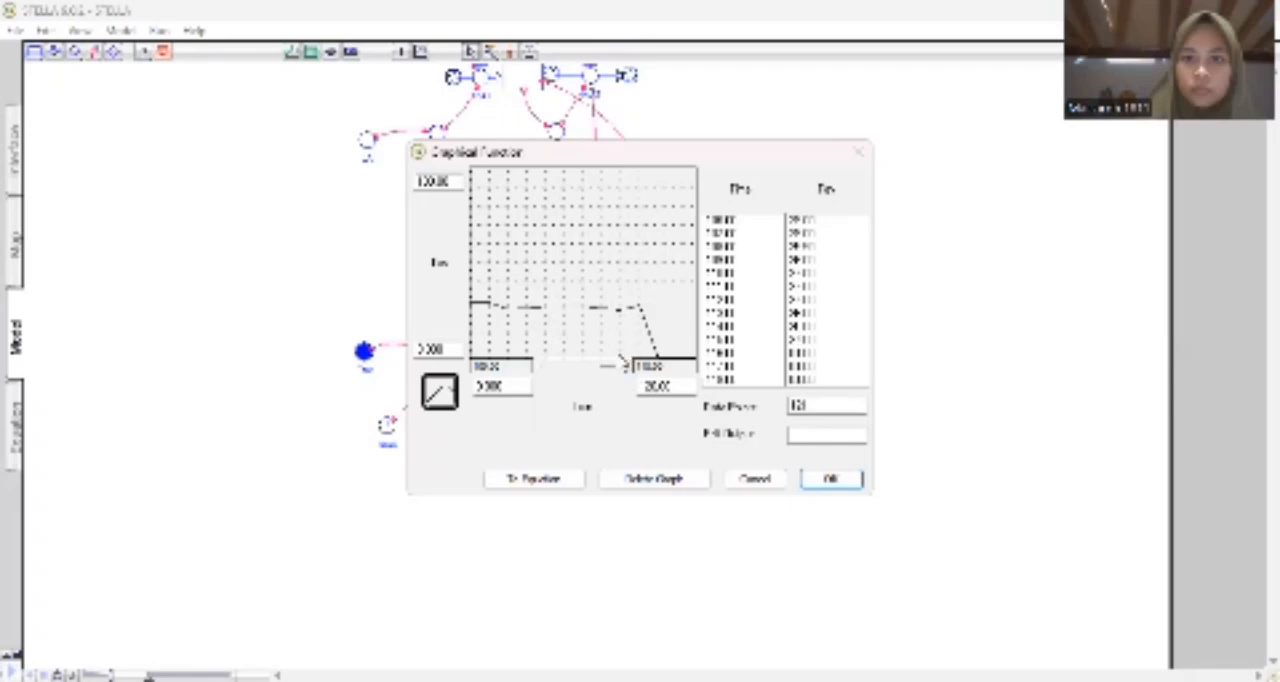
{"action": "left_click", "coordinate": [627, 367]}
{"action": "left_click", "coordinate": [627, 367]}
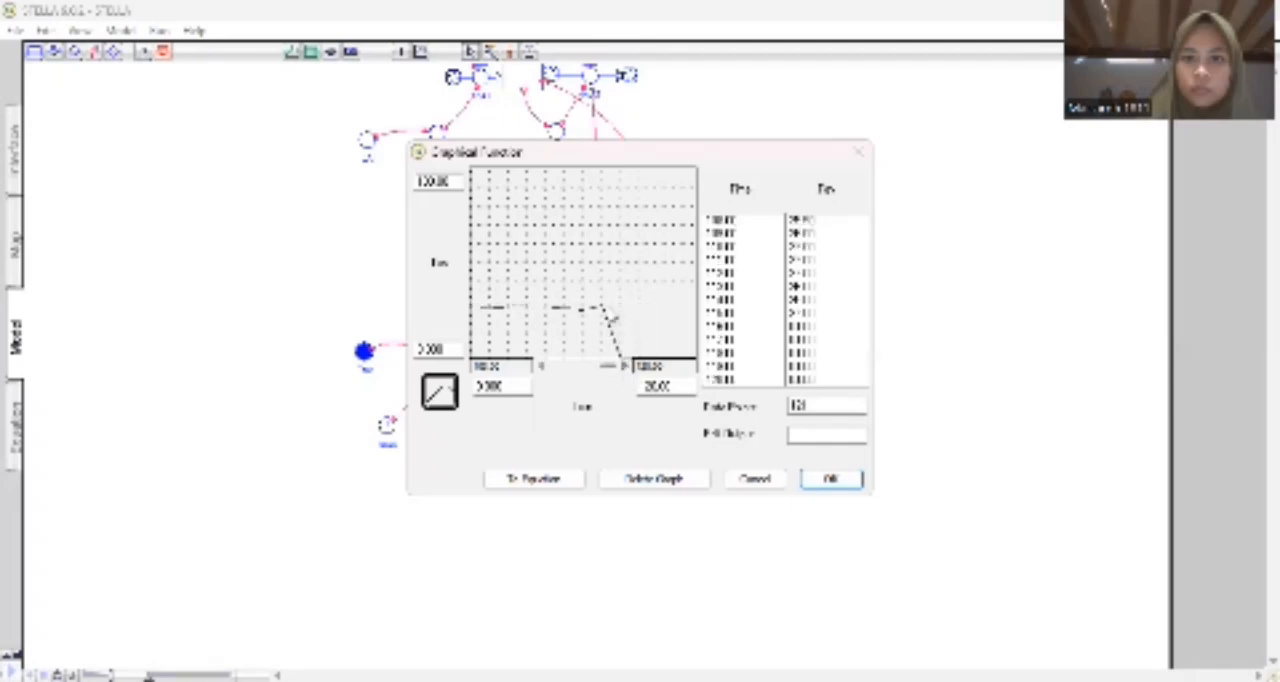
{"action": "left_click_drag", "start_coordinate": [605, 313], "coordinate": [706, 321]}
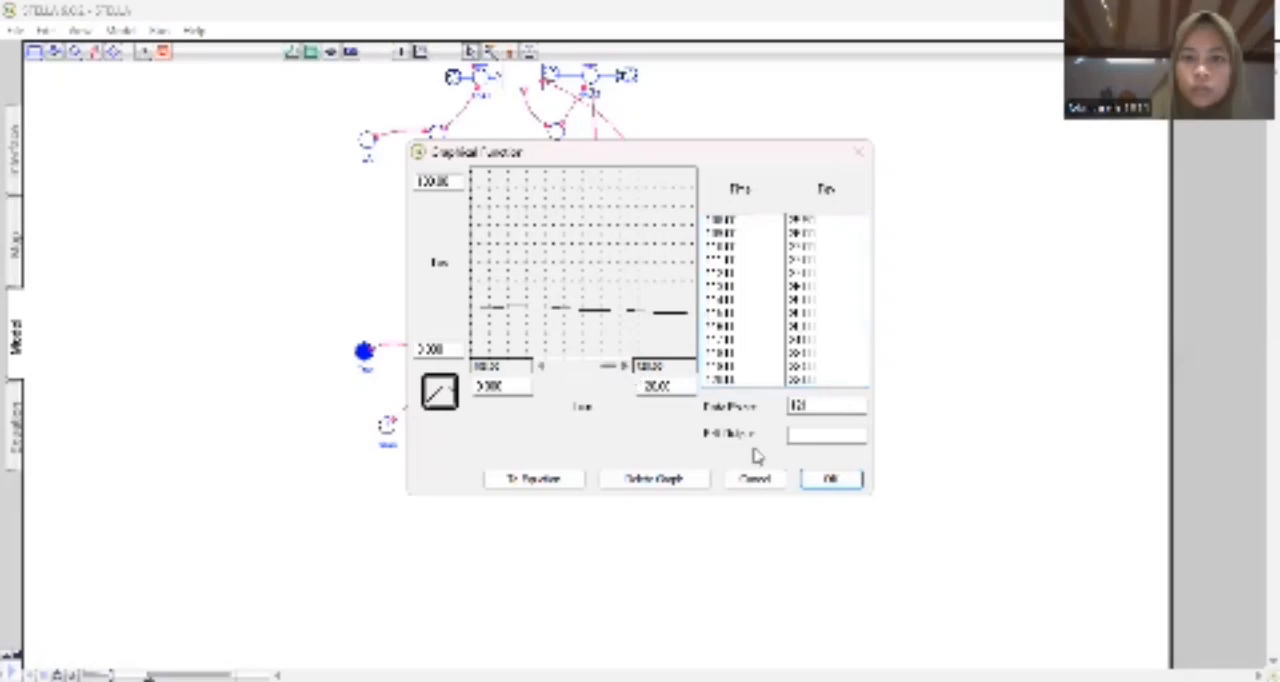
{"action": "left_click", "coordinate": [826, 478]}
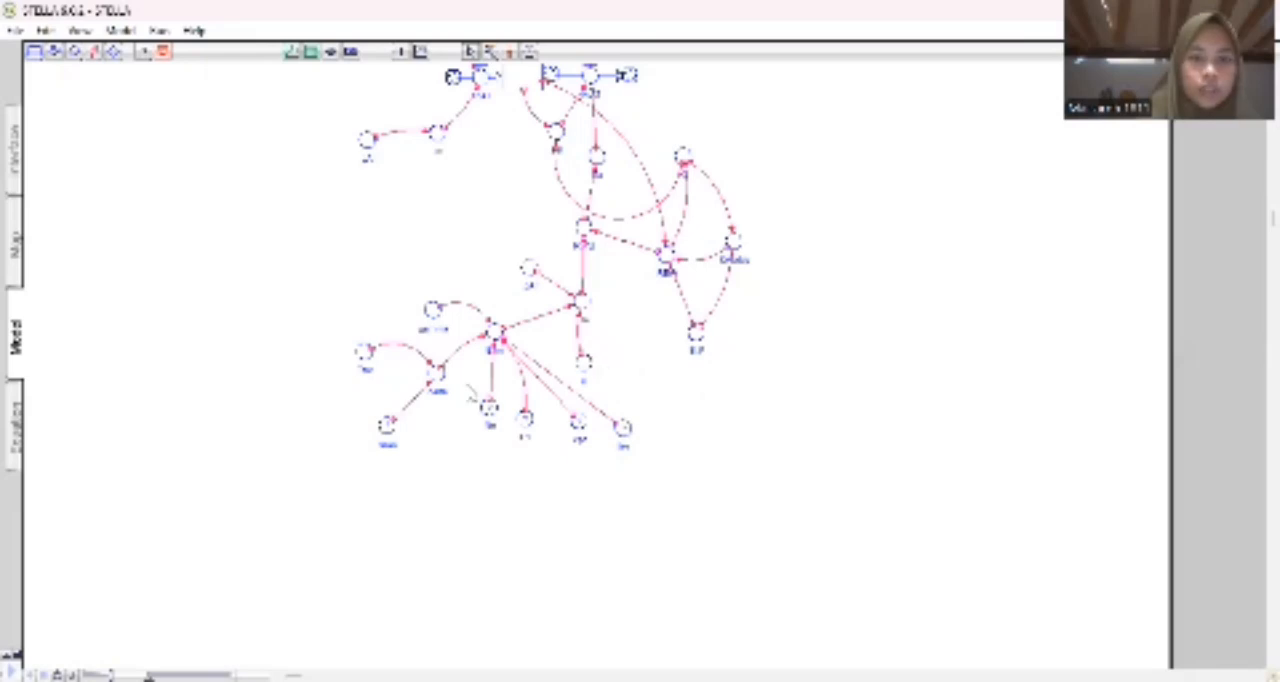
Delete the esat converter below delta.
{"action": "left_click", "coordinate": [387, 424]}
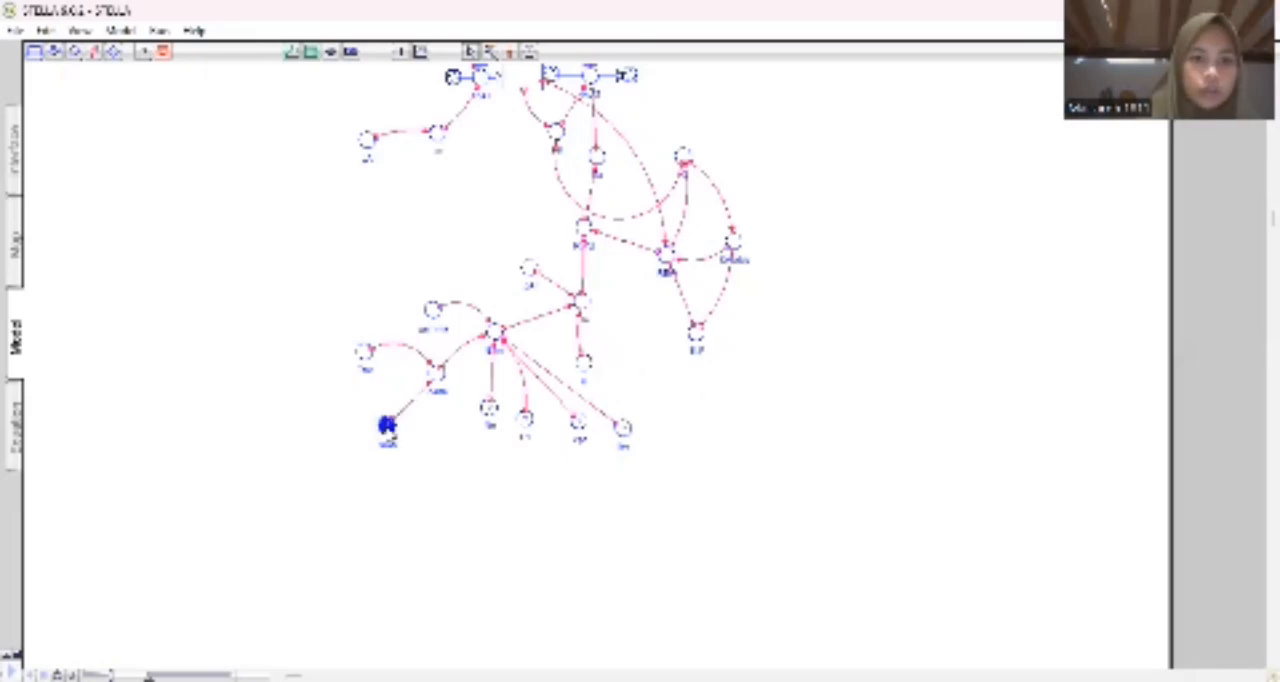
{"action": "key", "text": "Delete"}
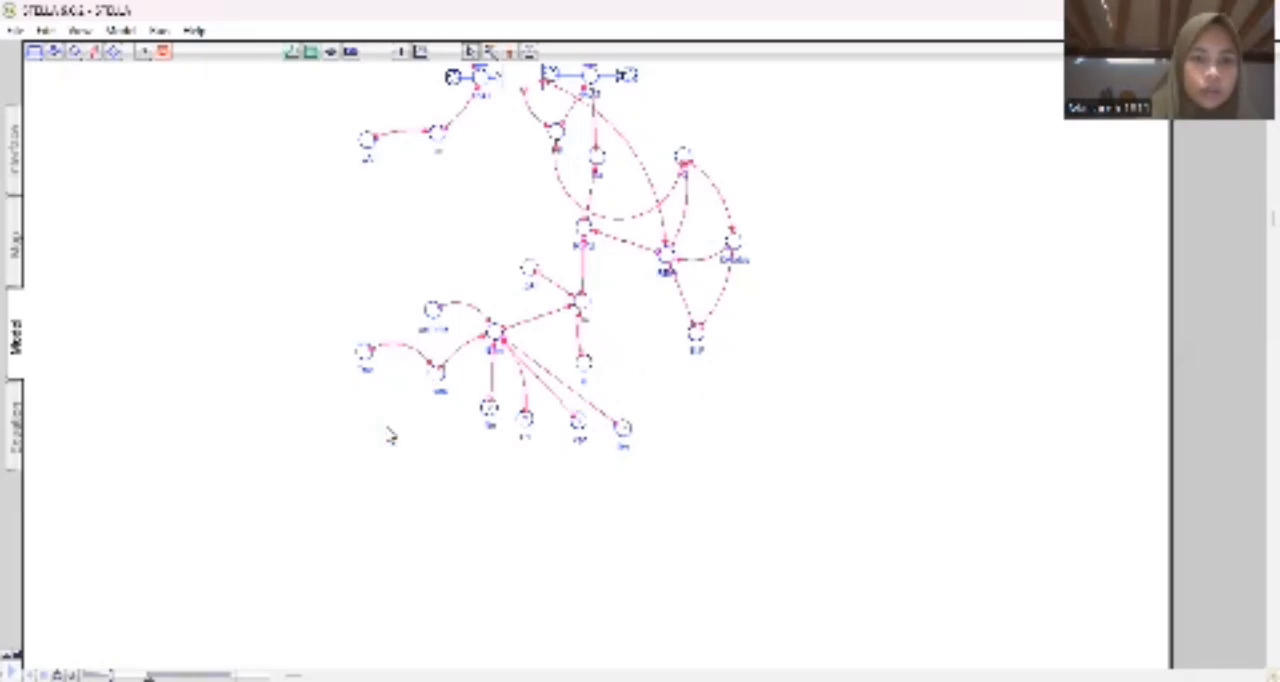
Enter the equation for the esat converter below delta as an expression using Tav, and accept it.
{"action": "double_click", "coordinate": [389, 430]}
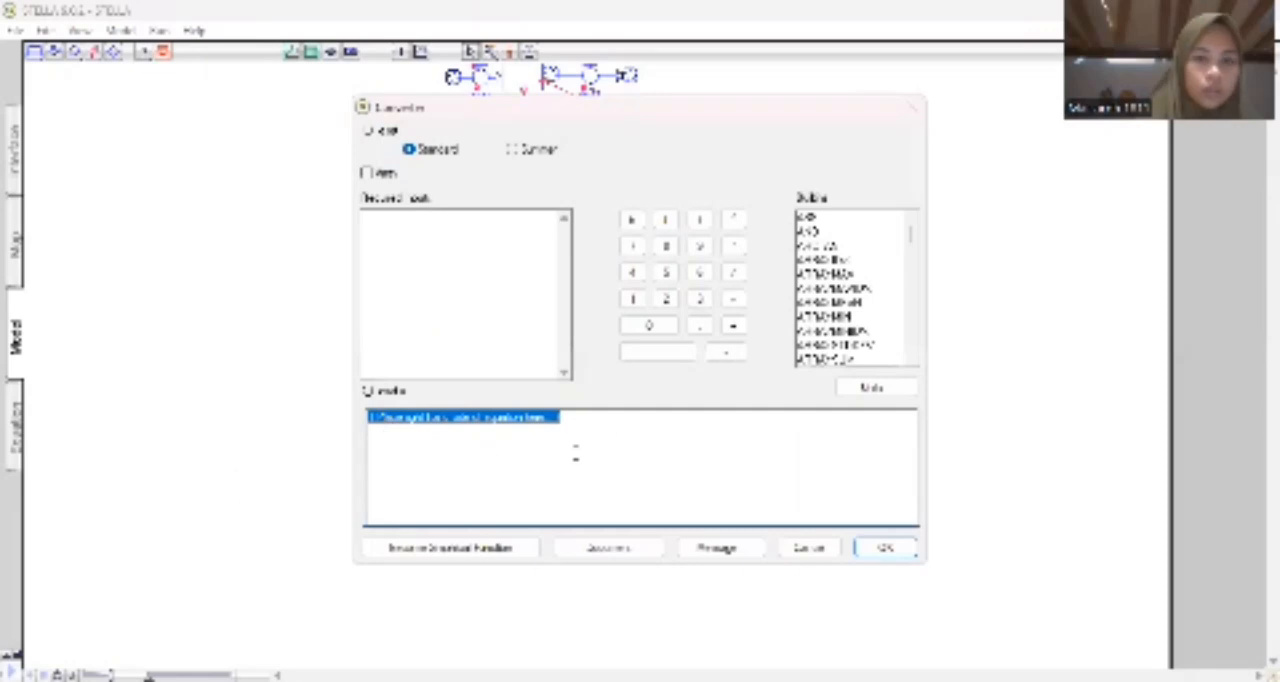
{"action": "type", "text": "8"}
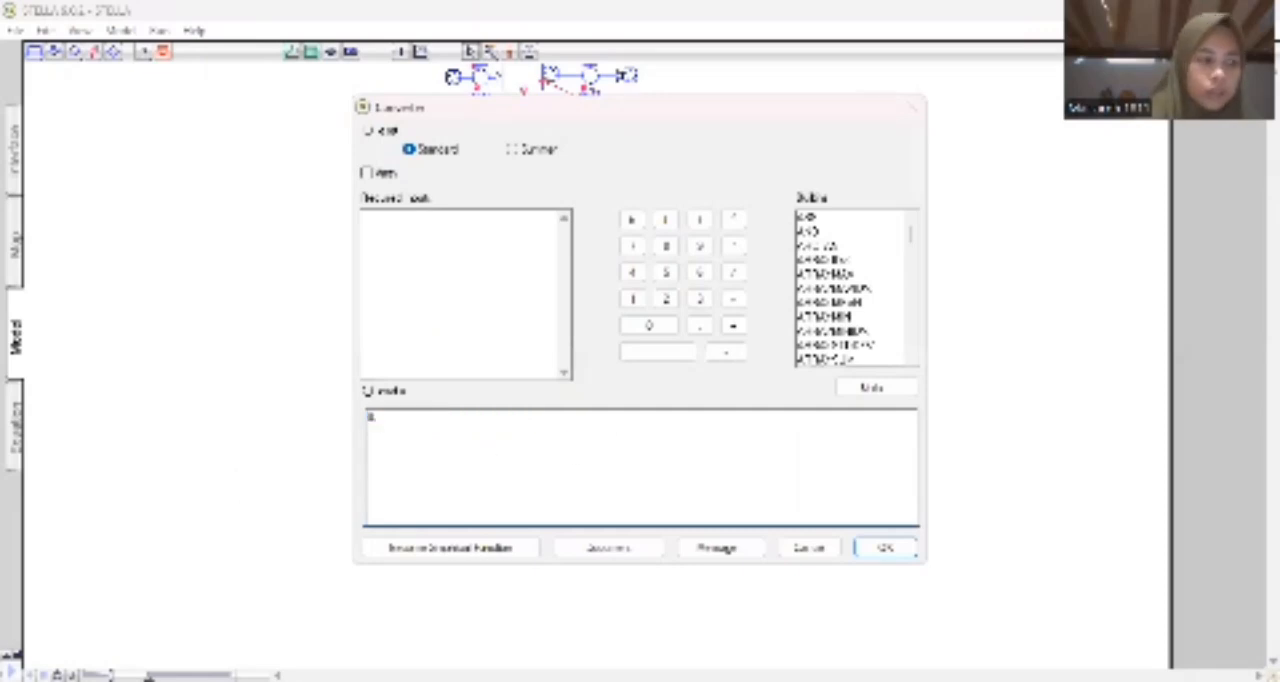
{"action": "type", "text": "0"}
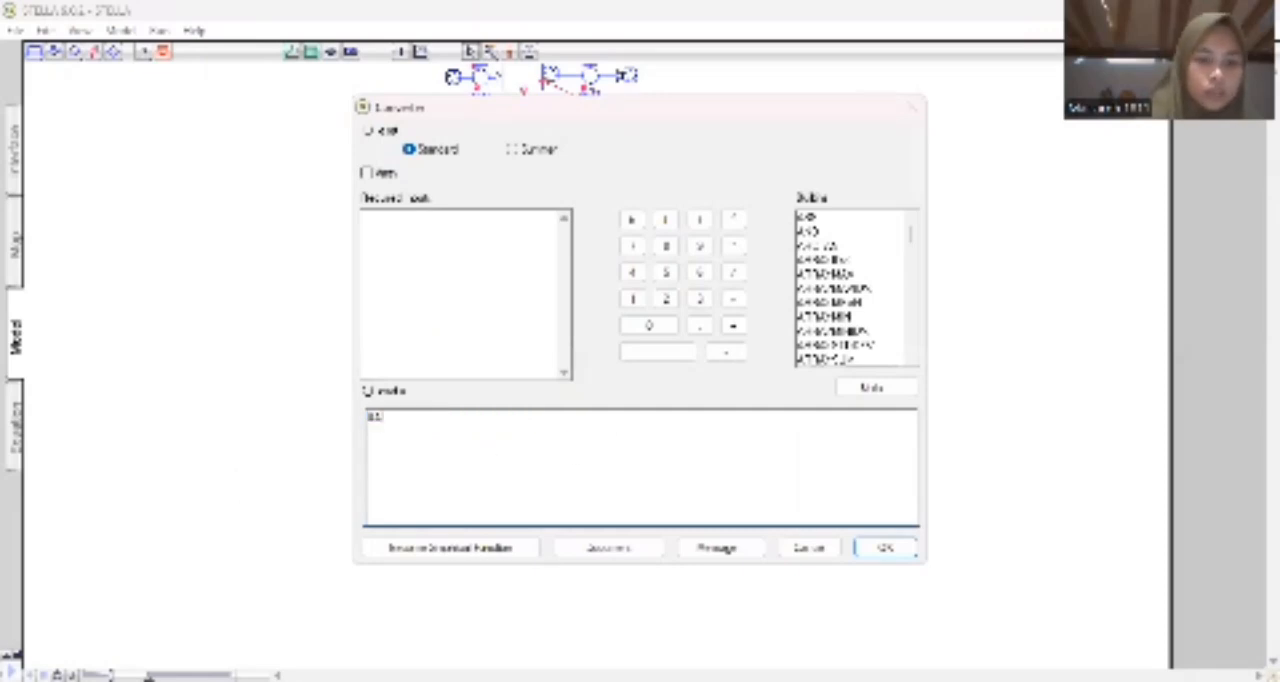
{"action": "type", "text": "1"}
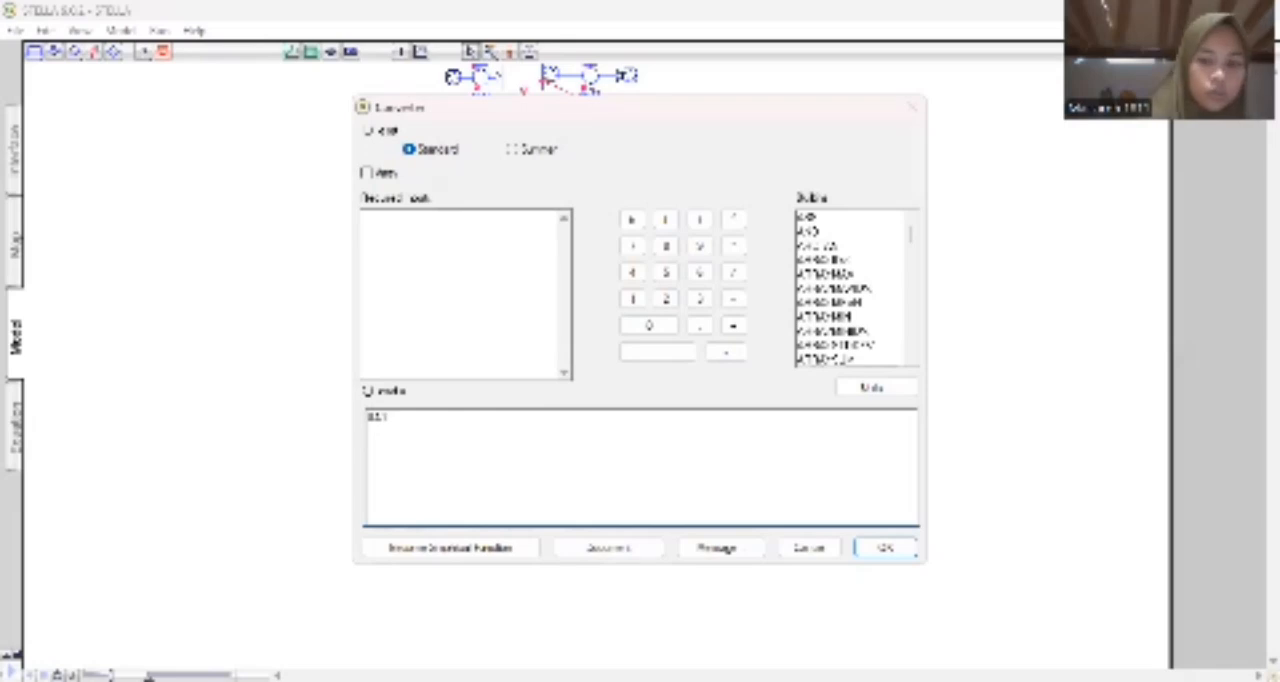
{"action": "type", "text": "5 "}
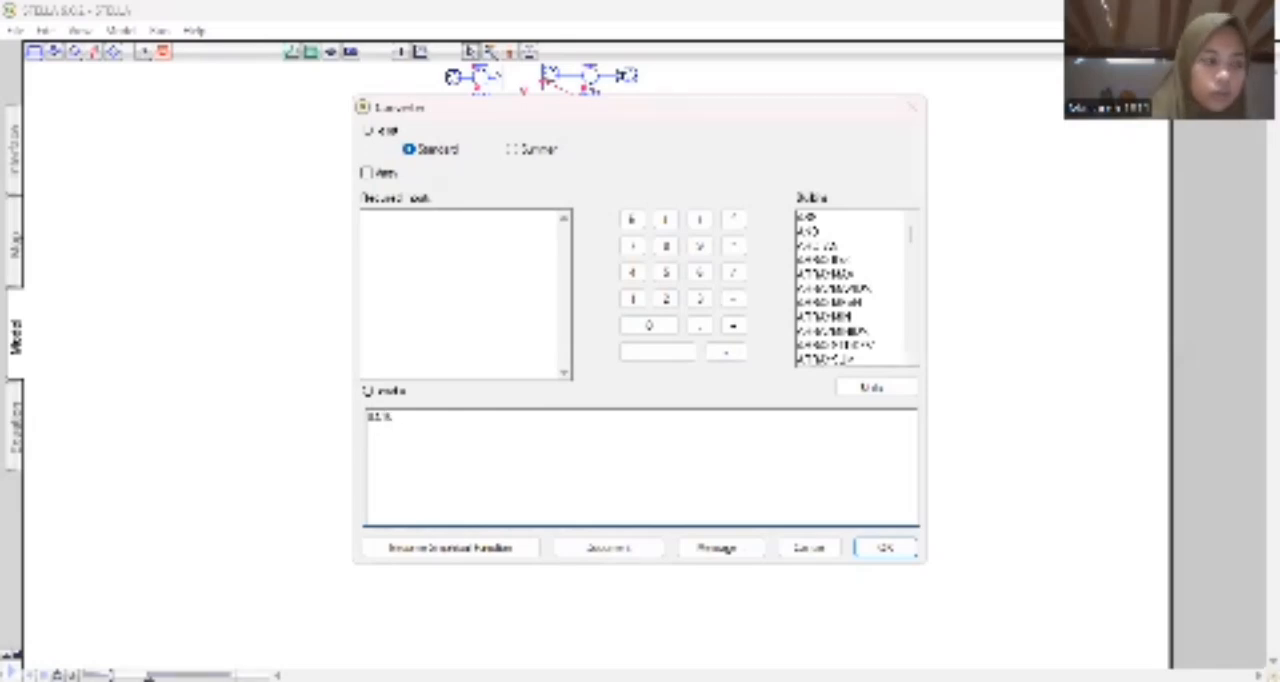
{"action": "type", "text": "* "}
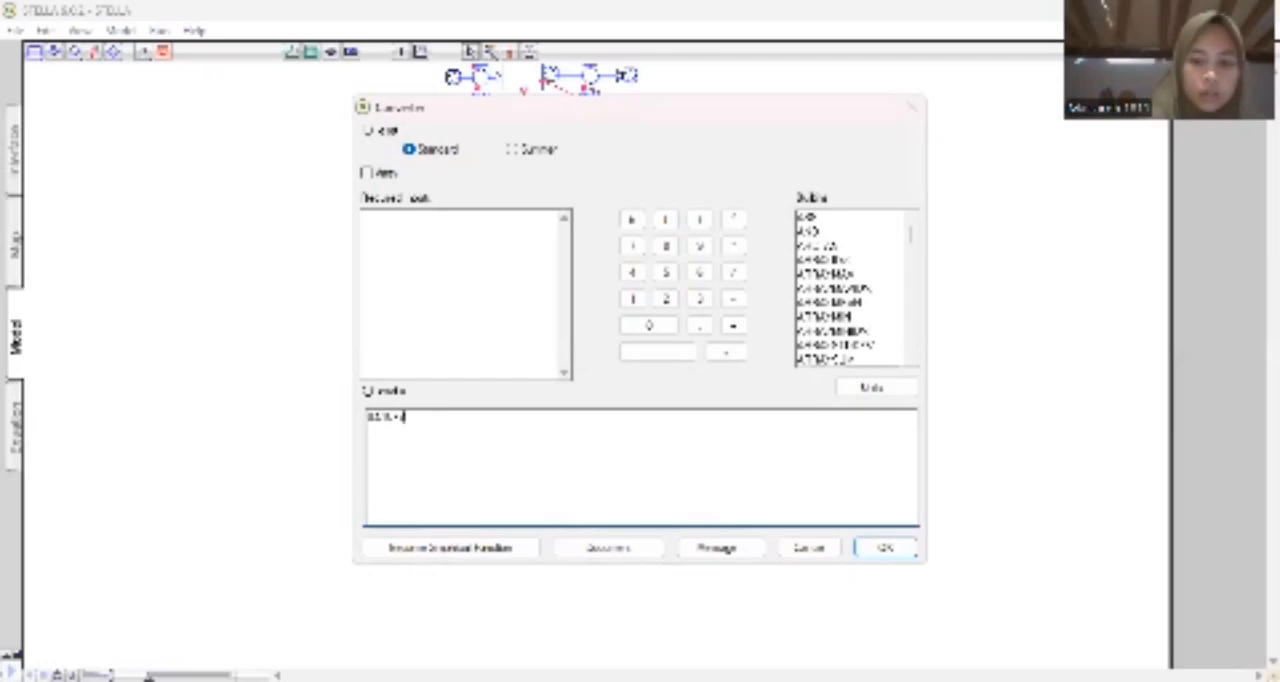
{"action": "type", "text": "2000"}
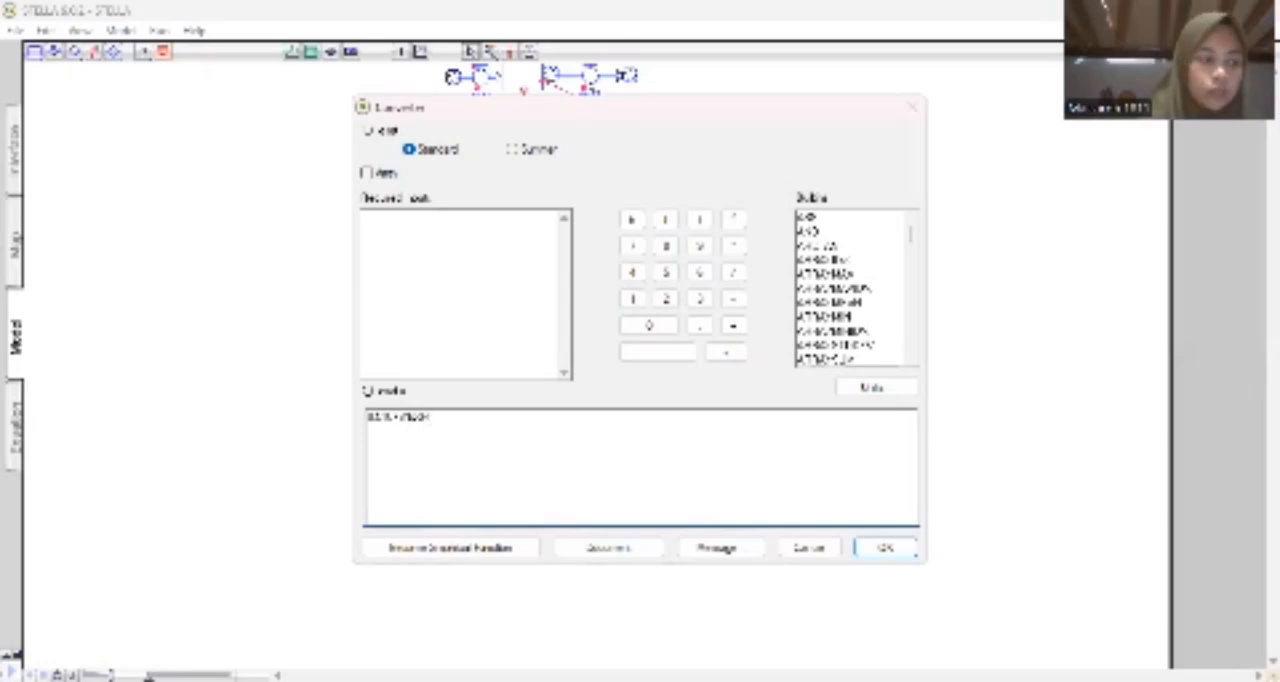
{"action": "type", "text": "0"}
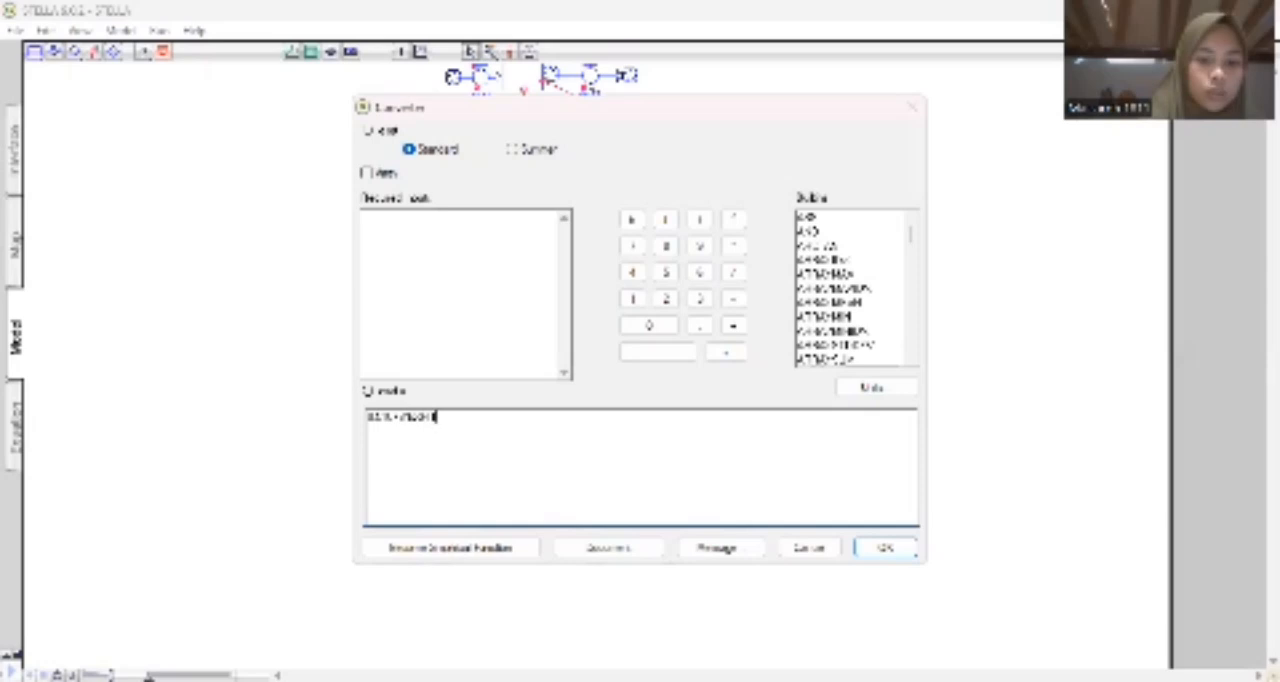
{"action": "type", "text": "7"}
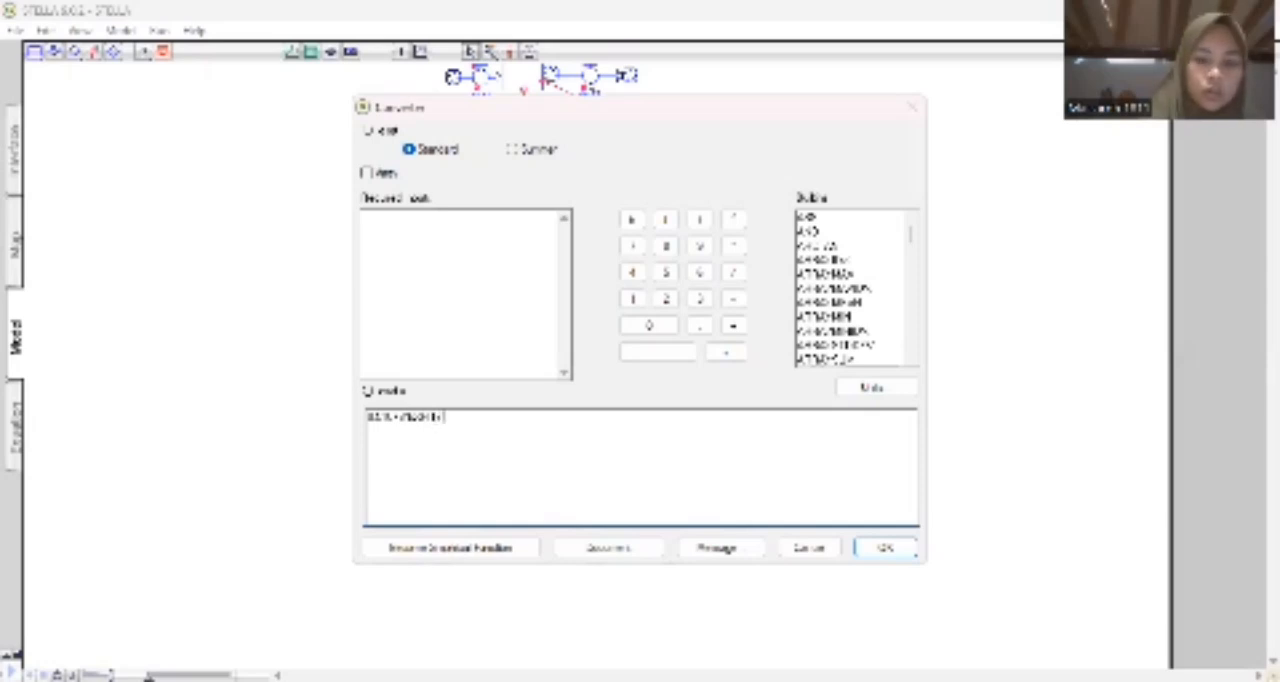
{"action": "type", "text": "2"}
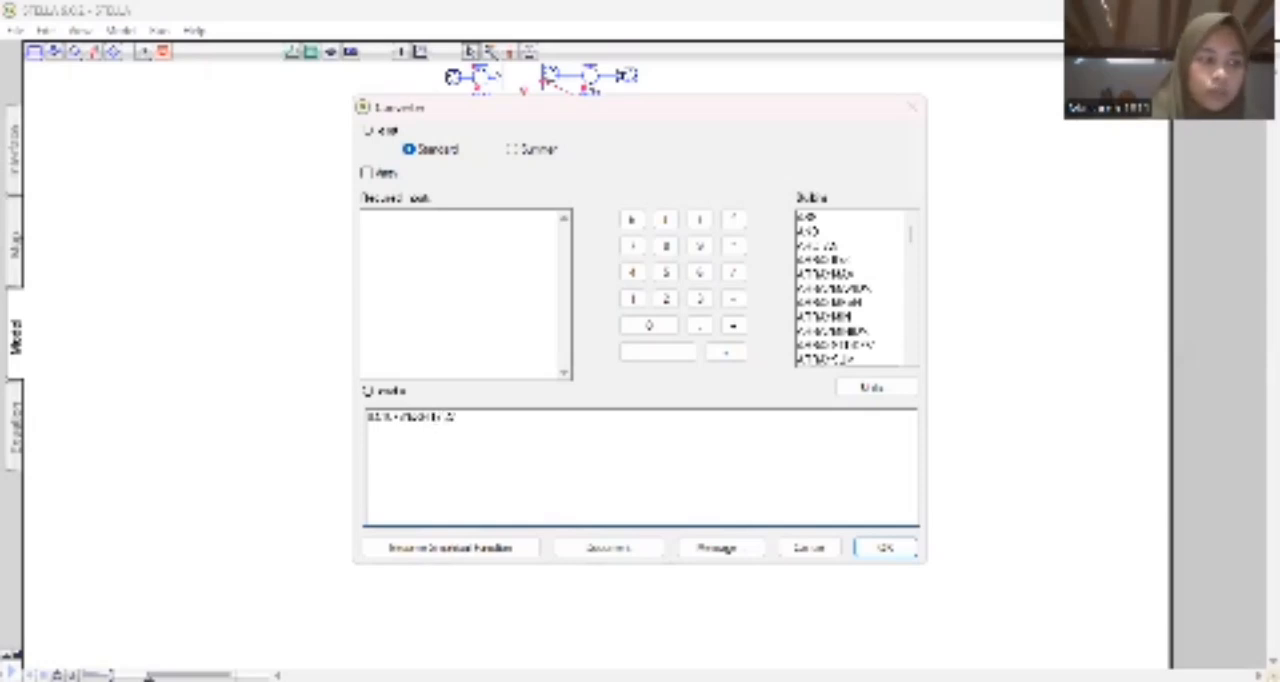
{"action": "type", "text": ")"}
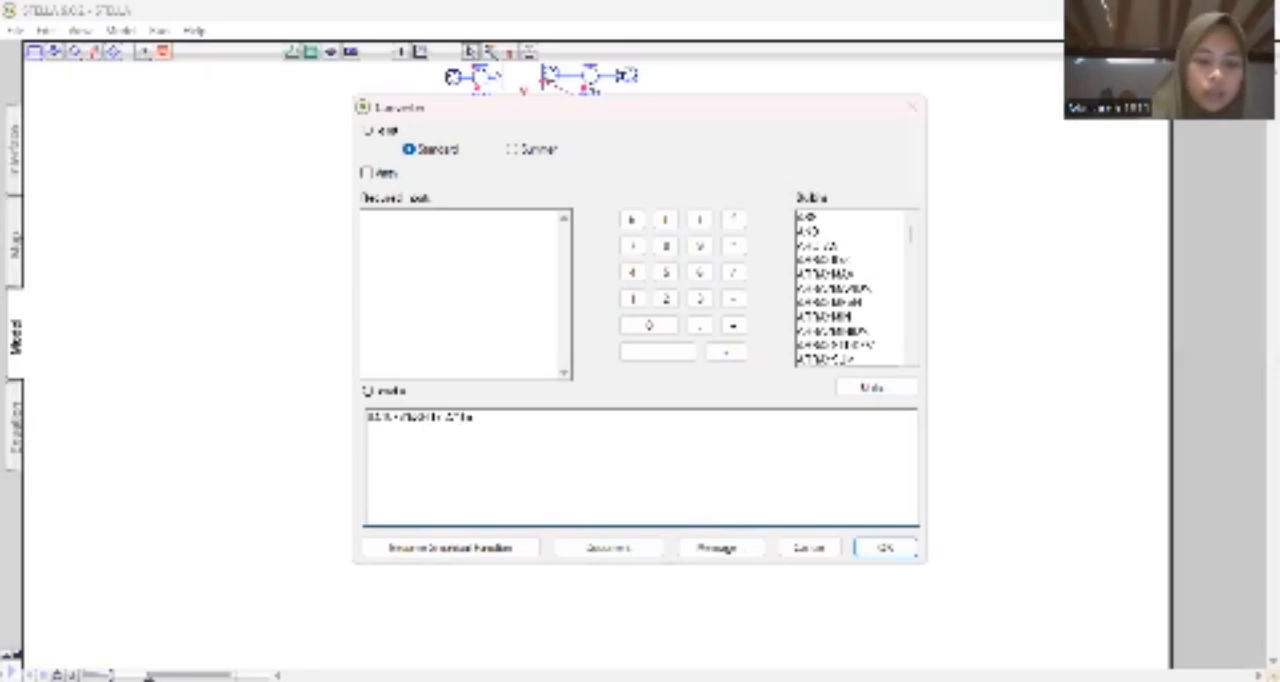
{"action": "type", "text": "e"}
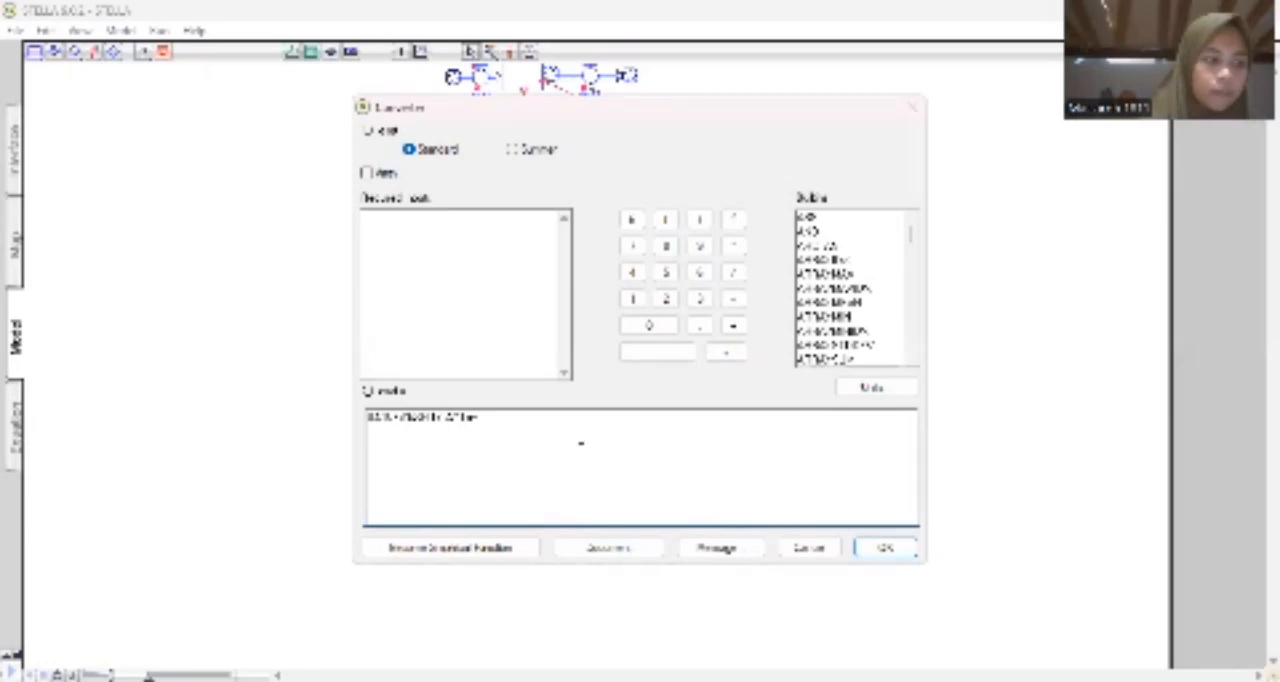
{"action": "type", "text": "/"}
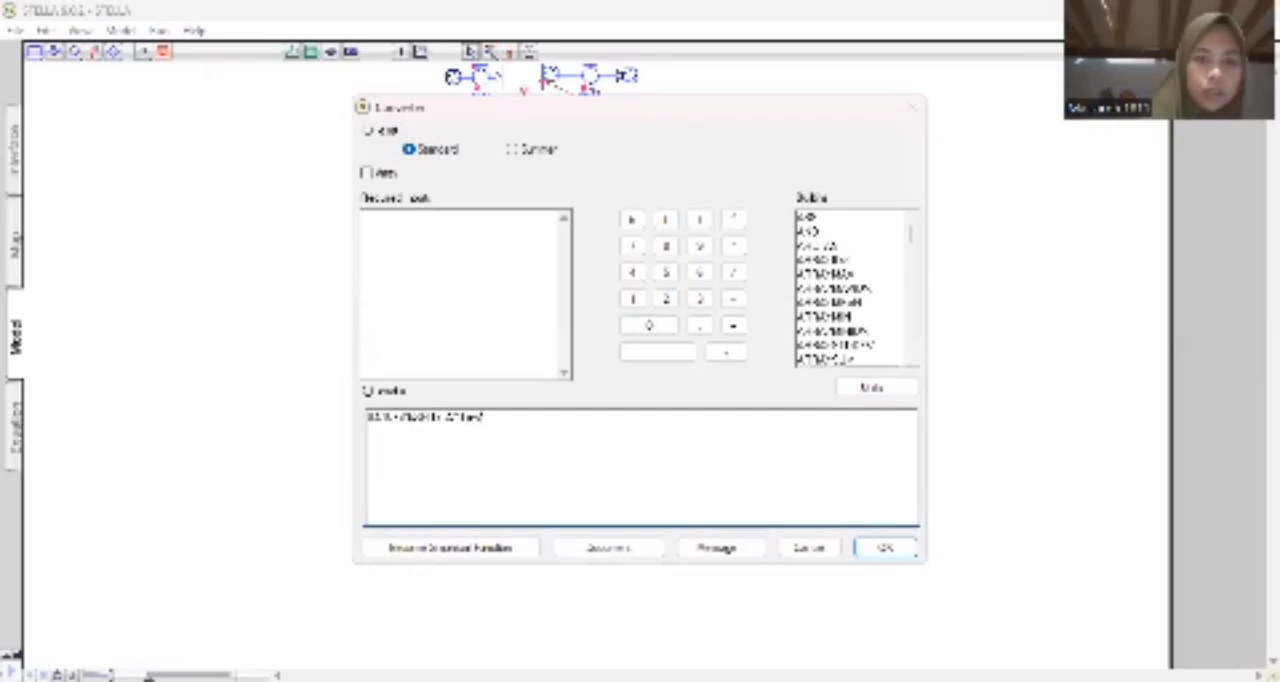
{"action": "type", "text": ","}
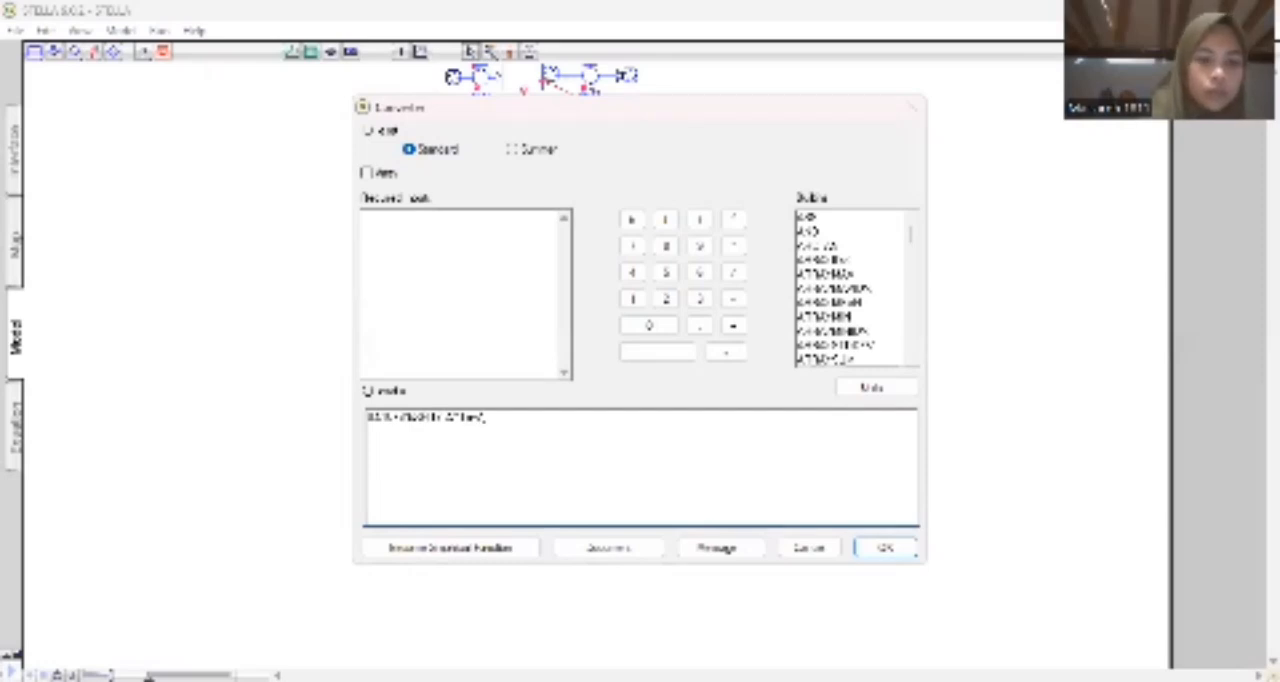
{"action": "type", "text": " 4"}
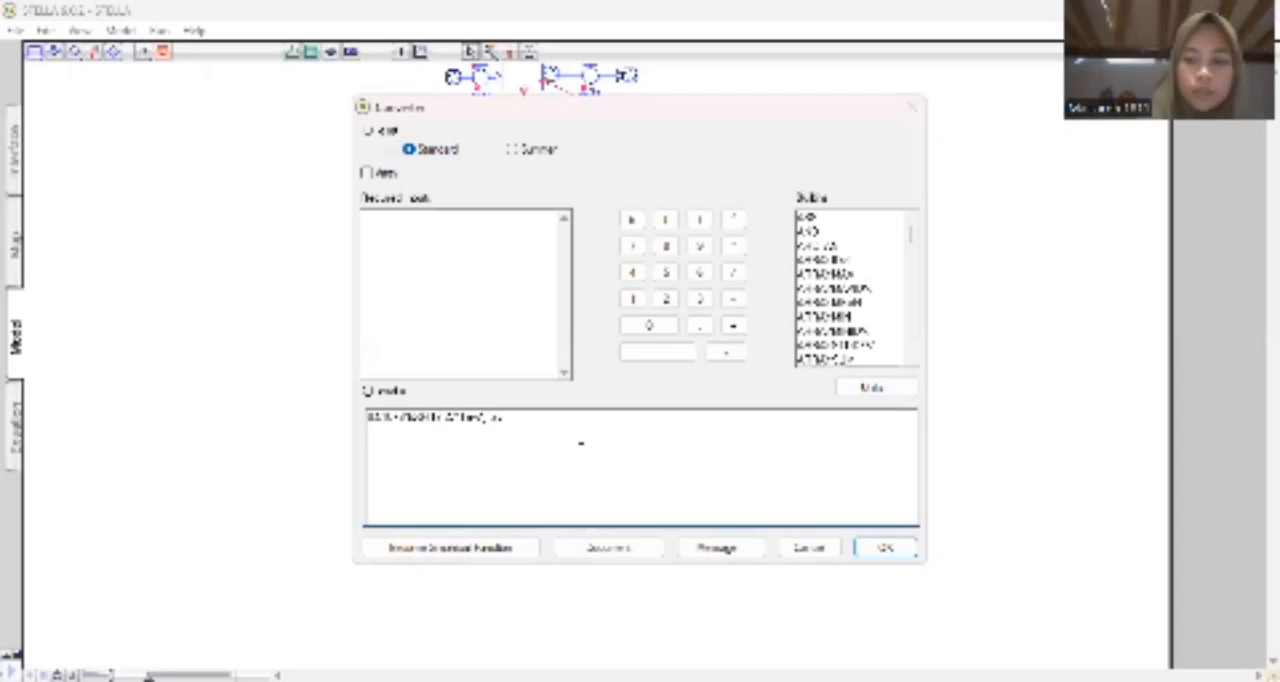
{"action": "type", "text": "e"}
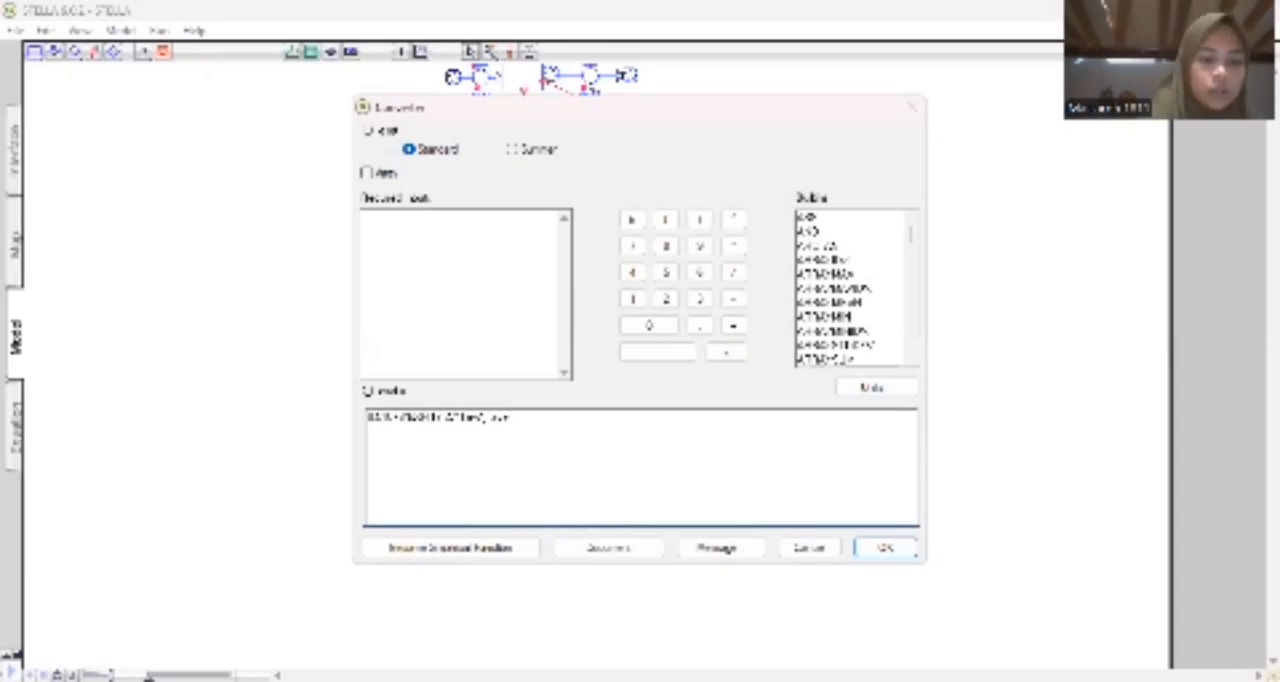
{"action": "type", "text": "ra"}
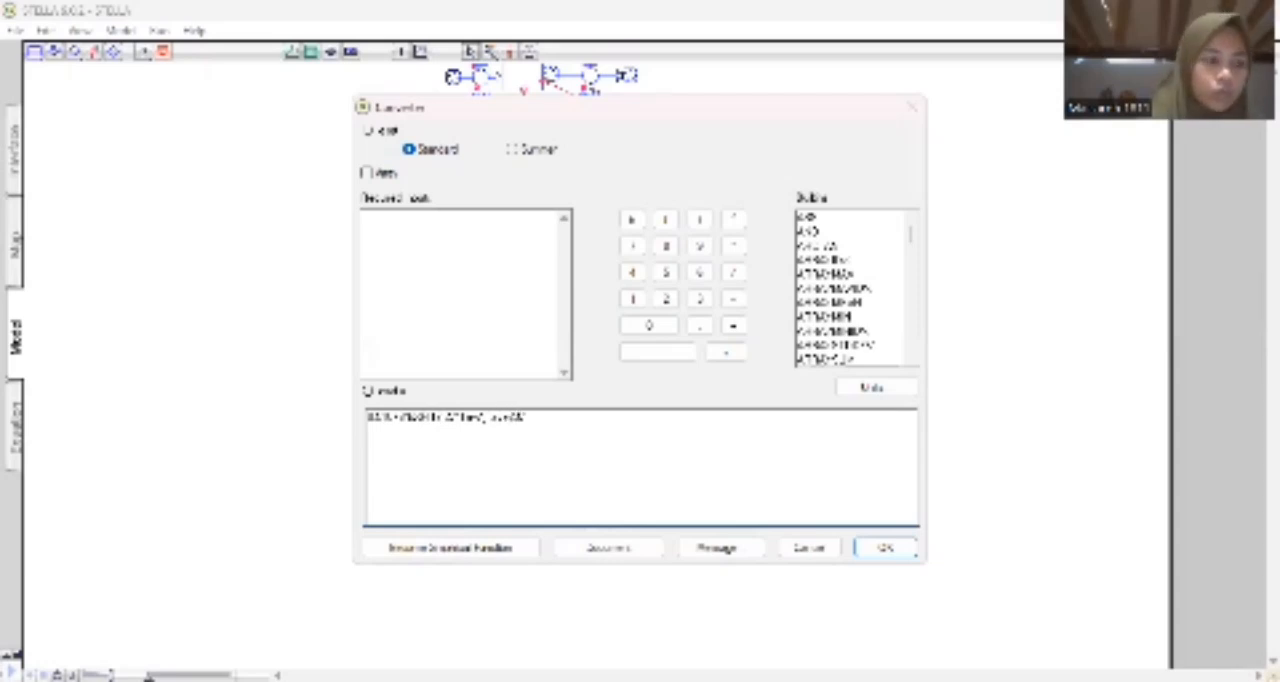
{"action": "type", "text": "te,"}
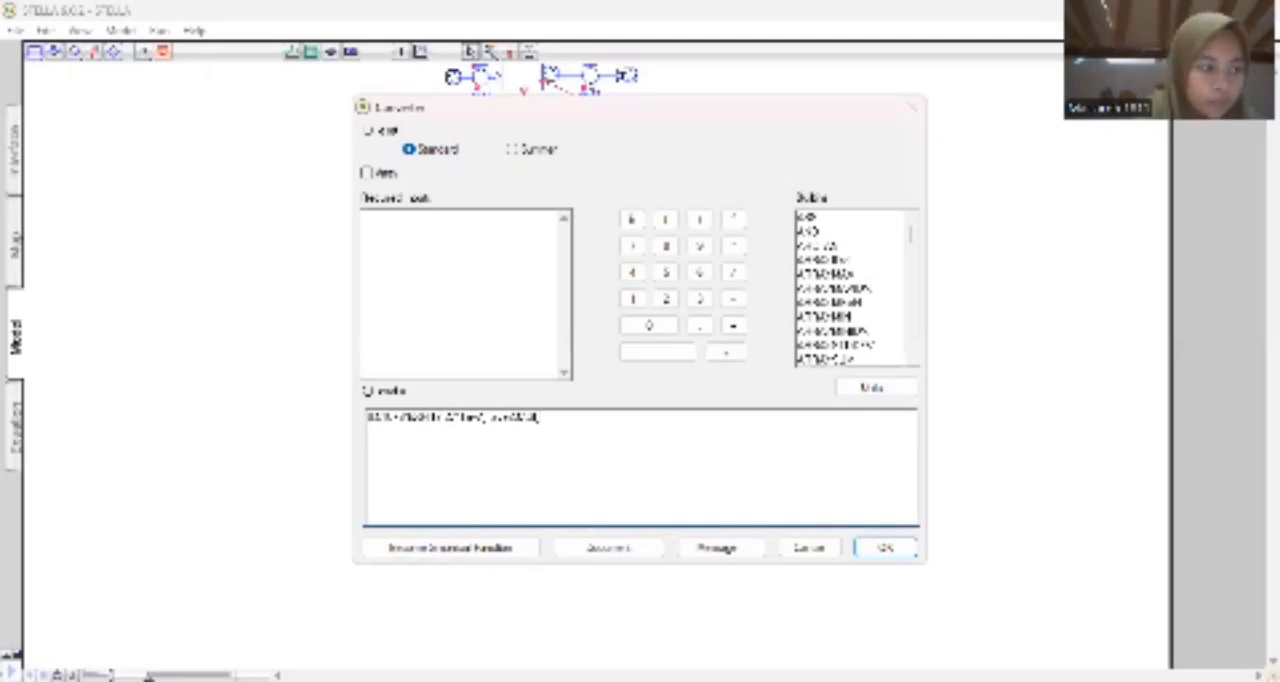
{"action": "key", "text": "Return"}
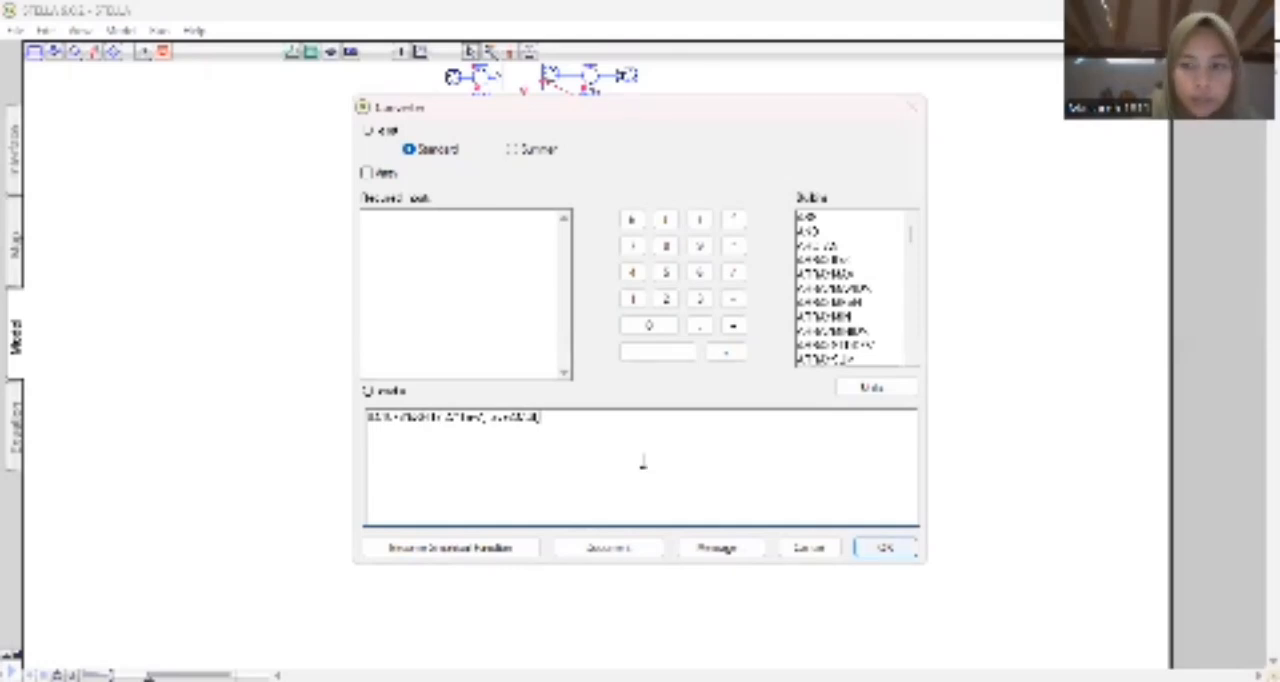
{"action": "key", "text": "Return"}
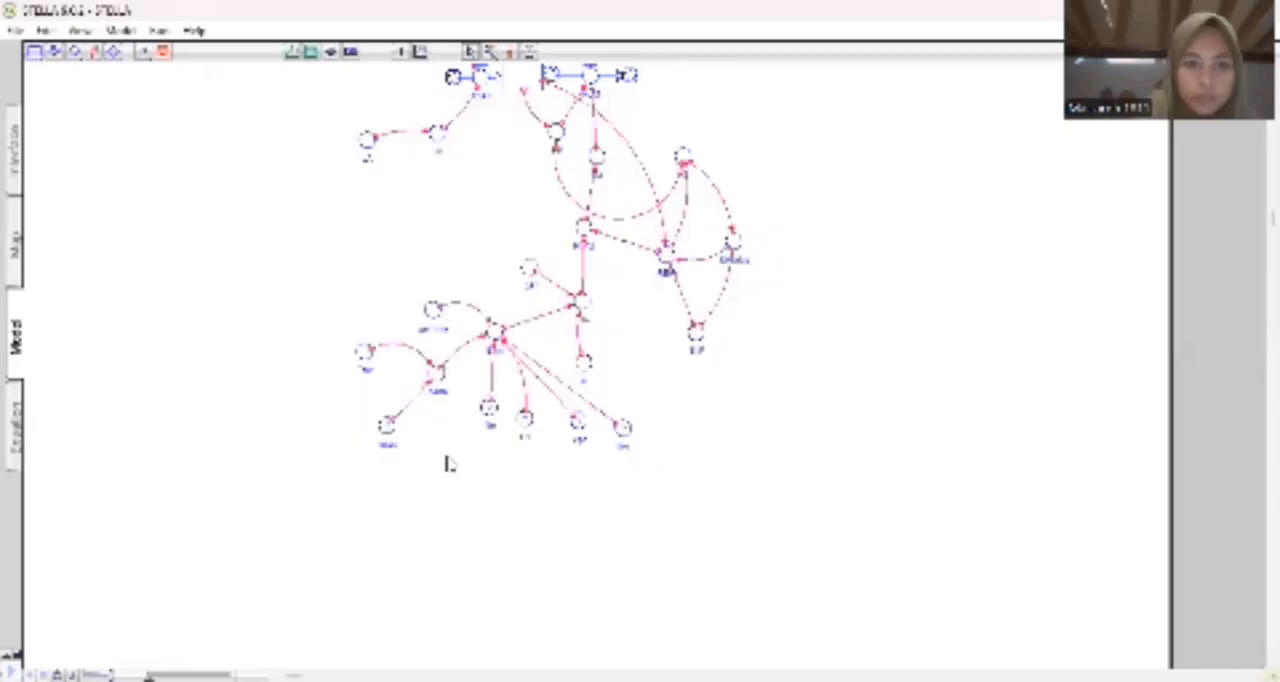
Link the Tav converter to the esat converter with an action connector.
{"action": "left_click", "coordinate": [94, 51]}
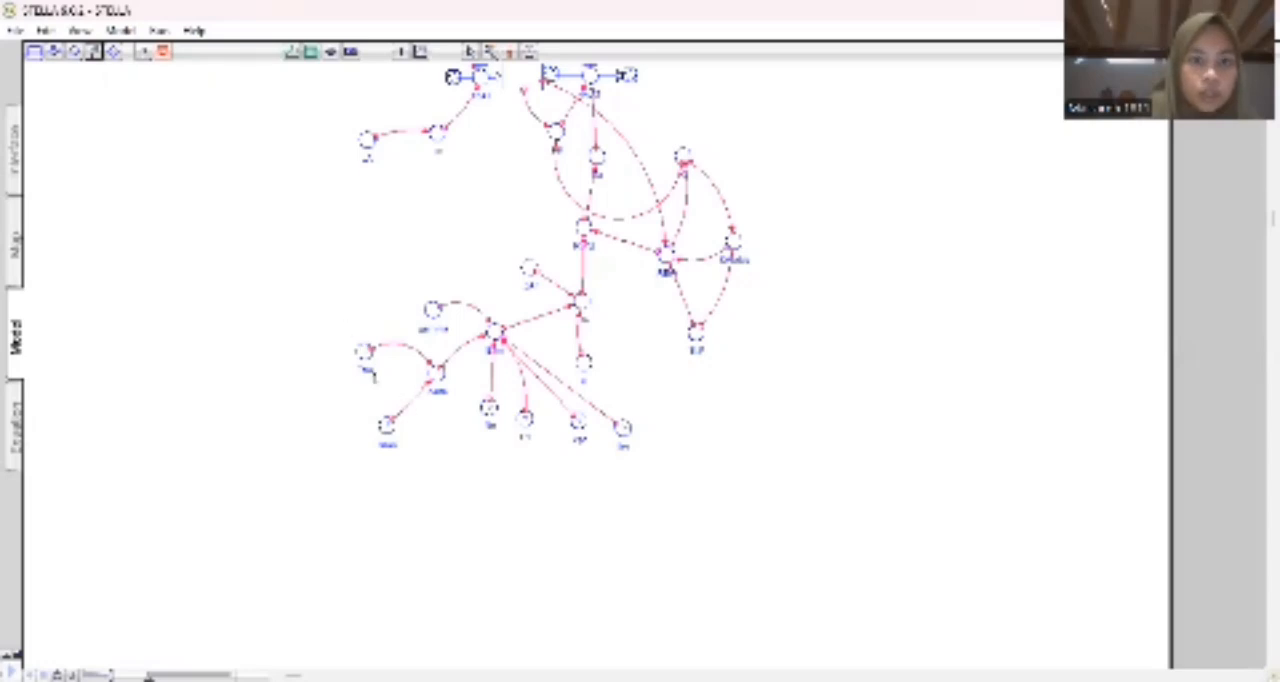
{"action": "left_click", "coordinate": [386, 425]}
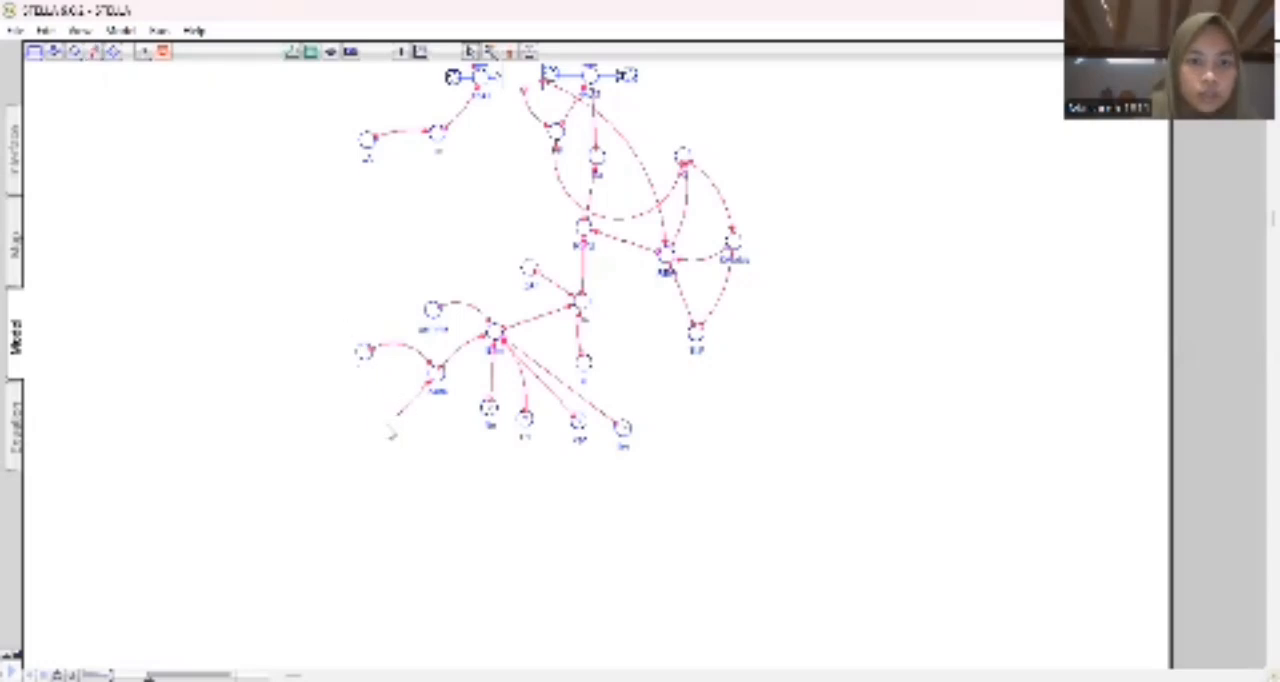
{"action": "left_click", "coordinate": [387, 426]}
{"action": "left_click", "coordinate": [805, 468]}
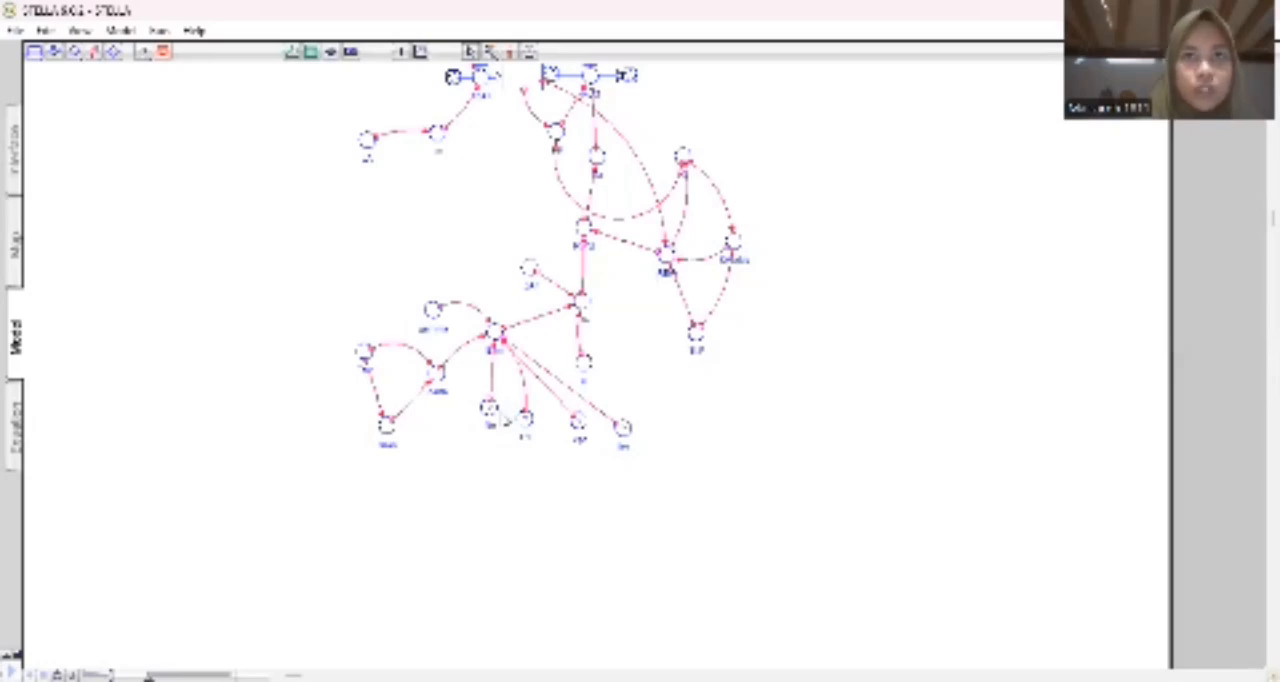
Add a converter named ud beside esat and link it to the nearest converter directly below ETm.
{"action": "left_click", "coordinate": [75, 52]}
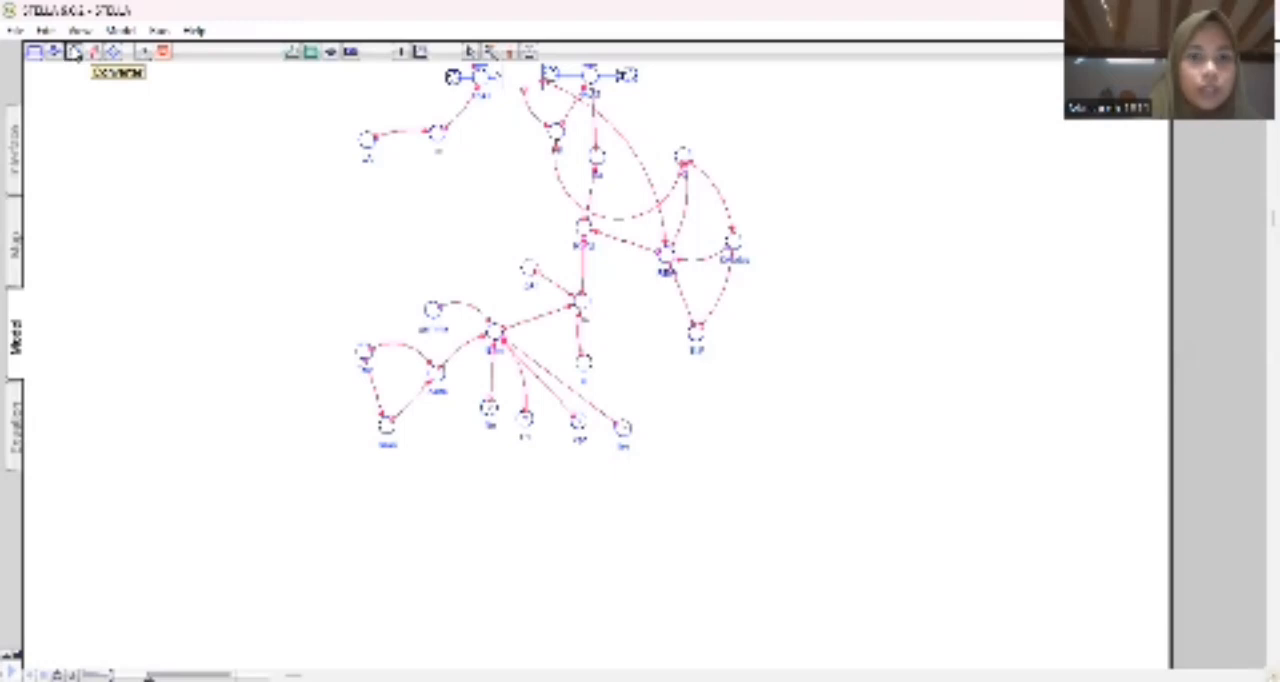
{"action": "left_click", "coordinate": [447, 430]}
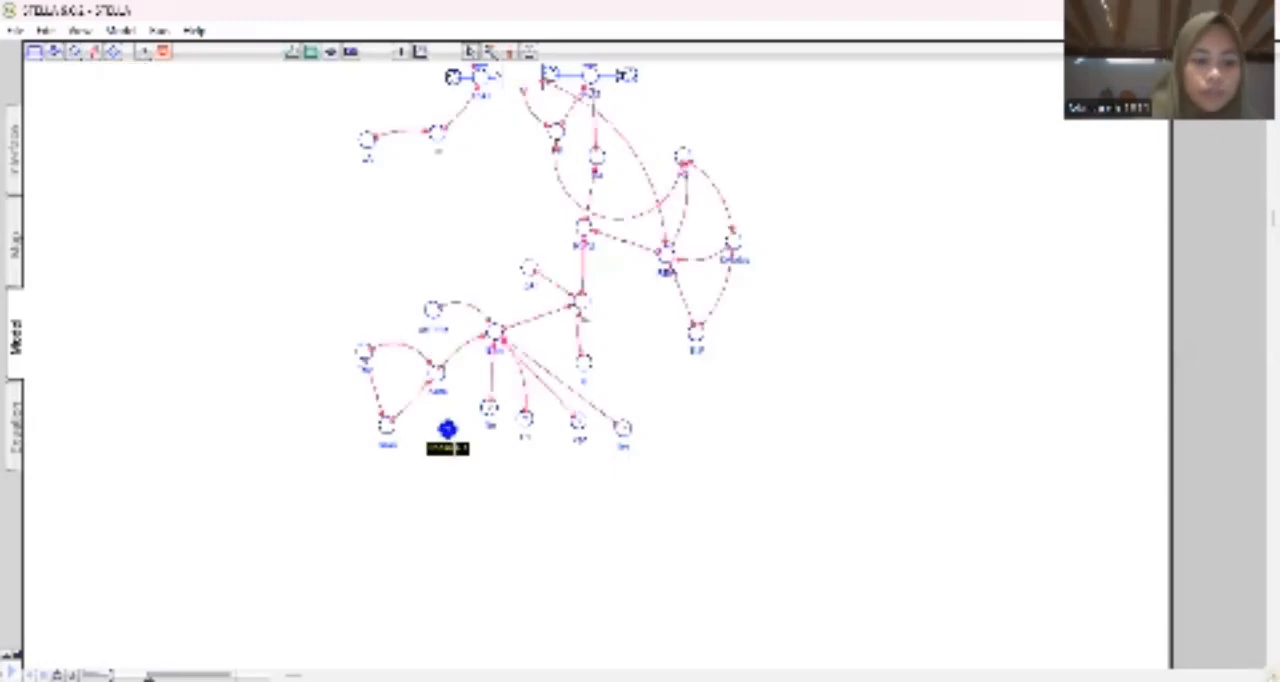
{"action": "type", "text": "ud"}
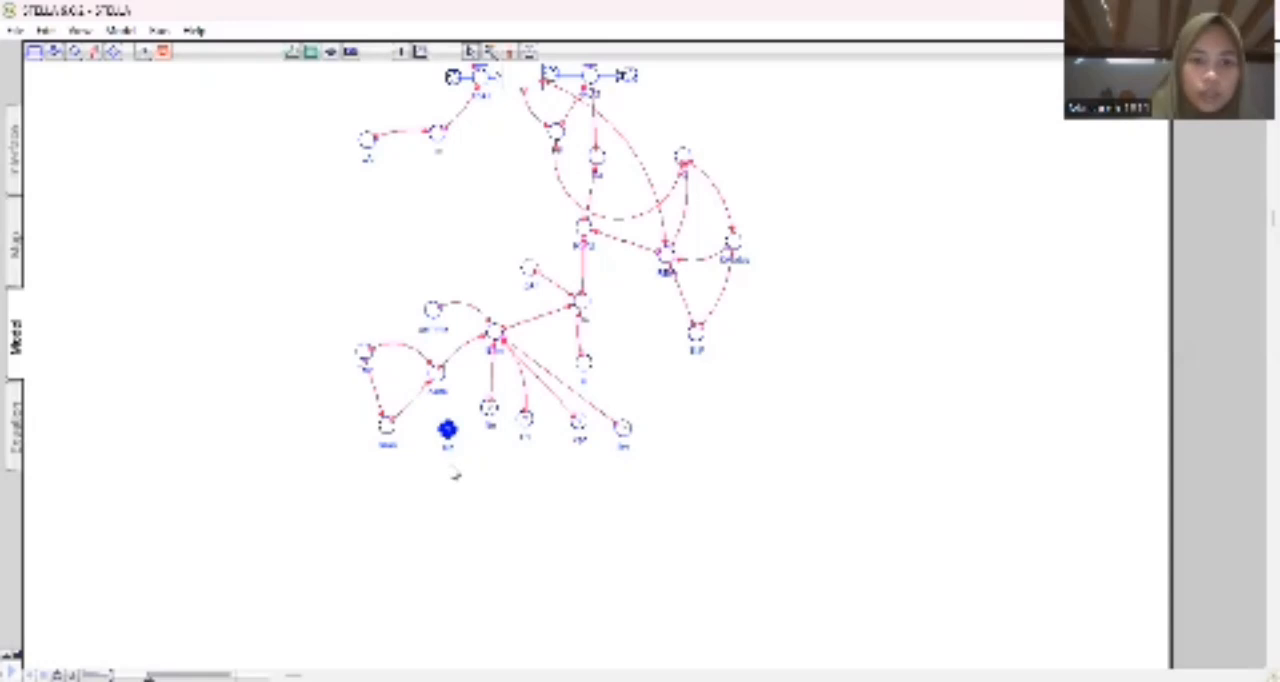
{"action": "left_click", "coordinate": [456, 468]}
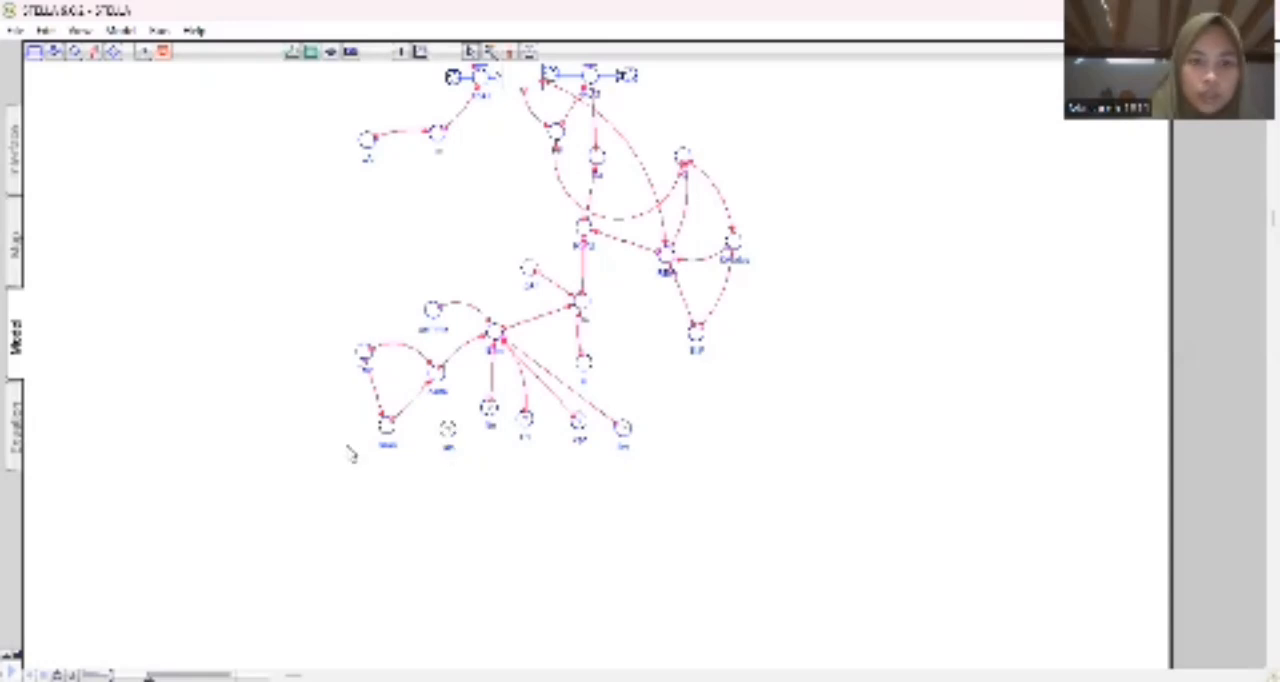
{"action": "left_click", "coordinate": [94, 51]}
{"action": "left_click_drag", "start_coordinate": [452, 430], "coordinate": [489, 410]}
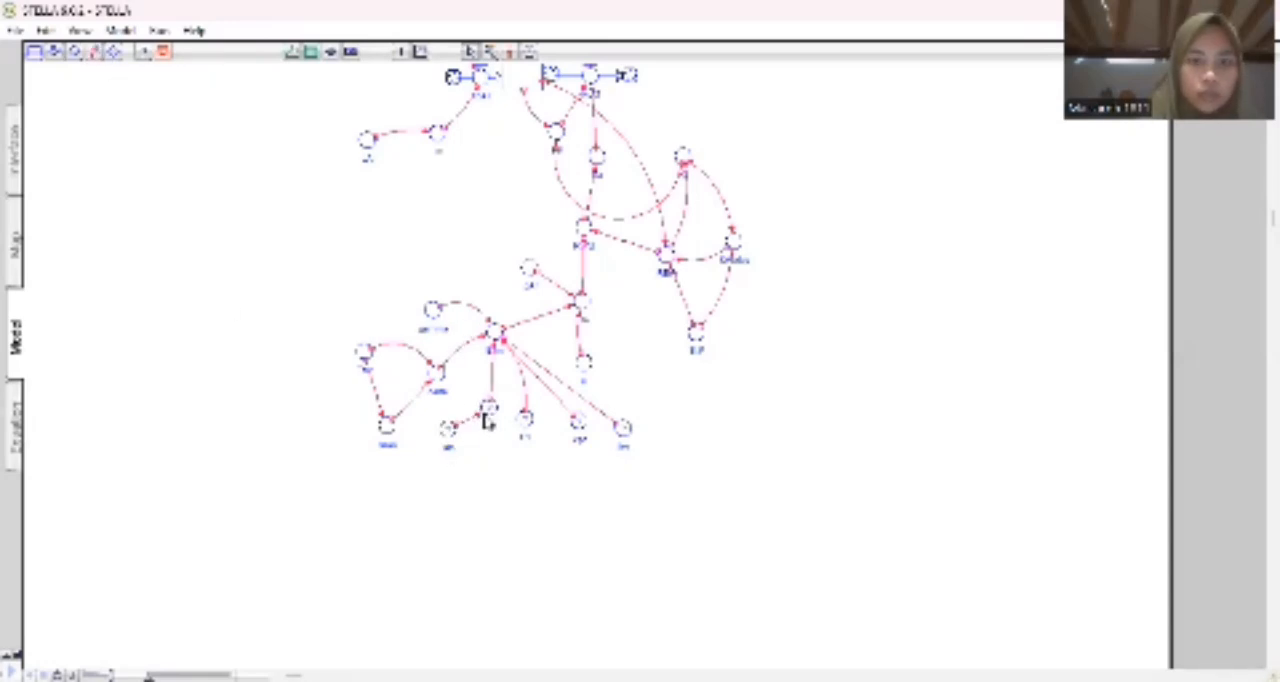
Add a converter named Ca below the converter that ud feeds, and link Ca to that same converter.
{"action": "left_click", "coordinate": [74, 55]}
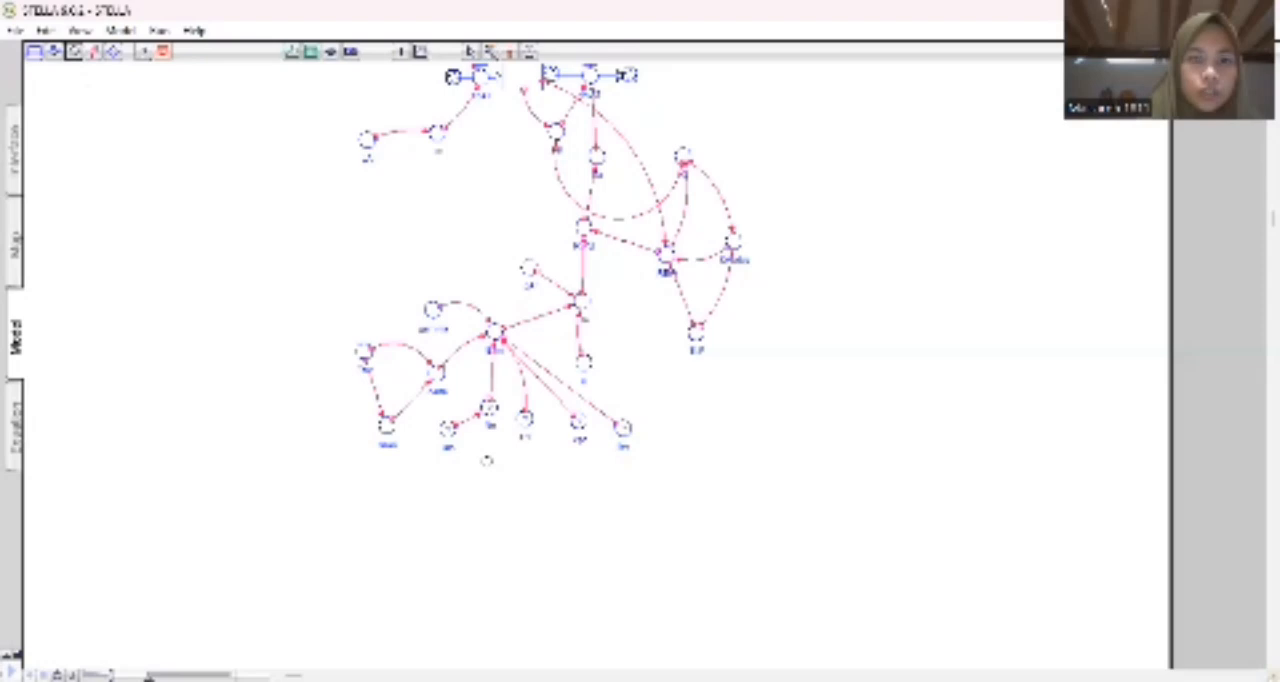
{"action": "left_click", "coordinate": [484, 460]}
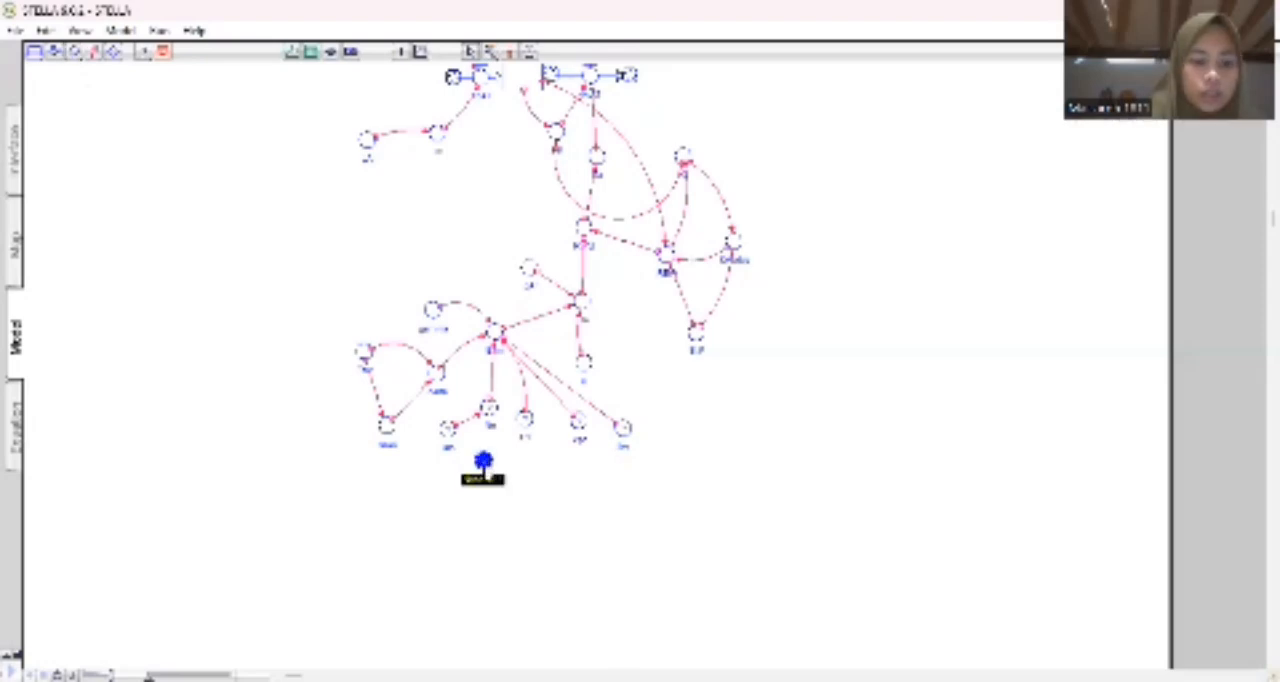
{"action": "type", "text": "Ca"}
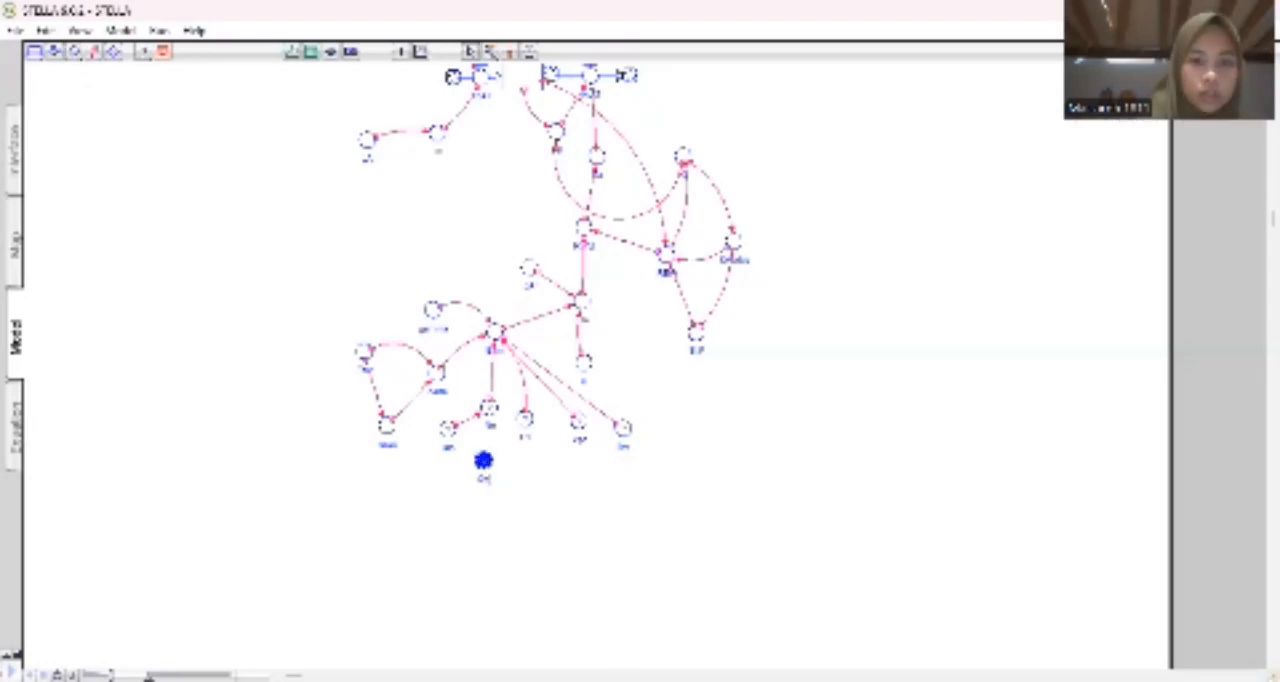
{"action": "key", "text": "Return"}
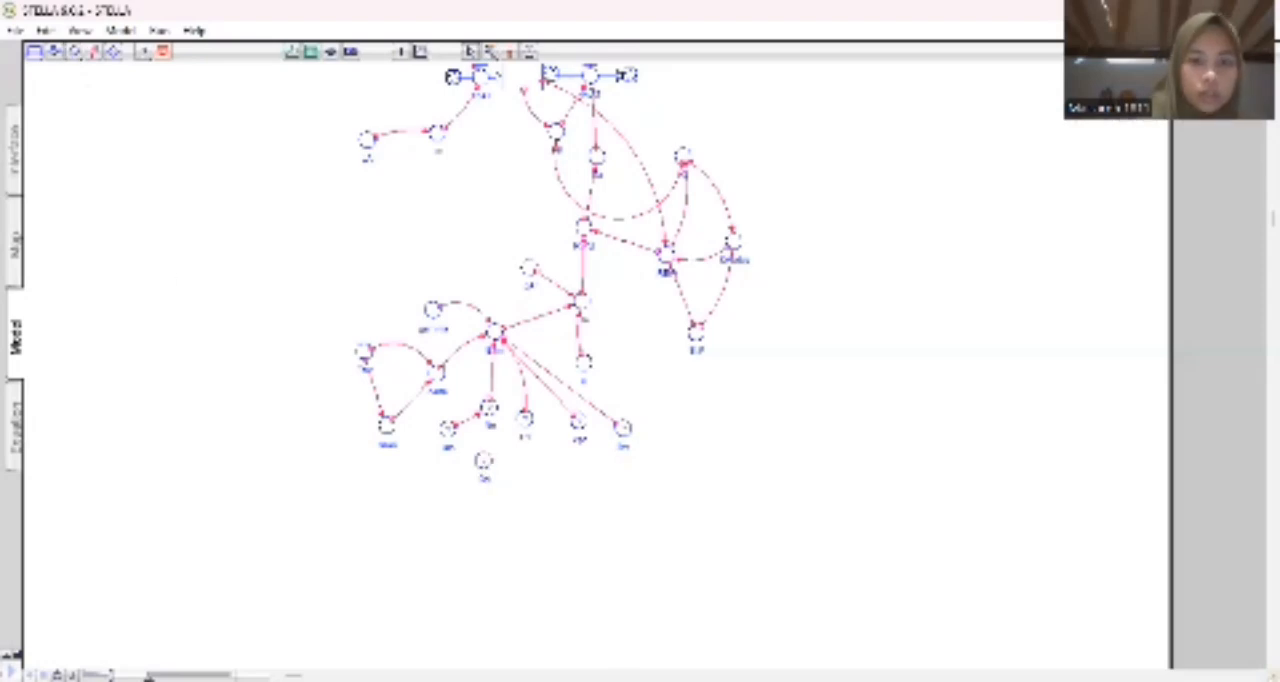
{"action": "left_click", "coordinate": [94, 54]}
{"action": "left_click_drag", "start_coordinate": [488, 458], "coordinate": [491, 411]}
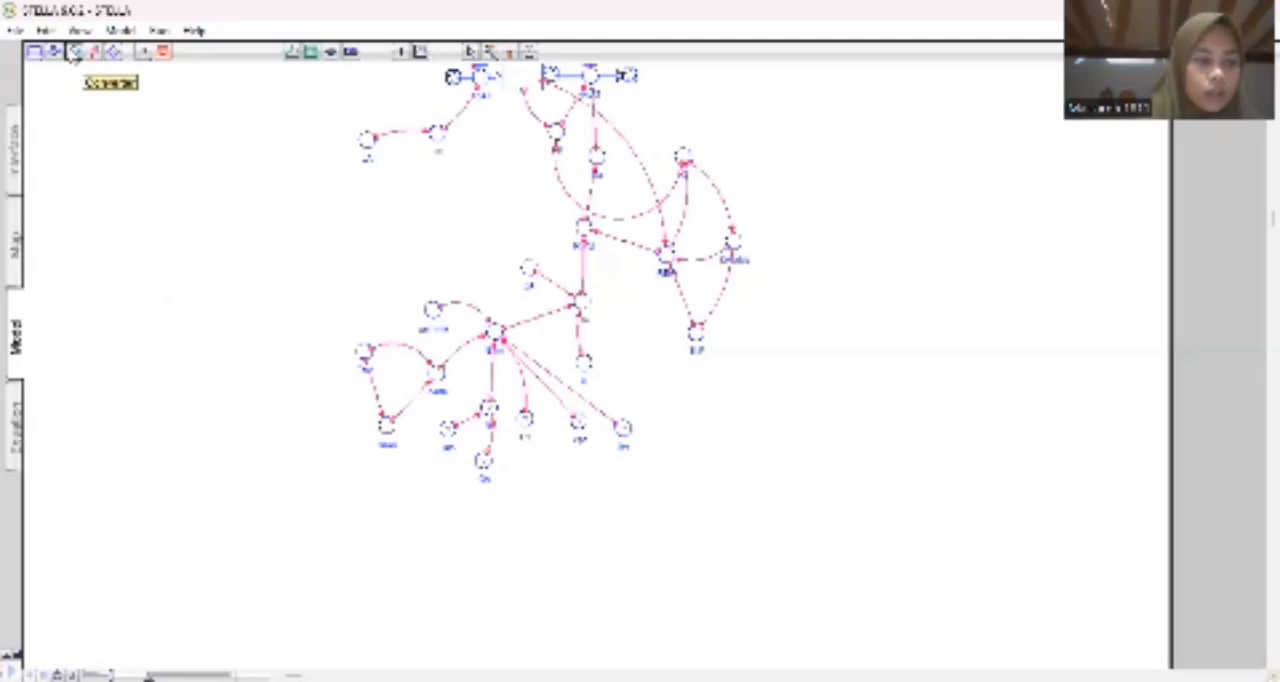
Add and name a third input converter beside Ca, and link it to the converter directly below ETm.
{"action": "left_click", "coordinate": [74, 52]}
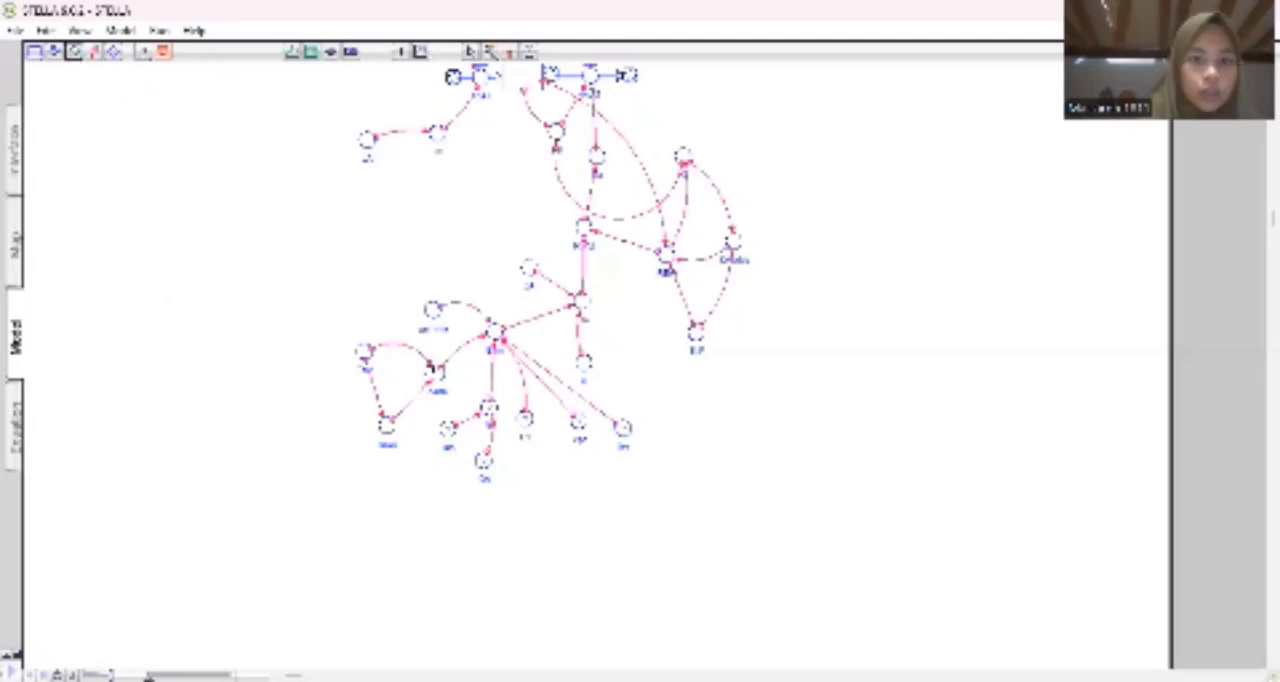
{"action": "left_click", "coordinate": [514, 470]}
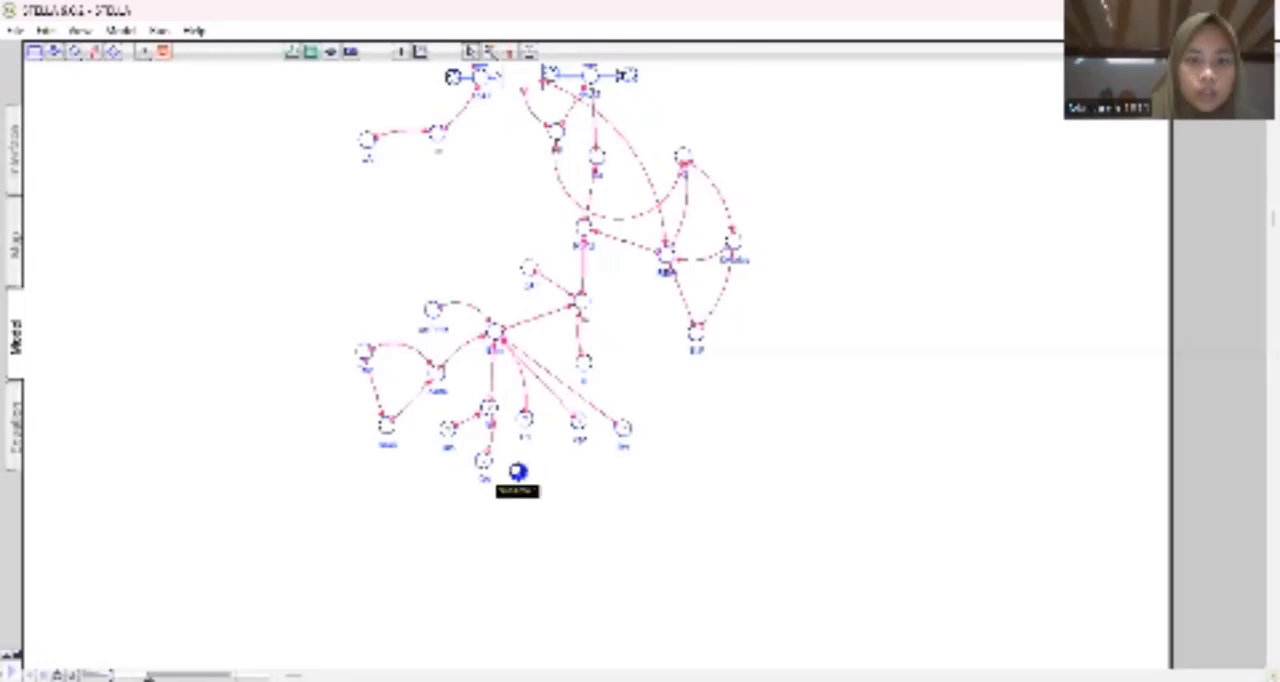
{"action": "type", "text": "k"}
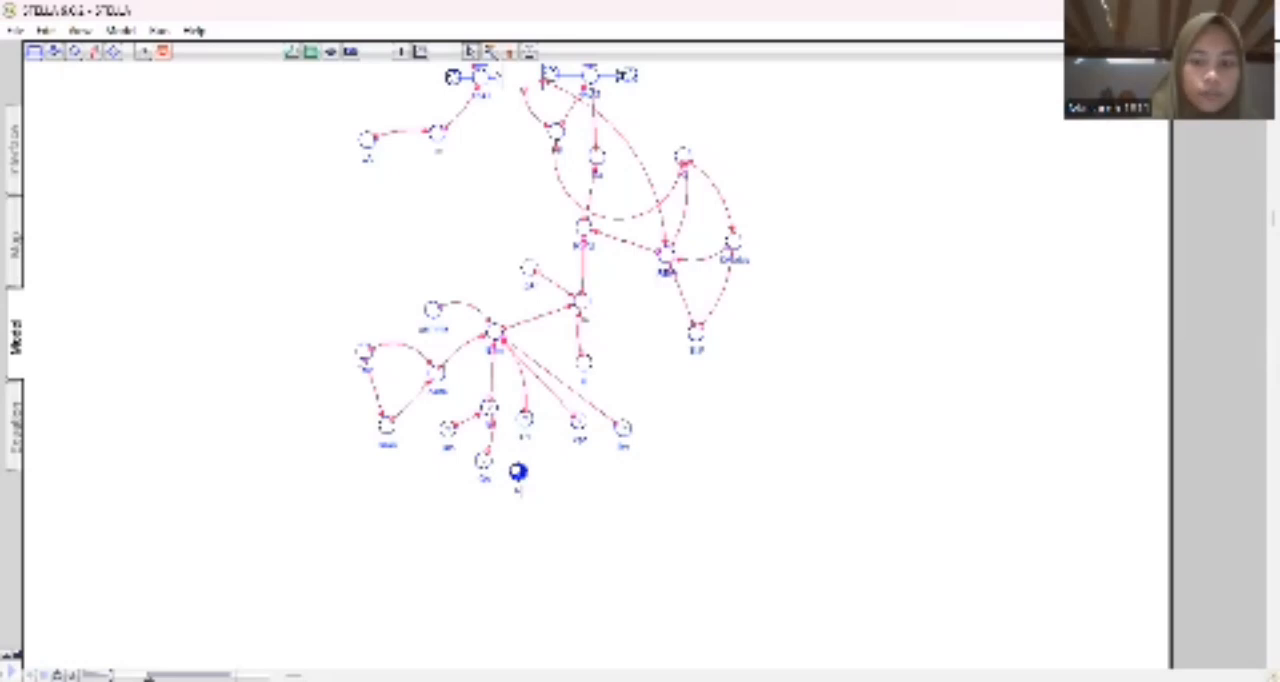
{"action": "type", "text": "d"}
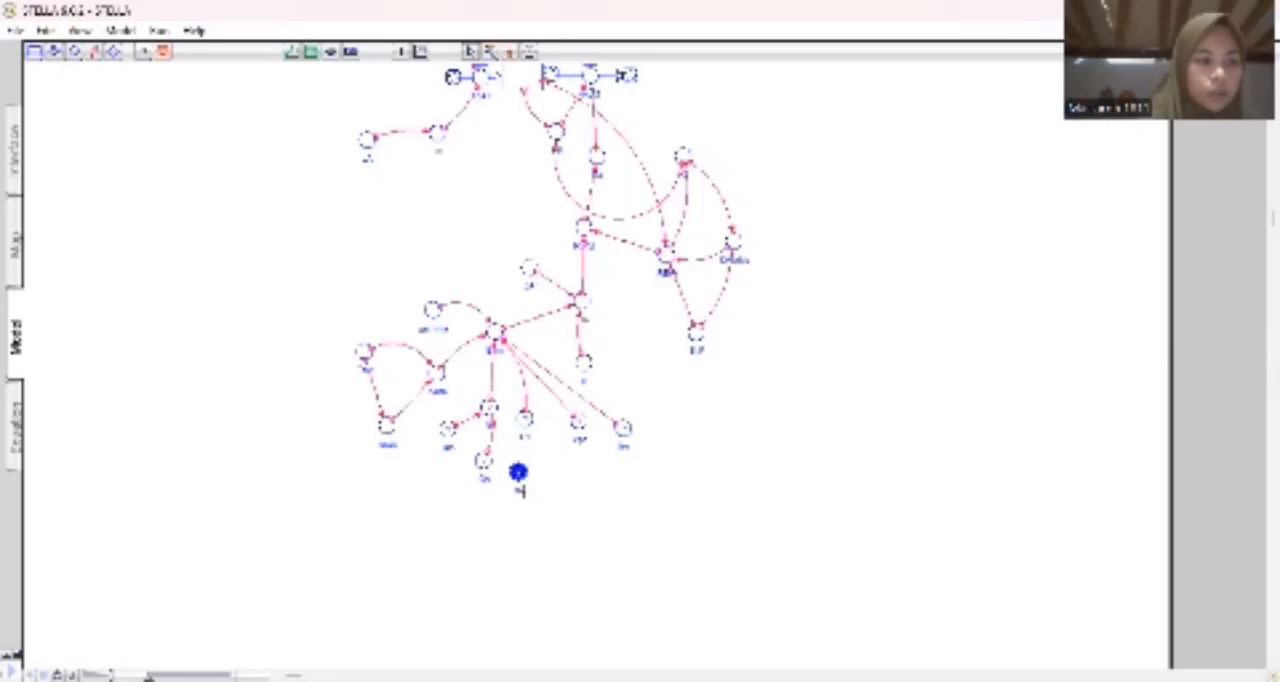
{"action": "key", "text": "Return"}
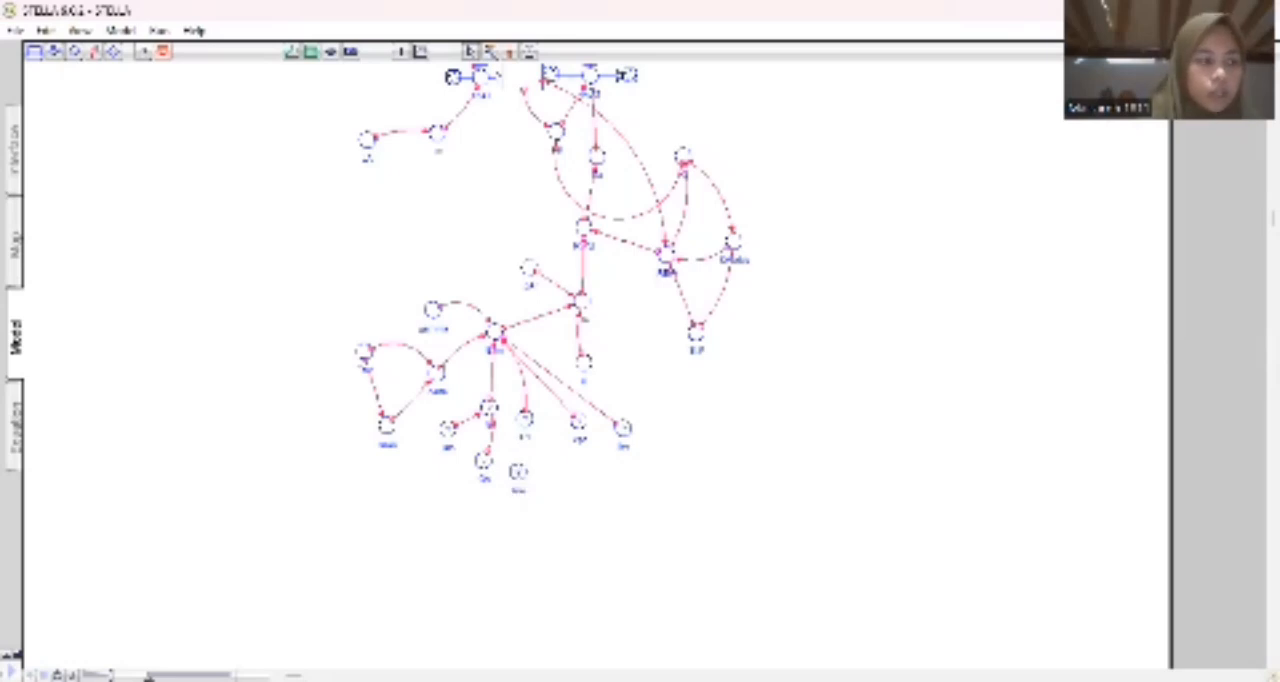
{"action": "left_click", "coordinate": [92, 53]}
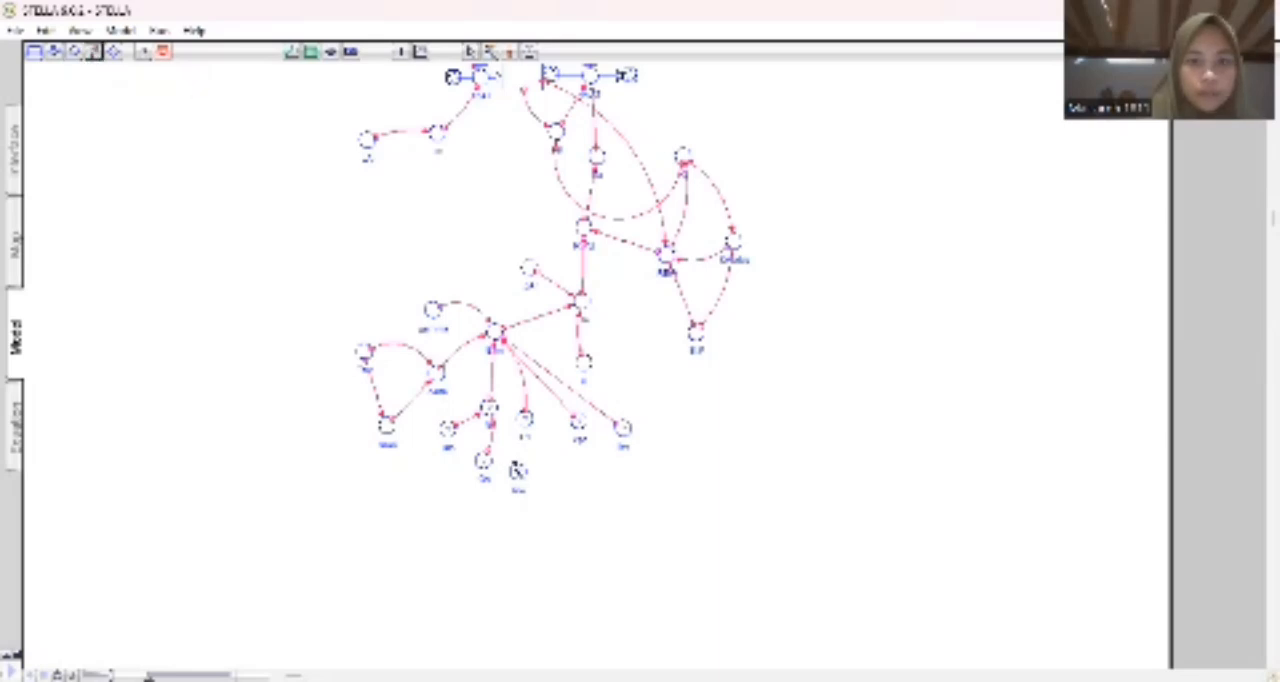
{"action": "left_click_drag", "start_coordinate": [517, 468], "coordinate": [490, 410]}
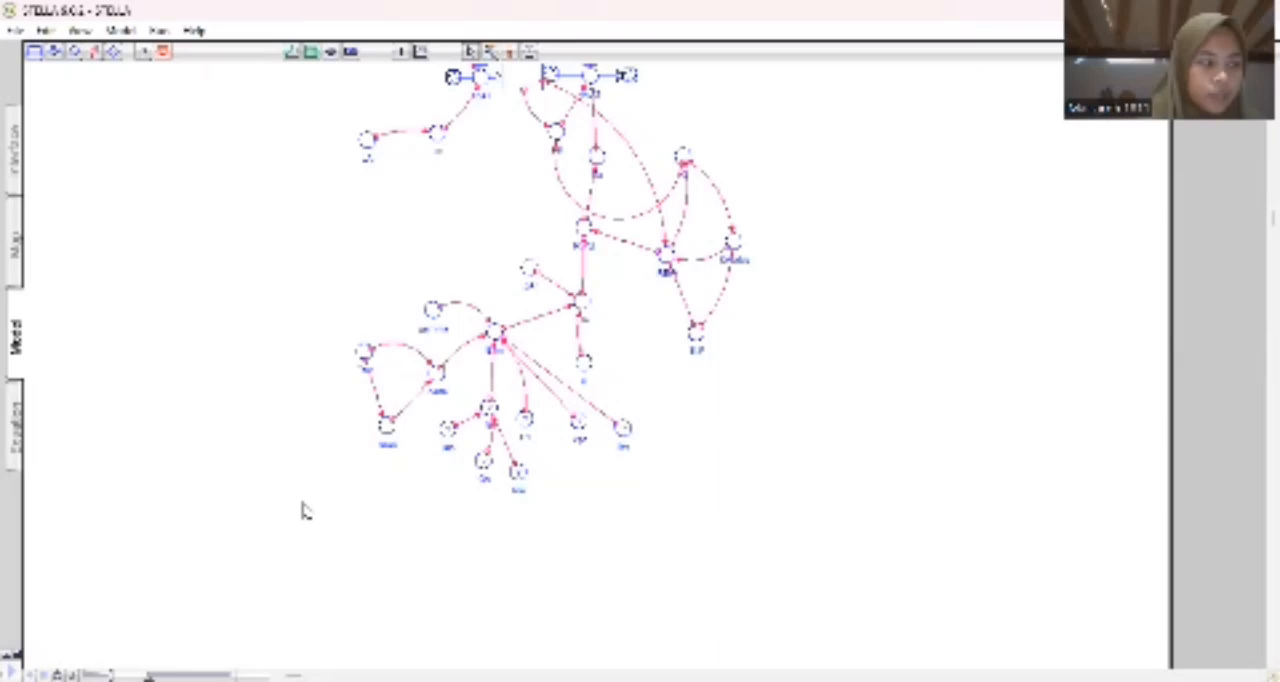
Enter the equation for the converter directly below ETm as an expression of its three linked inputs, and accept it.
{"action": "left_click", "coordinate": [488, 408]}
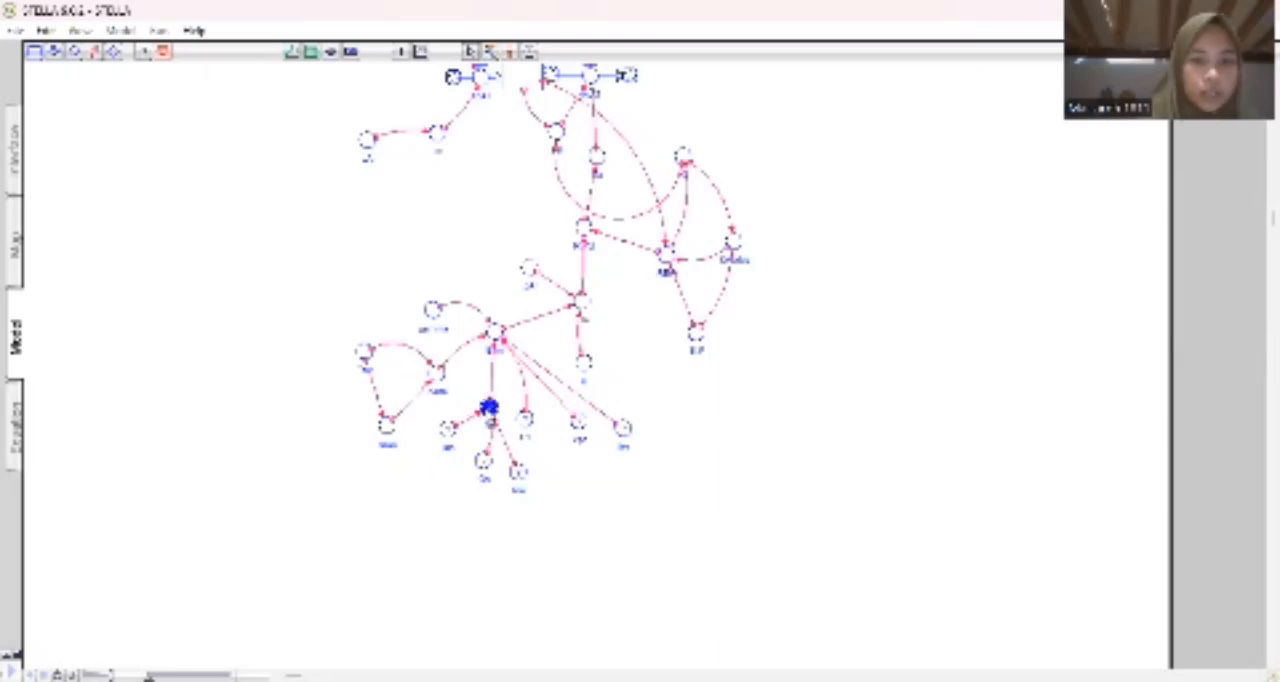
{"action": "double_click", "coordinate": [488, 408]}
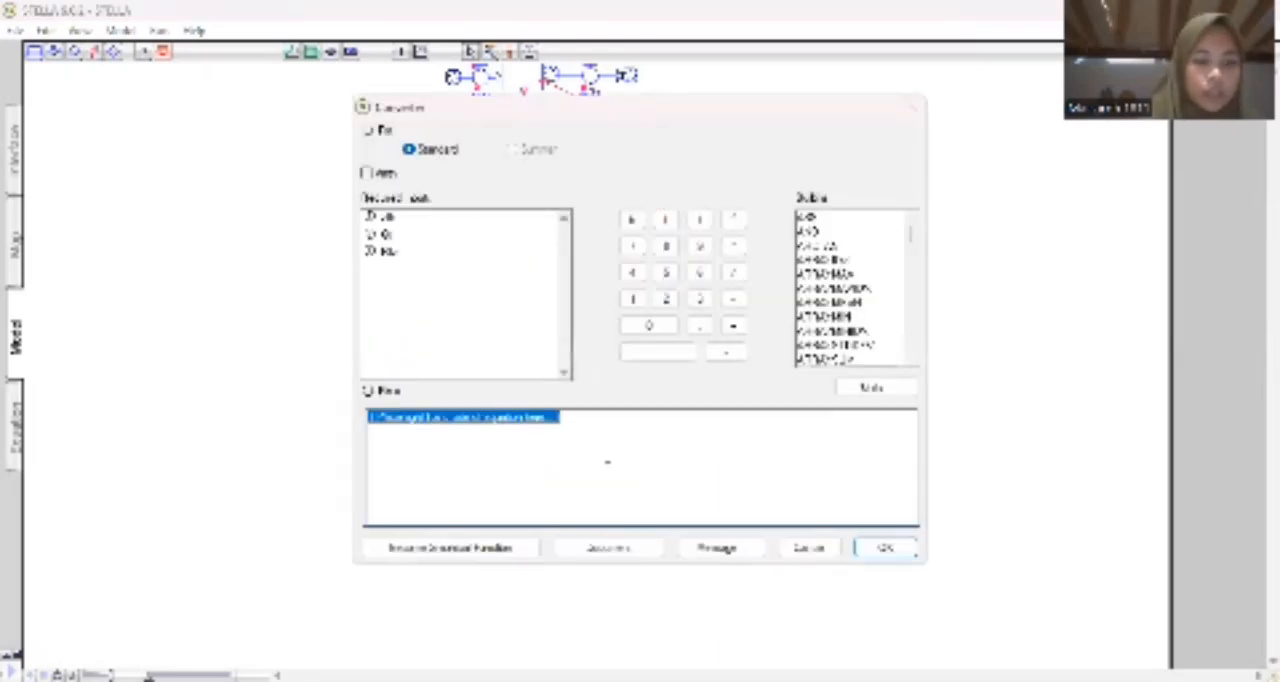
{"action": "key", "text": "BackSpace"}
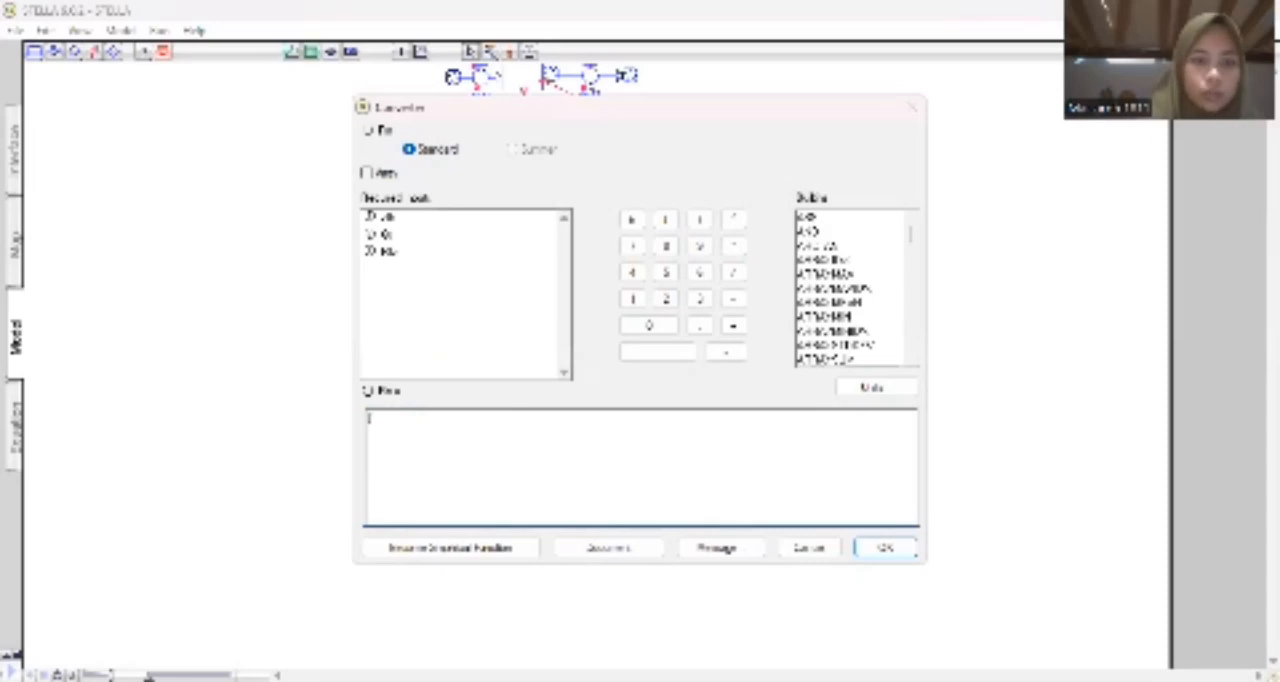
{"action": "type", "text": "Ju"}
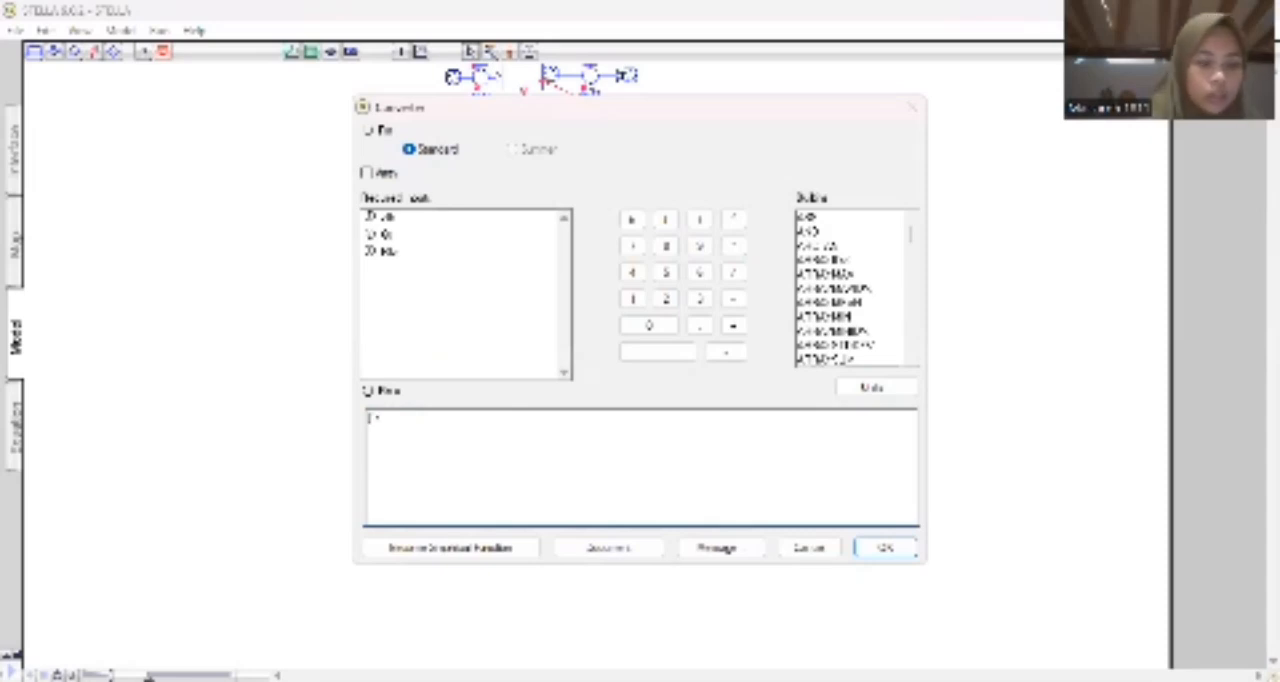
{"action": "type", "text": "mla"}
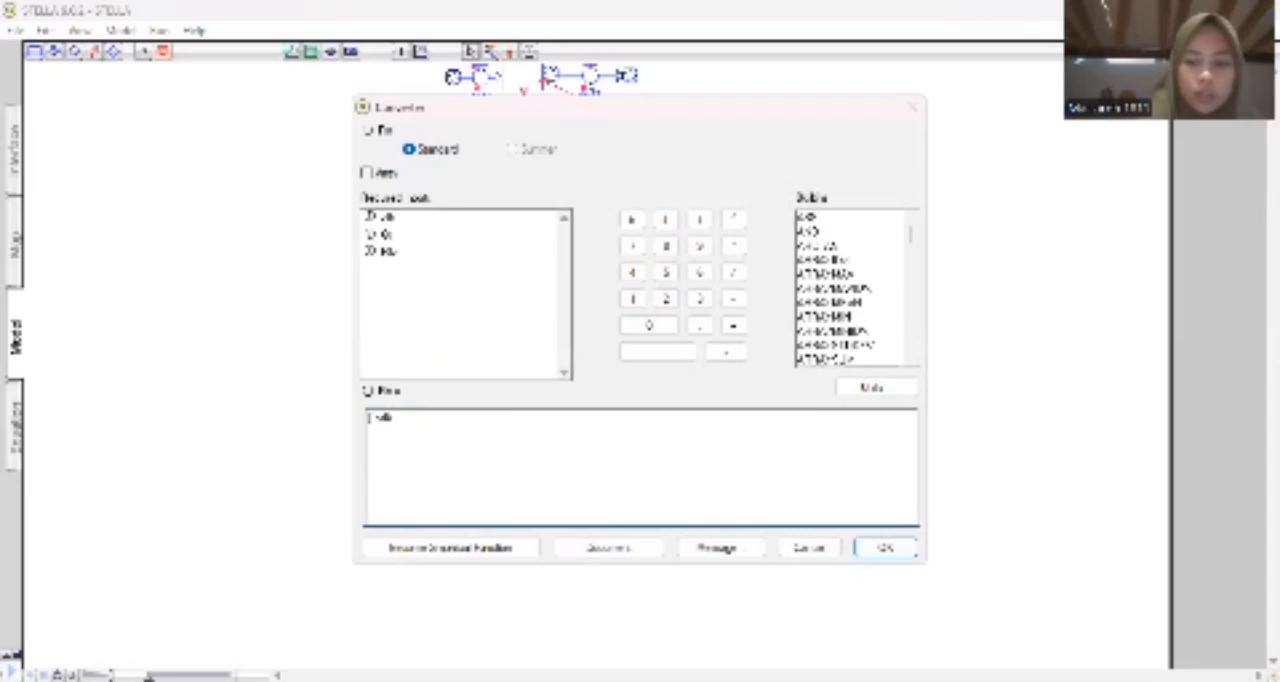
{"action": "type", "text": "h"}
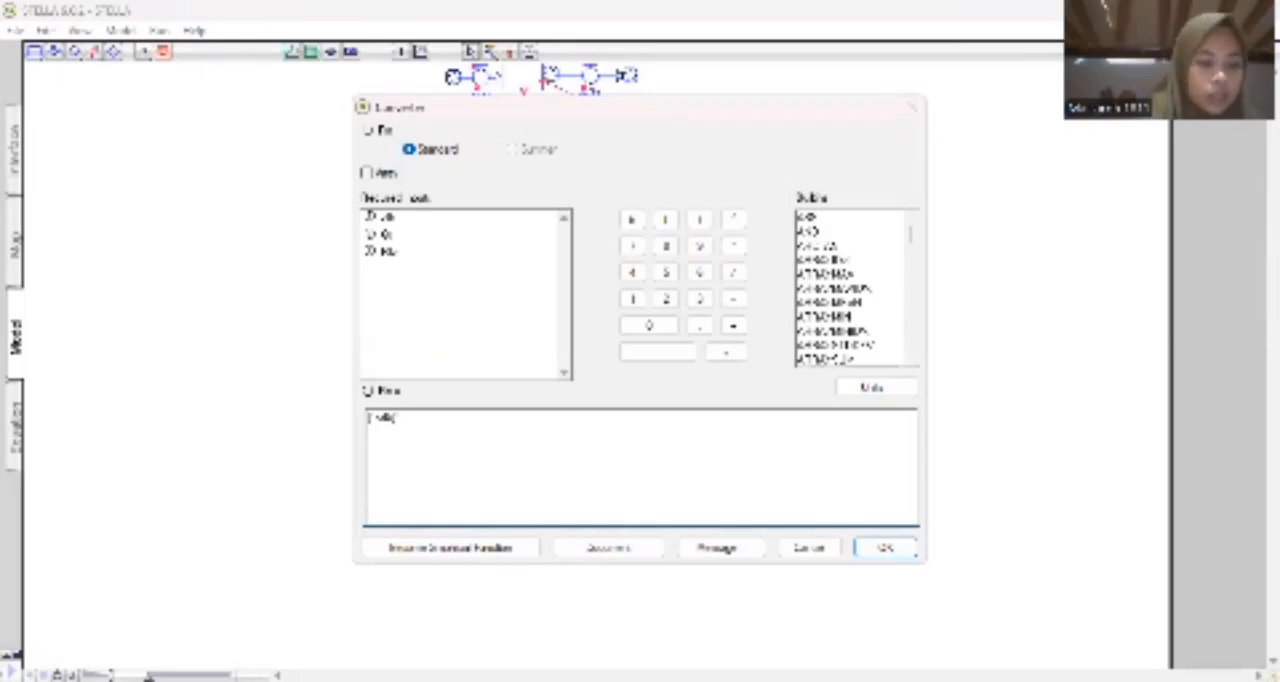
{"action": "type", "text": " da"}
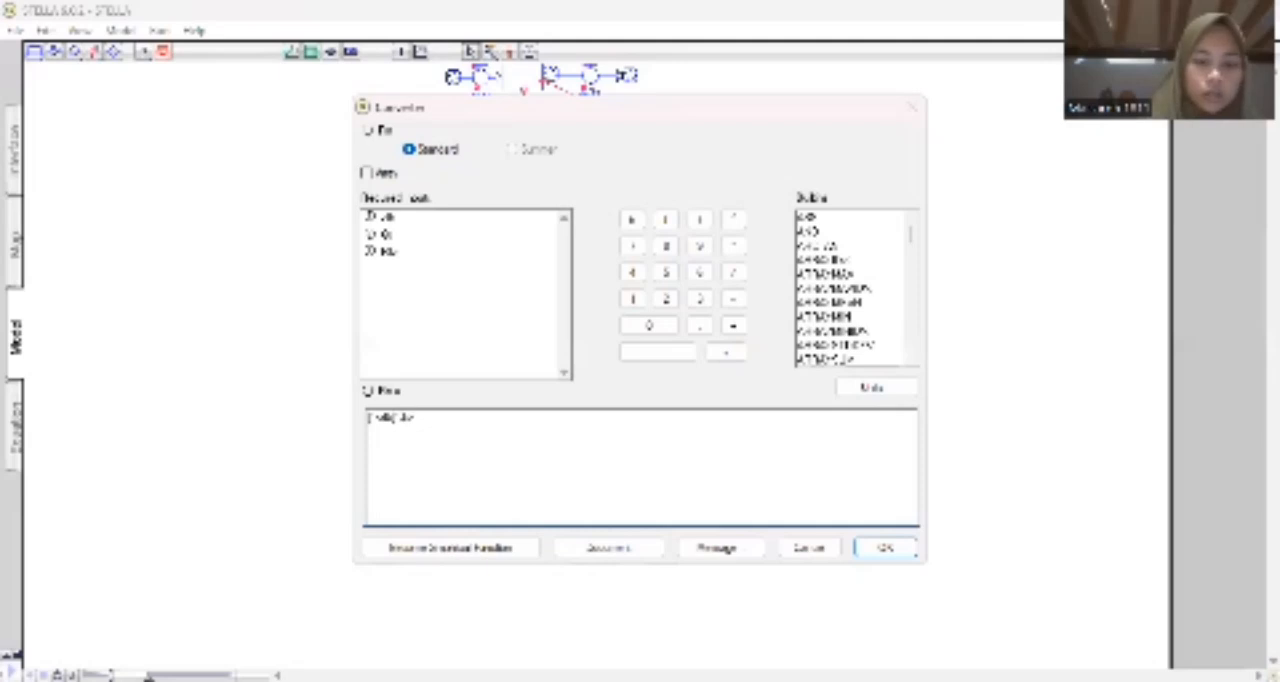
{"action": "type", "text": "rilahir"}
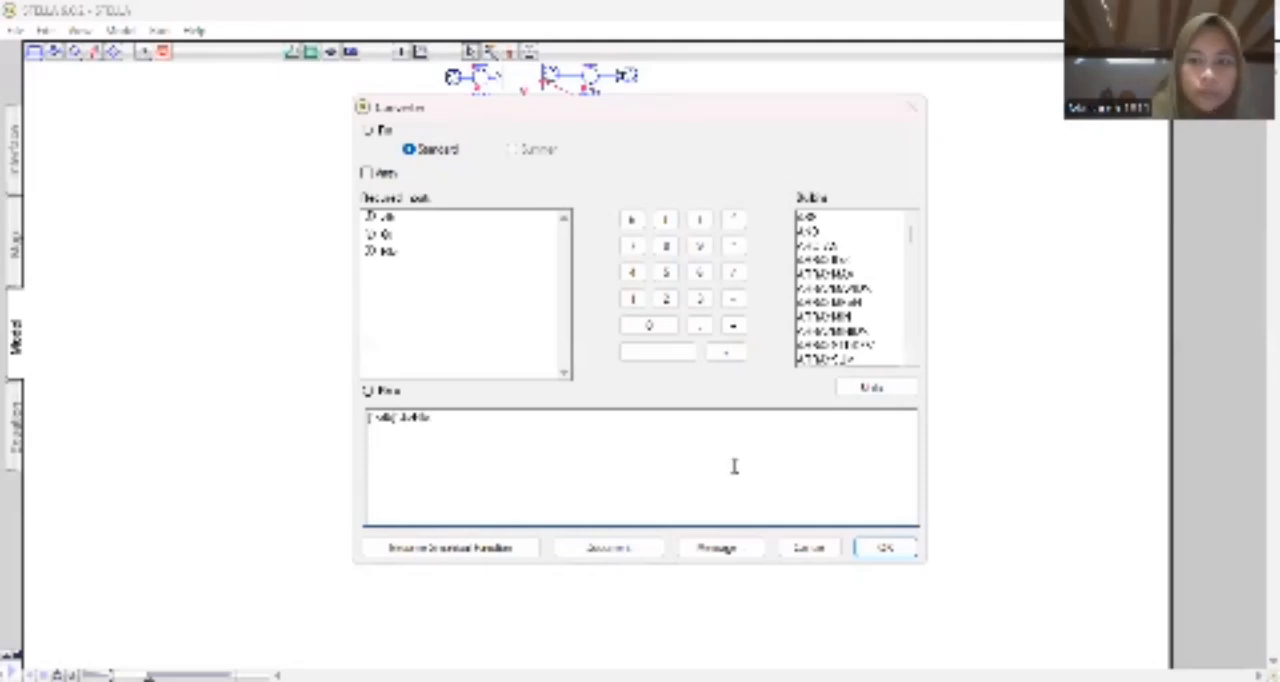
{"action": "left_click", "coordinate": [885, 547]}
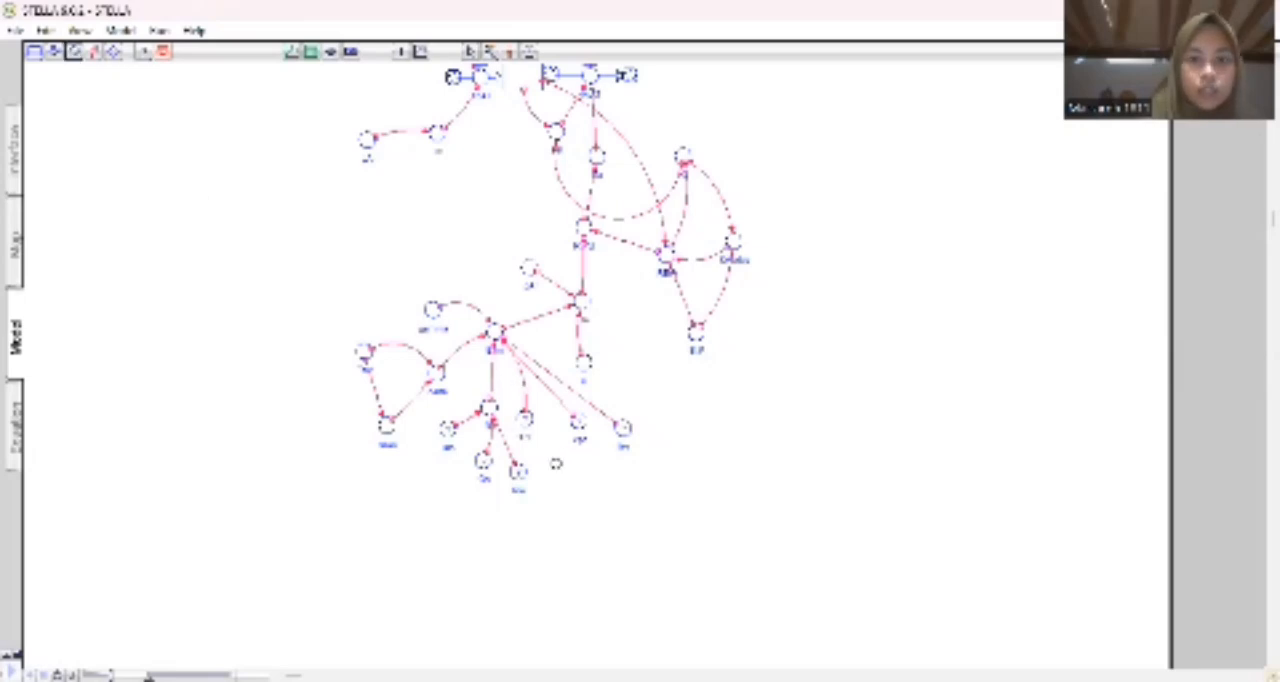
Add and name a converter beside the newest one, and link it to the ETm input adjacent to the converter just defined.
{"action": "left_click", "coordinate": [552, 465]}
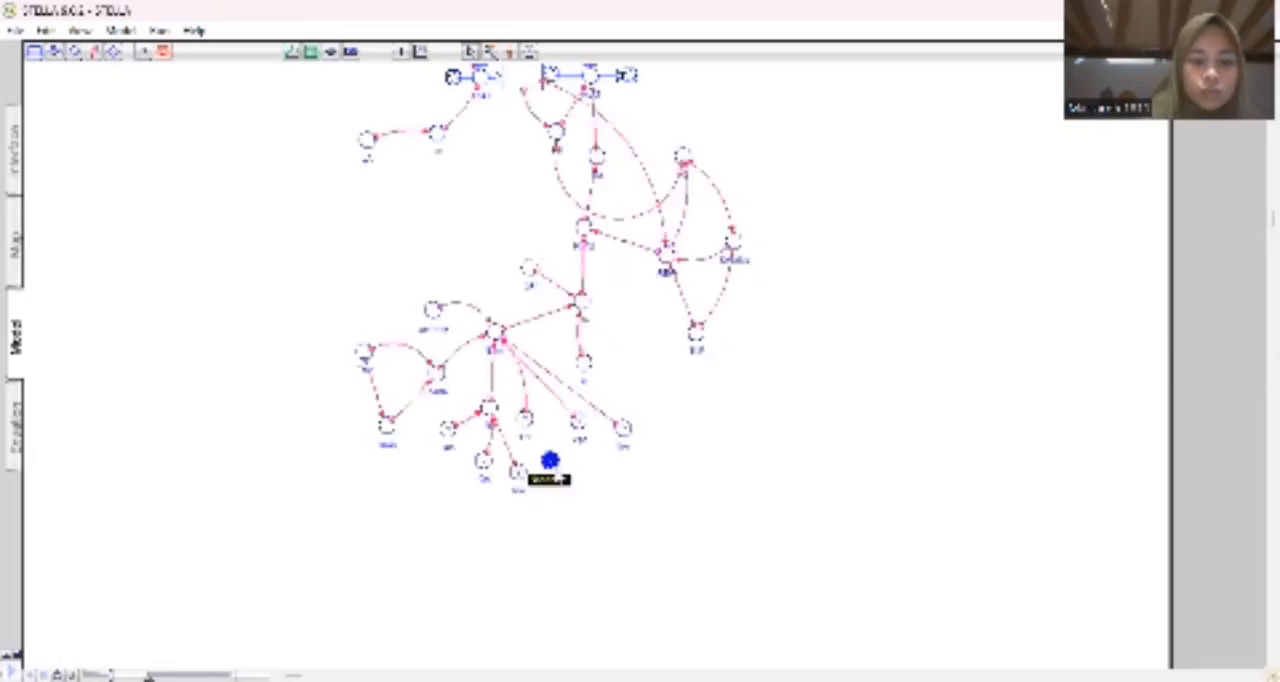
{"action": "type", "text": "k"}
{"action": "key", "text": "Return"}
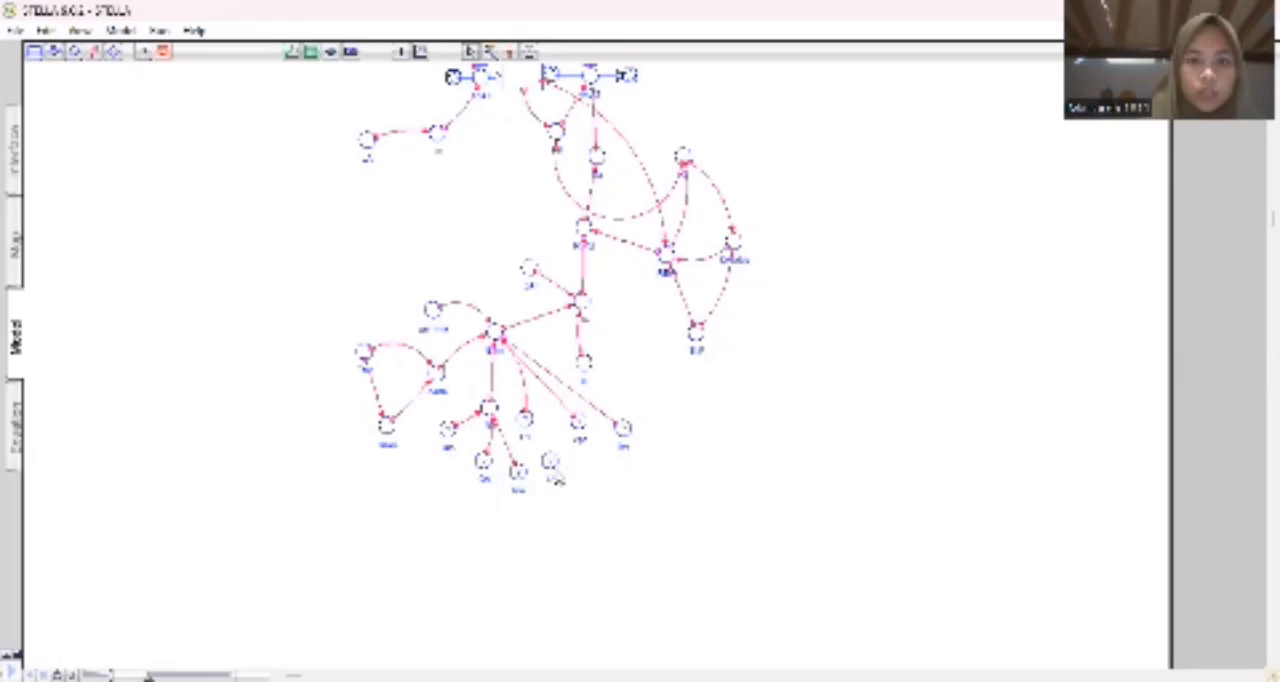
{"action": "left_click", "coordinate": [95, 55]}
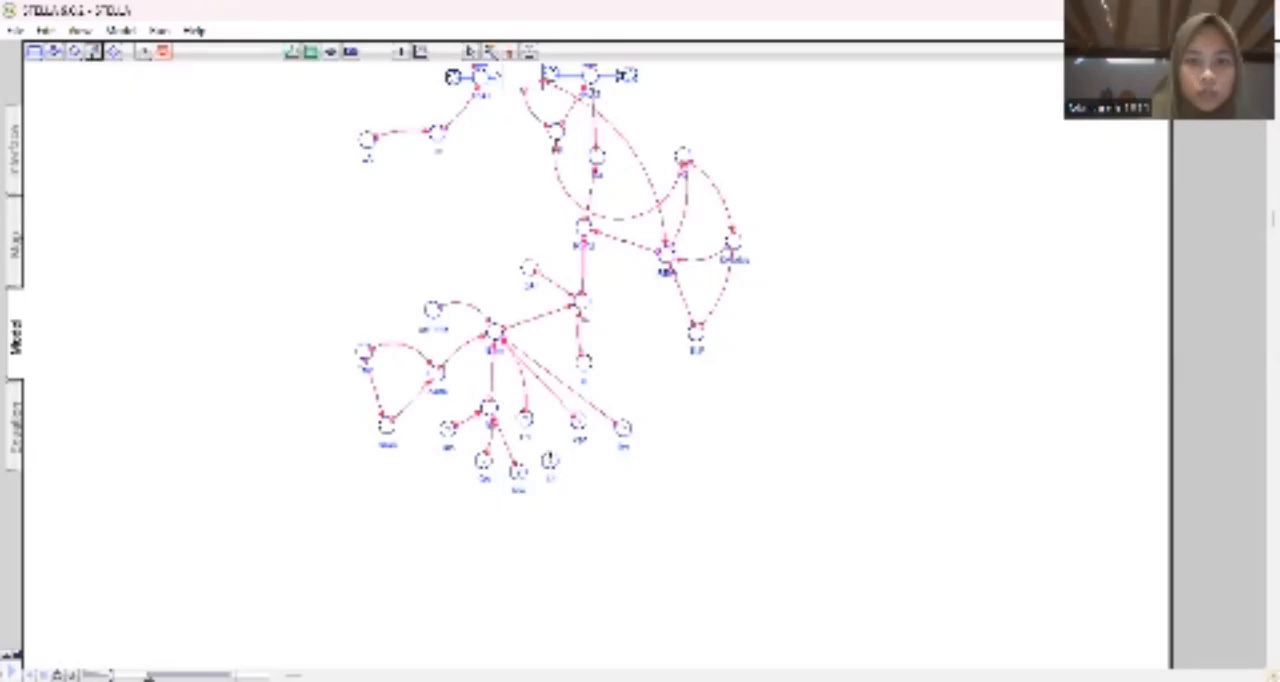
{"action": "left_click", "coordinate": [551, 460]}
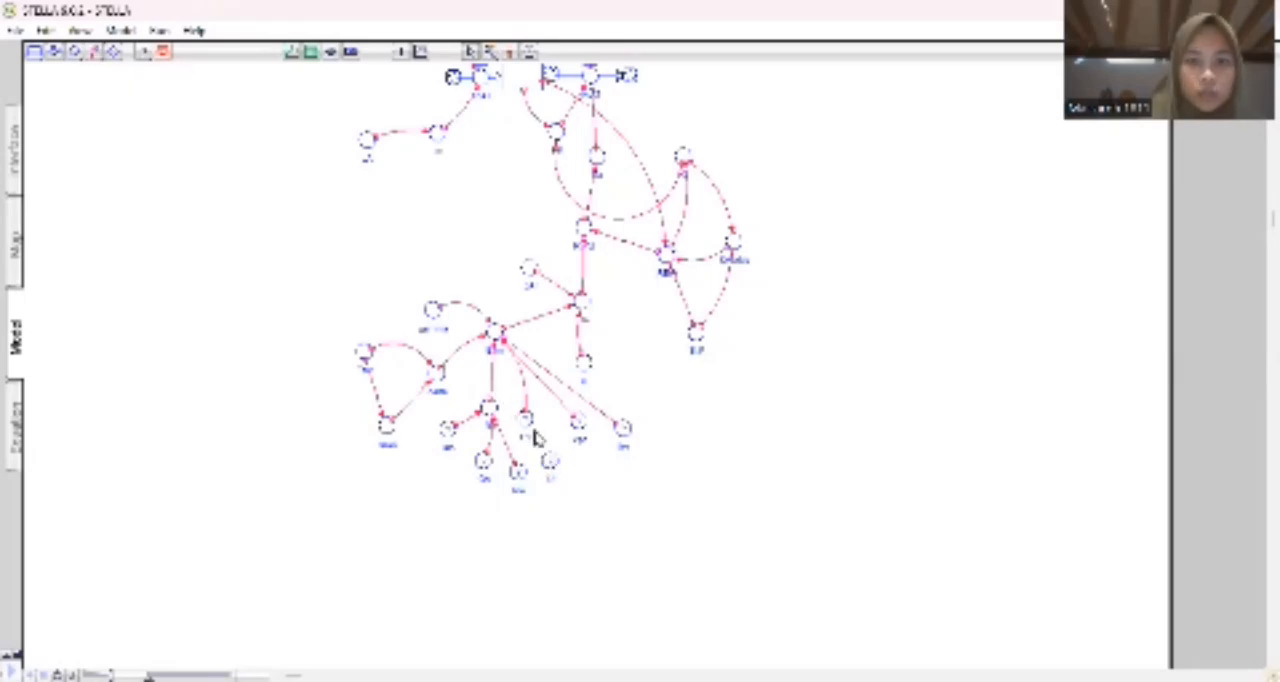
{"action": "left_click", "coordinate": [95, 52]}
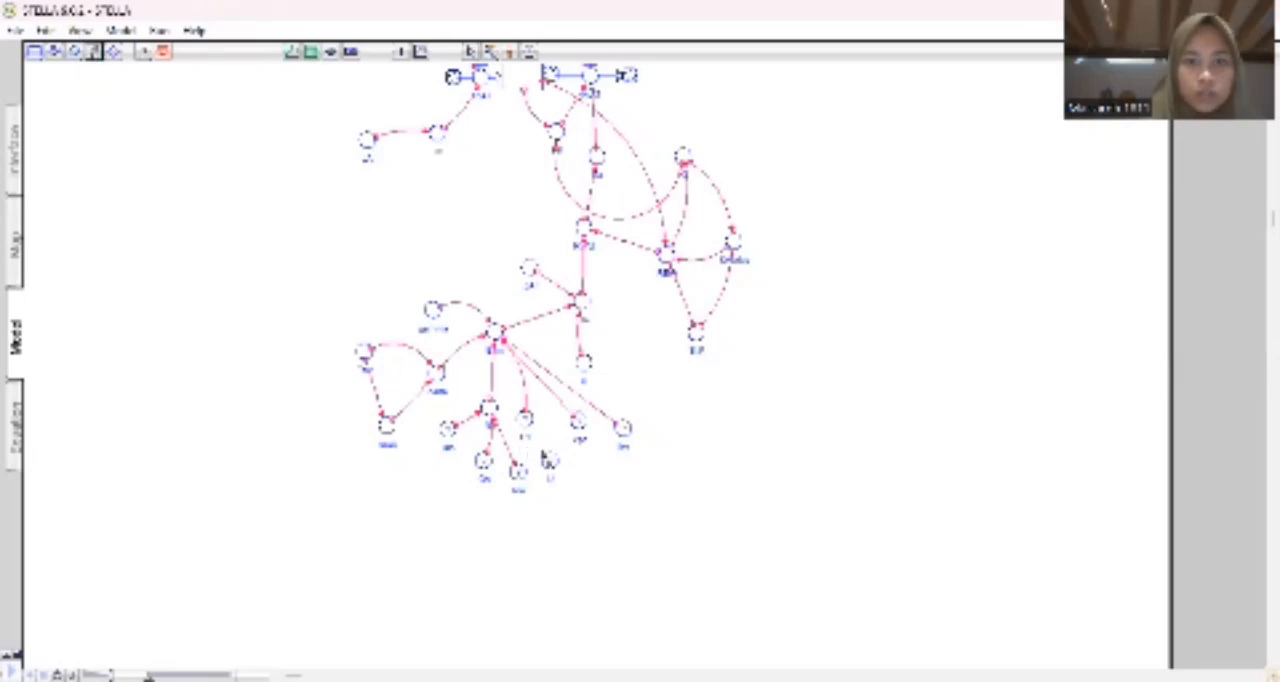
{"action": "left_click_drag", "start_coordinate": [548, 458], "coordinate": [526, 418]}
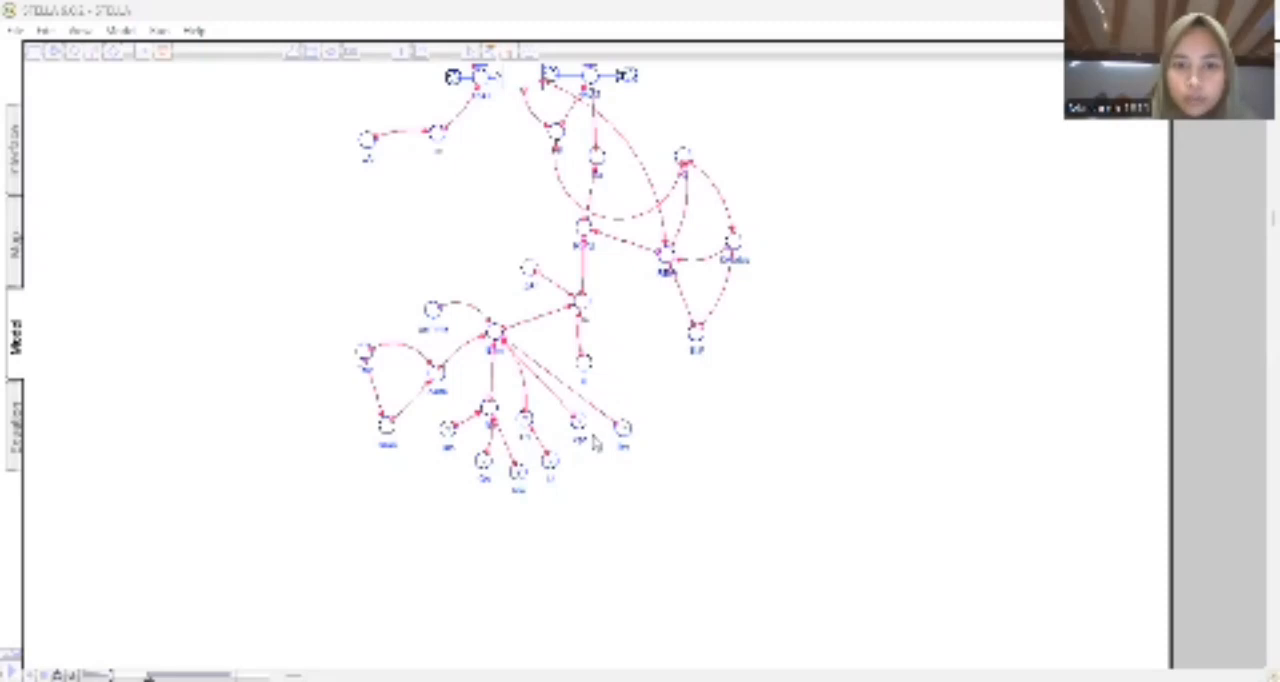
Begin the equation for the converter that the newest converter feeds with 0.64.
{"action": "double_click", "coordinate": [524, 420]}
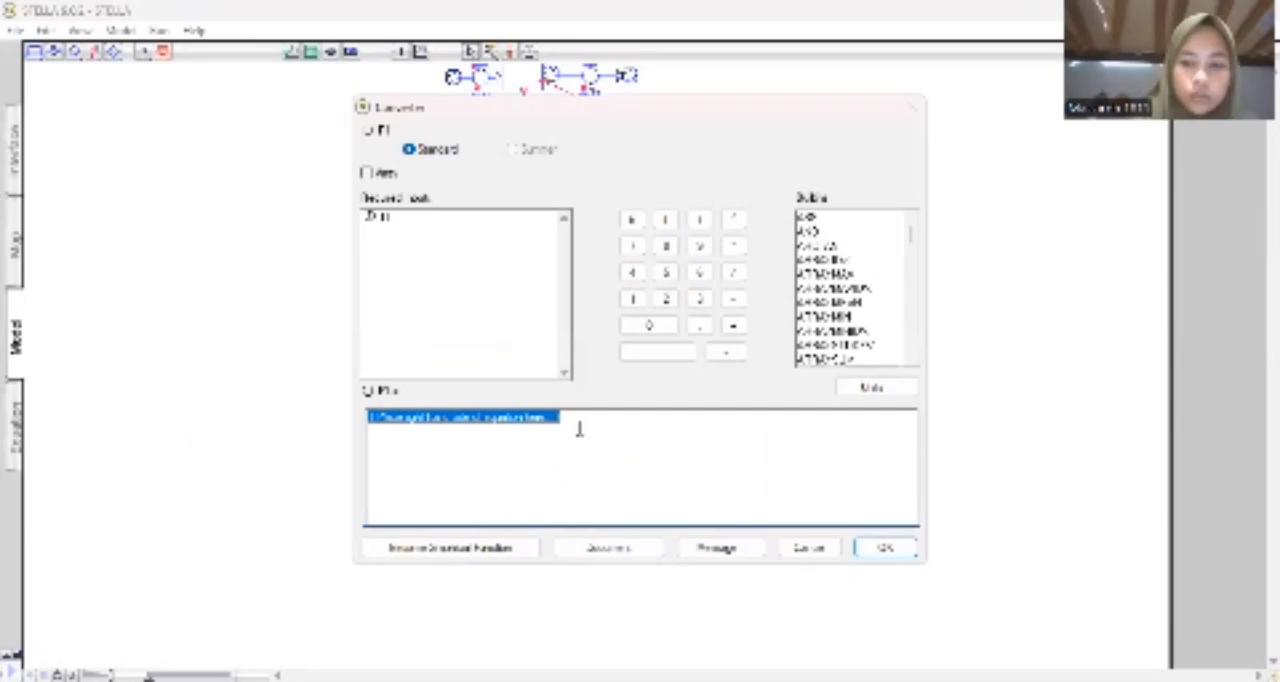
{"action": "type", "text": "0.04 +0.04 * 0.0000"}
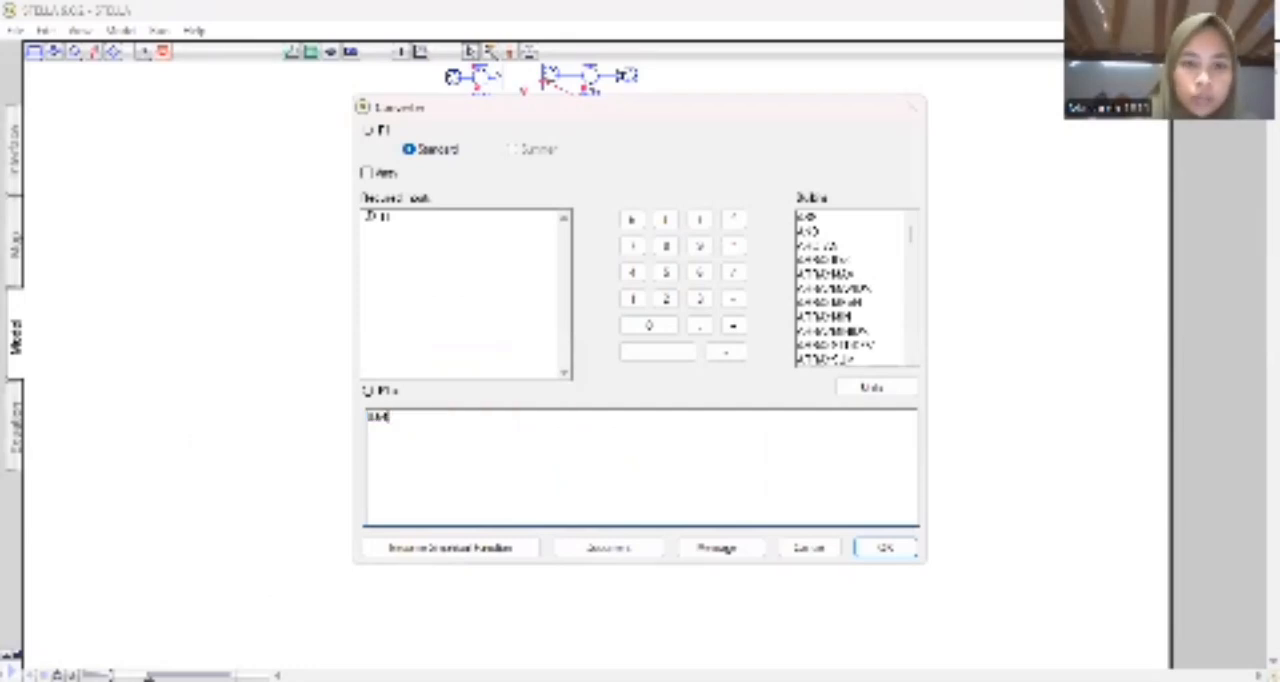
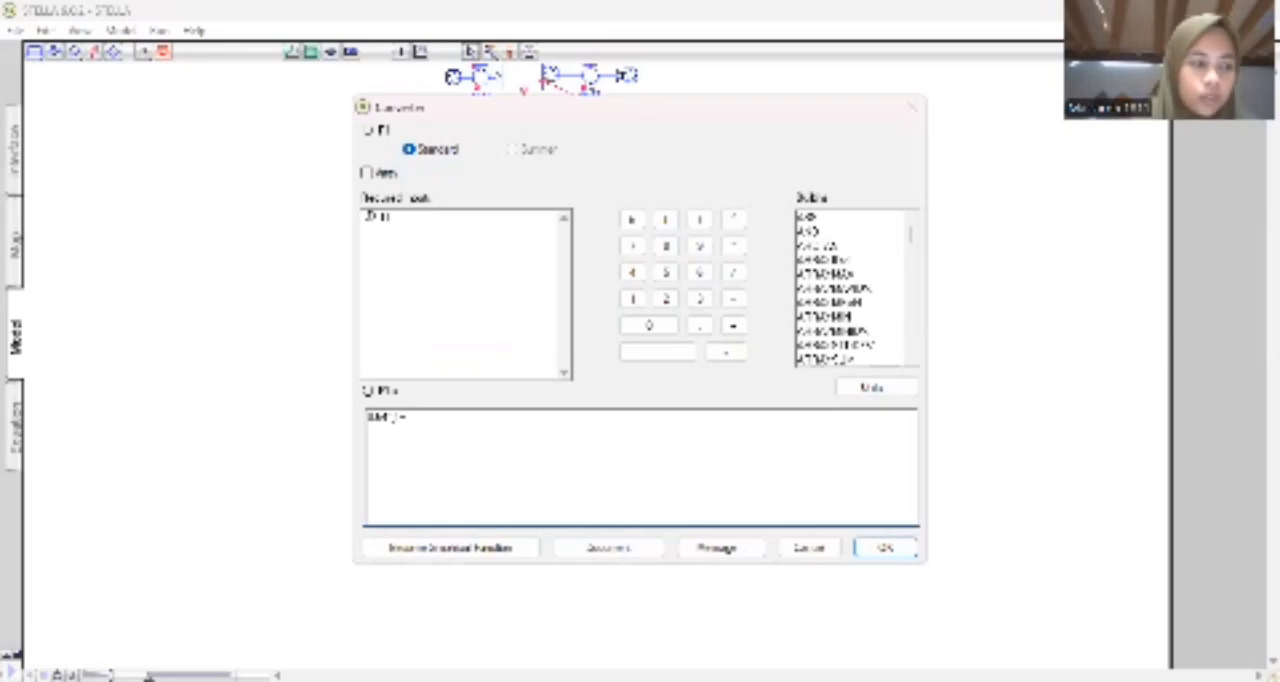
Complete the equation begun with 0.64 by entering its remaining terms and numeric factors, and accept it.
{"action": "type", "text": "0"}
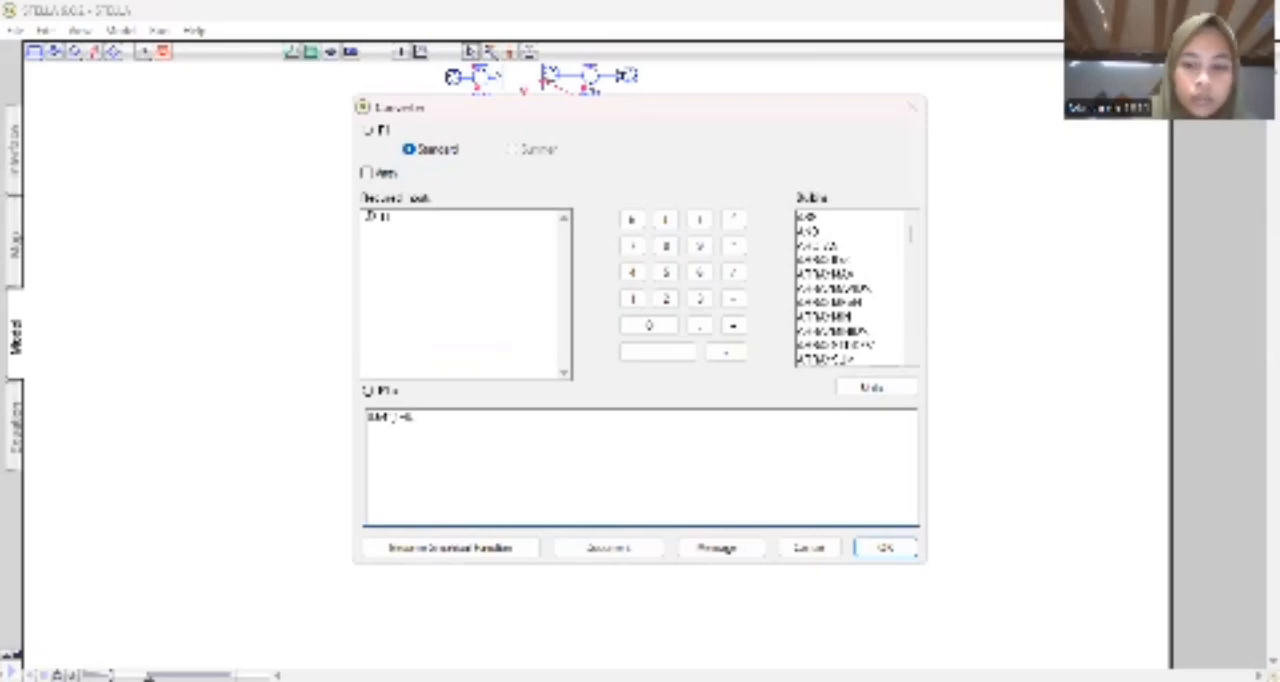
{"action": "type", "text": ".64"}
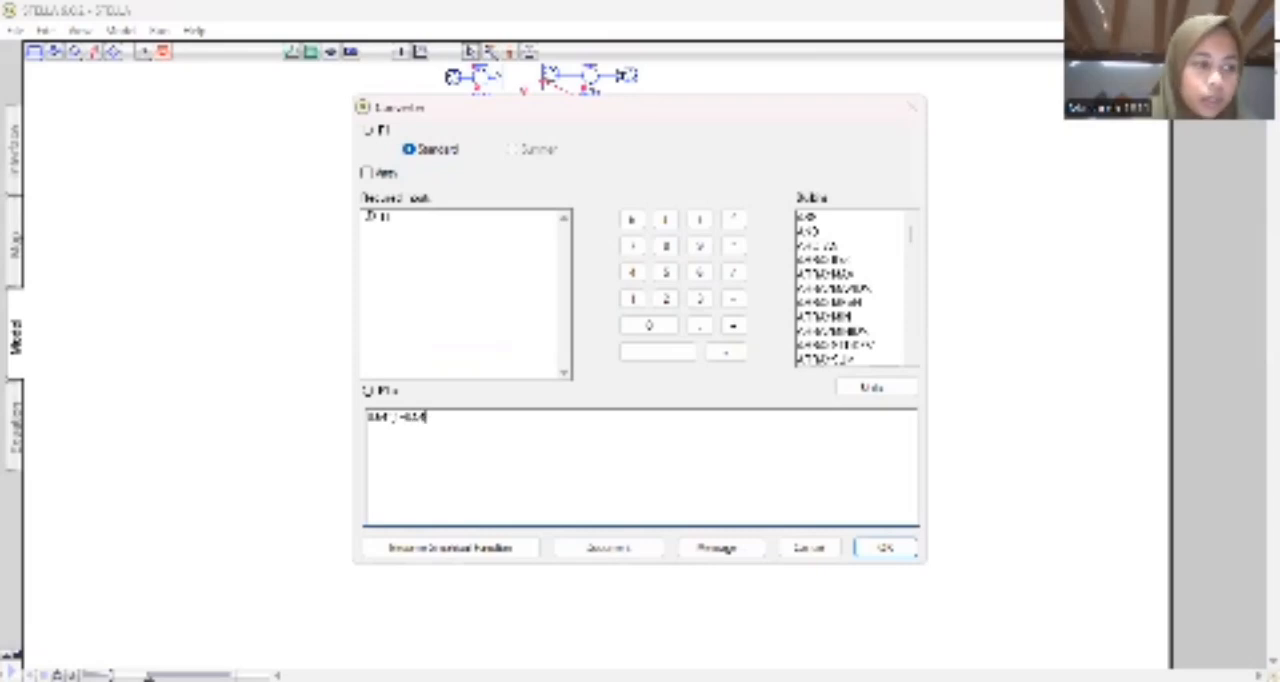
{"action": "type", "text": "*2"}
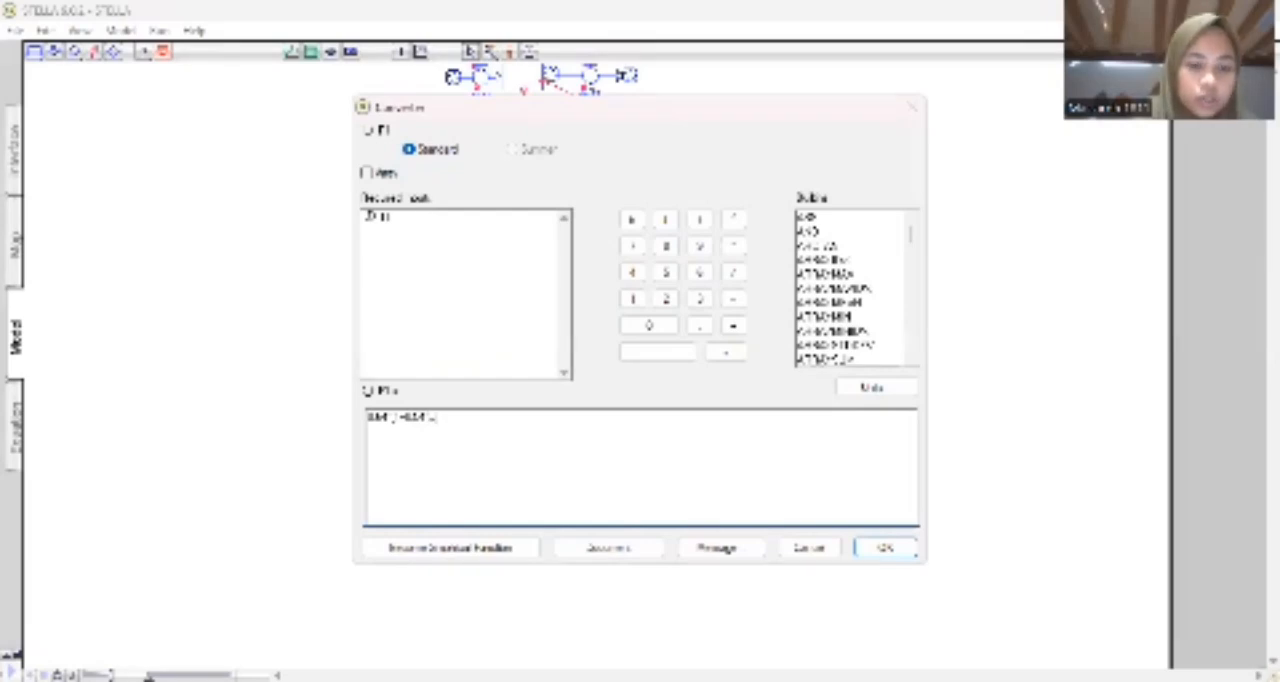
{"action": "type", "text": "*"}
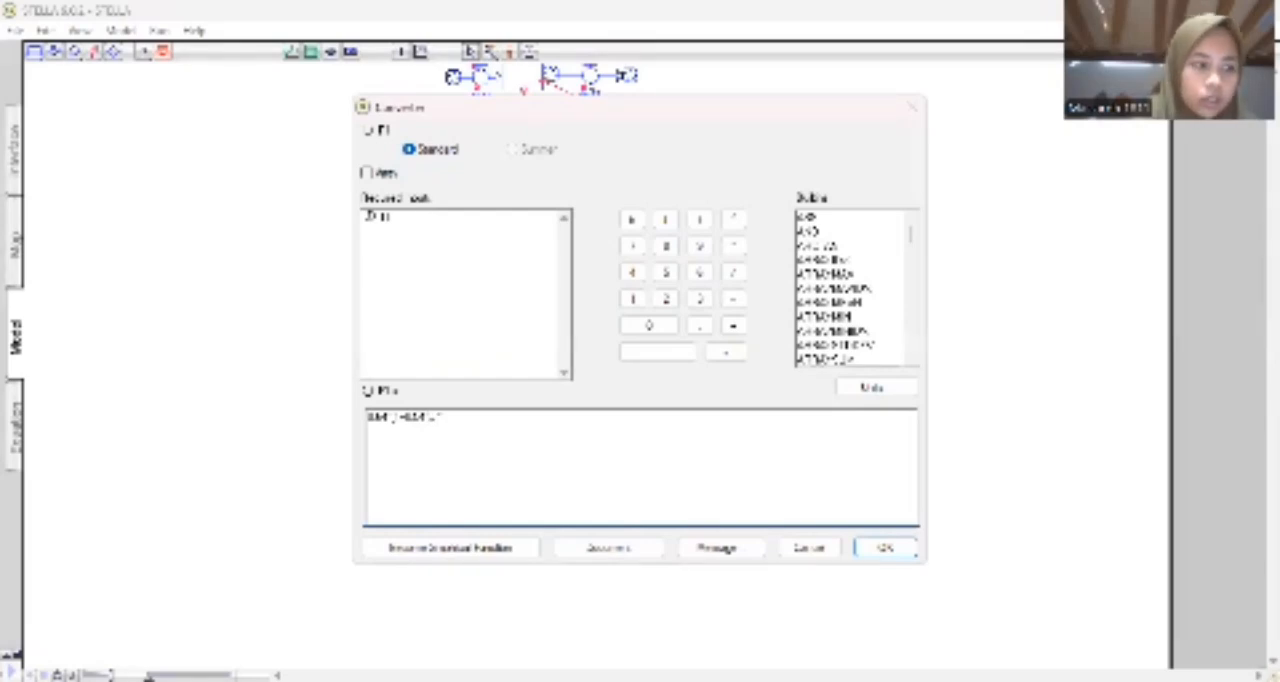
{"action": "type", "text": "100"}
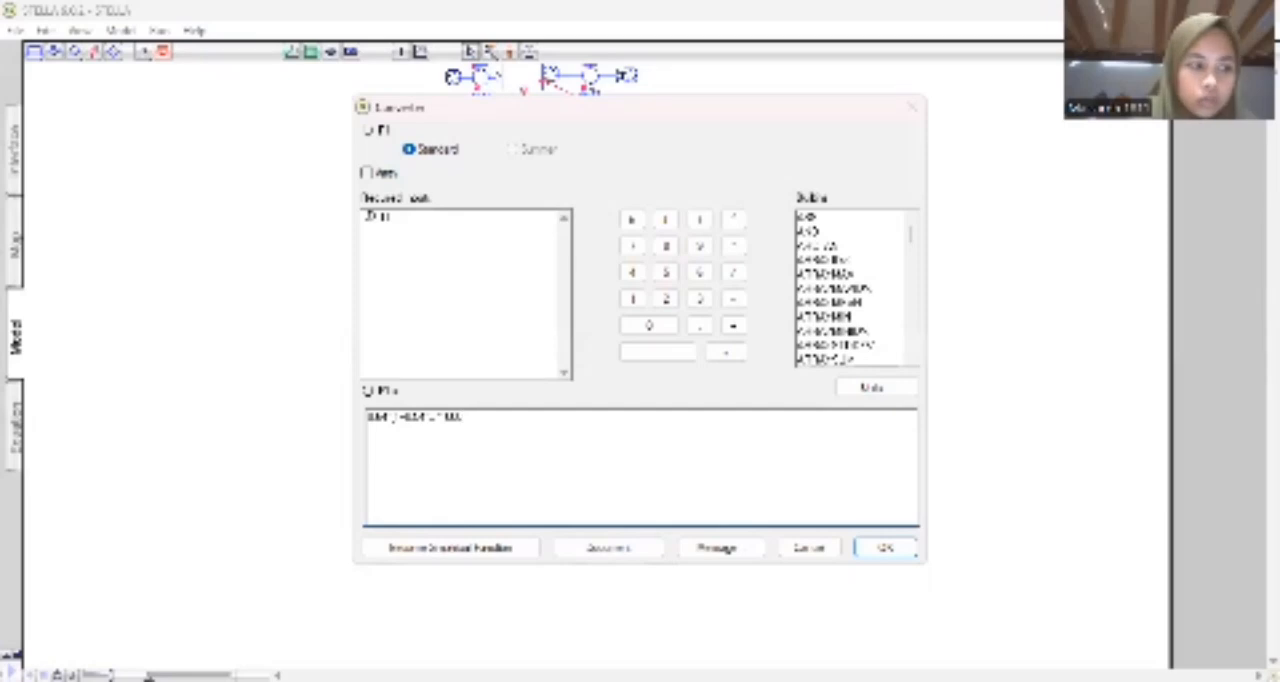
{"action": "type", "text": ")000)"}
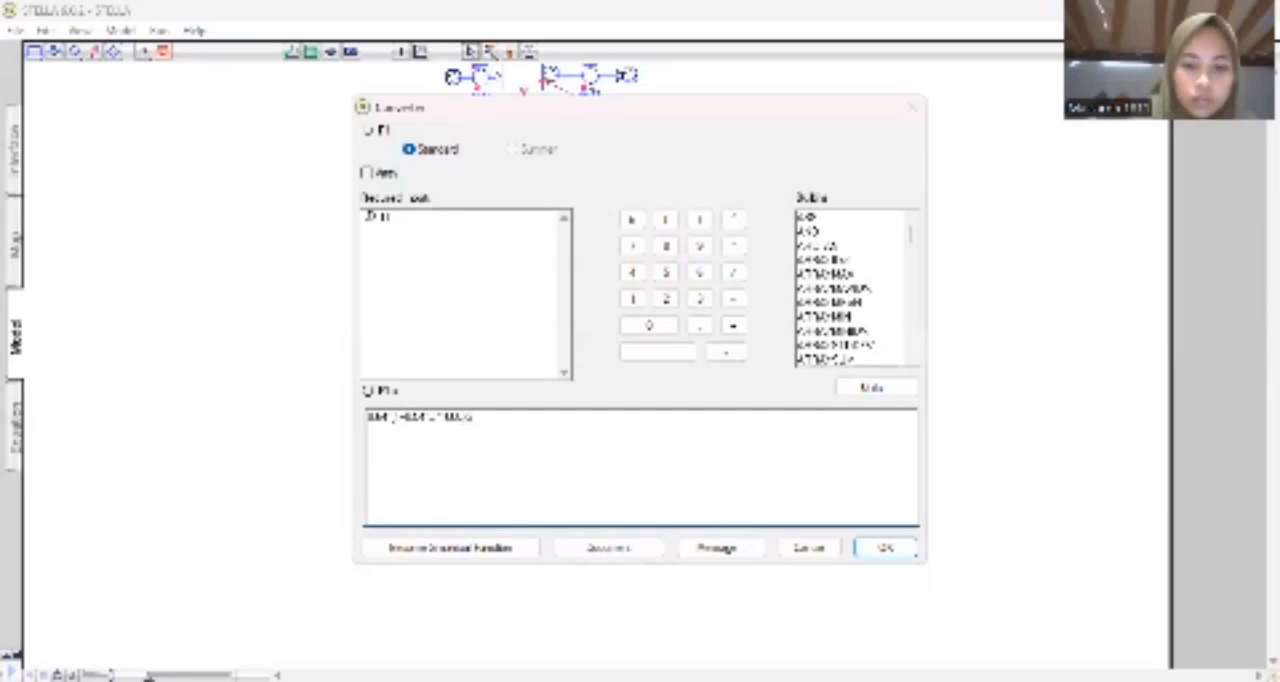
{"action": "type", "text": "0"}
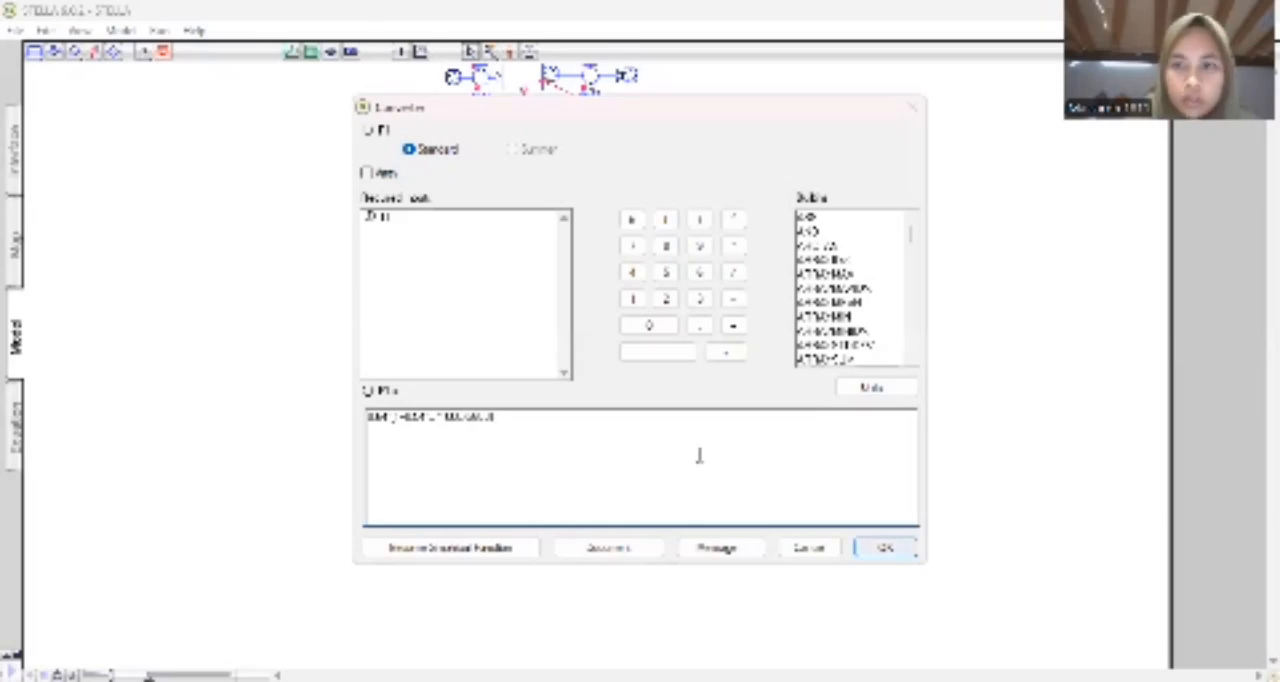
{"action": "key", "text": "Return"}
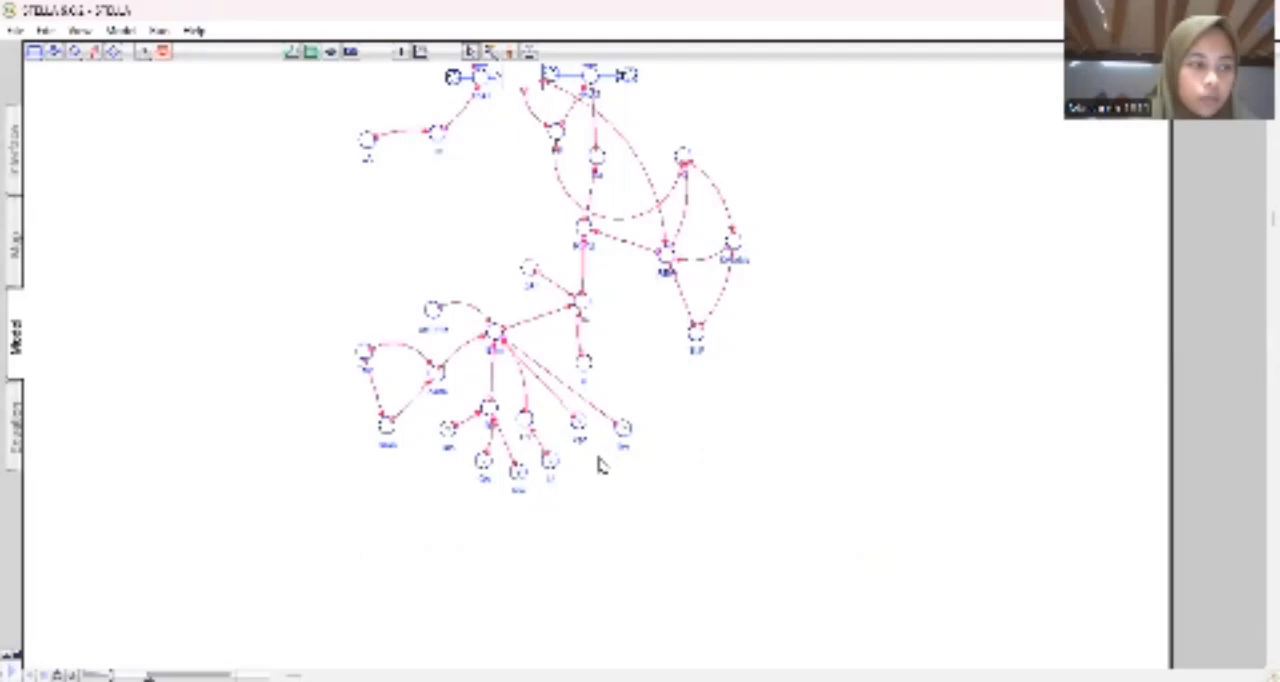
Make the newest converter a graphical function of time, with time limit 120, 121 data points and an output maximum of 10.
{"action": "left_click", "coordinate": [549, 460]}
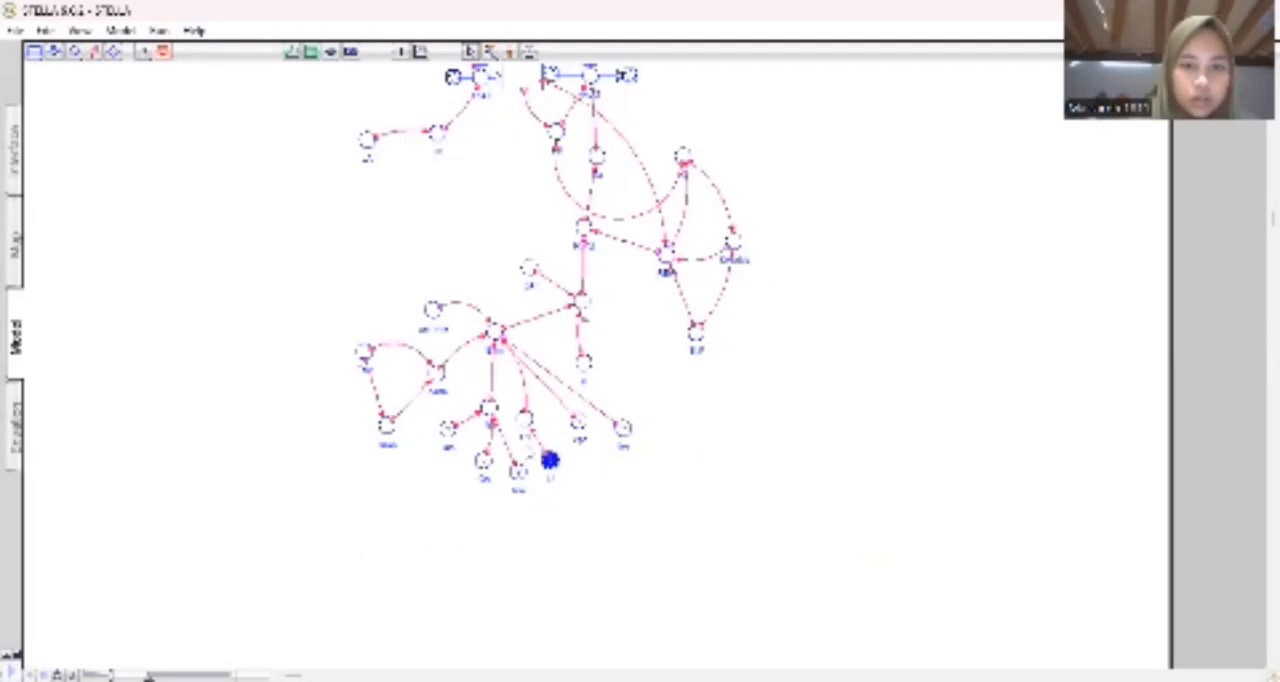
{"action": "double_click", "coordinate": [549, 460]}
{"action": "left_click", "coordinate": [528, 453]}
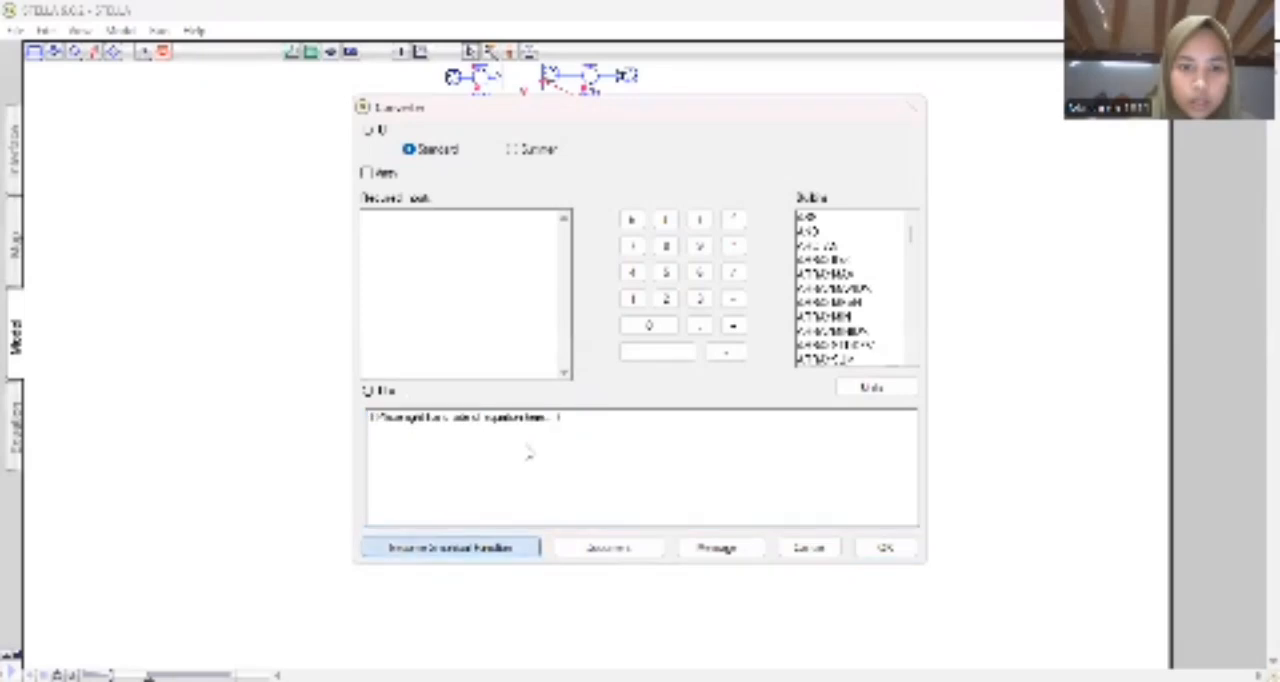
{"action": "left_click_drag", "start_coordinate": [639, 386], "coordinate": [688, 386]}
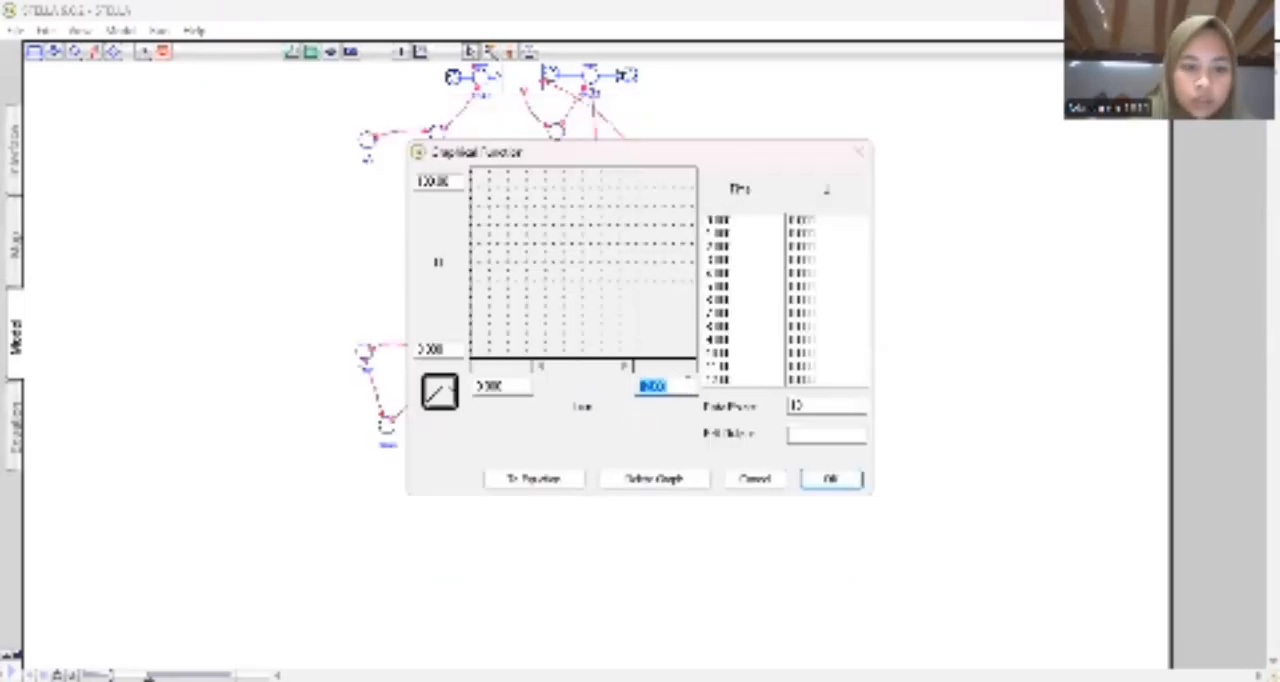
{"action": "type", "text": "20"}
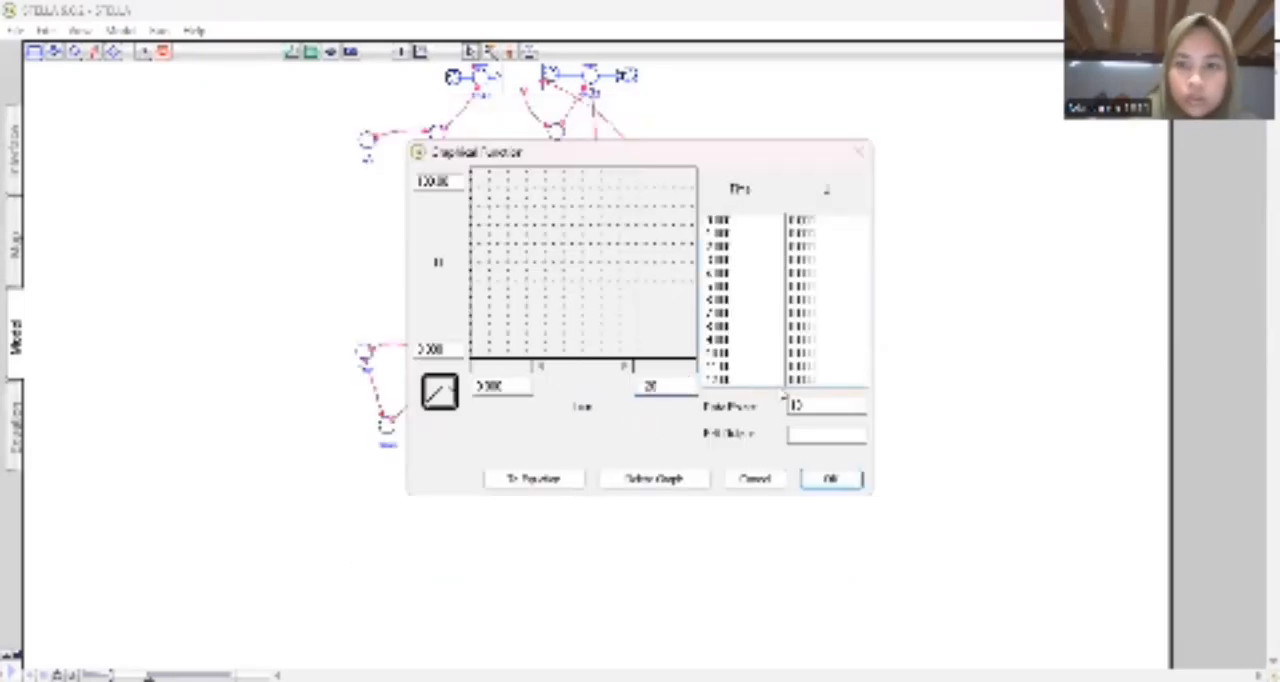
{"action": "key", "text": "Tab"}
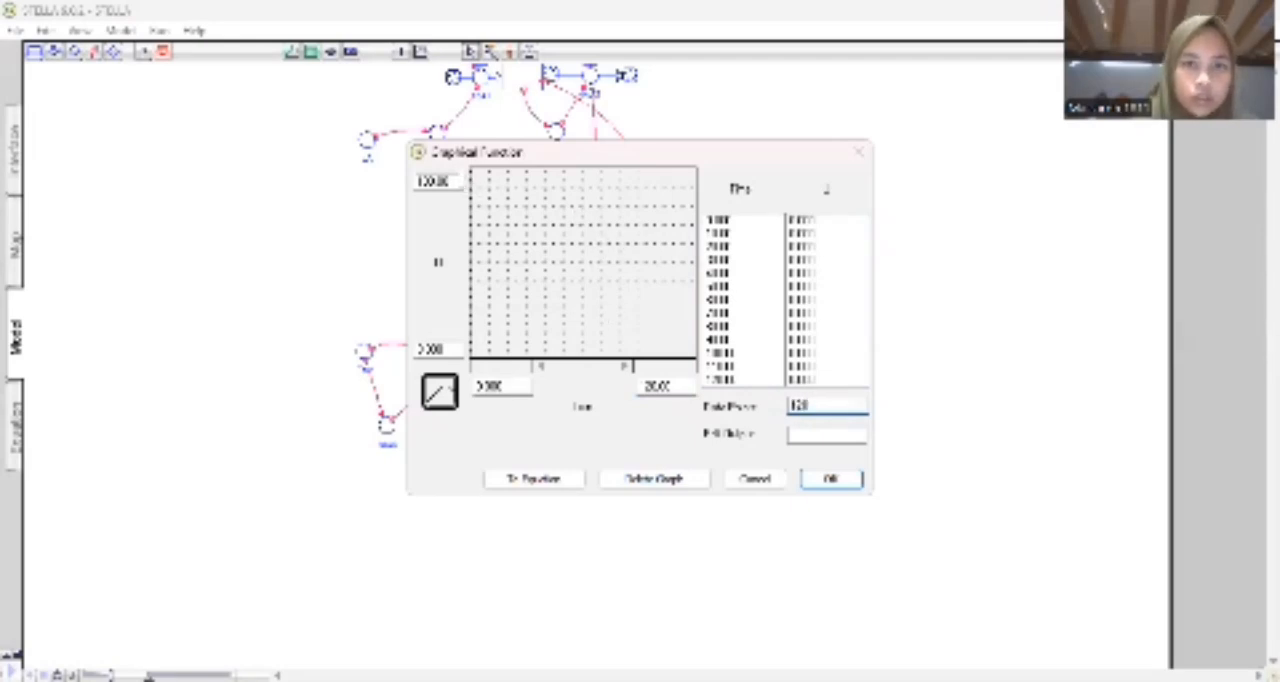
{"action": "left_click", "coordinate": [458, 182]}
{"action": "type", "text": "10"}
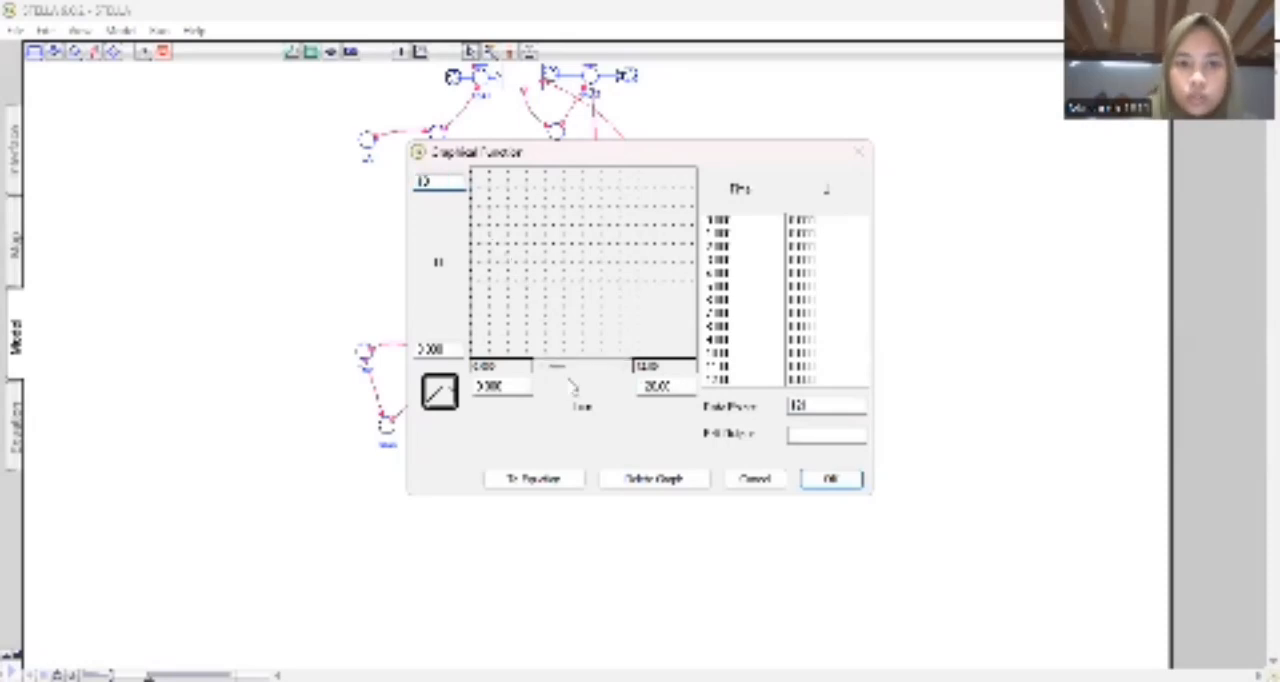
Draw a nearly flat curve at about 2 to 3 over the whole time range from 0 to 120, and accept the graph.
{"action": "left_click", "coordinate": [474, 340]}
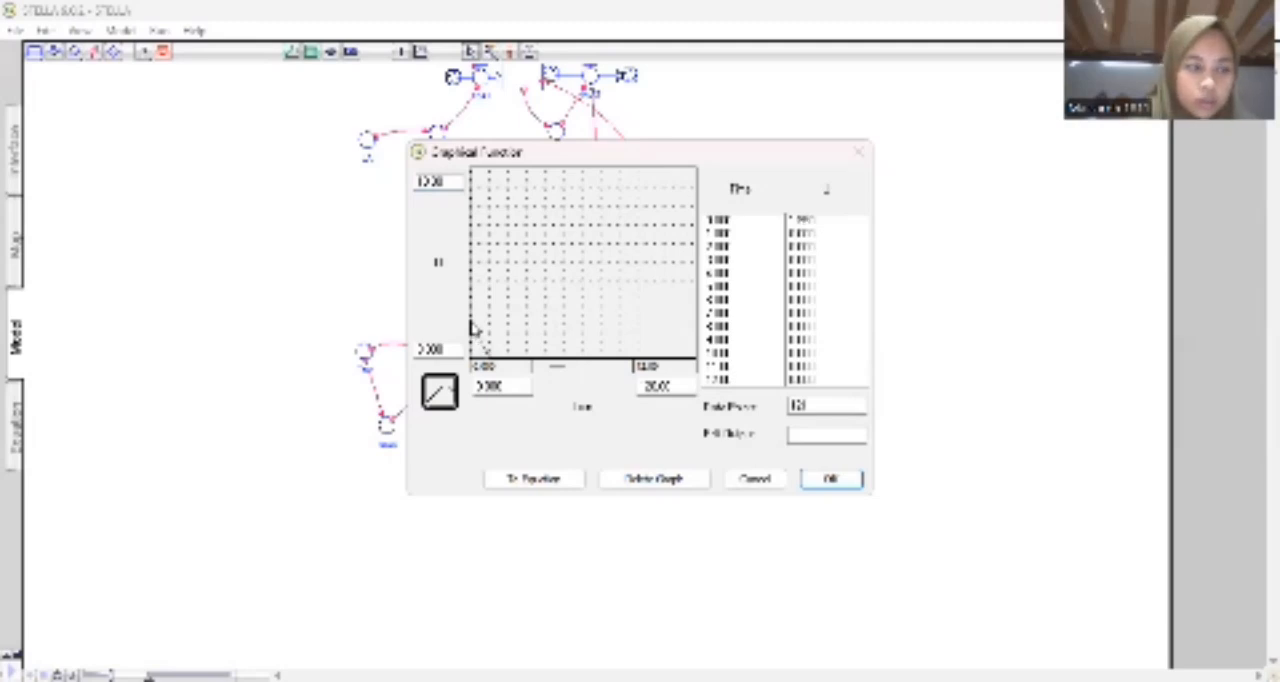
{"action": "left_click", "coordinate": [474, 321]}
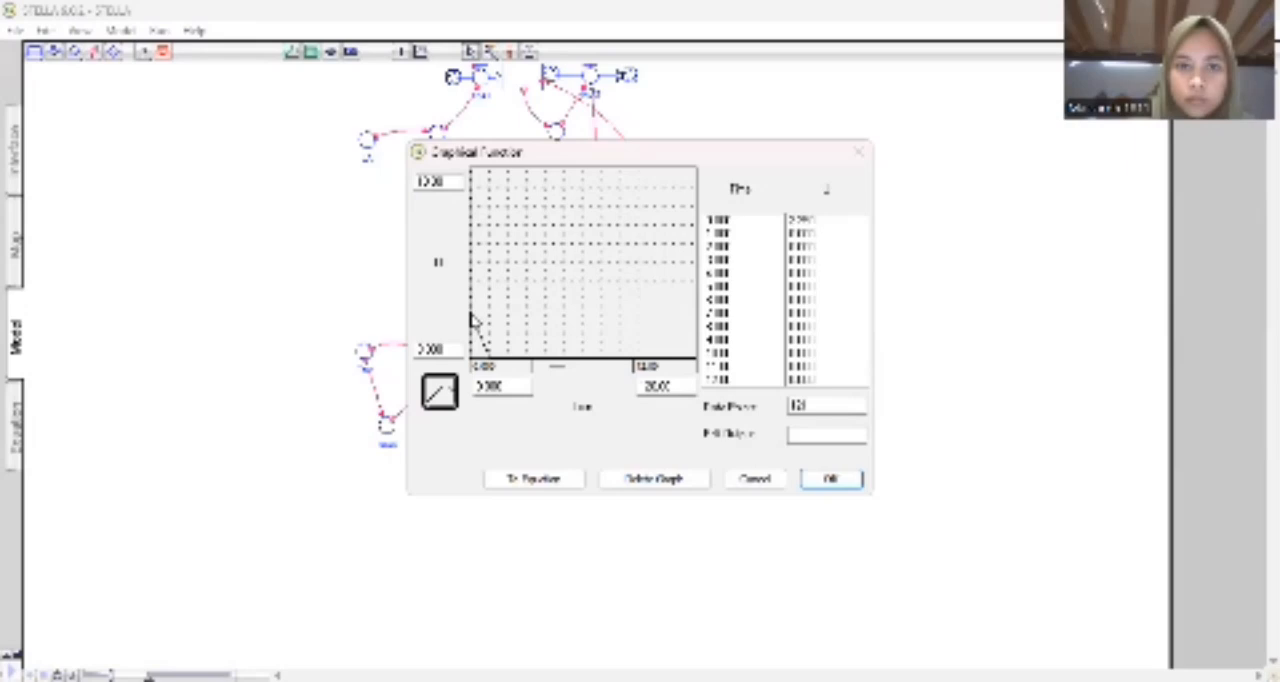
{"action": "left_click_drag", "start_coordinate": [474, 321], "coordinate": [648, 320]}
{"action": "left_click", "coordinate": [625, 368]}
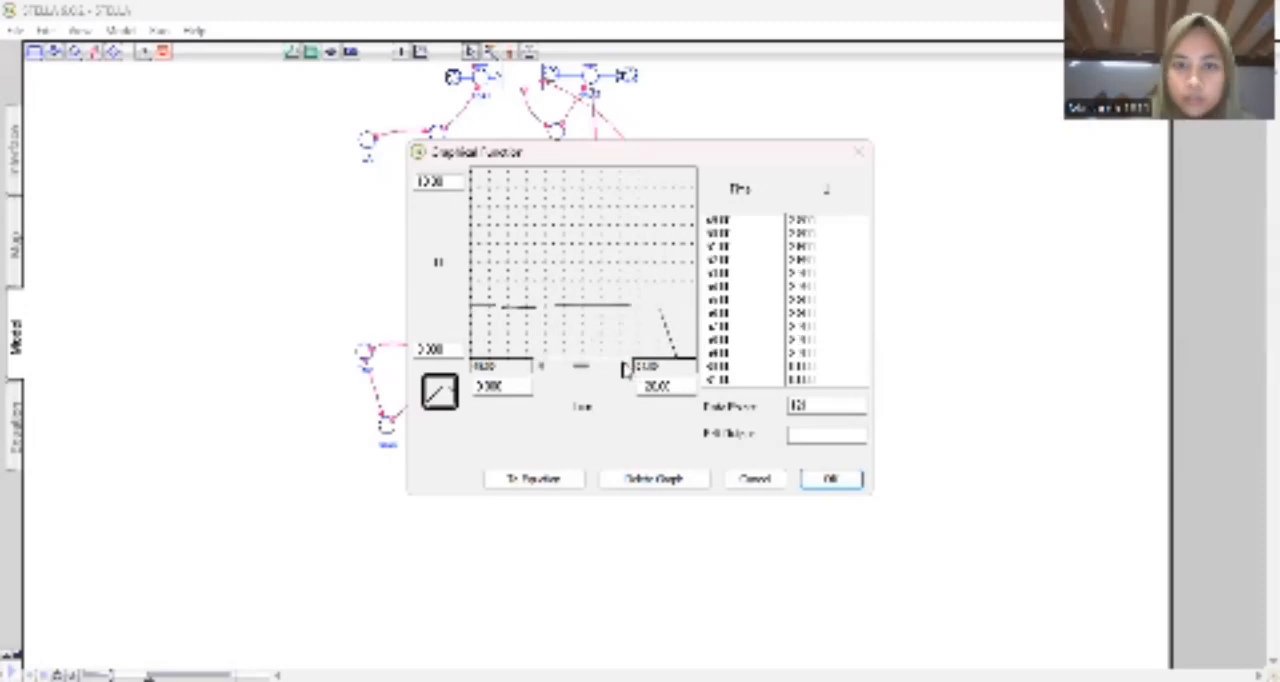
{"action": "left_click", "coordinate": [625, 368]}
{"action": "left_click", "coordinate": [625, 368]}
{"action": "left_click", "coordinate": [625, 368]}
{"action": "left_click", "coordinate": [625, 368]}
{"action": "left_click", "coordinate": [625, 368]}
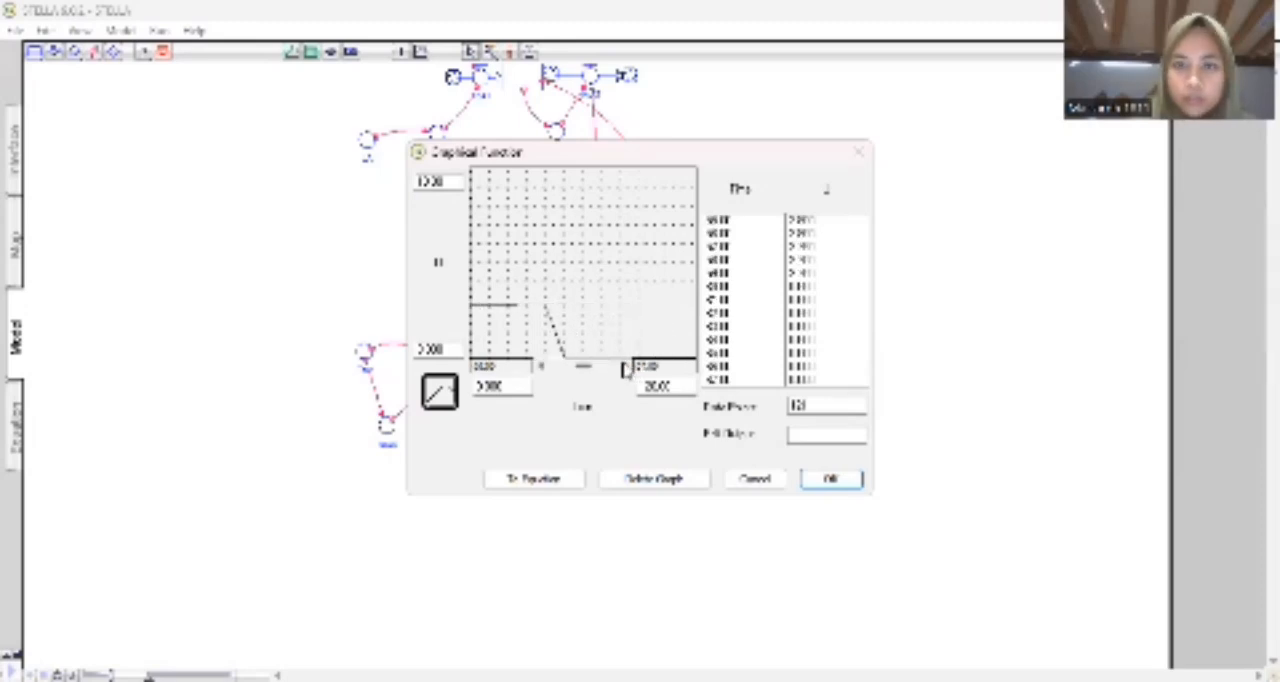
{"action": "left_click_drag", "start_coordinate": [548, 308], "coordinate": [692, 317]}
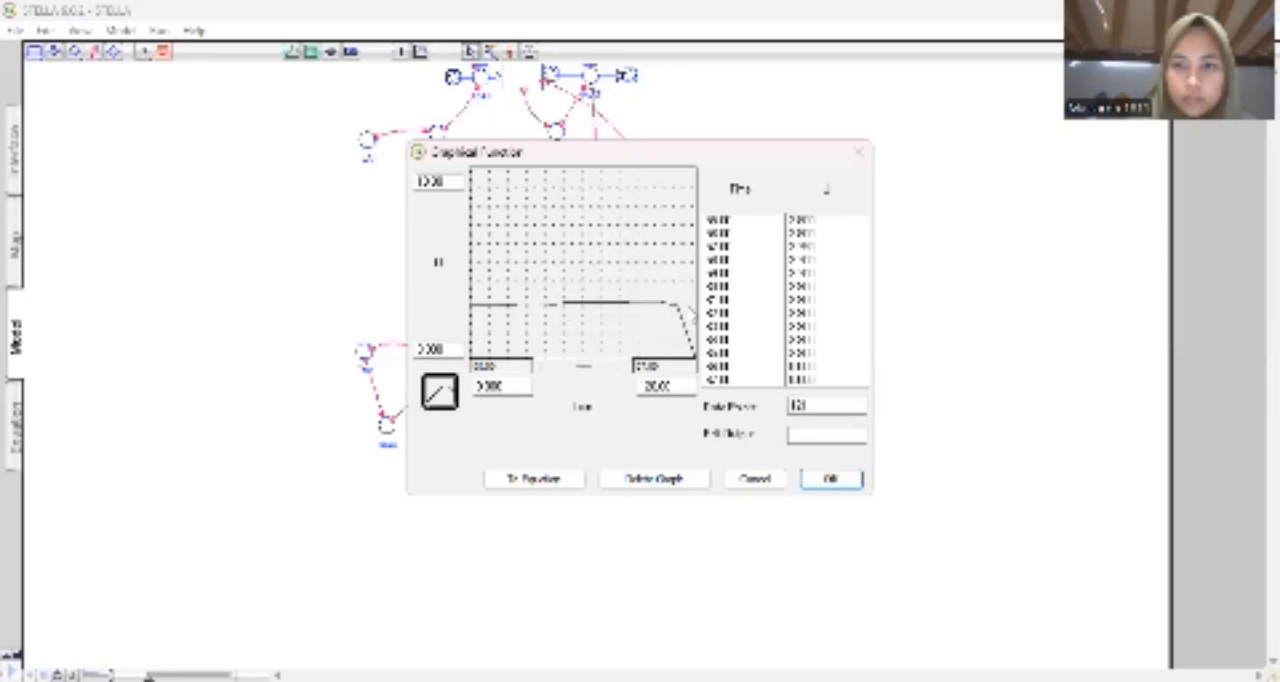
{"action": "left_click", "coordinate": [625, 368]}
{"action": "left_click", "coordinate": [625, 368]}
{"action": "left_click", "coordinate": [625, 368]}
{"action": "left_click", "coordinate": [625, 368]}
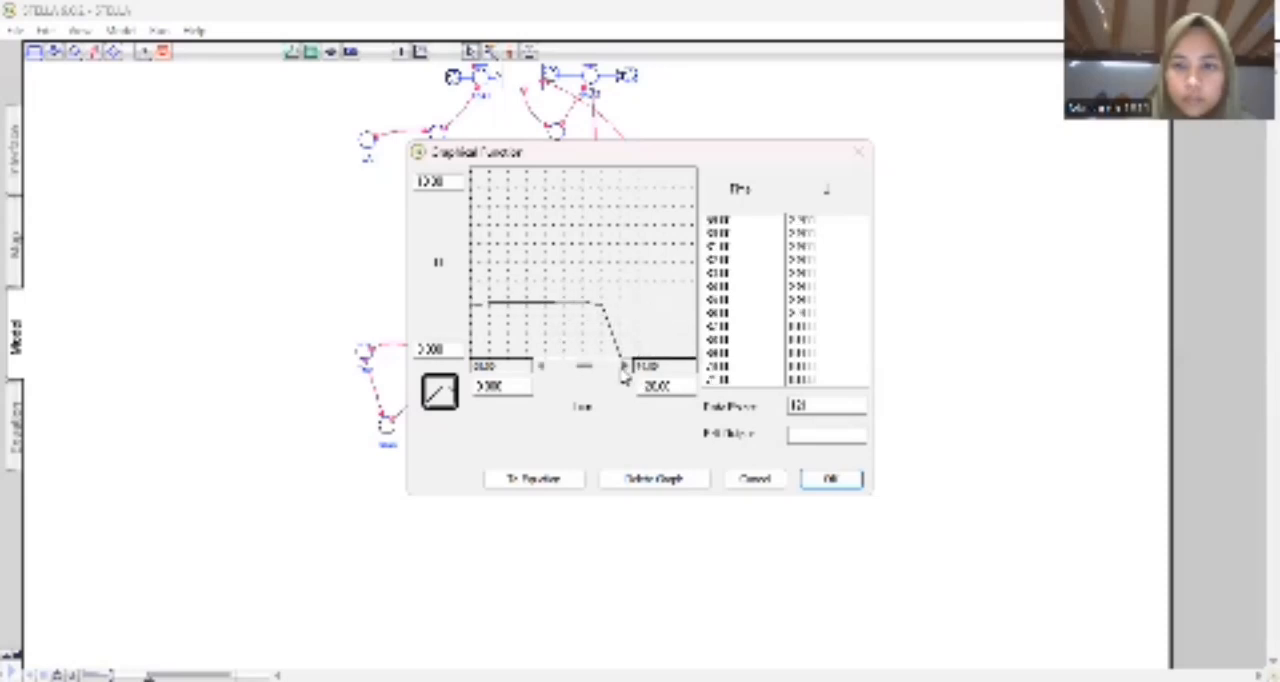
{"action": "left_click", "coordinate": [625, 368]}
{"action": "left_click", "coordinate": [625, 368]}
{"action": "left_click", "coordinate": [625, 368]}
{"action": "left_click", "coordinate": [625, 368]}
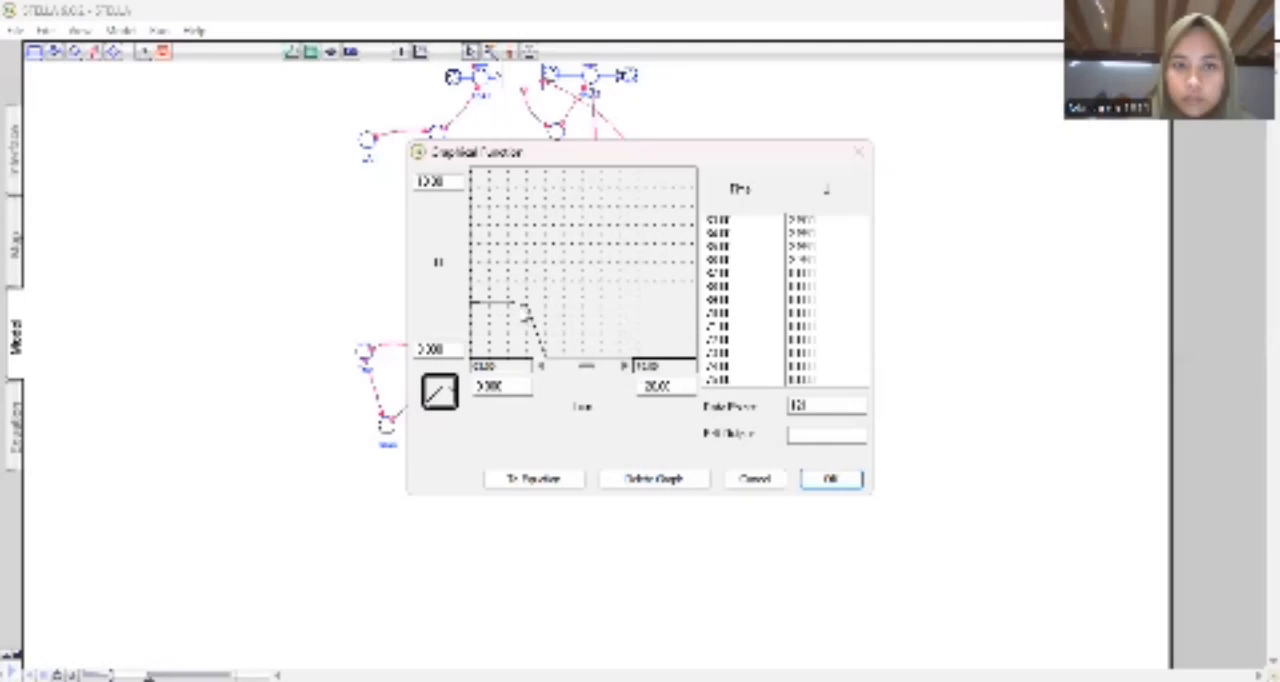
{"action": "left_click_drag", "start_coordinate": [530, 310], "coordinate": [693, 312]}
{"action": "left_click", "coordinate": [625, 368]}
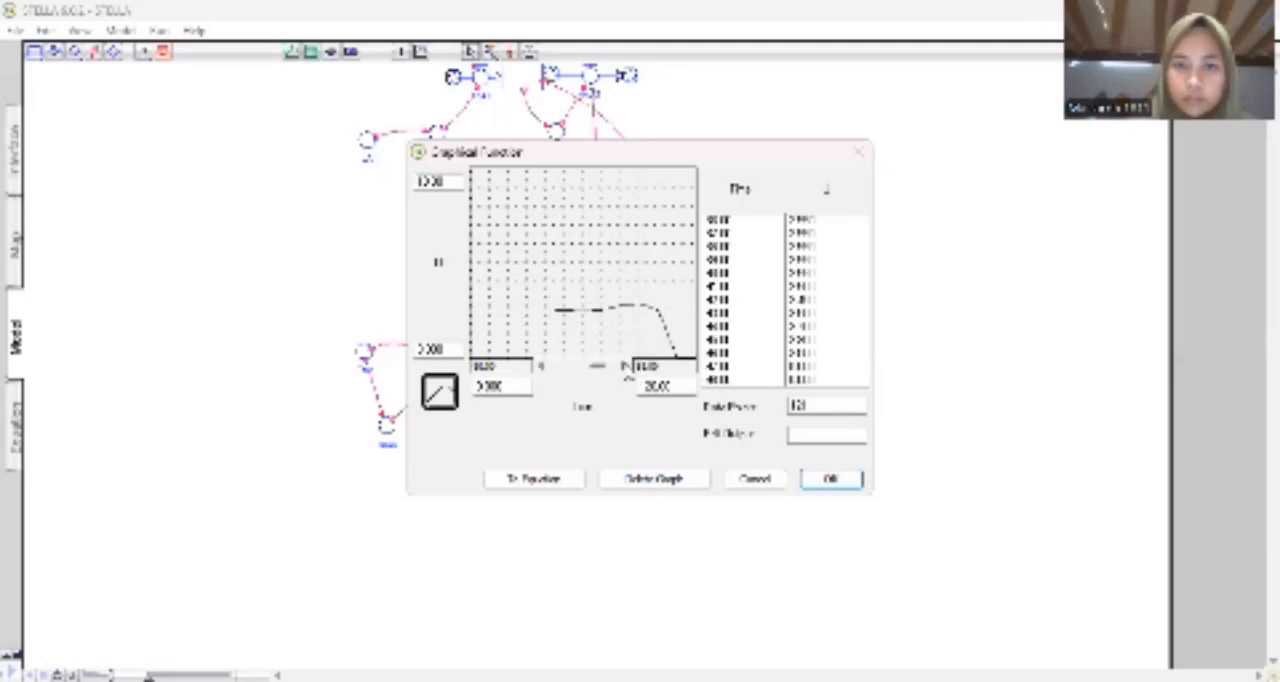
{"action": "left_click", "coordinate": [625, 368]}
{"action": "left_click", "coordinate": [625, 368]}
{"action": "left_click", "coordinate": [625, 368]}
{"action": "left_click", "coordinate": [625, 368]}
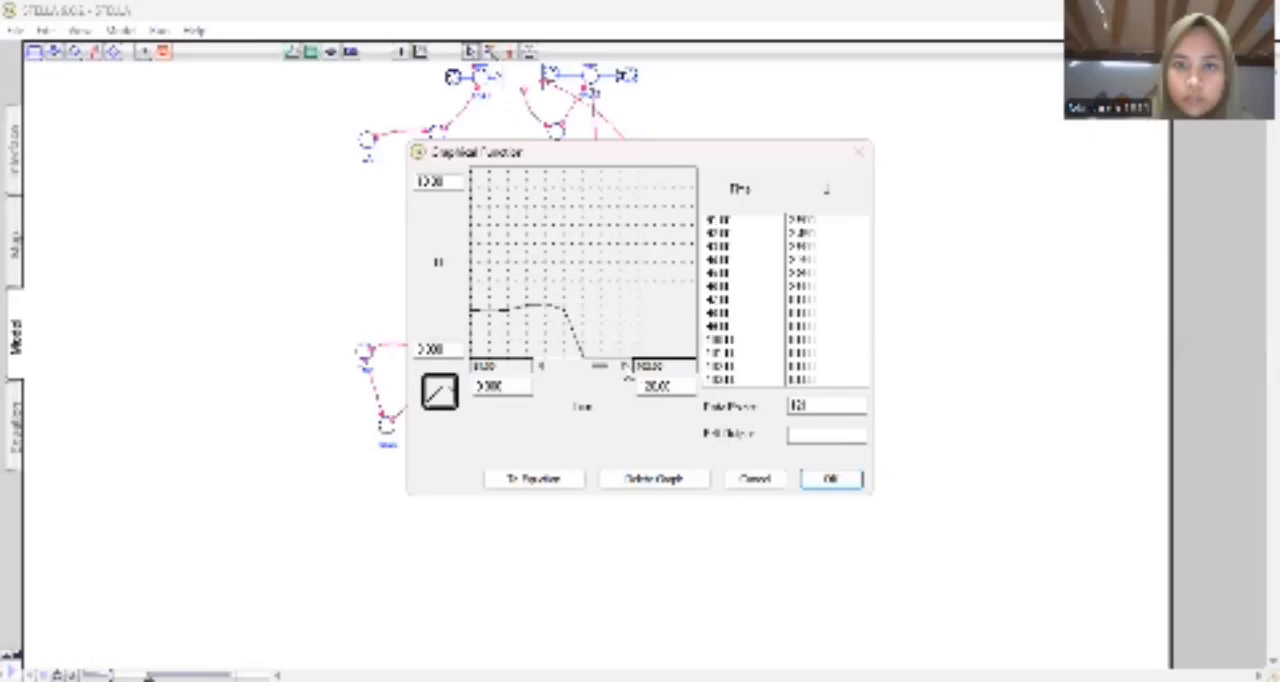
{"action": "left_click", "coordinate": [625, 368]}
{"action": "left_click", "coordinate": [625, 368]}
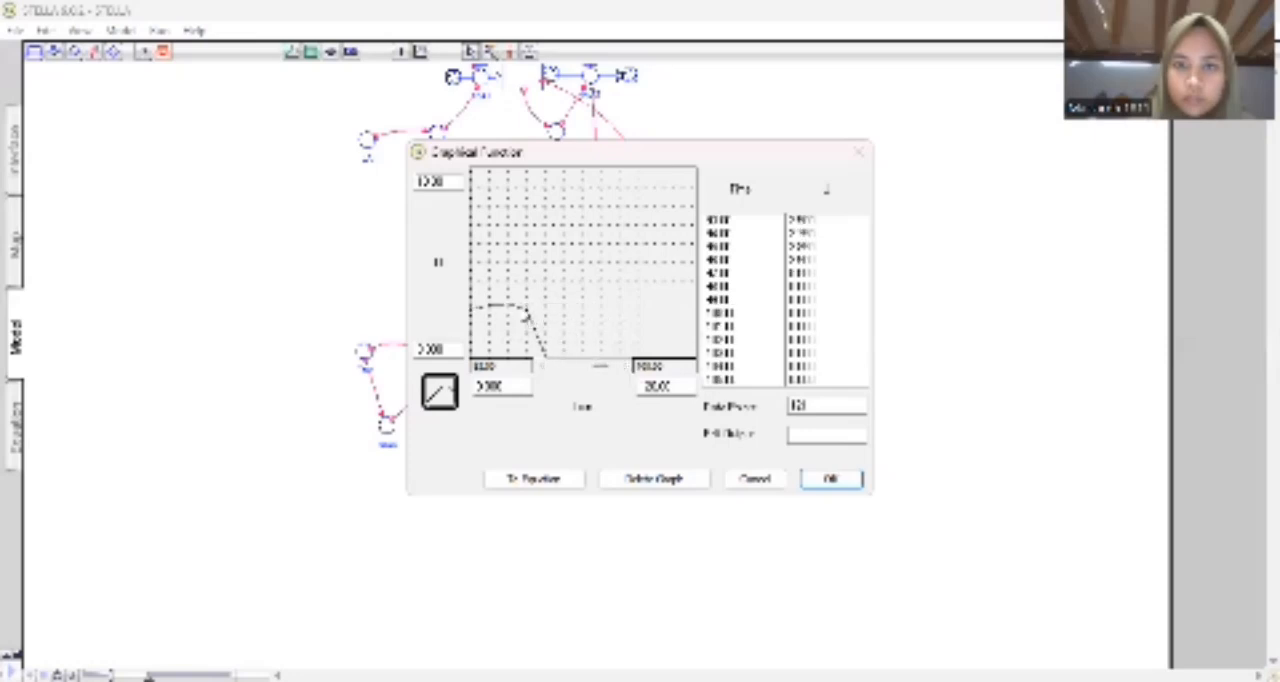
{"action": "mouse_move", "coordinate": [515, 306]}
{"action": "left_mouse_down"}
{"action": "mouse_move", "coordinate": [651, 317]}
{"action": "mouse_move", "coordinate": [645, 333]}
{"action": "left_mouse_up"}
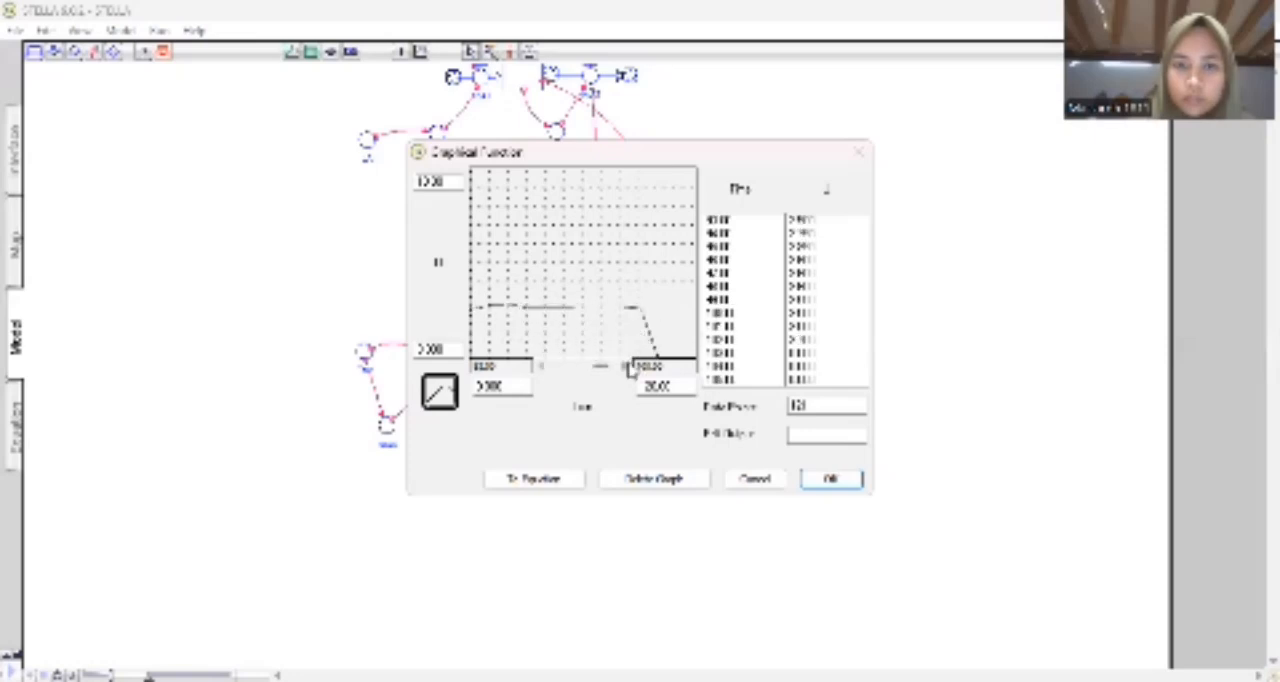
{"action": "left_click", "coordinate": [625, 368]}
{"action": "left_click", "coordinate": [625, 368]}
{"action": "left_click", "coordinate": [625, 368]}
{"action": "left_click", "coordinate": [625, 368]}
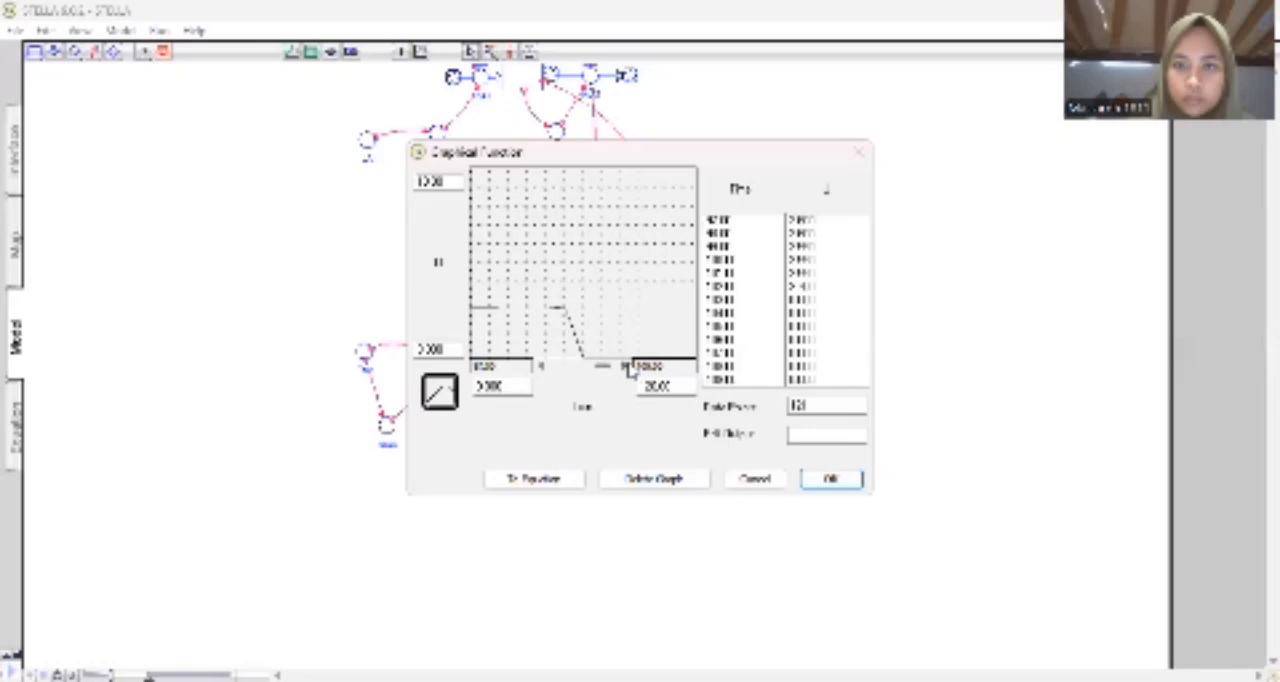
{"action": "left_click", "coordinate": [625, 368]}
{"action": "left_click", "coordinate": [625, 368]}
{"action": "left_click_drag", "start_coordinate": [520, 309], "coordinate": [676, 320]}
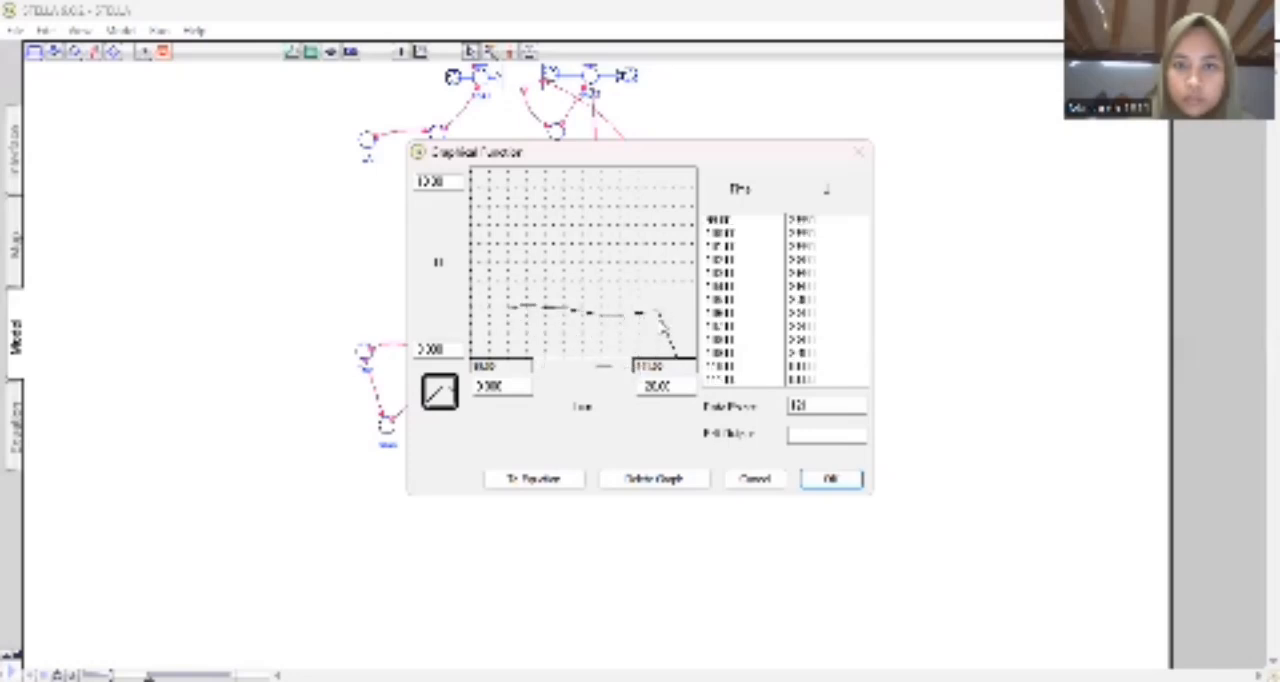
{"action": "left_click", "coordinate": [625, 368]}
{"action": "left_click", "coordinate": [625, 368]}
{"action": "left_click", "coordinate": [625, 368]}
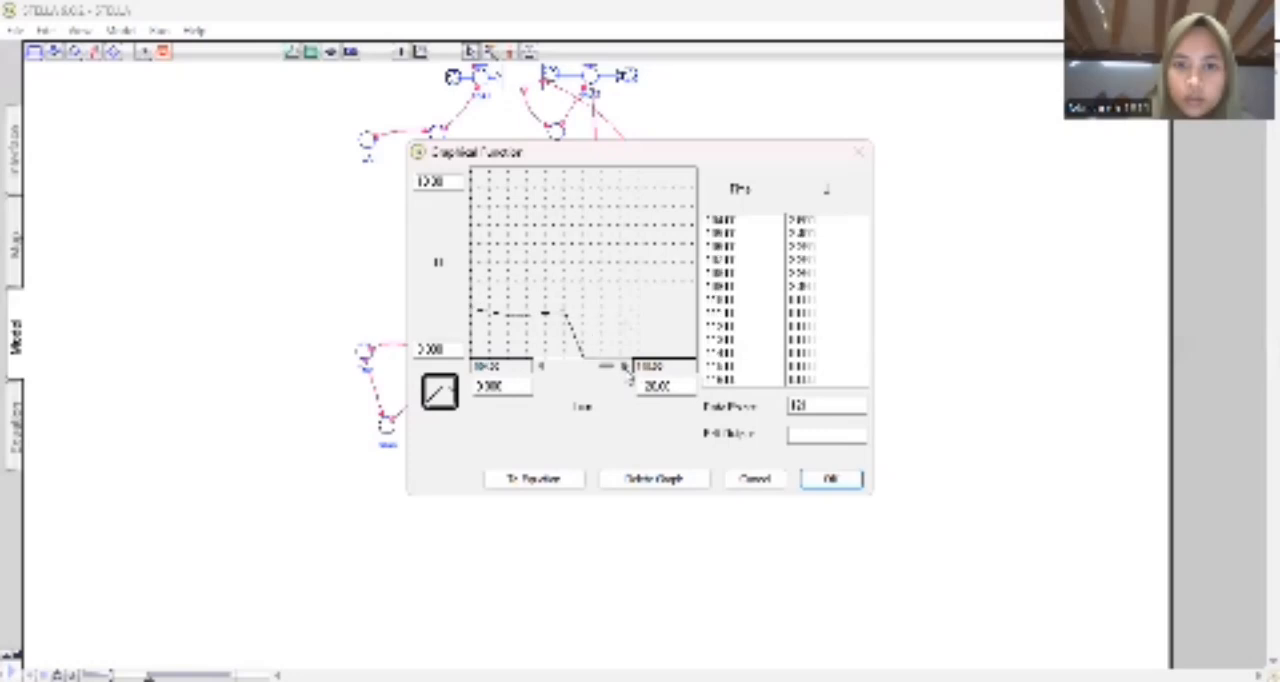
{"action": "left_click", "coordinate": [625, 368]}
{"action": "left_click", "coordinate": [625, 368]}
{"action": "left_click", "coordinate": [625, 368]}
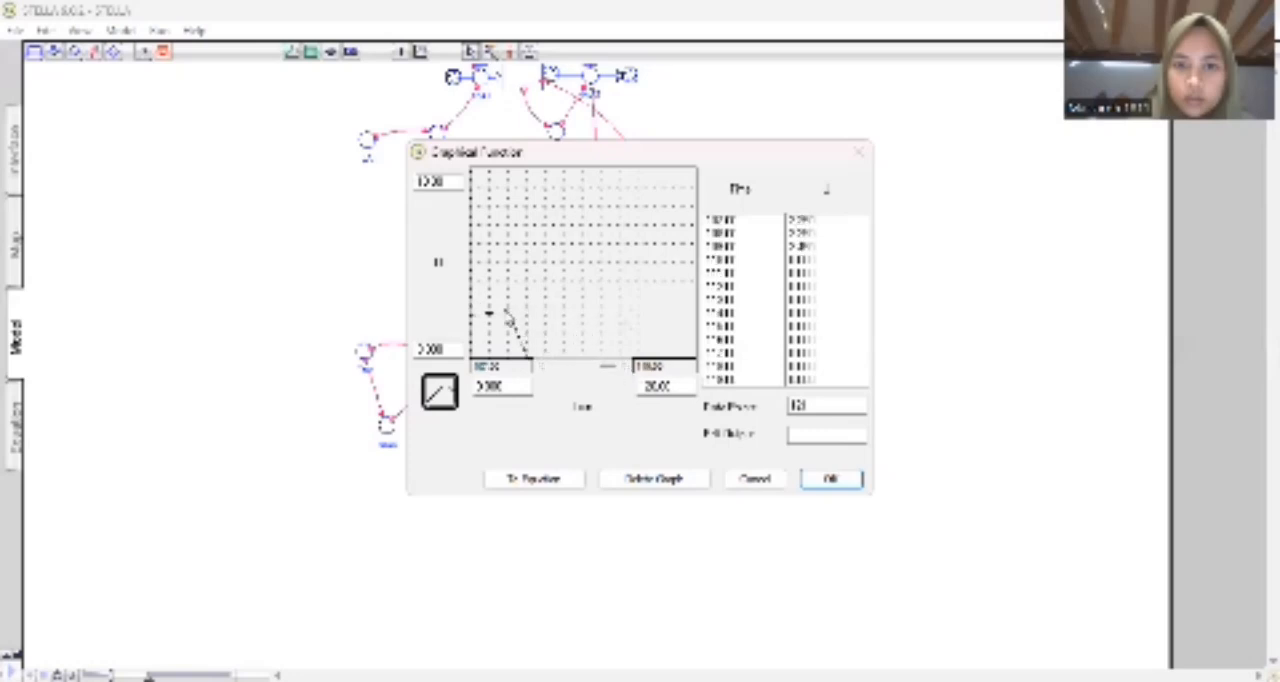
{"action": "left_click_drag", "start_coordinate": [510, 314], "coordinate": [702, 322]}
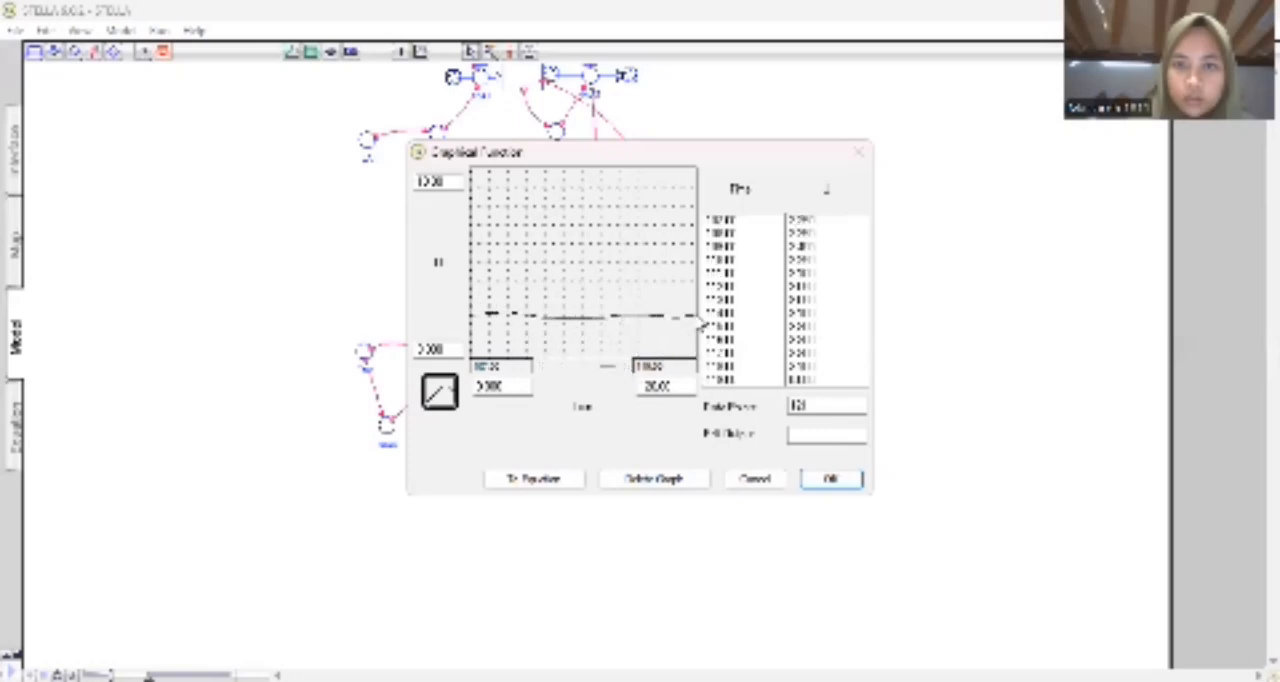
{"action": "left_click", "coordinate": [625, 368]}
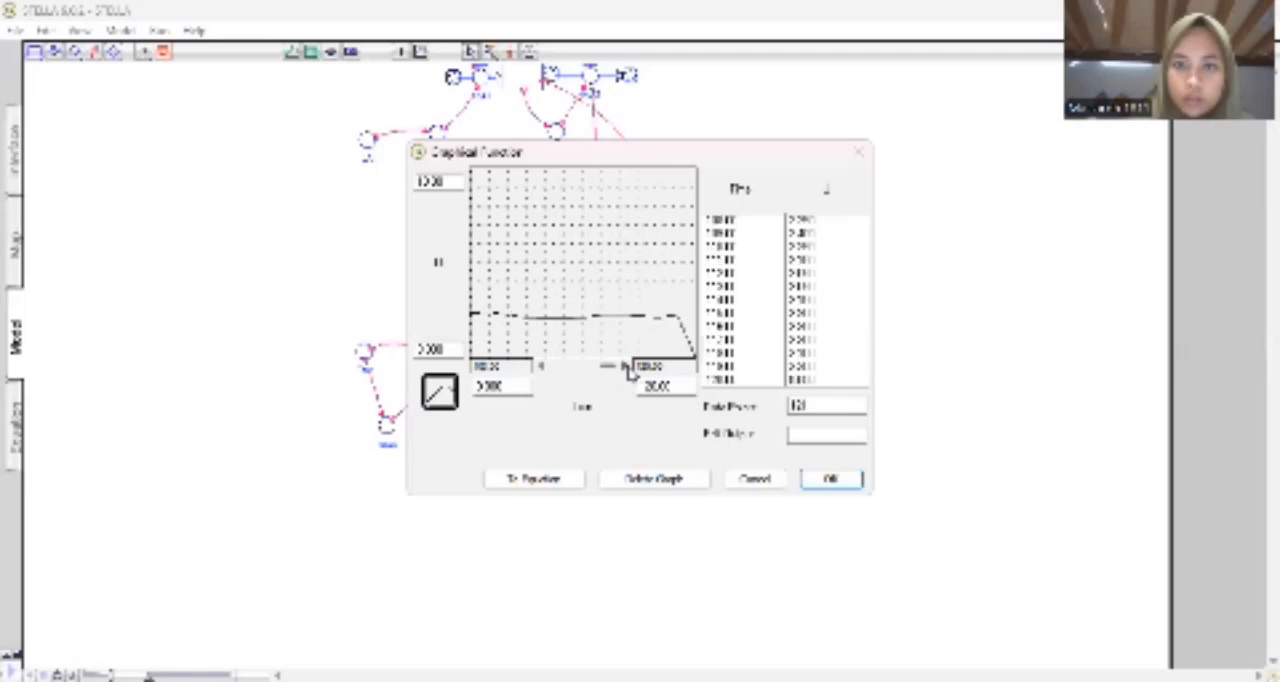
{"action": "left_click_drag", "start_coordinate": [680, 322], "coordinate": [704, 320]}
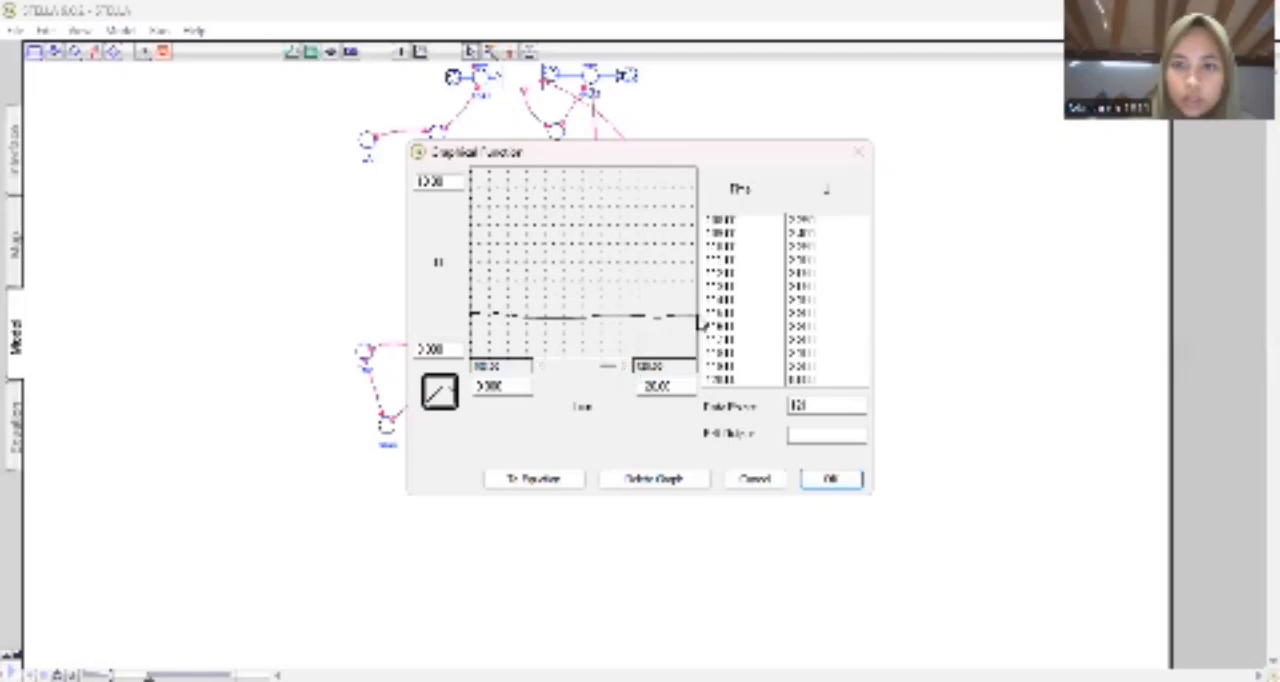
{"action": "left_click", "coordinate": [830, 478]}
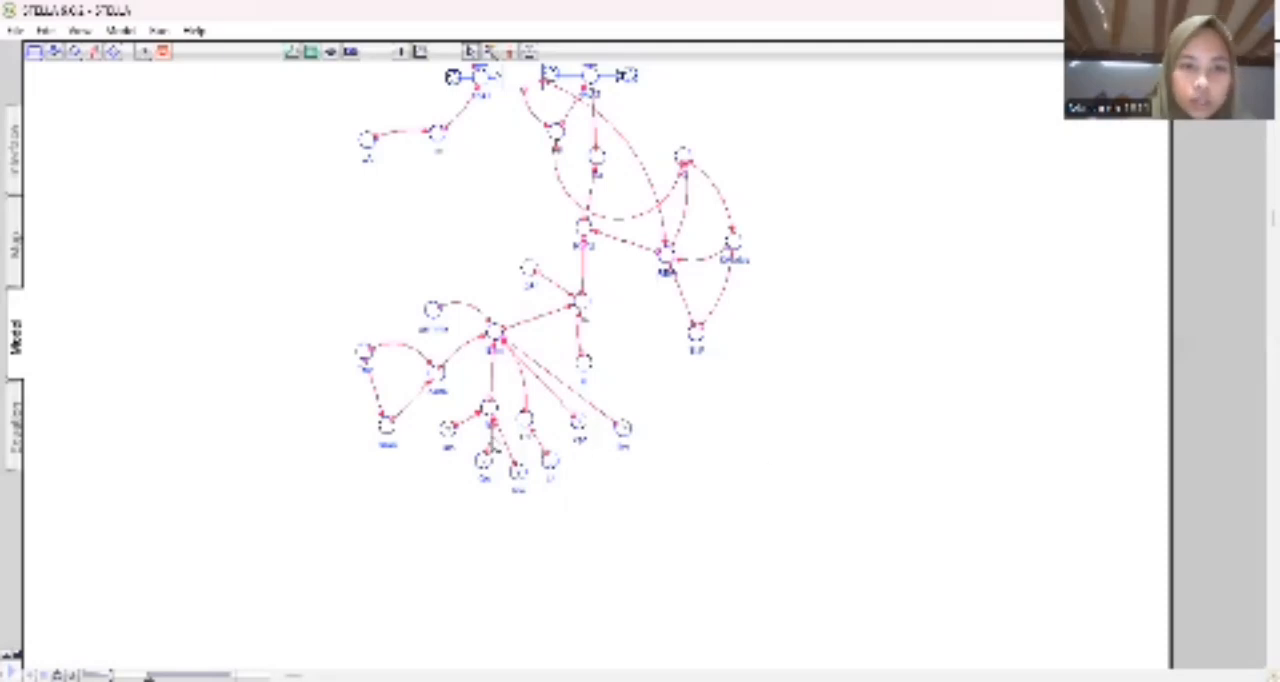
Place a ghost of the lowest converter in the model's left-hand loop below ETm's second-rightmost lower input, and connect it to that input.
{"action": "left_click", "coordinate": [530, 54]}
{"action": "left_click", "coordinate": [387, 428]}
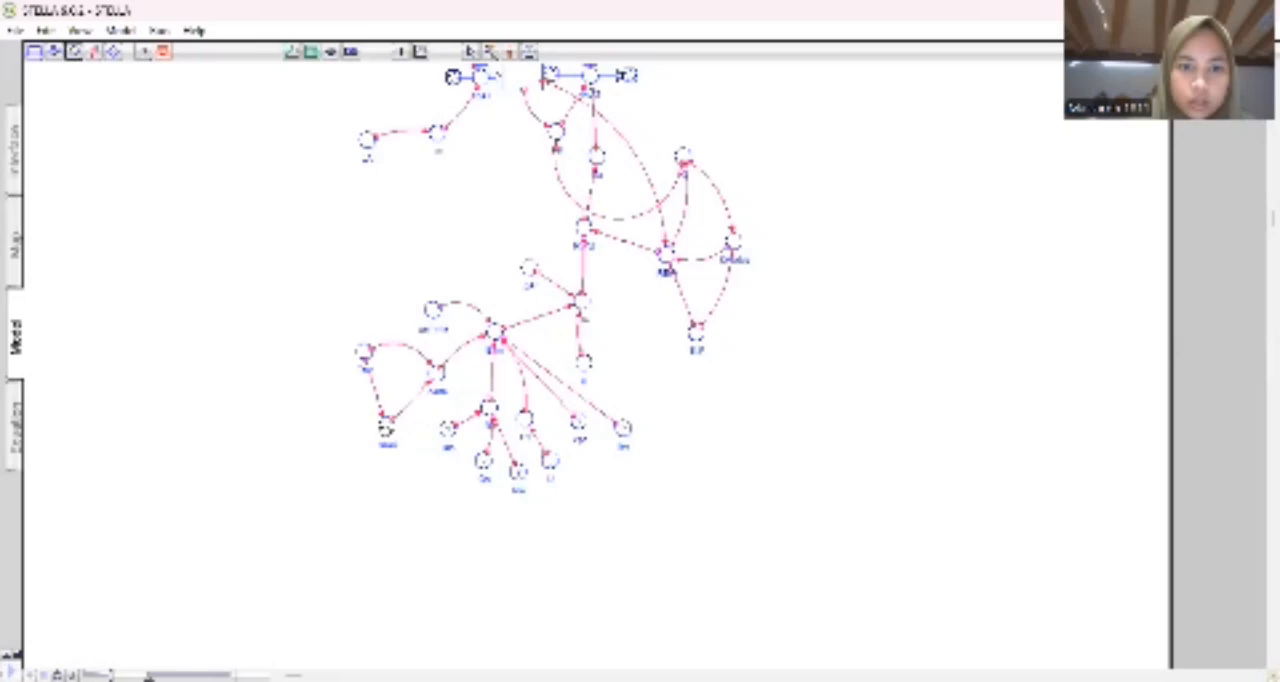
{"action": "left_click", "coordinate": [386, 430]}
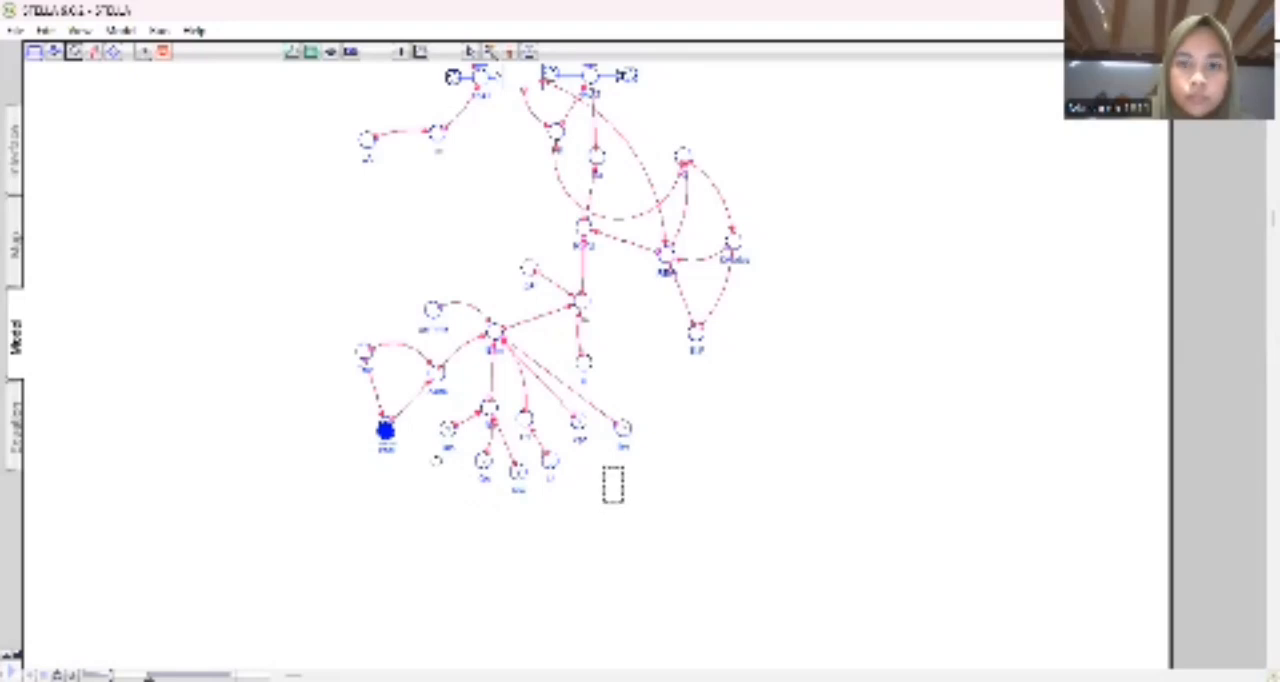
{"action": "left_click", "coordinate": [613, 485]}
{"action": "left_click", "coordinate": [436, 461]}
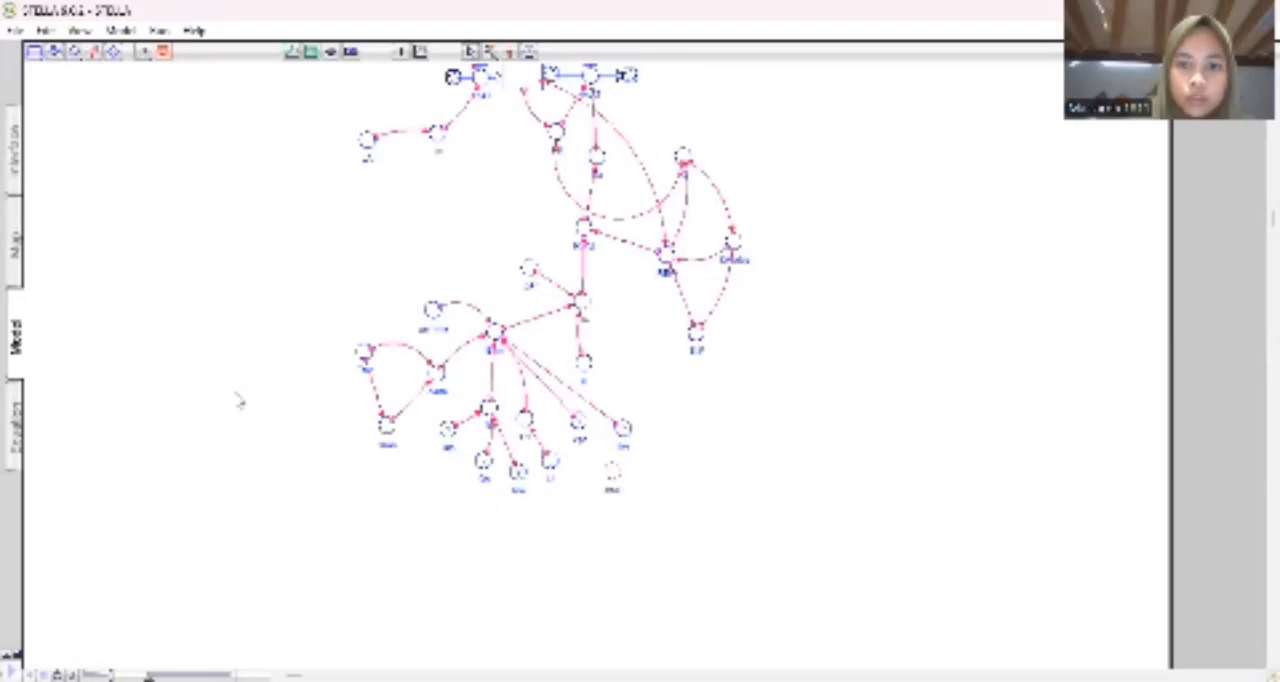
{"action": "left_click", "coordinate": [94, 54]}
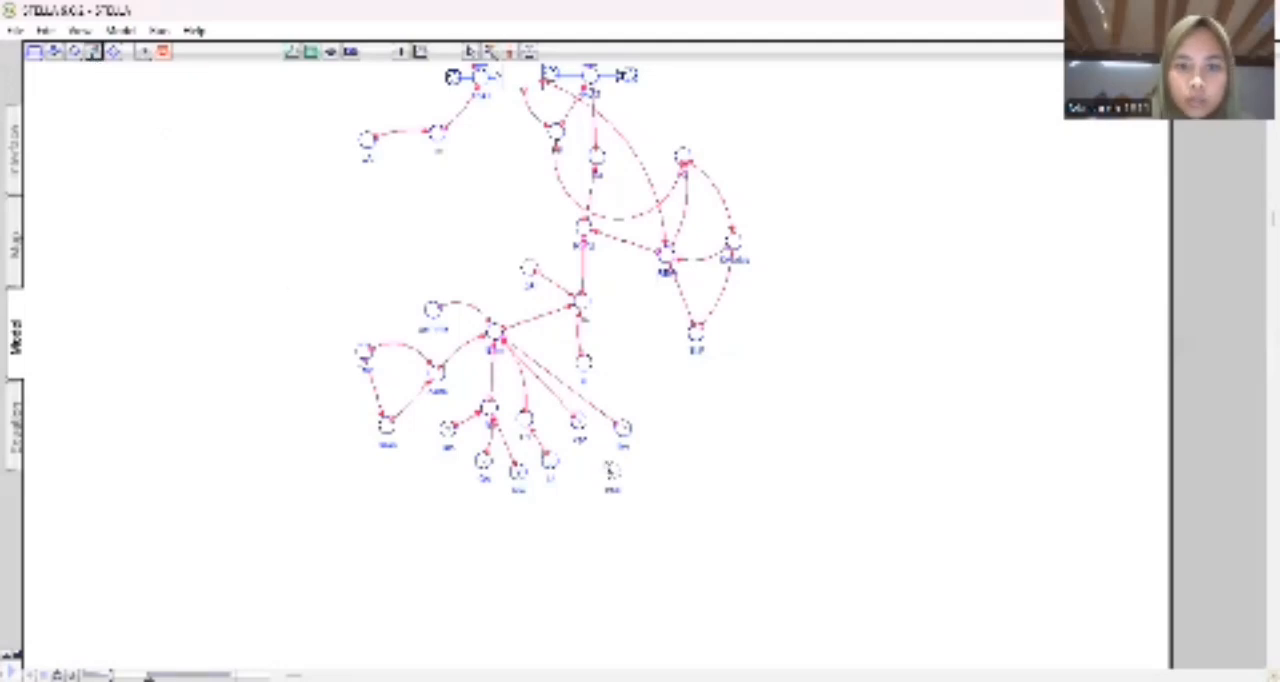
{"action": "left_click_drag", "start_coordinate": [610, 466], "coordinate": [581, 423]}
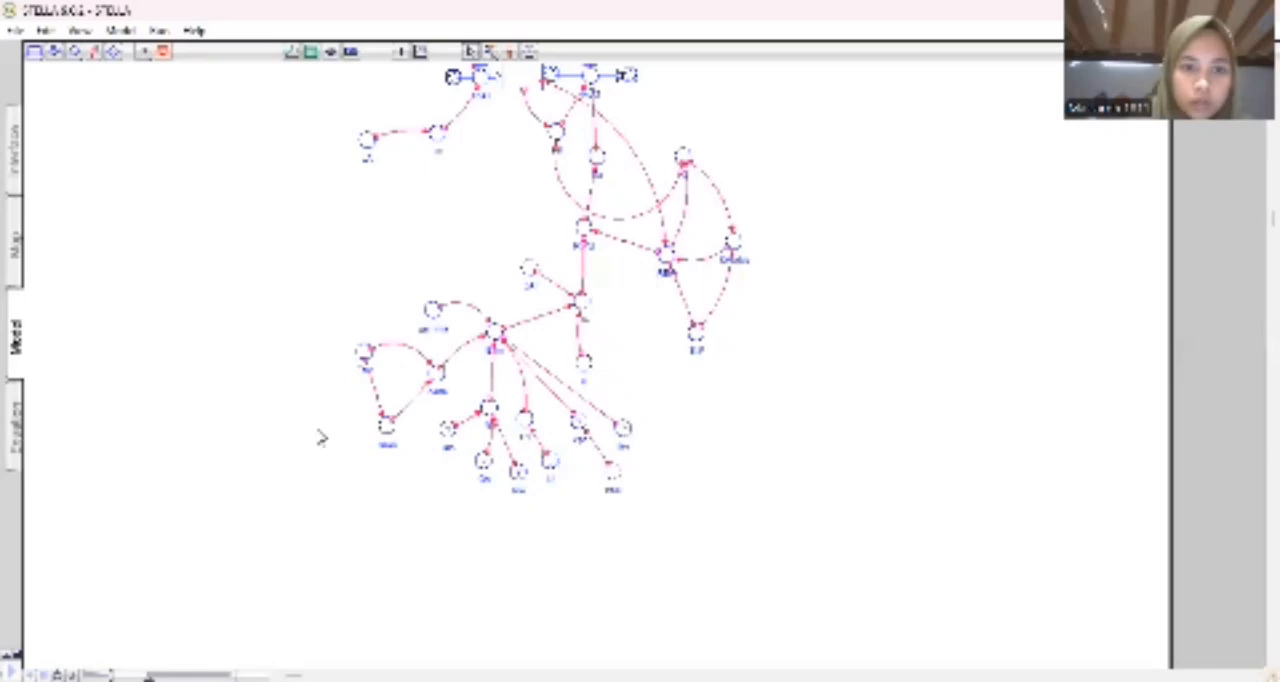
Add a converter named kss beside the new ghost and connect it to the same input converter the ghost feeds.
{"action": "left_click", "coordinate": [75, 53]}
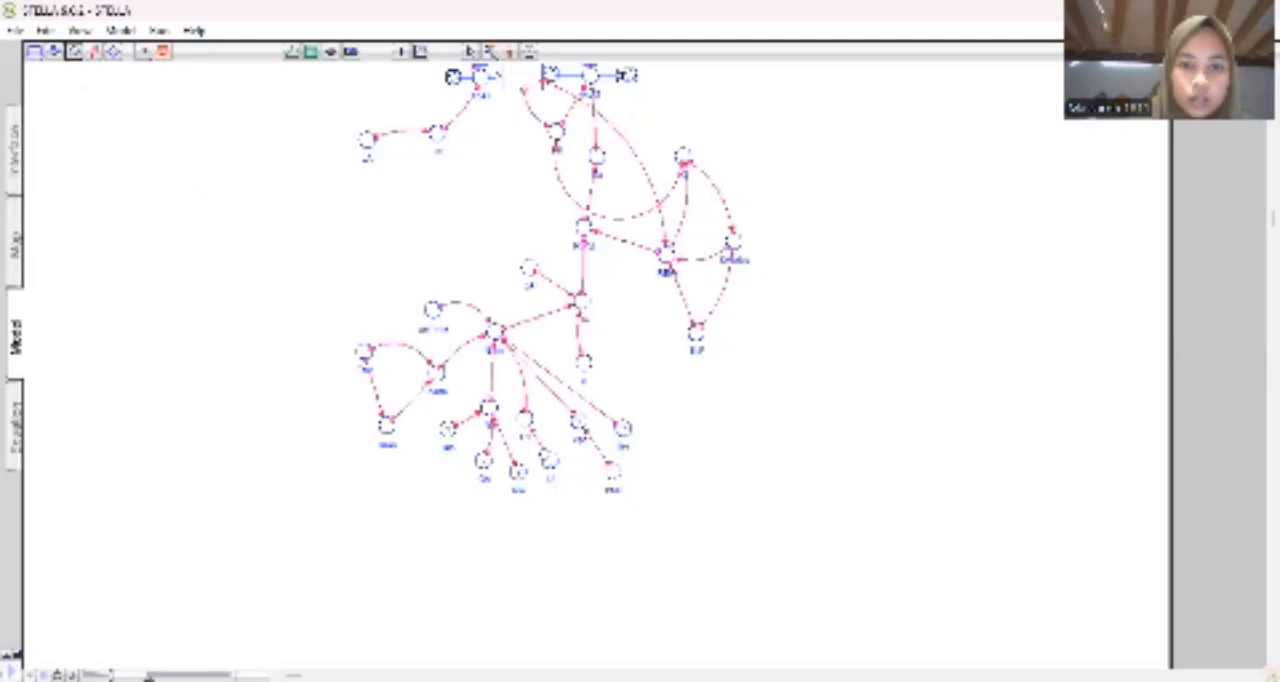
{"action": "left_click", "coordinate": [580, 496]}
{"action": "left_click", "coordinate": [752, 459]}
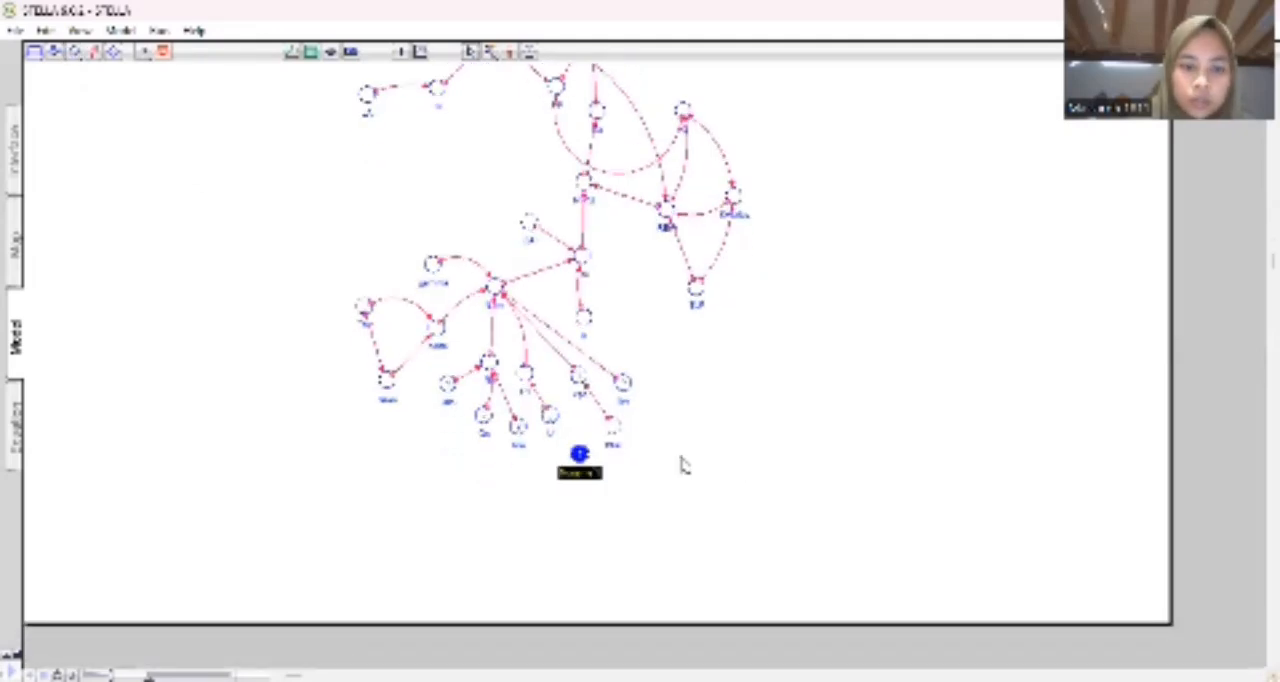
{"action": "type", "text": "kss"}
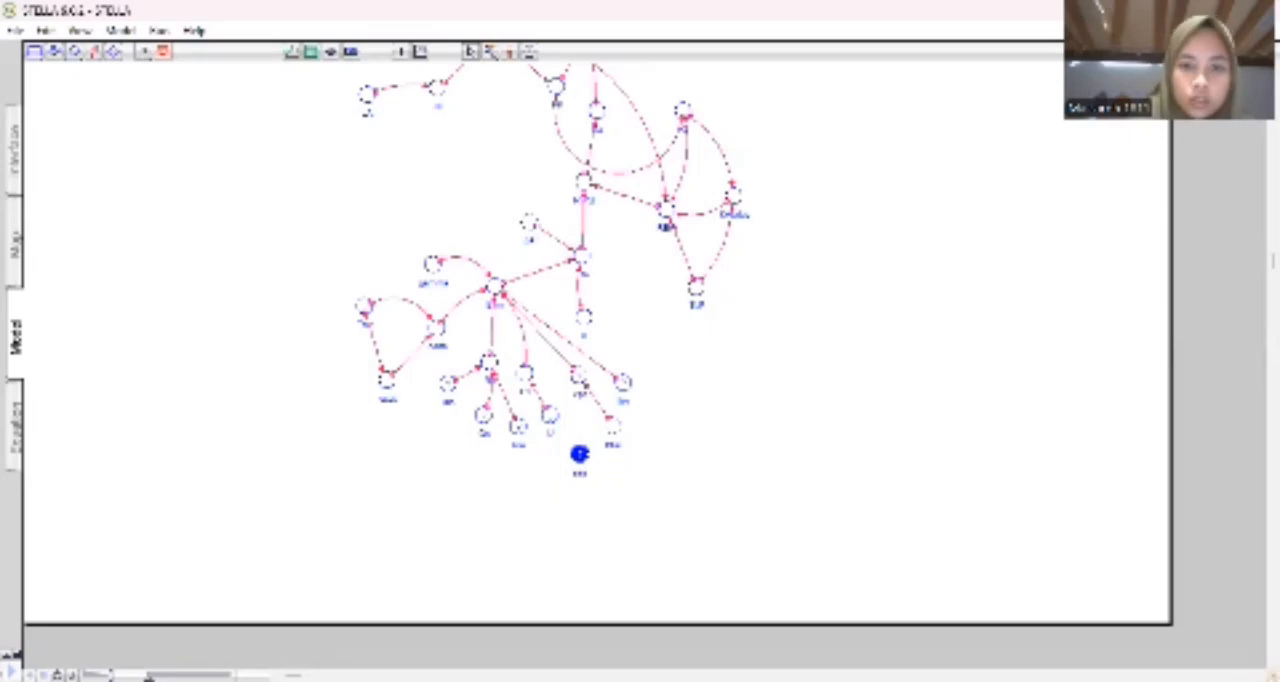
{"action": "key", "text": "Return"}
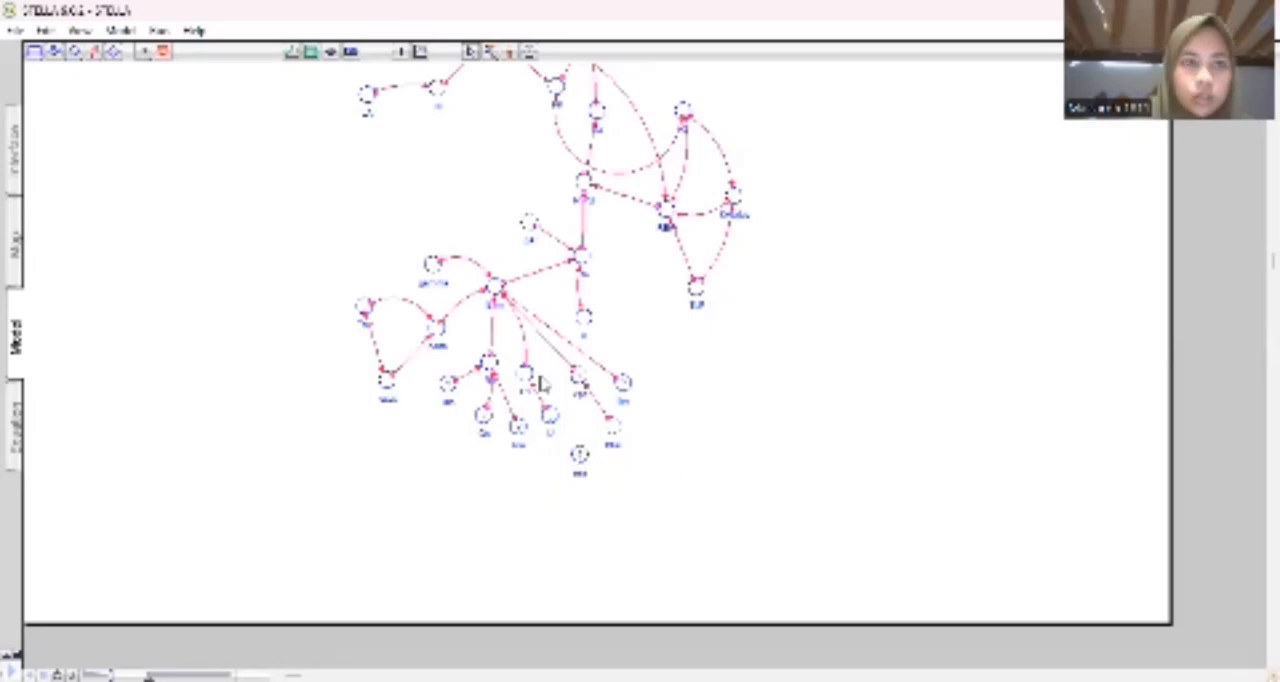
{"action": "left_click", "coordinate": [94, 51]}
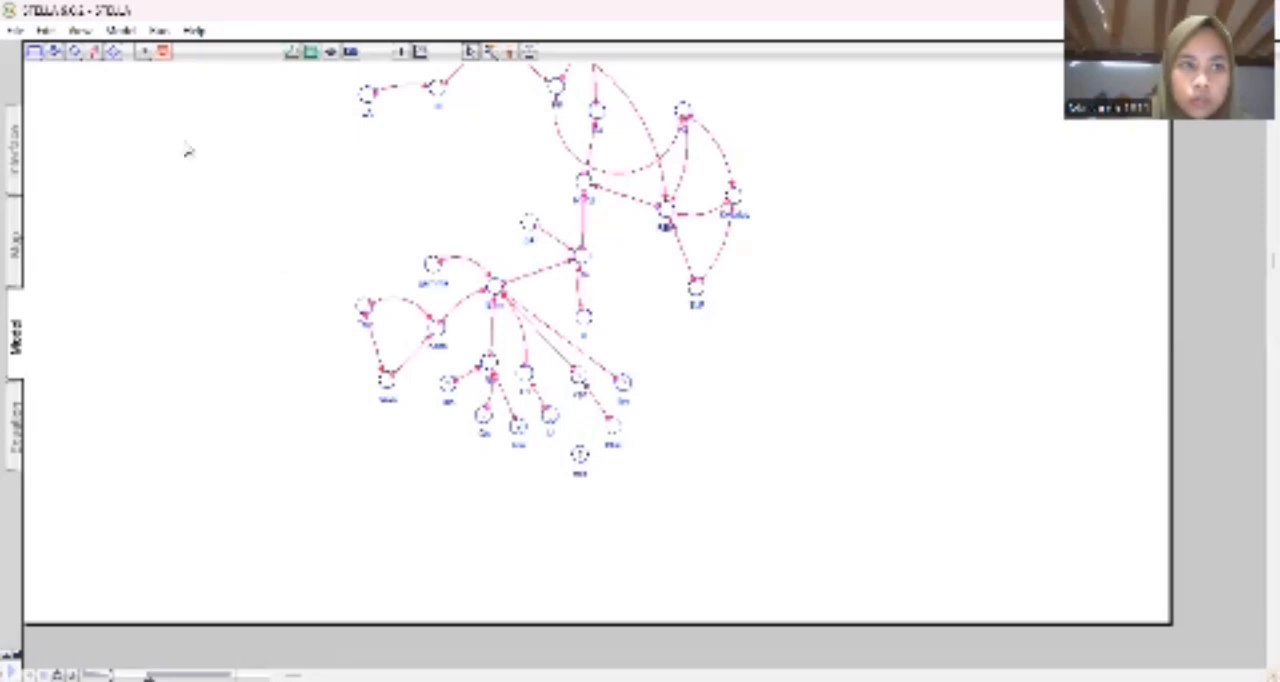
{"action": "left_click", "coordinate": [94, 51]}
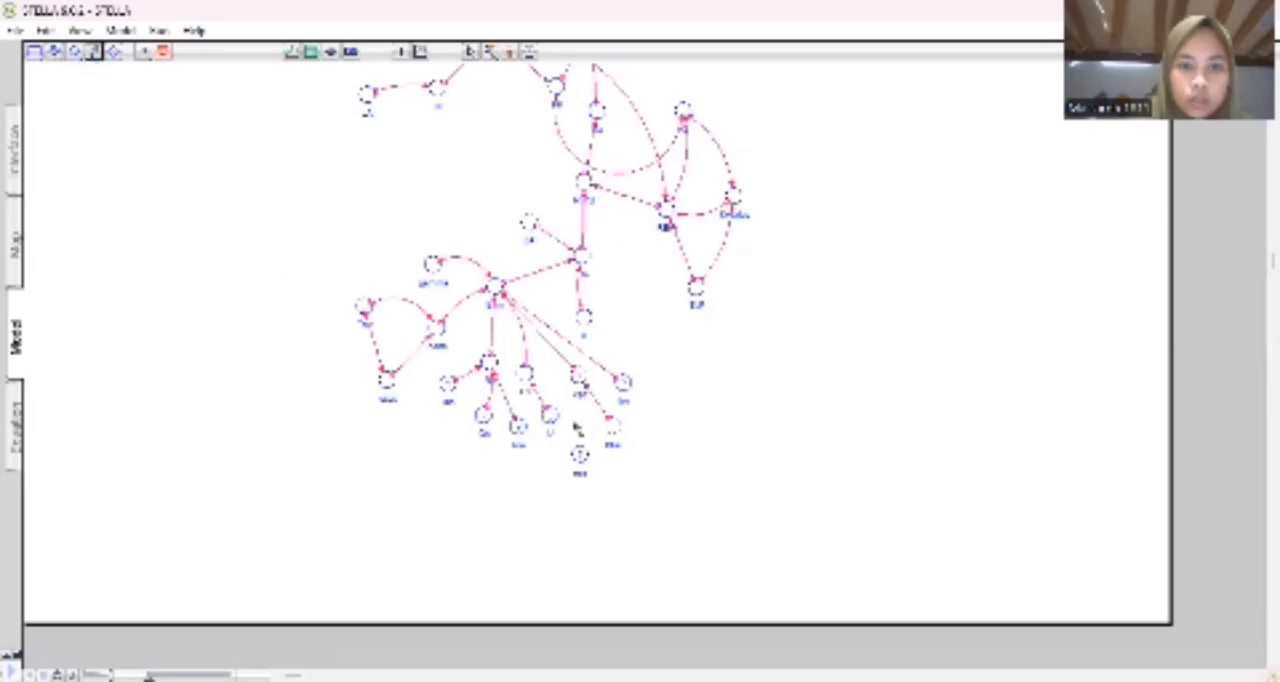
{"action": "left_click_drag", "start_coordinate": [581, 443], "coordinate": [580, 380]}
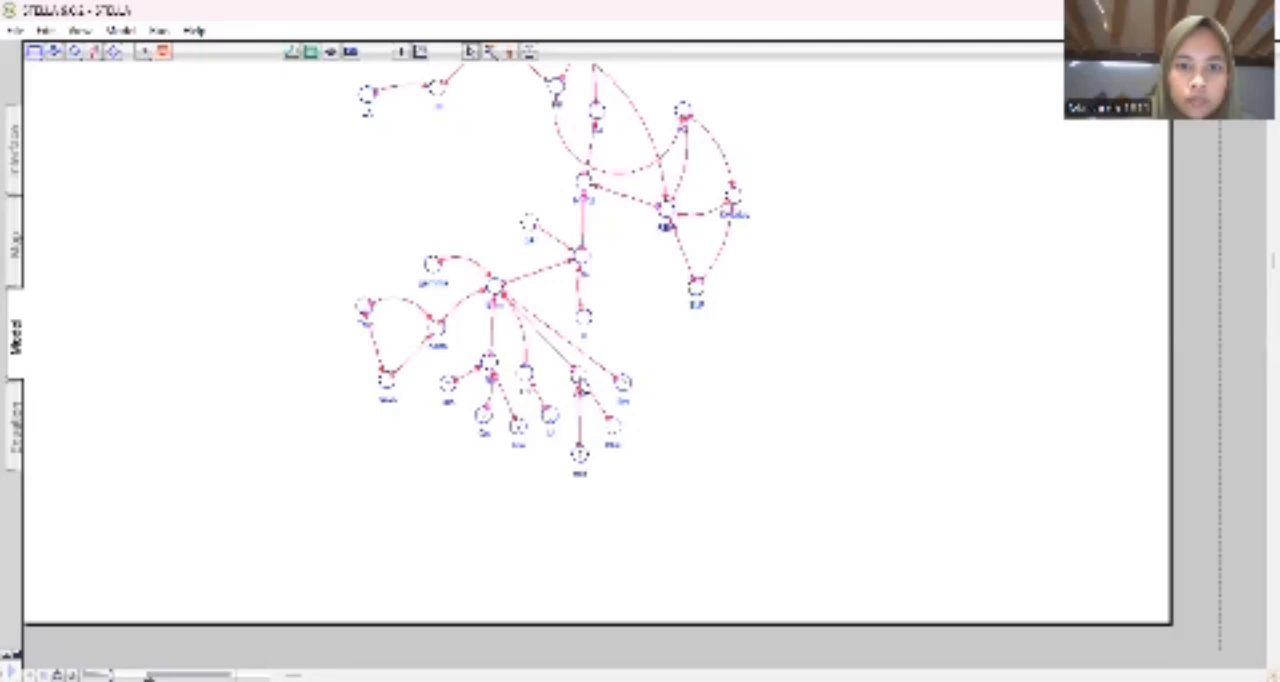
Define the equation of the converter fed by kss and the ghost from those two inputs, and accept it.
{"action": "double_click", "coordinate": [580, 376]}
{"action": "left_click", "coordinate": [561, 442]}
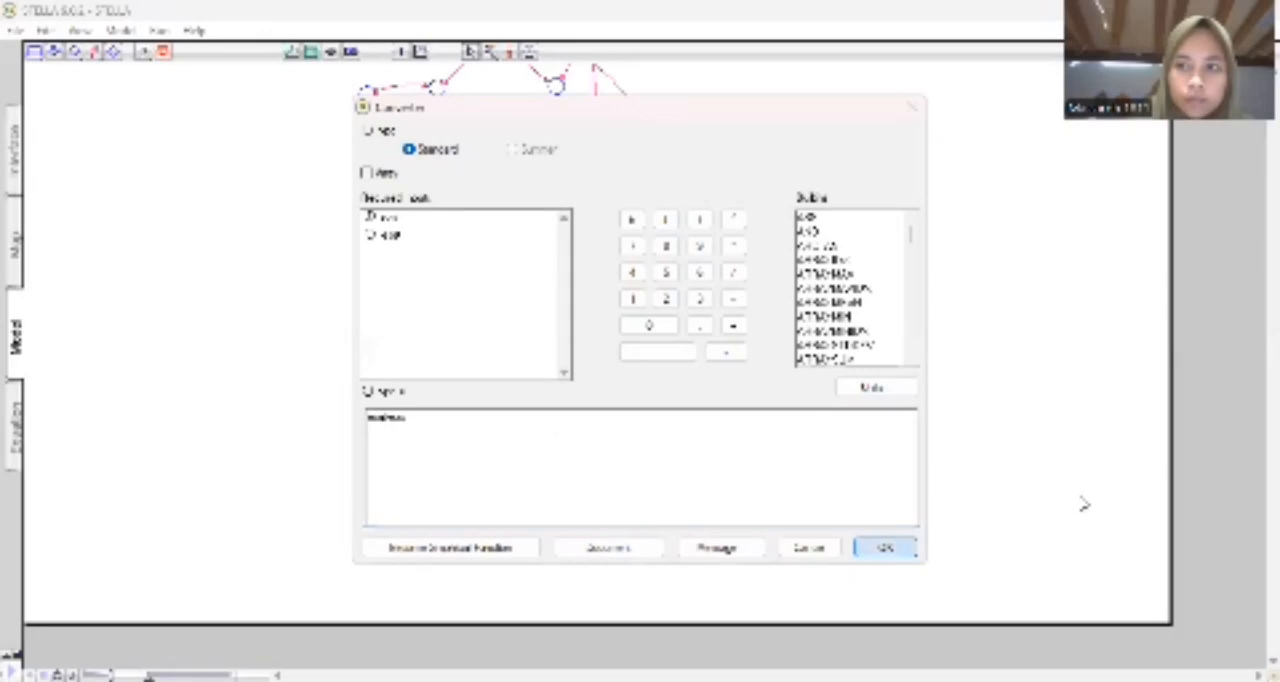
{"action": "key", "text": "Return"}
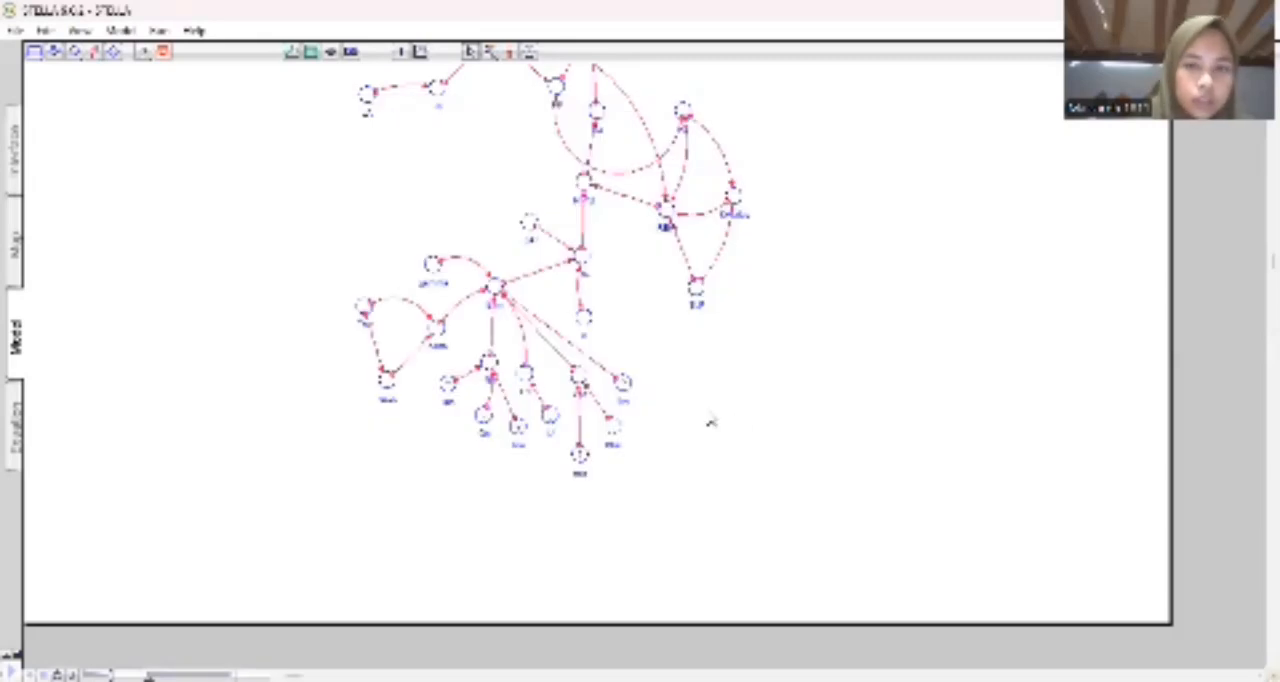
Set ETm's rightmost lower input converter to the constant 2.454 and accept it.
{"action": "left_click", "coordinate": [622, 384]}
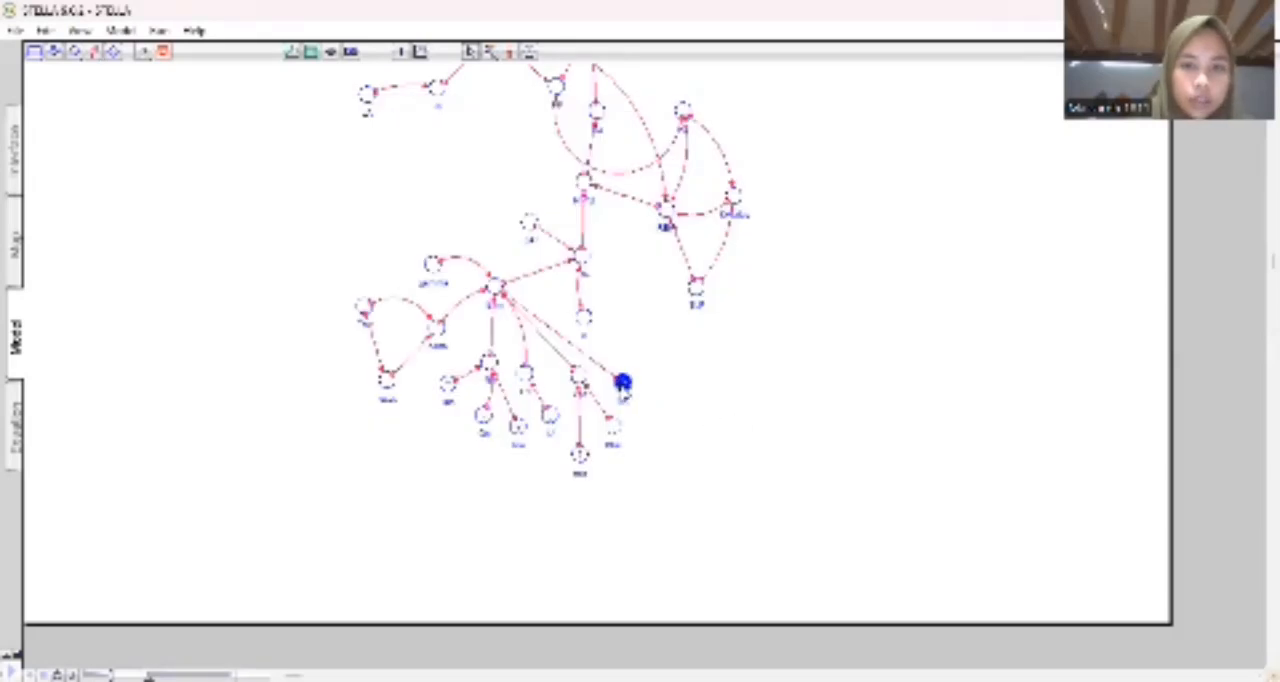
{"action": "double_click", "coordinate": [622, 384]}
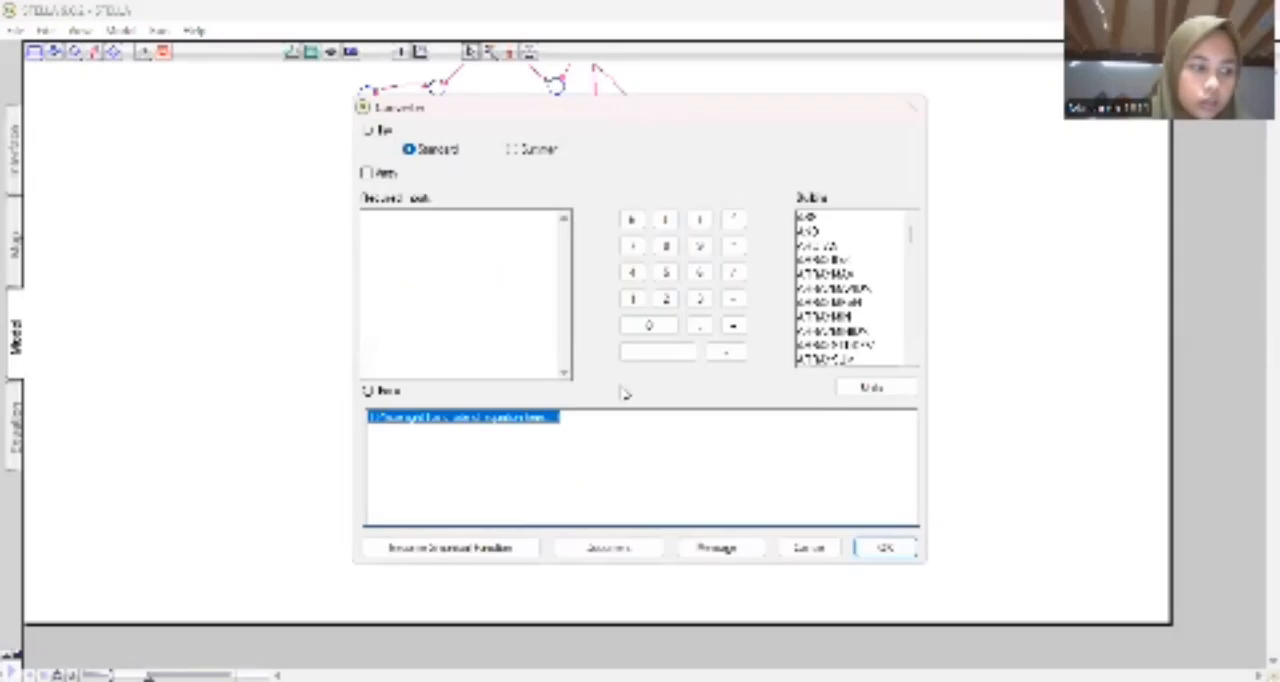
{"action": "type", "text": "2484"}
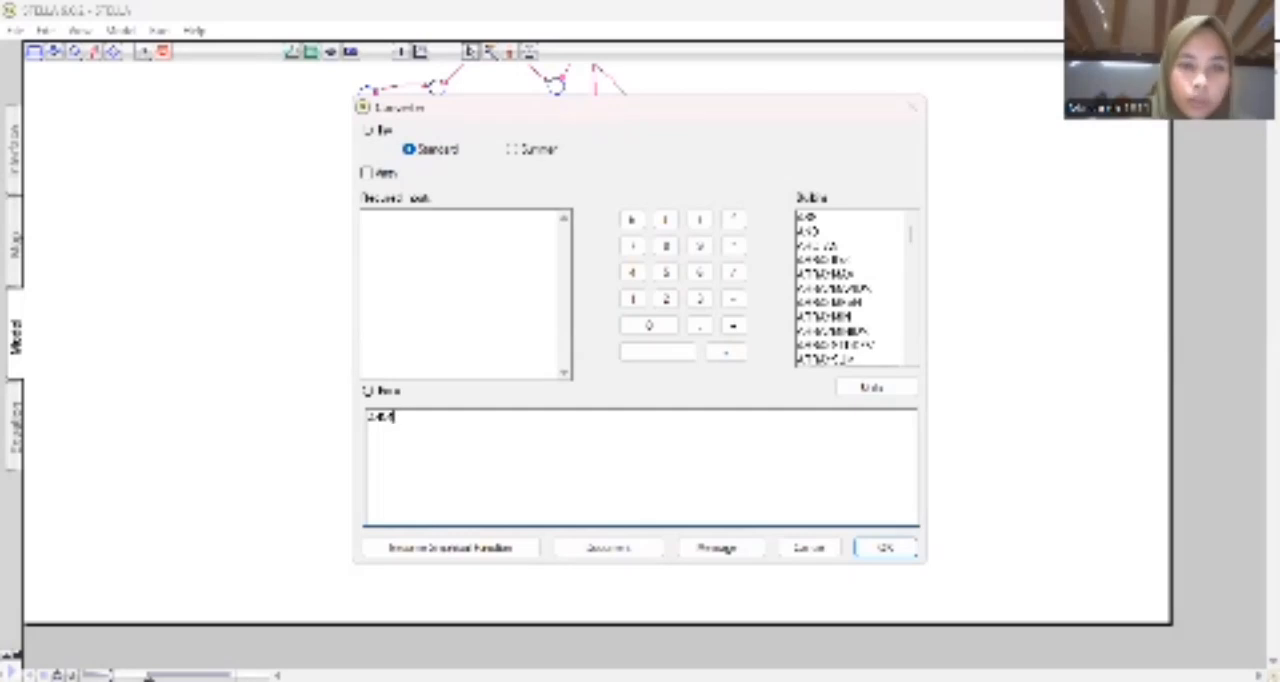
{"action": "key", "text": "Return"}
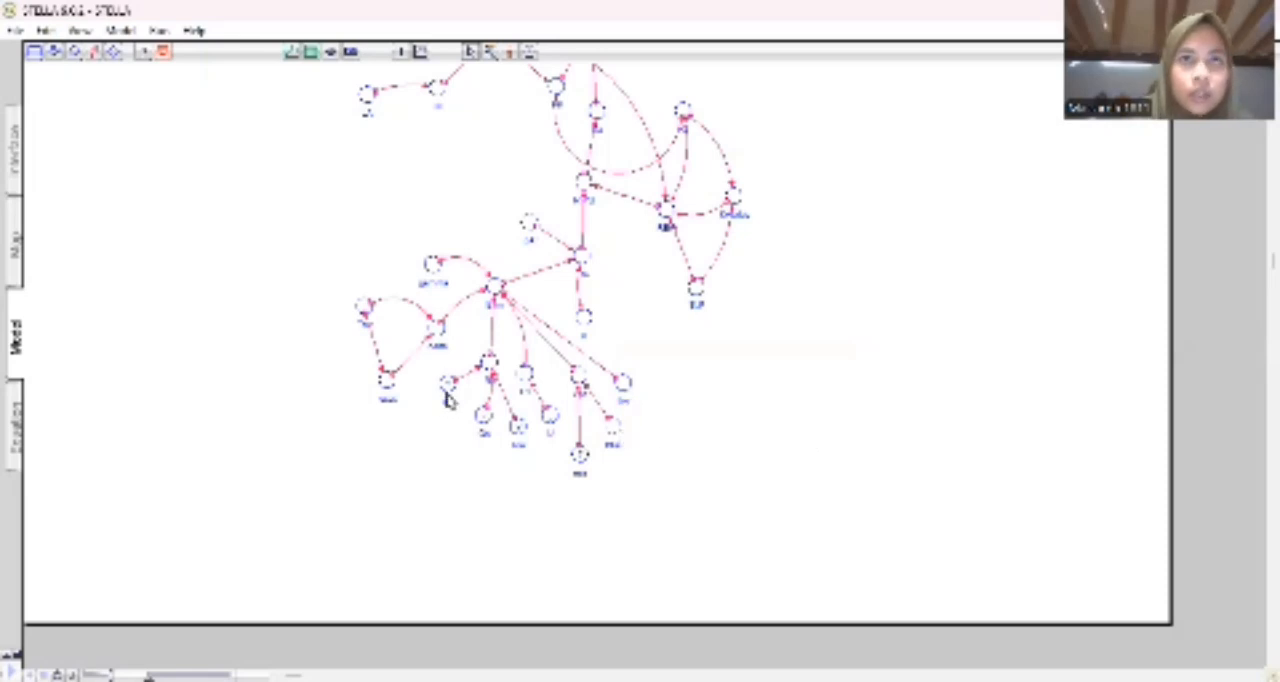
Connect the model's upper-left converter to the leftmost lower sub-input converter and enter an equation there that uses the new input.
{"action": "left_click", "coordinate": [94, 53]}
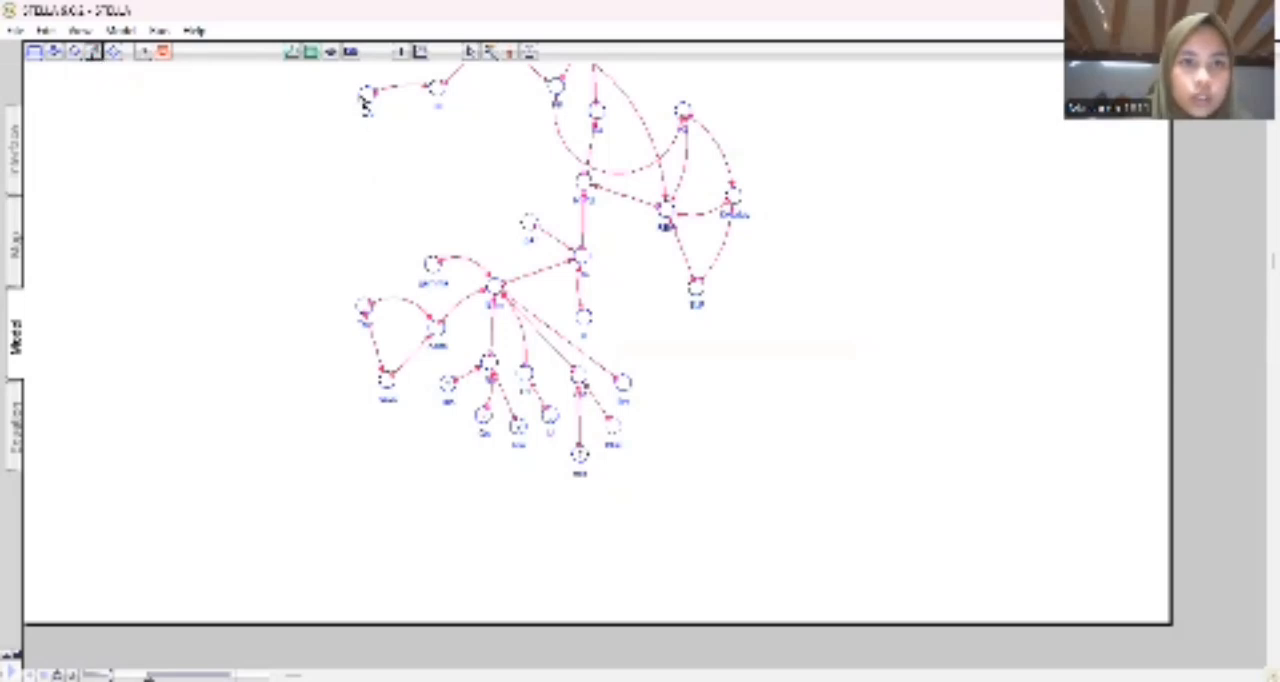
{"action": "left_click_drag", "start_coordinate": [362, 93], "coordinate": [448, 402]}
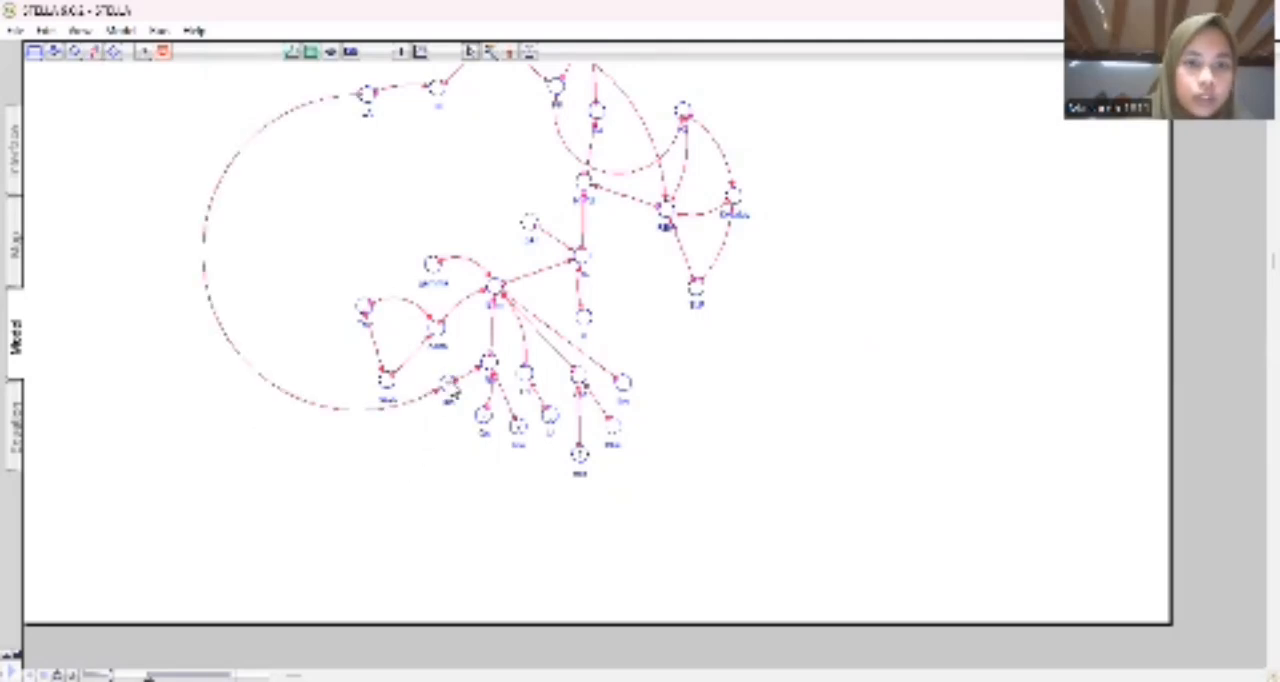
{"action": "double_click", "coordinate": [447, 384]}
{"action": "left_click", "coordinate": [653, 435]}
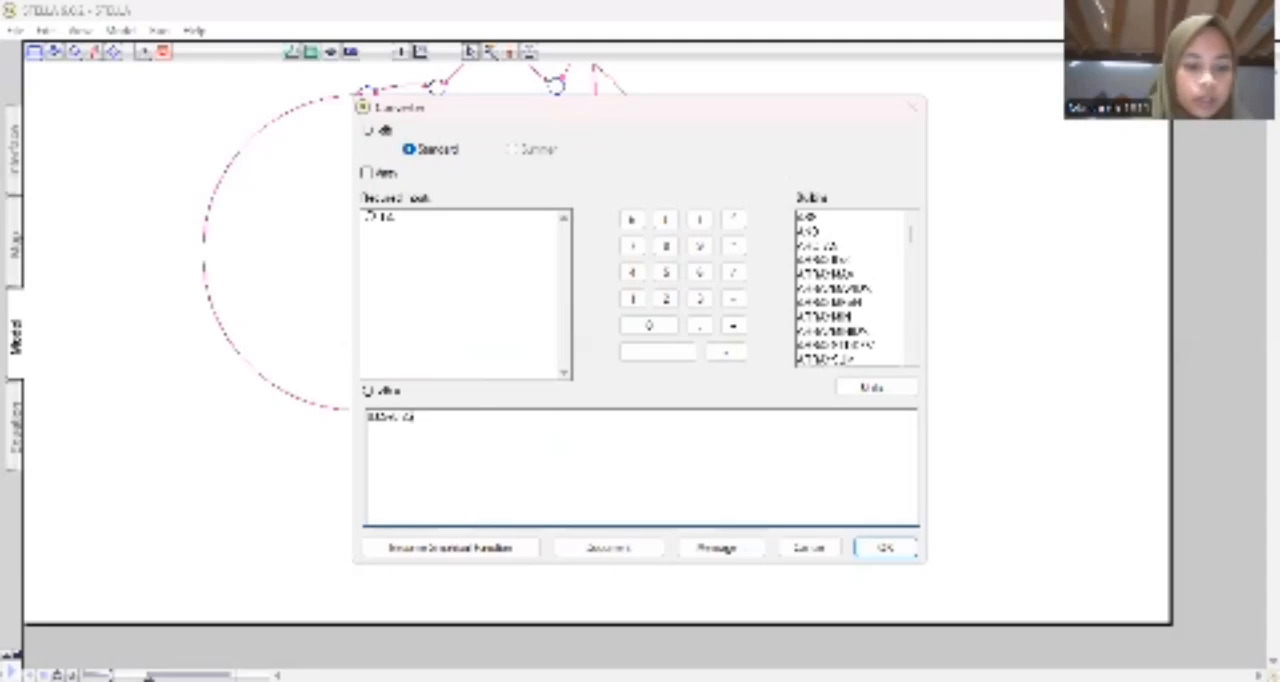